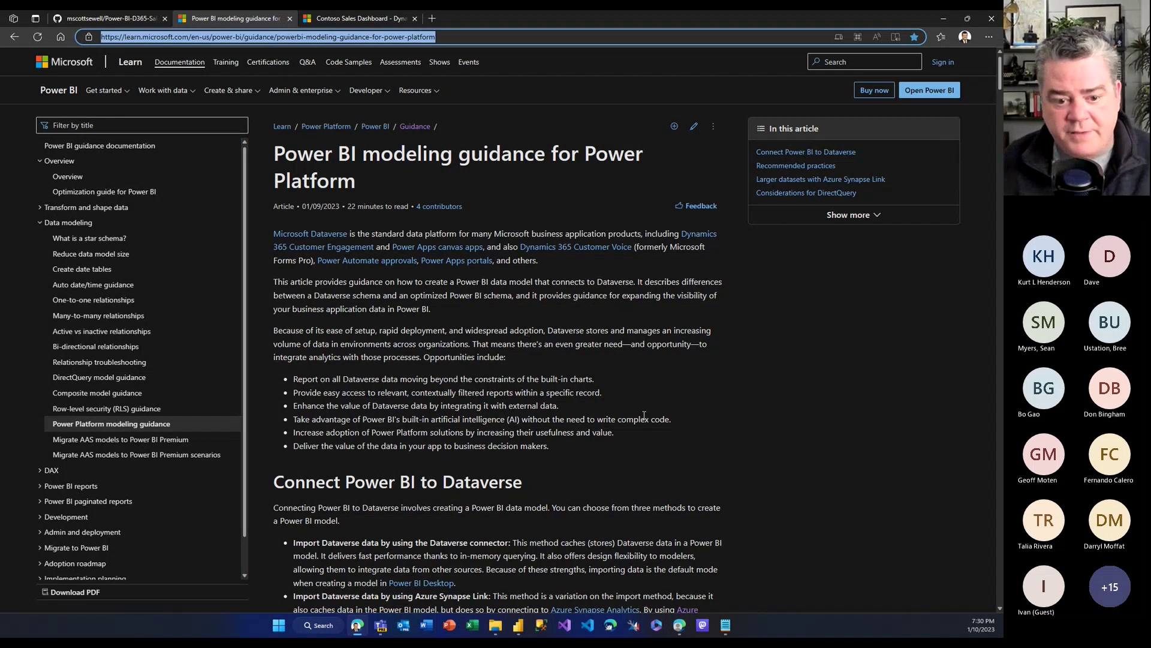
Read the Power BI modeling guidance from Connect Power BI to Dataverse through Design a star schema and Optimize Power Query queries.
scroll(644, 416, down, 5)
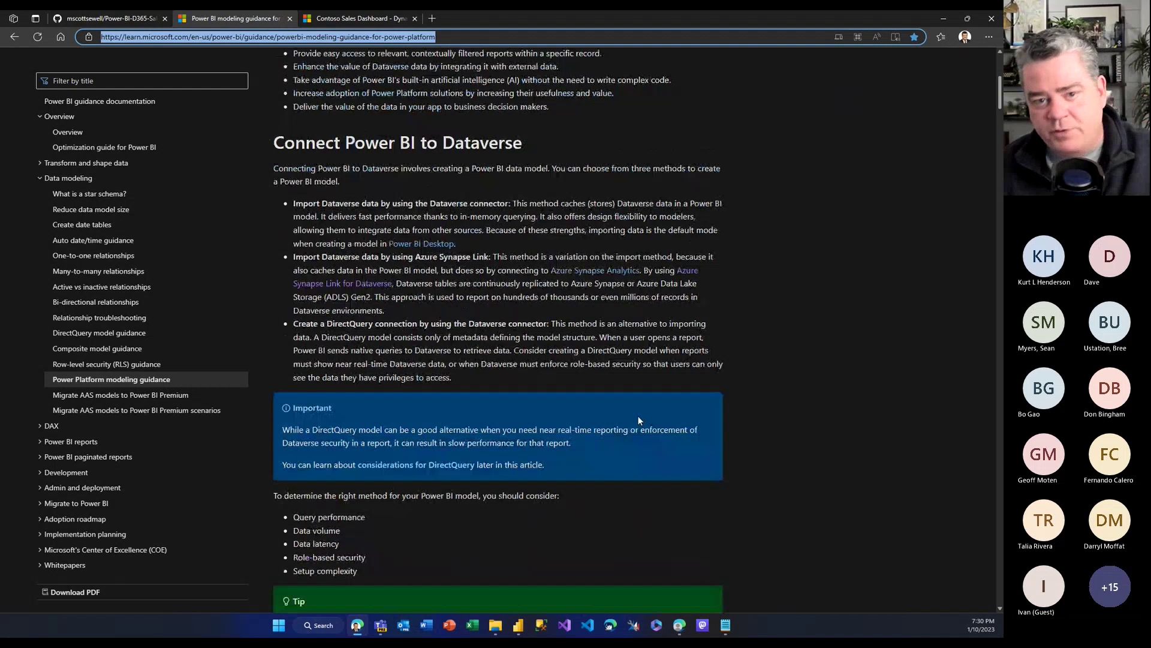
scroll(638, 418, down, 3)
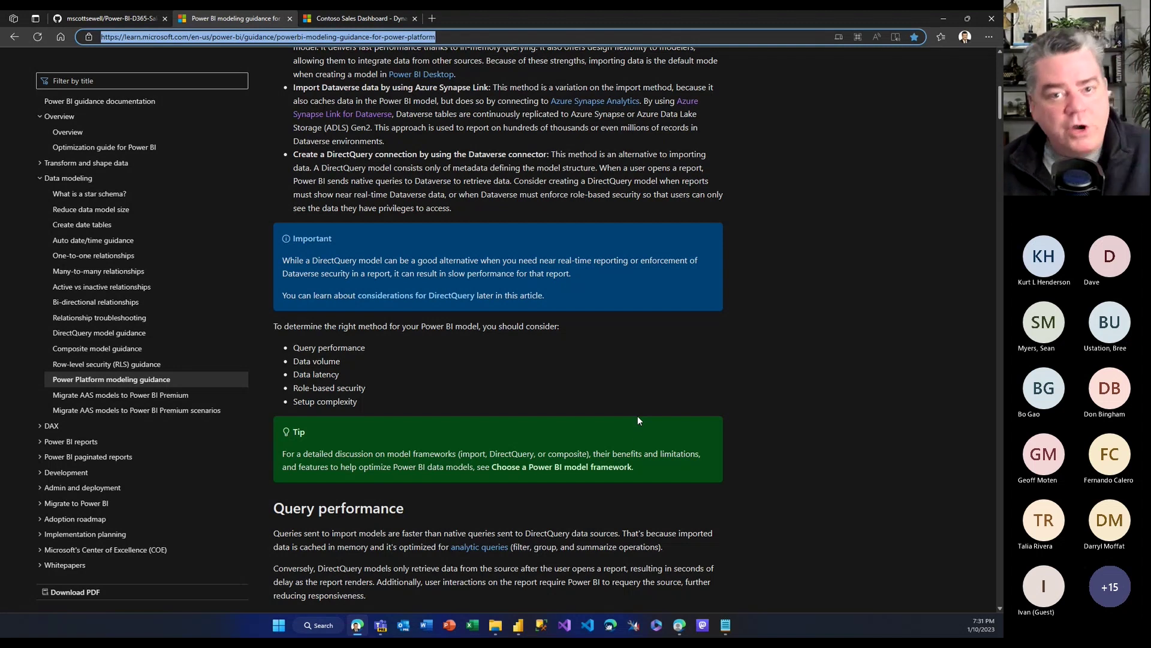
scroll(629, 432, down, 3)
scroll(621, 448, down, 3)
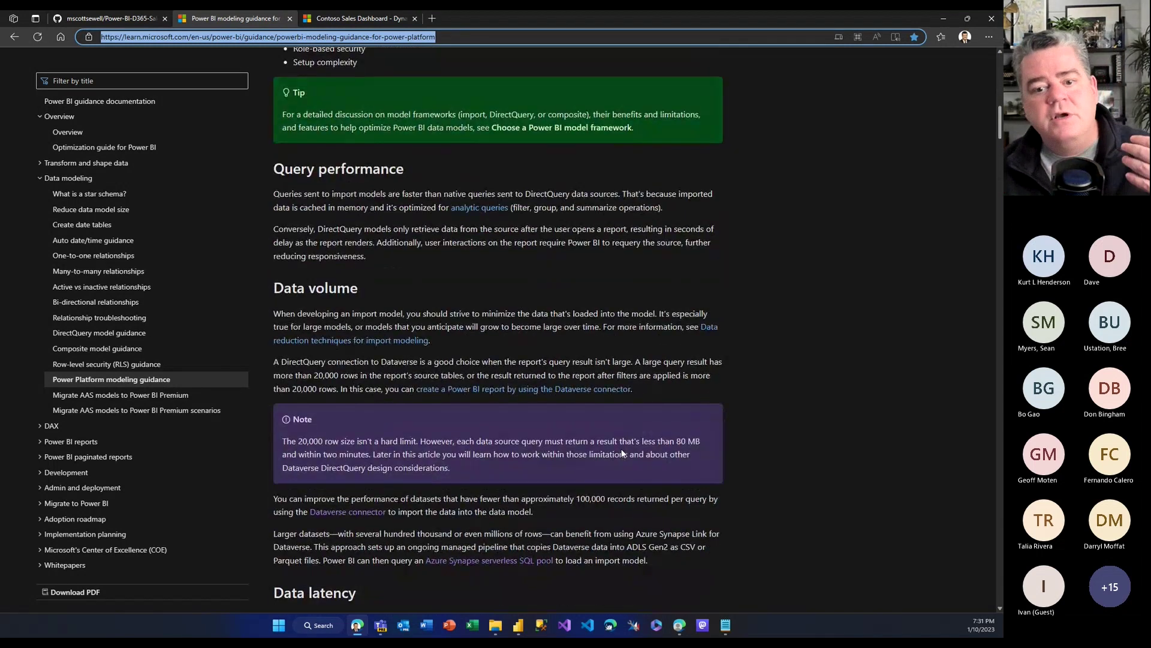
scroll(621, 449, down, 3)
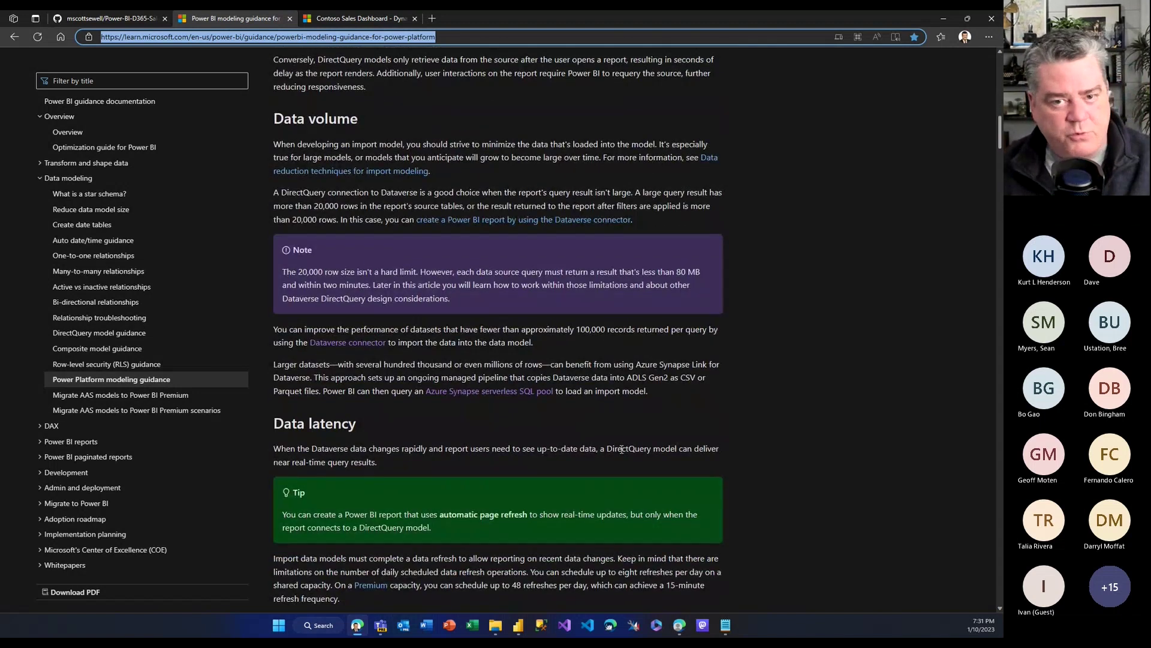
scroll(621, 449, down, 3)
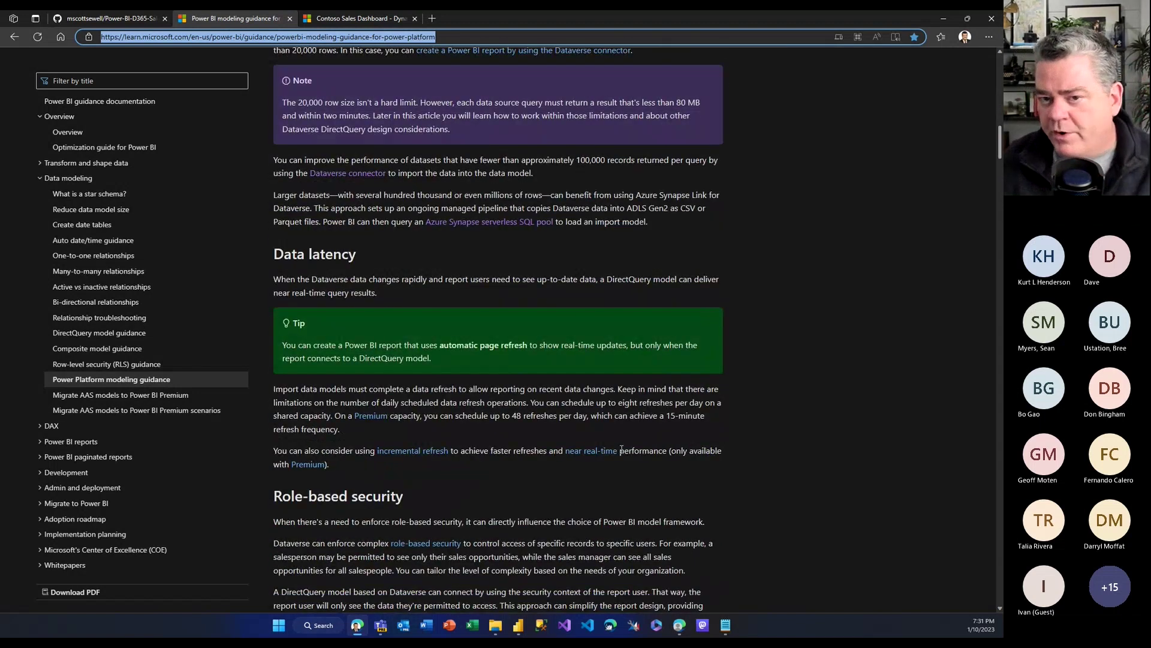
scroll(622, 449, down, 3)
scroll(621, 449, down, 3)
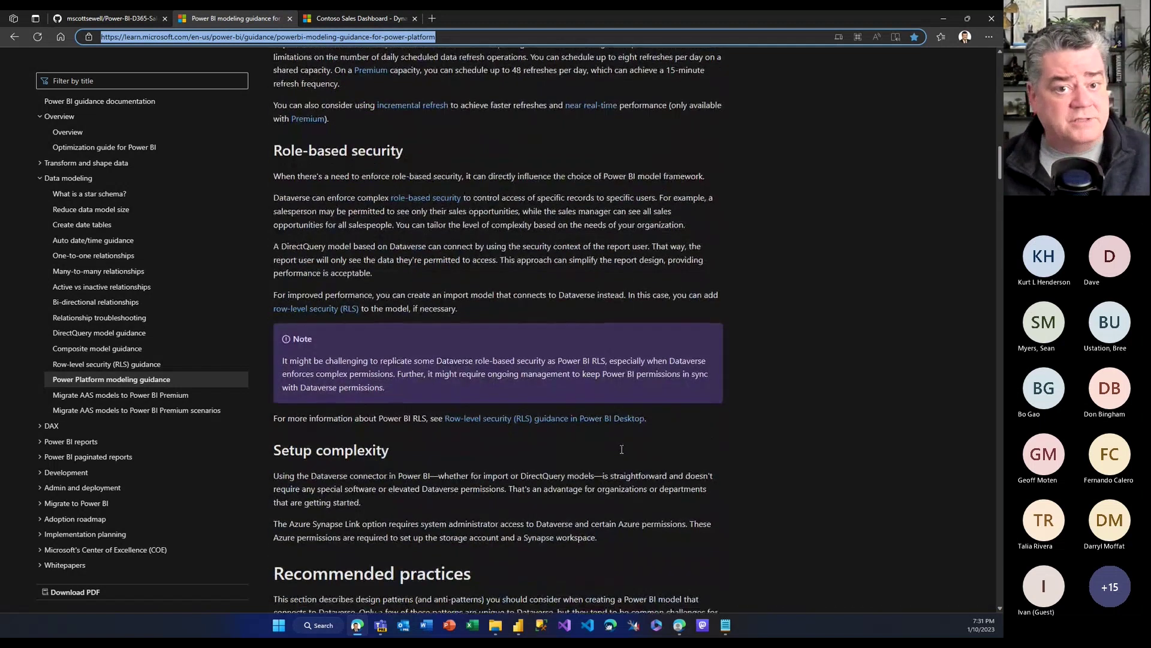
scroll(621, 449, down, 13)
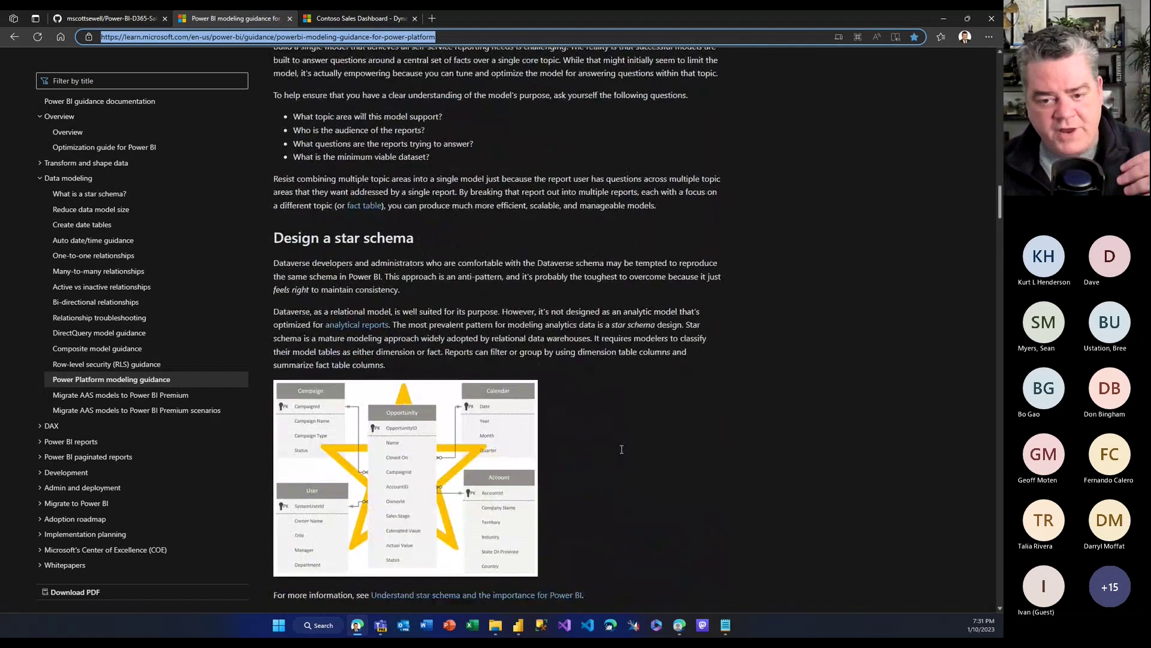
scroll(622, 449, down, 3)
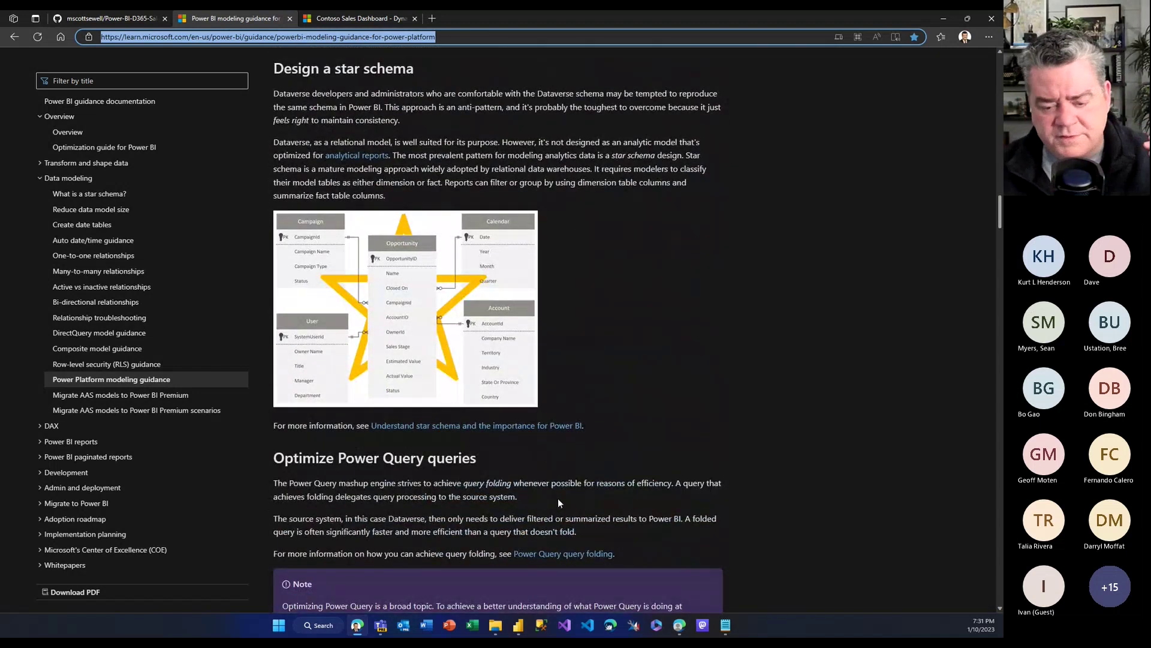
scroll(557, 499, down, 3)
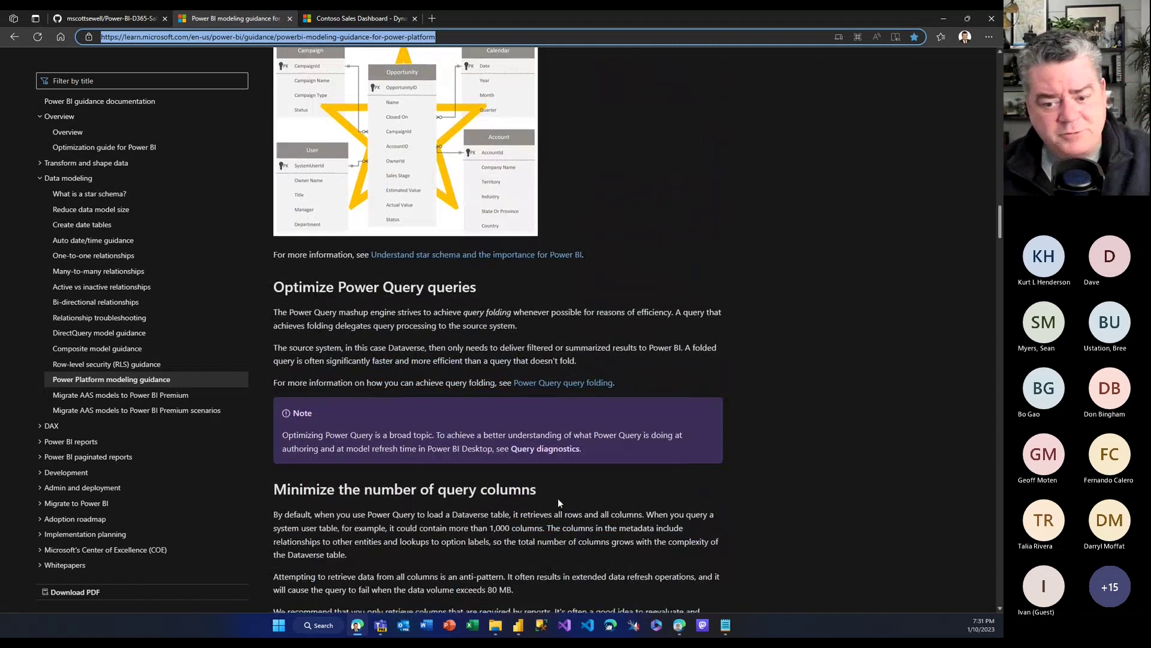
Examine the Power Query M examples, highlighting CreateNavigationProperties=false and EnableFolding=true, and the territory columns example.
scroll(558, 503, down, 9)
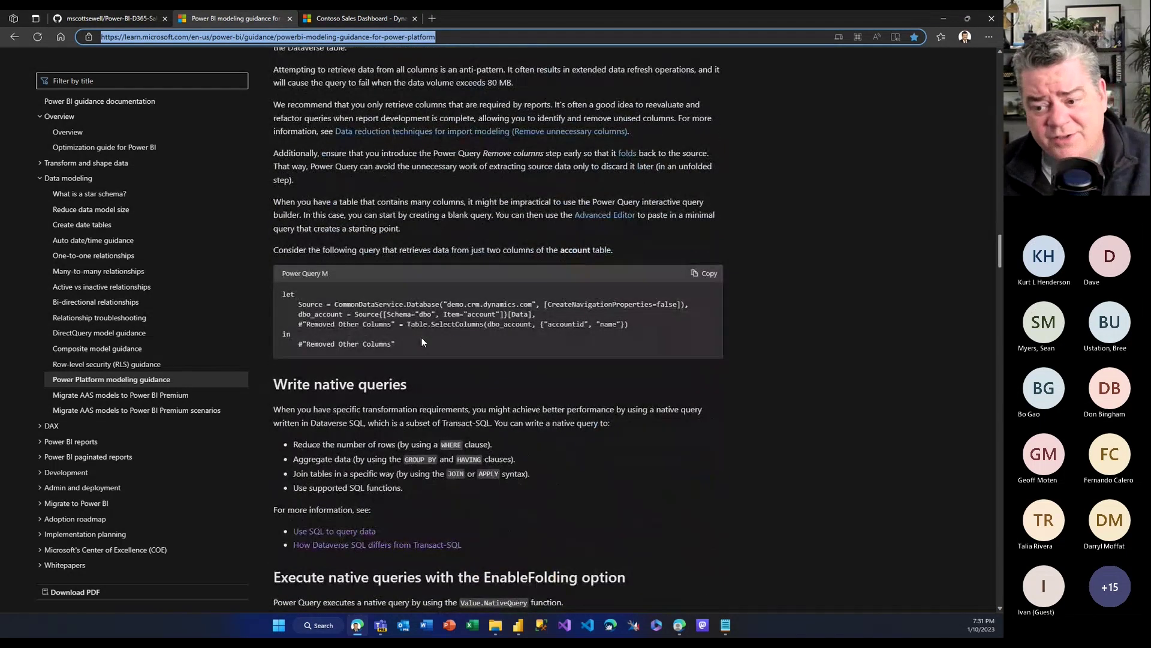
drag(545, 304, 682, 304)
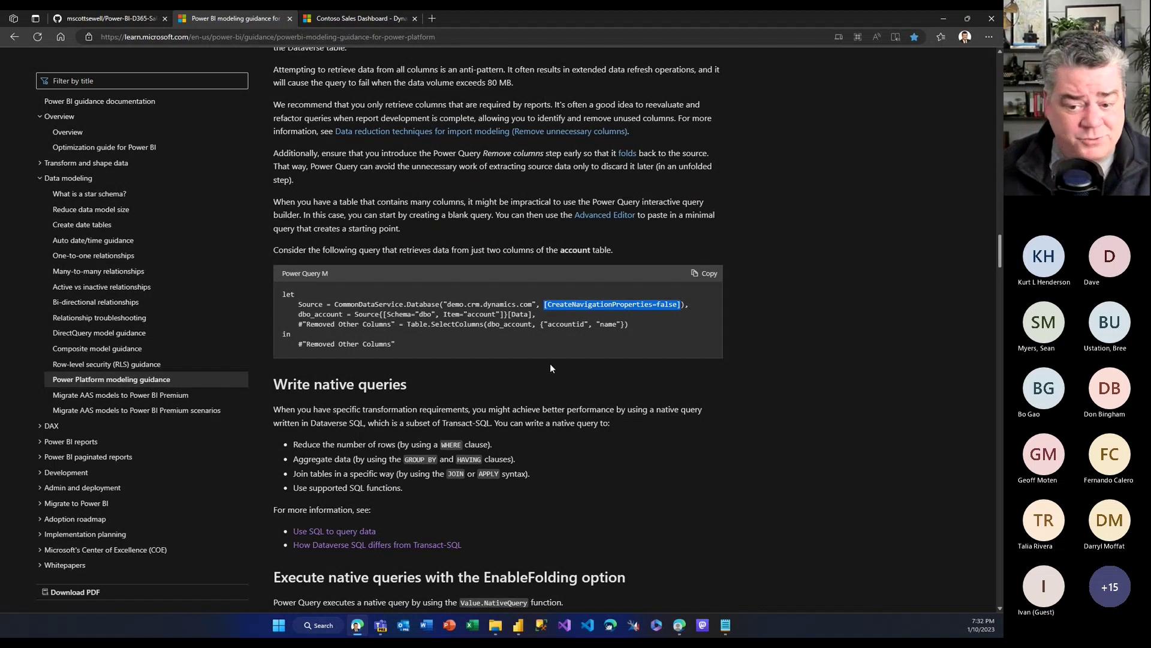
scroll(550, 363, down, 5)
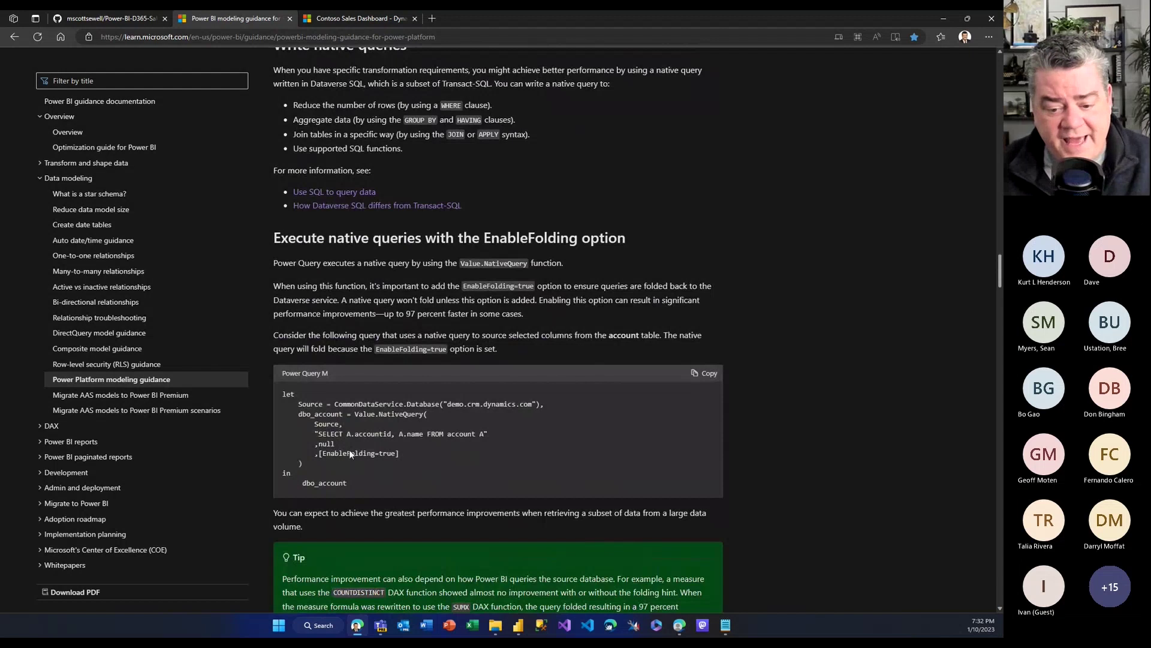
drag(318, 457, 408, 452)
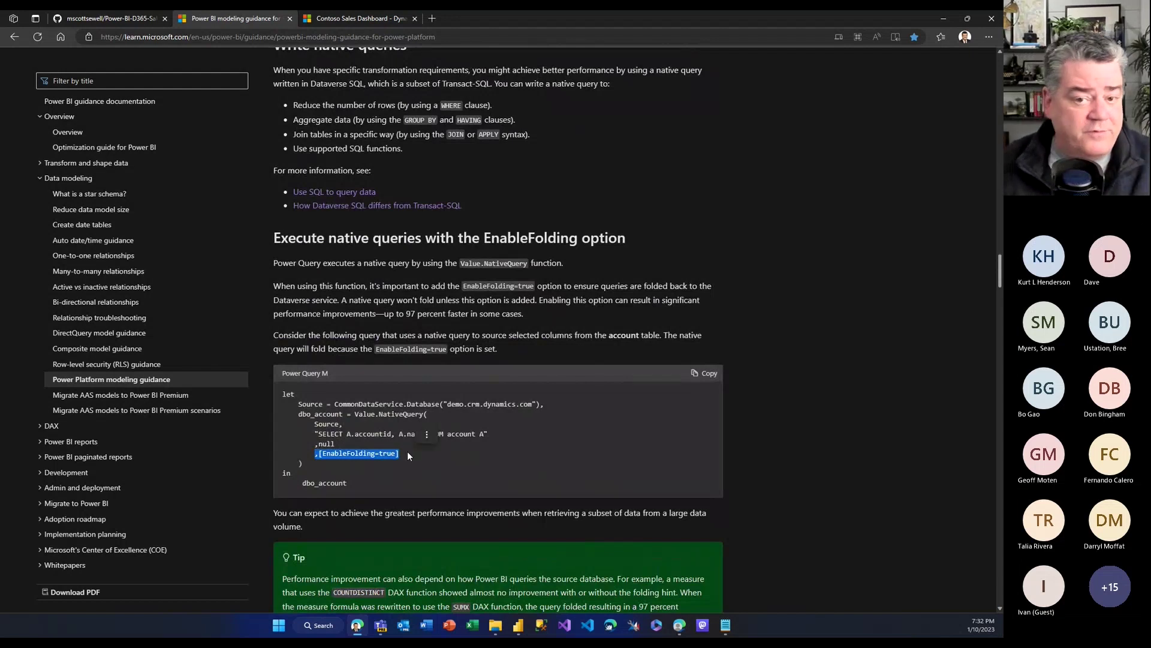
scroll(408, 451, down, 15)
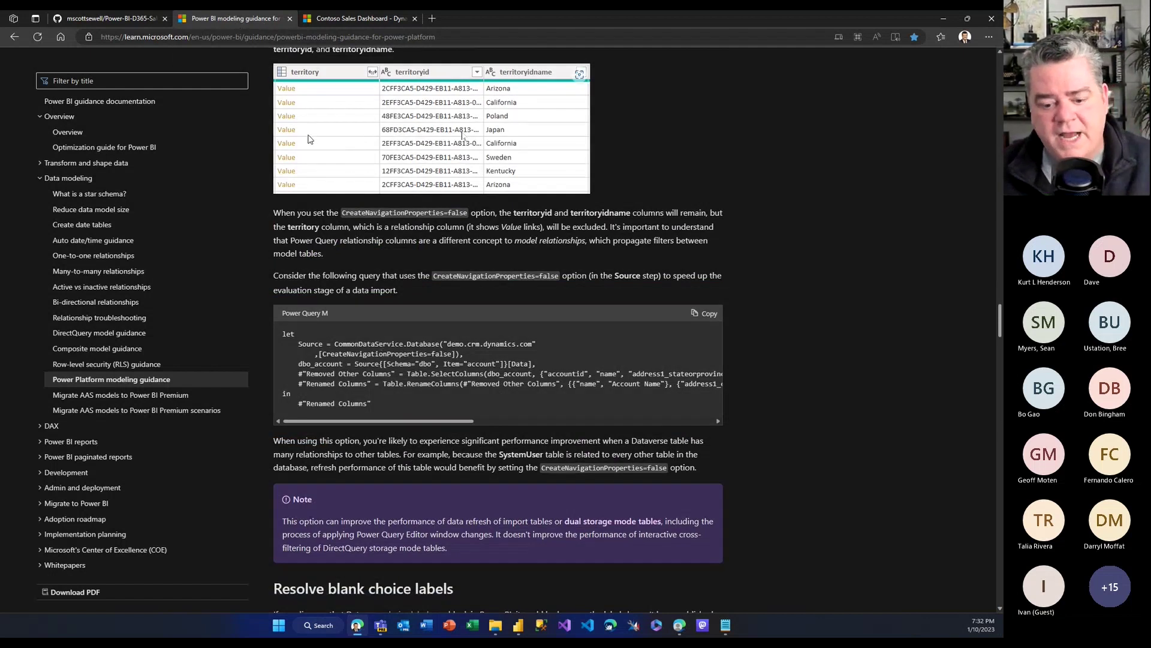
scroll(308, 139, up, 3)
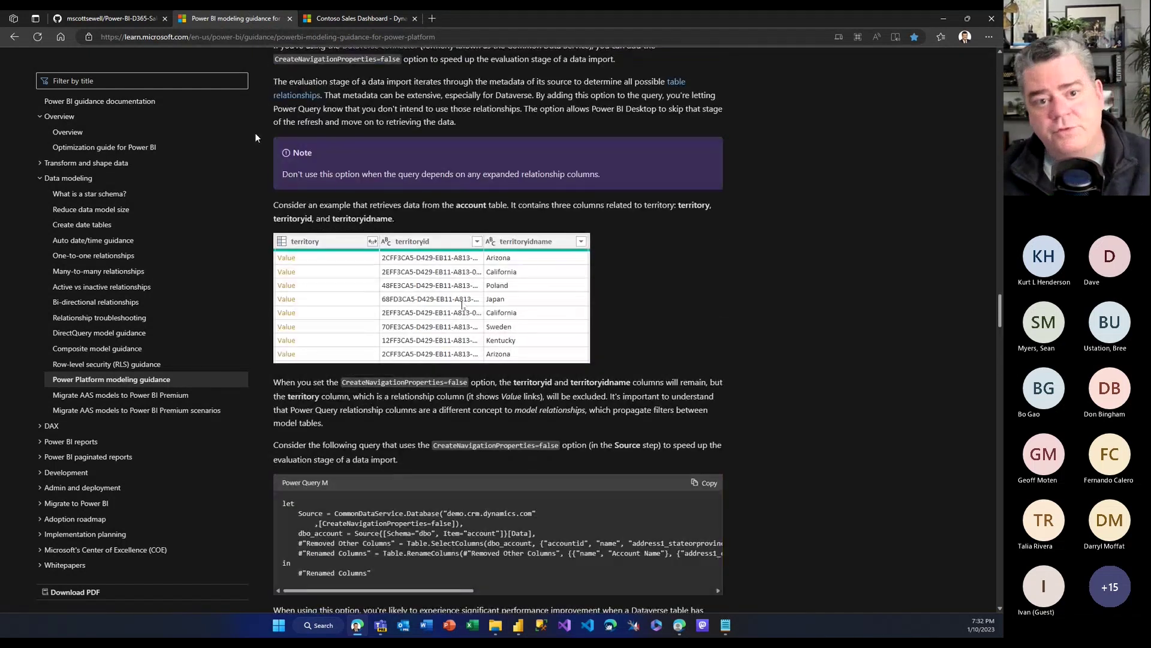
Bring up the Power-BI-D365-Sales GitHub repository and check the Teams meeting chat before returning to the browser.
click(139, 20)
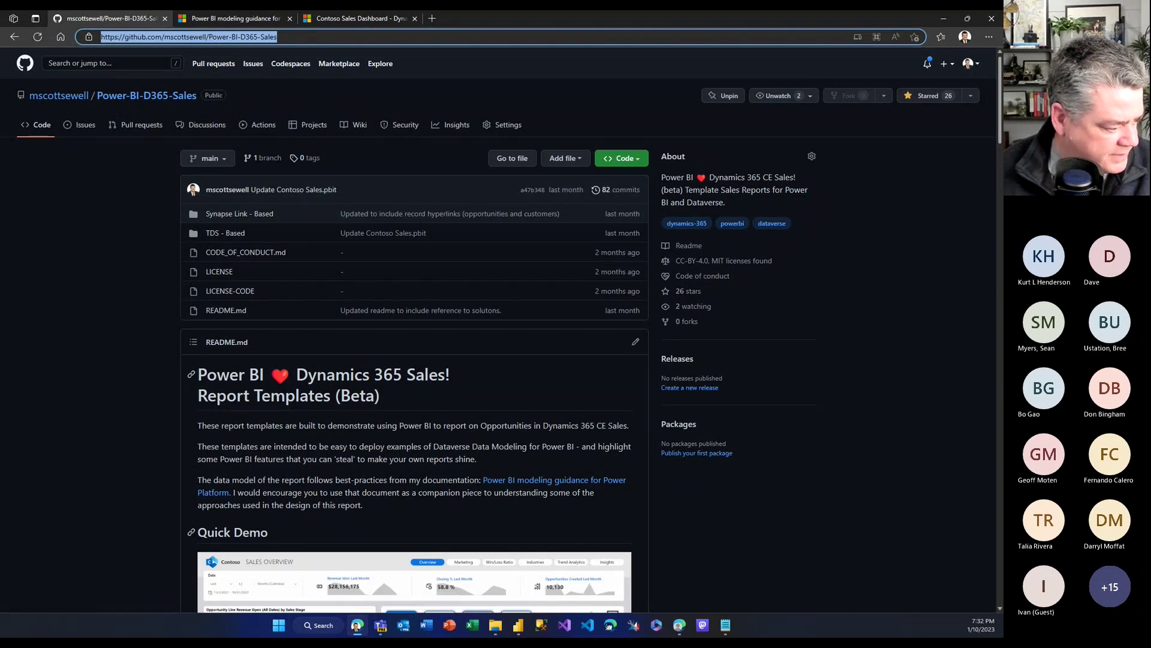
key(alt+Tab)
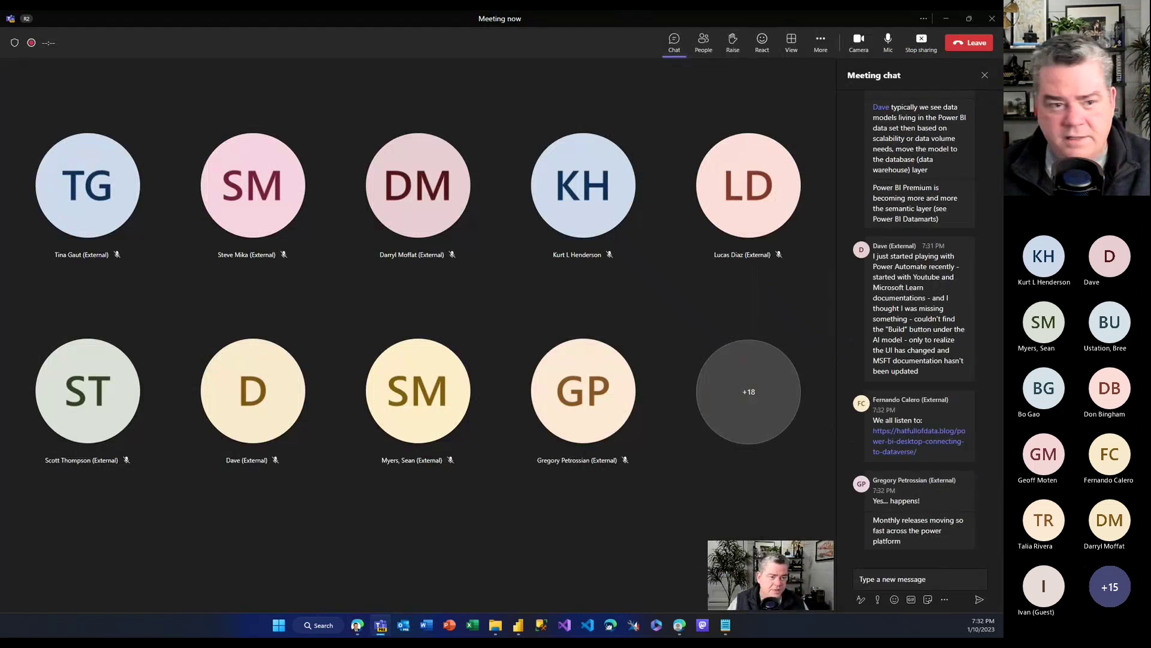
key(alt+Tab)
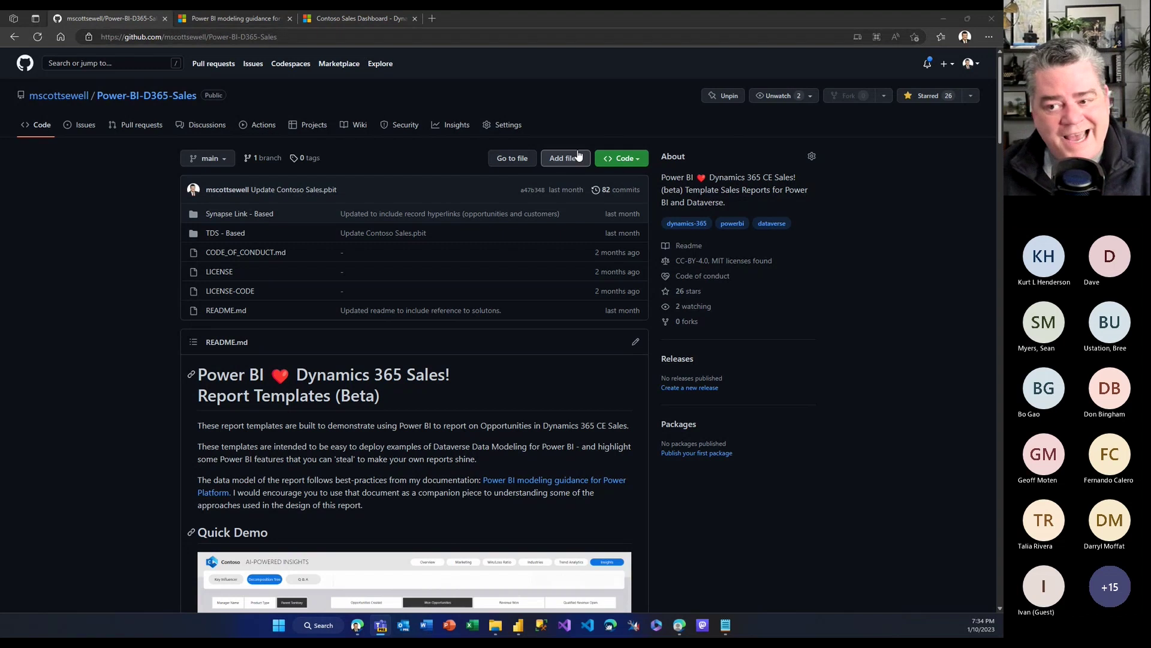
Download the Power-BI-D365-Sales repository as a ZIP file and open the Downloads folder.
click(625, 158)
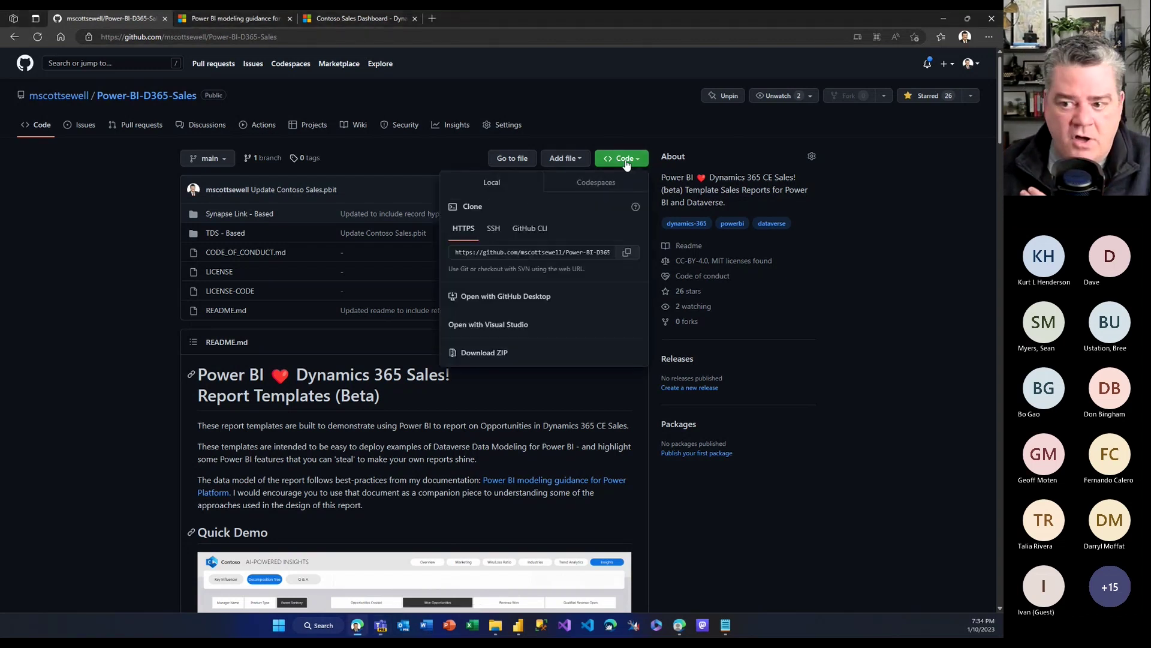
click(484, 353)
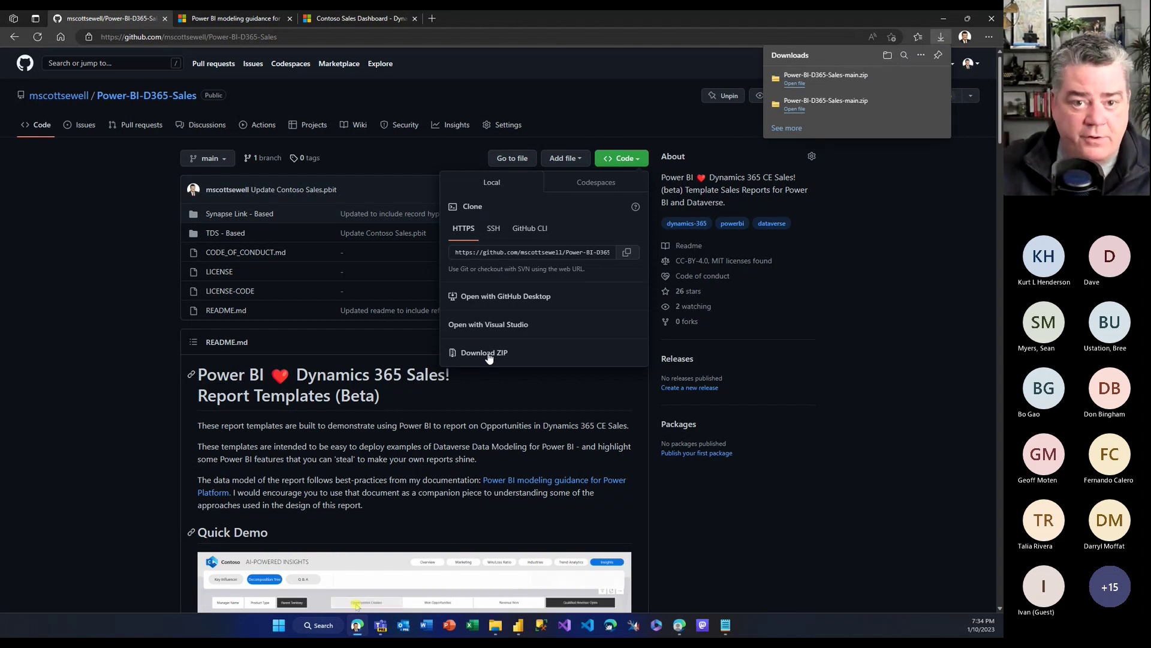
click(887, 56)
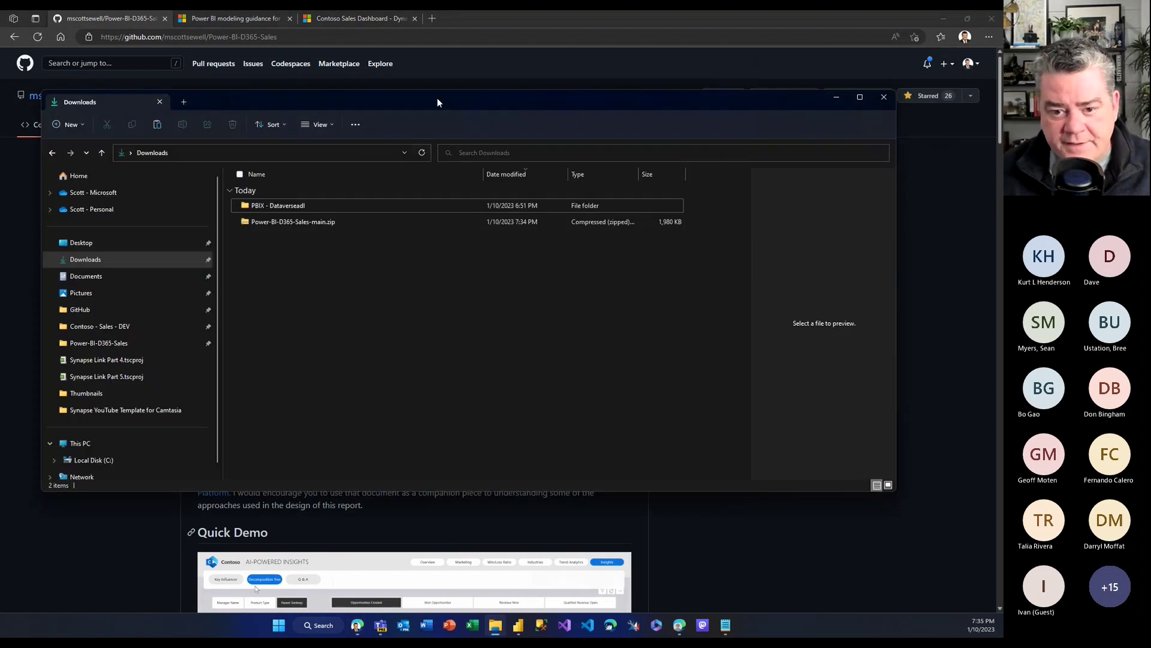
Extract Power-BI-D365-Sales-main.zip directly into the Downloads folder without an extra subfolder, and open the extracted Power-BI-D365-Sales-main folder.
click(298, 225)
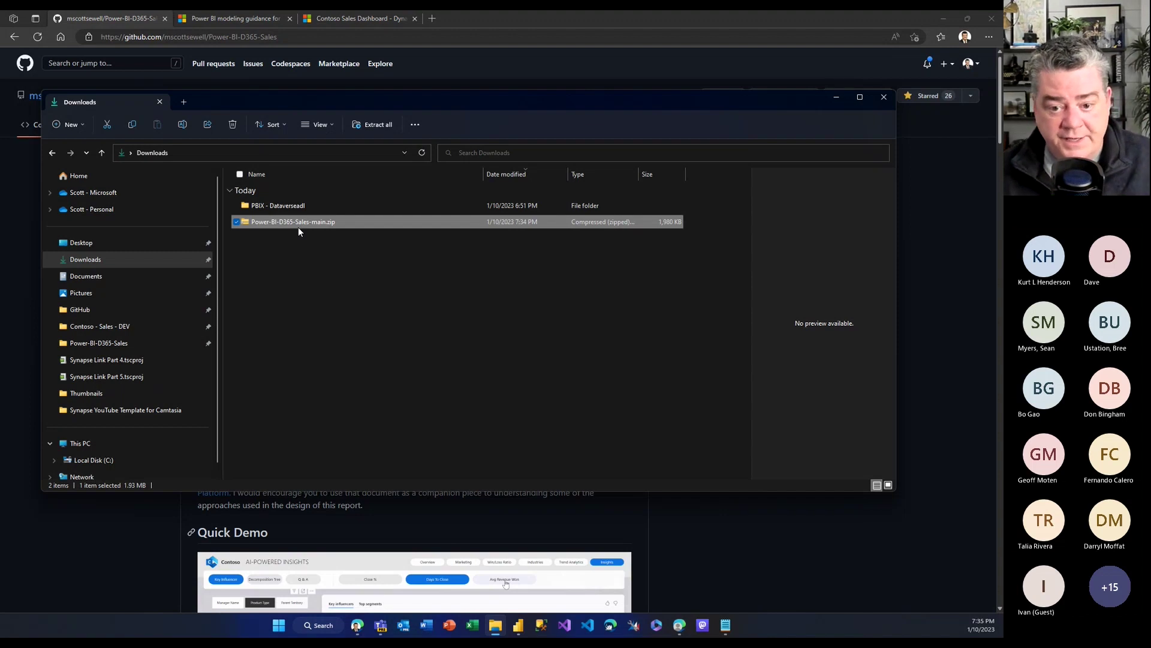
right_click(307, 223)
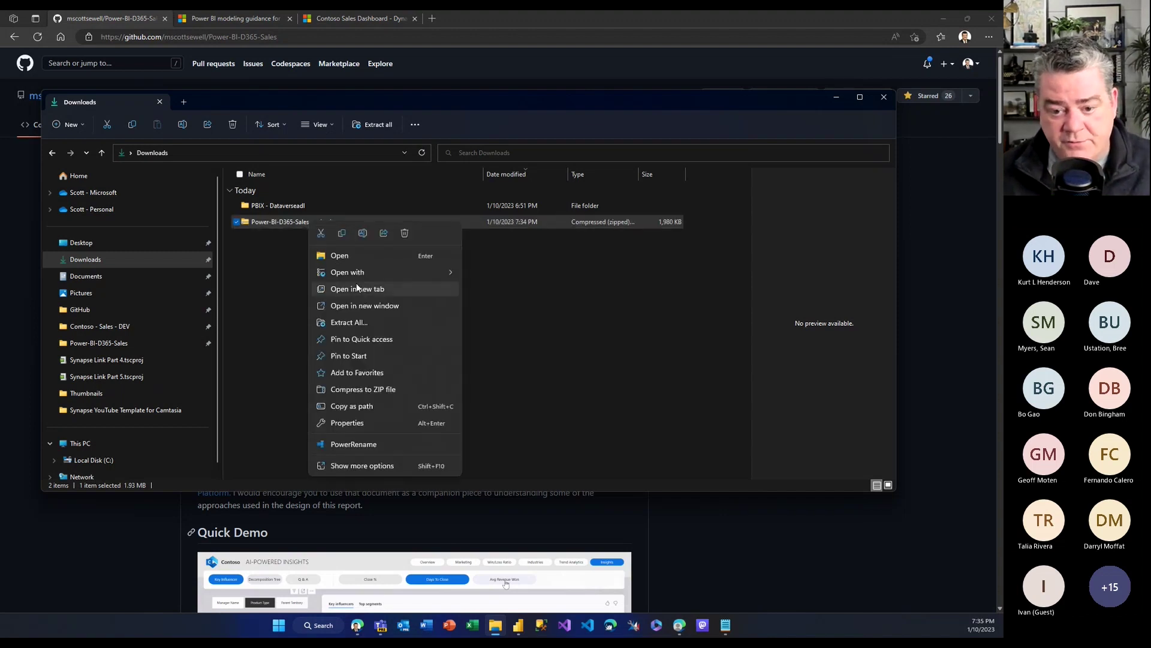
click(357, 322)
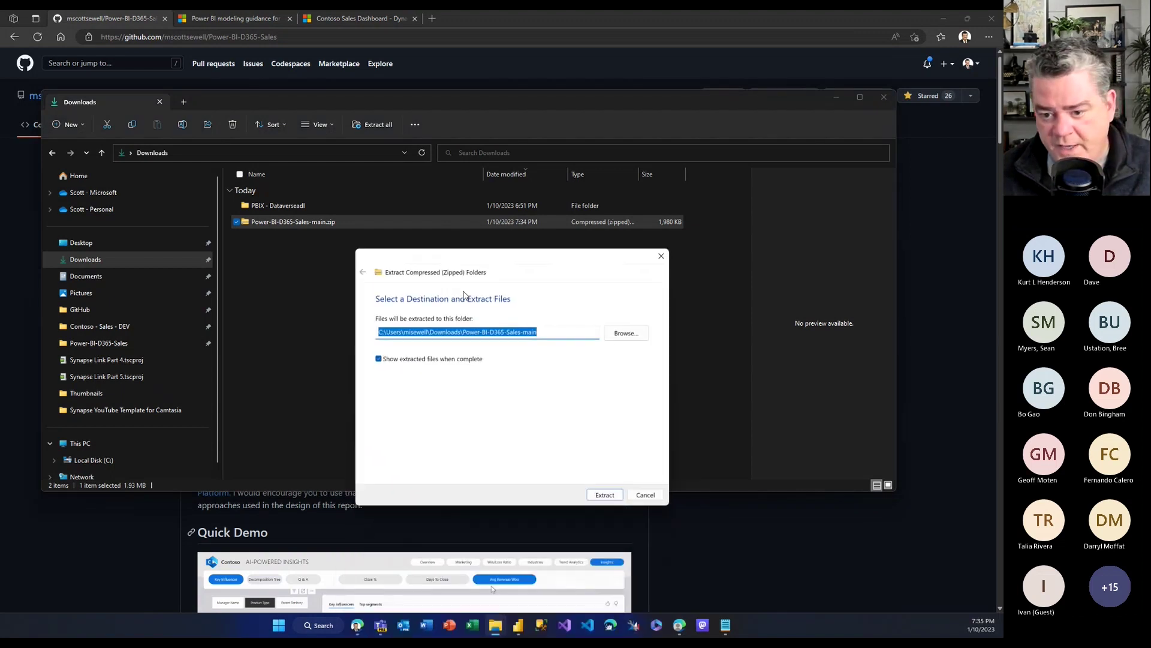
drag(463, 336, 614, 334)
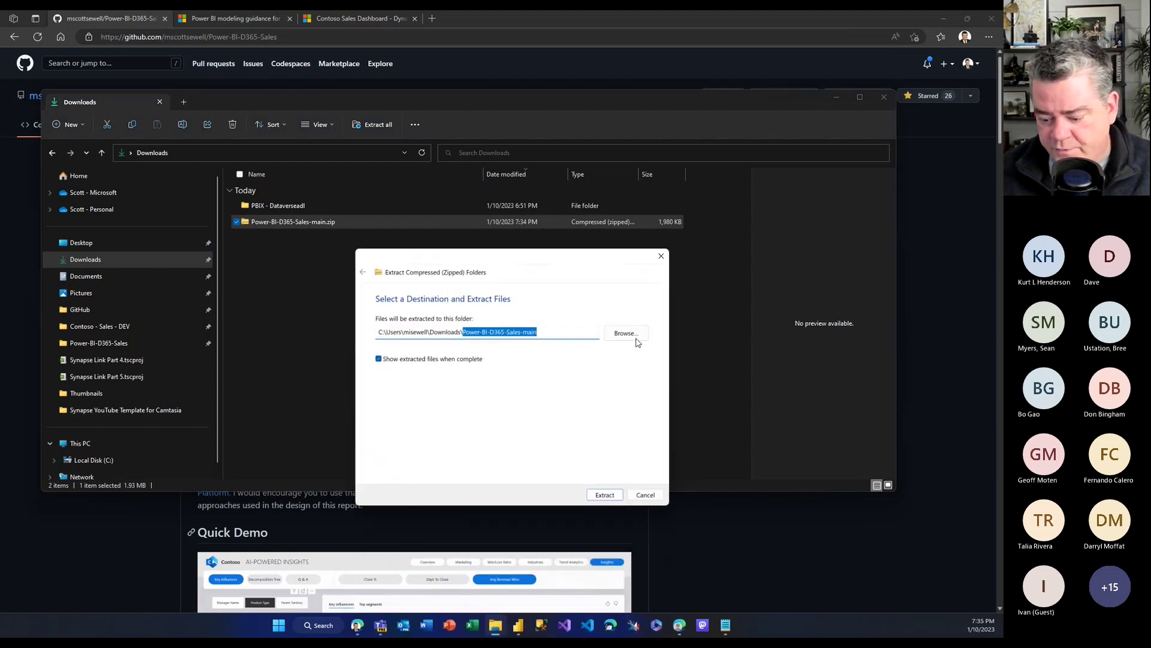
key(Delete)
key(Return)
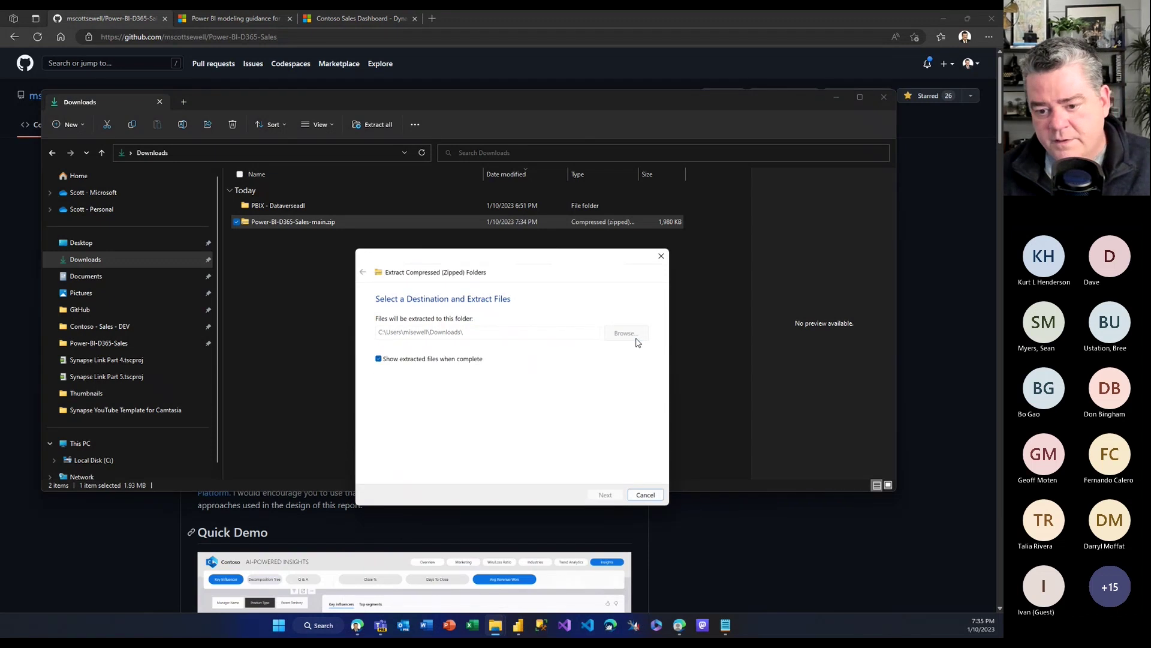
double_click(288, 237)
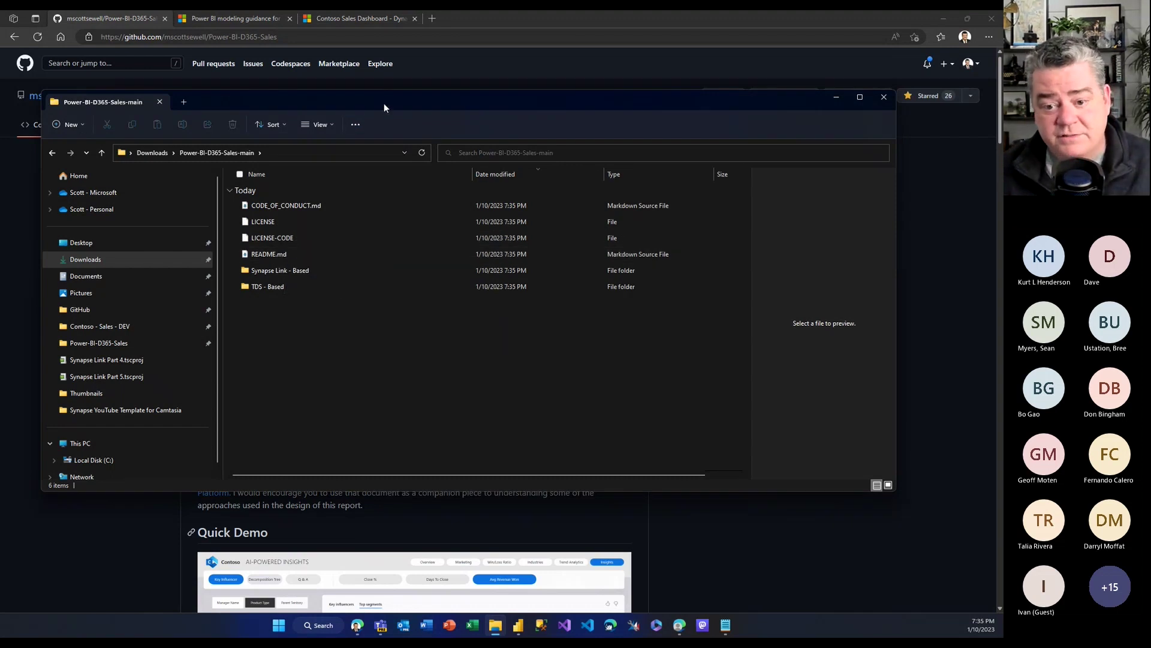
Return to the GitHub page and review the README's software list, report assumptions and Dataverse TDS Endpoint report requirements.
drag(384, 103, 391, 152)
click(779, 564)
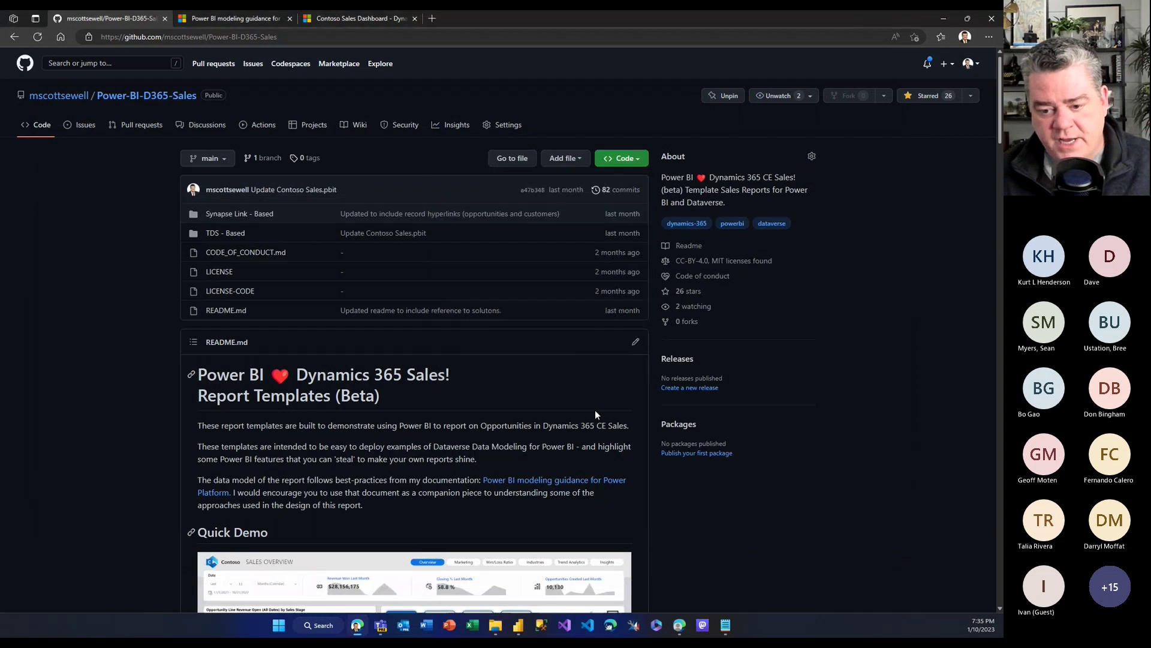
scroll(470, 266, down, 5)
scroll(471, 266, down, 4)
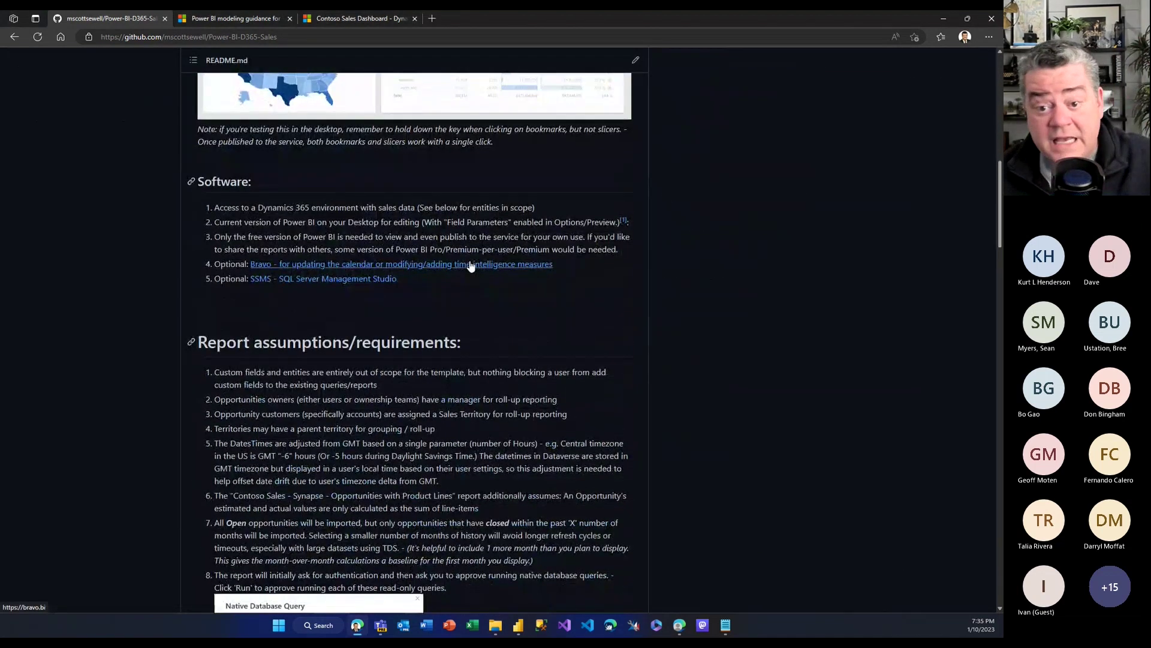
scroll(471, 266, down, 3)
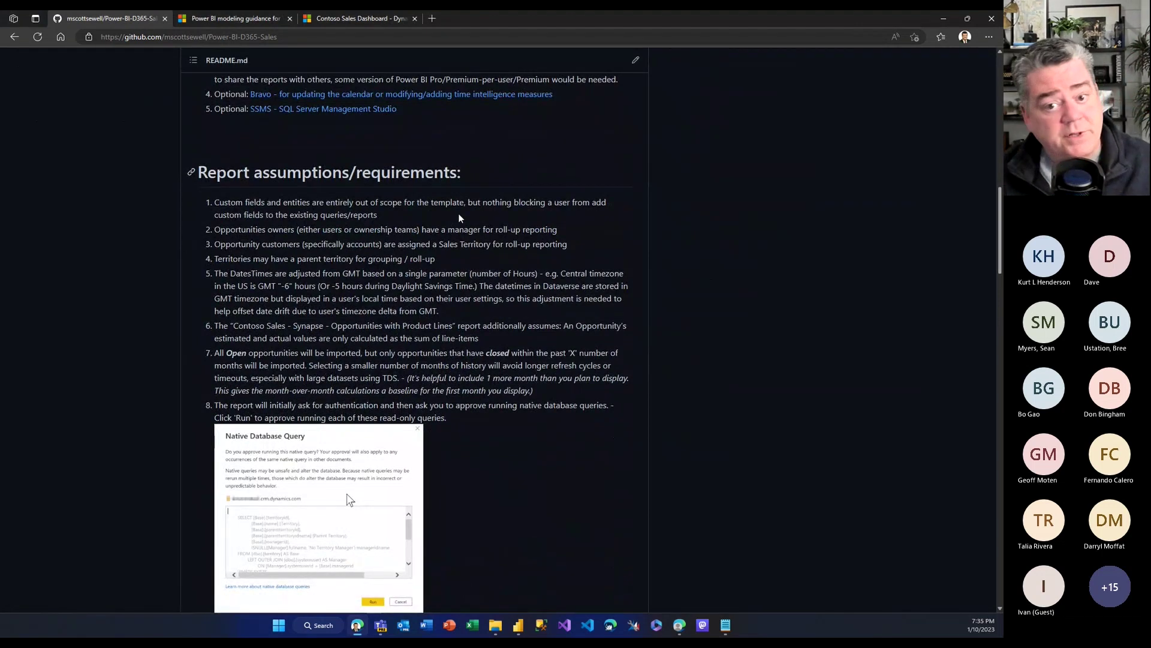
scroll(458, 214, down, 10)
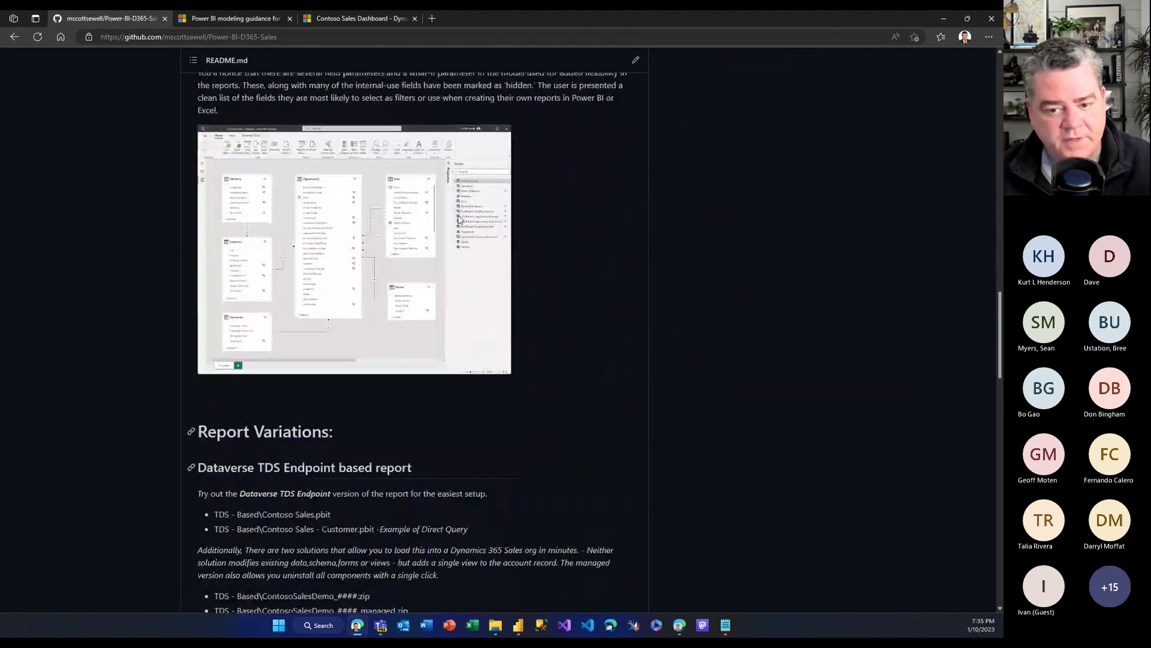
scroll(458, 219, down, 4)
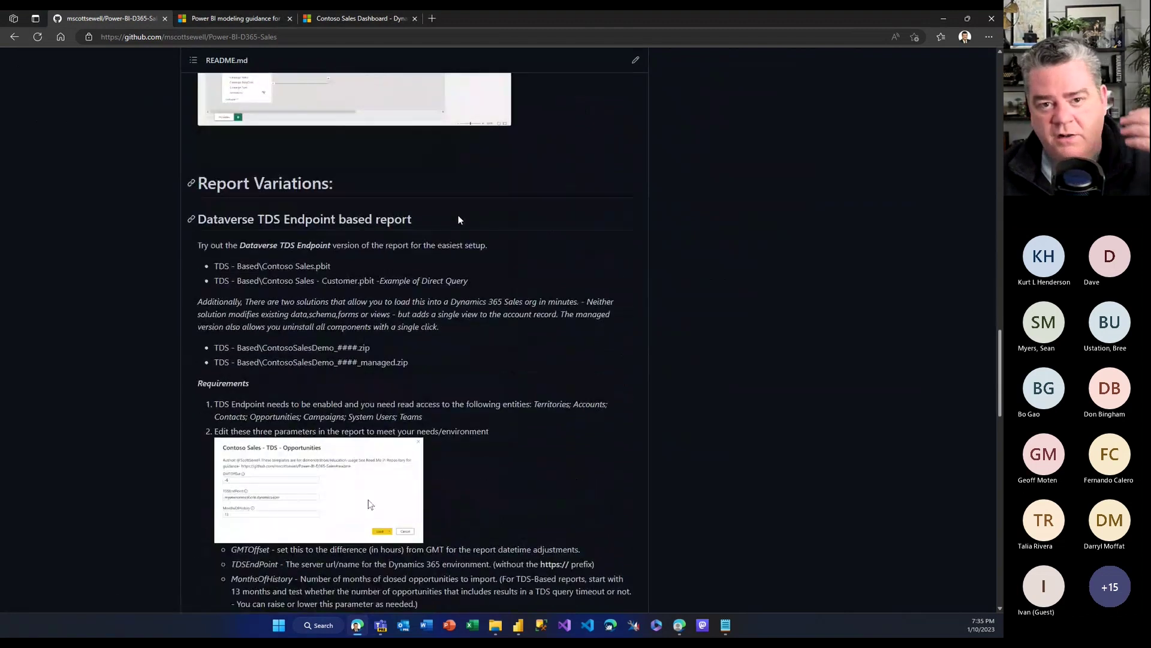
scroll(459, 220, down, 2)
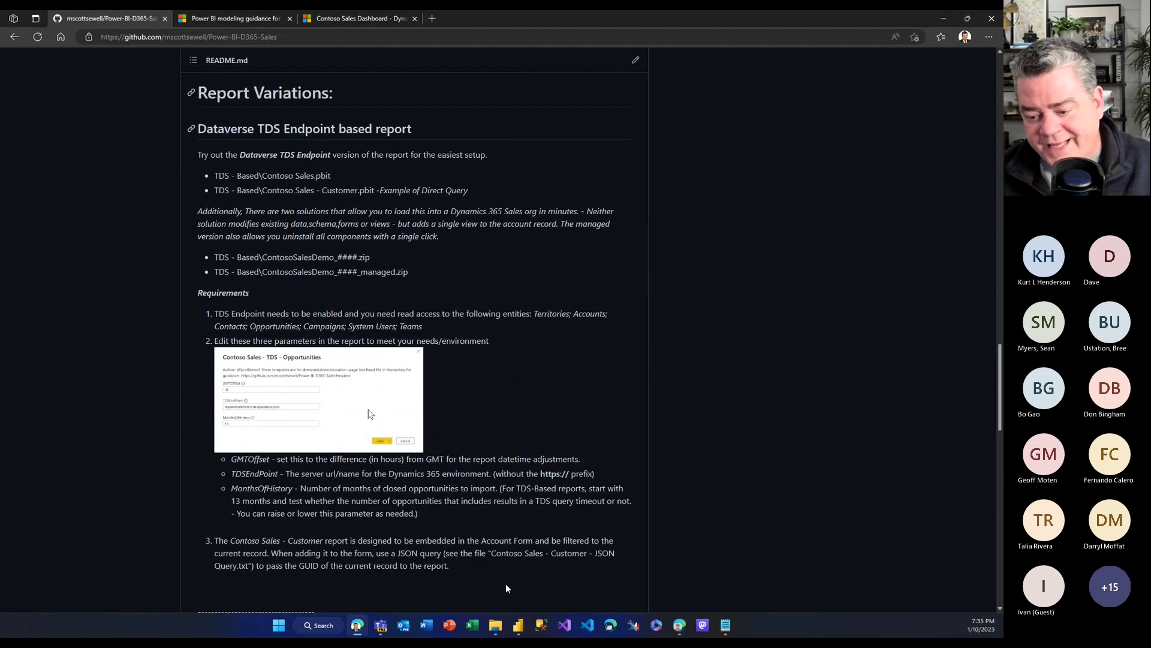
Switch back to File Explorer and open the TDS - Based folder inside Power-BI-D365-Sales-main.
click(495, 626)
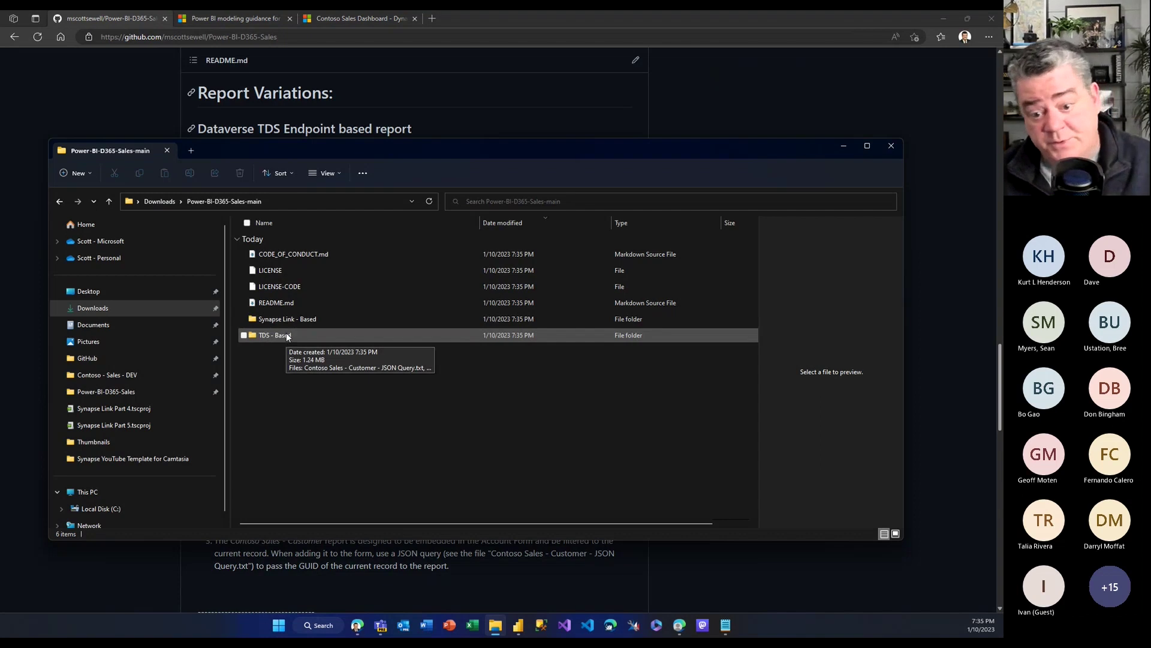
double_click(287, 336)
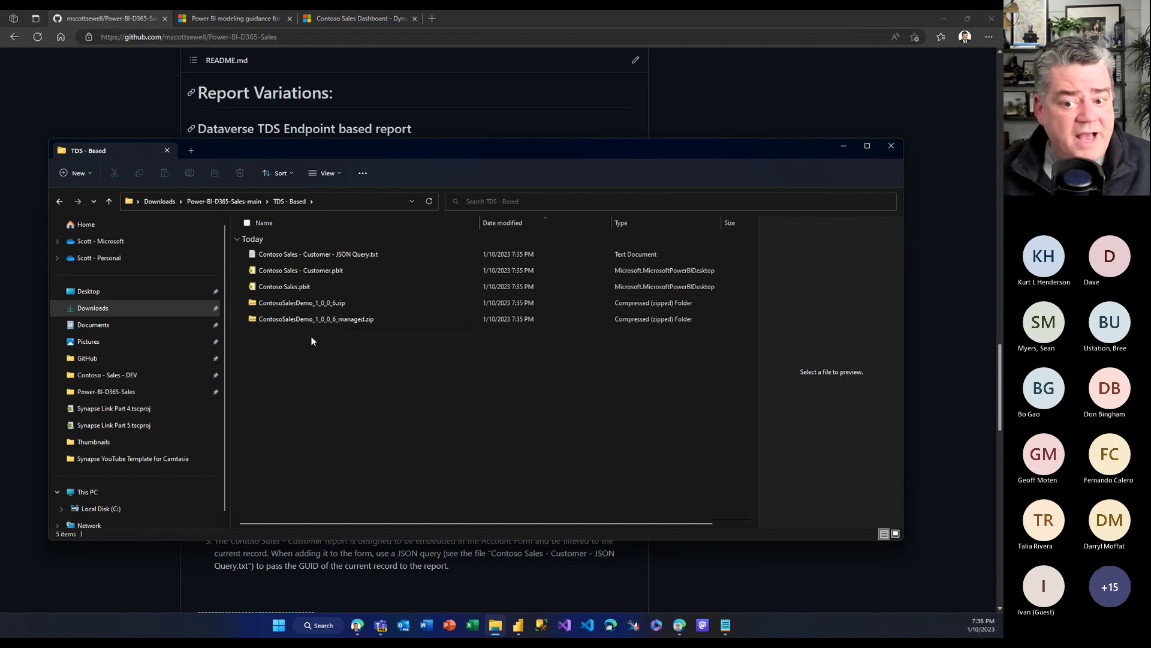
Open the Contoso Sales.pbit template and set its GMTOffSet parameter to -5 and MonthsOfHistory to 13.
click(291, 290)
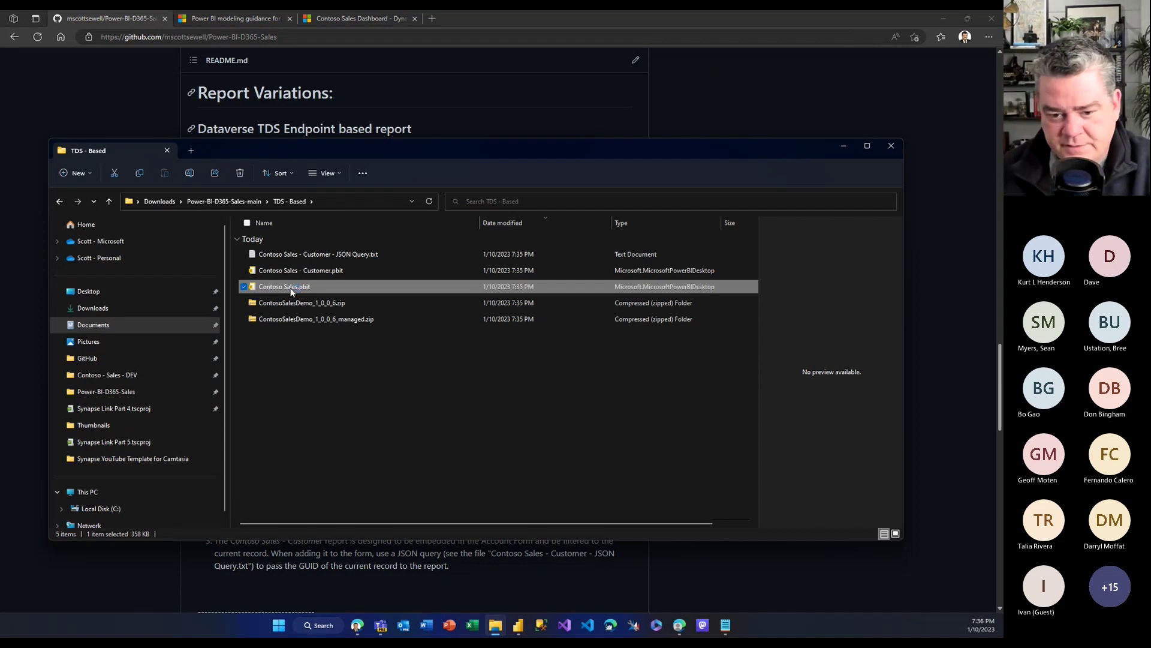
double_click(290, 290)
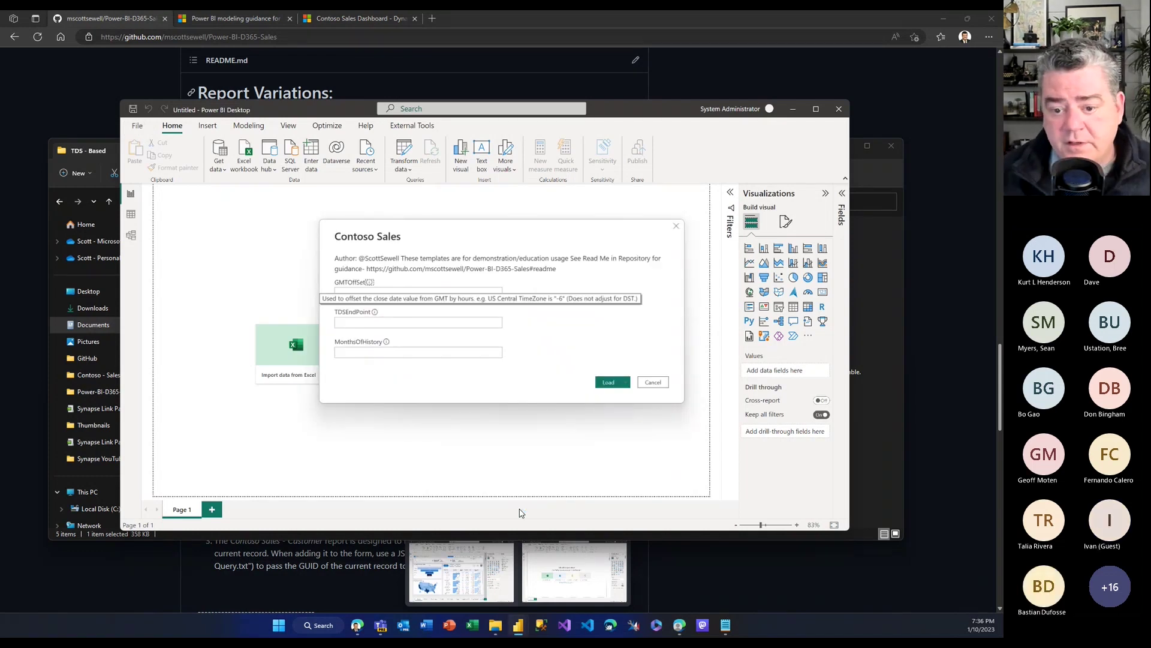
click(359, 294)
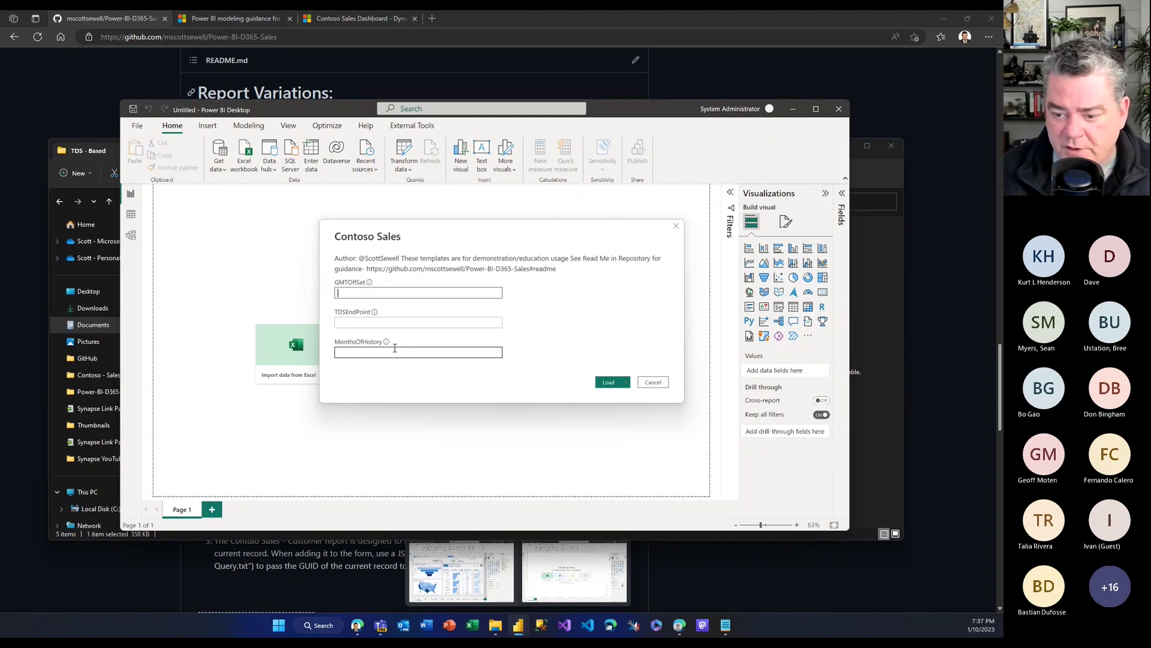
text(-)
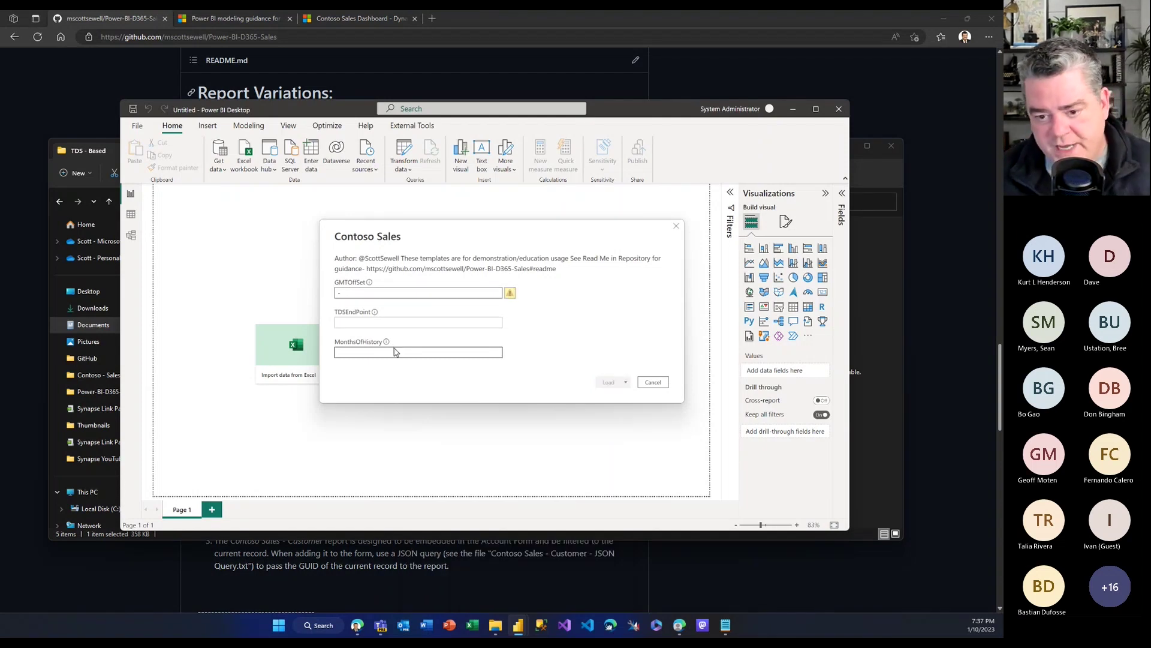
text(5)
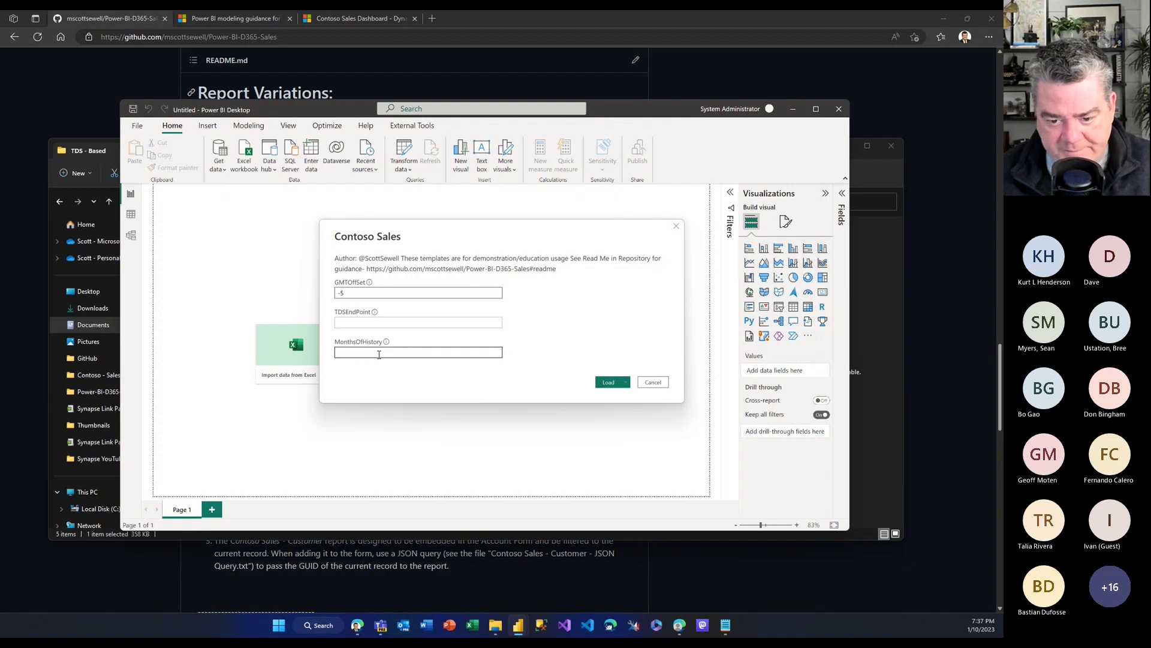
text(18)
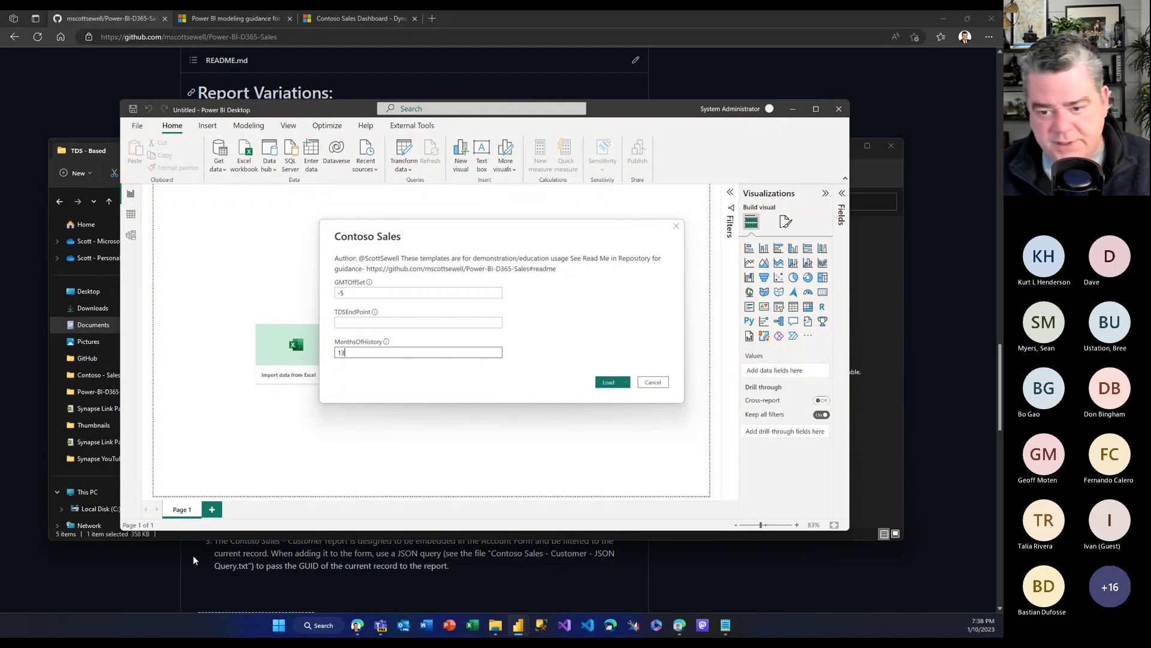
Copy the host name org6946ba35.crm.dynamics.com from the Dynamics 365 app's URL into the template's TDSEndPoint parameter.
click(344, 322)
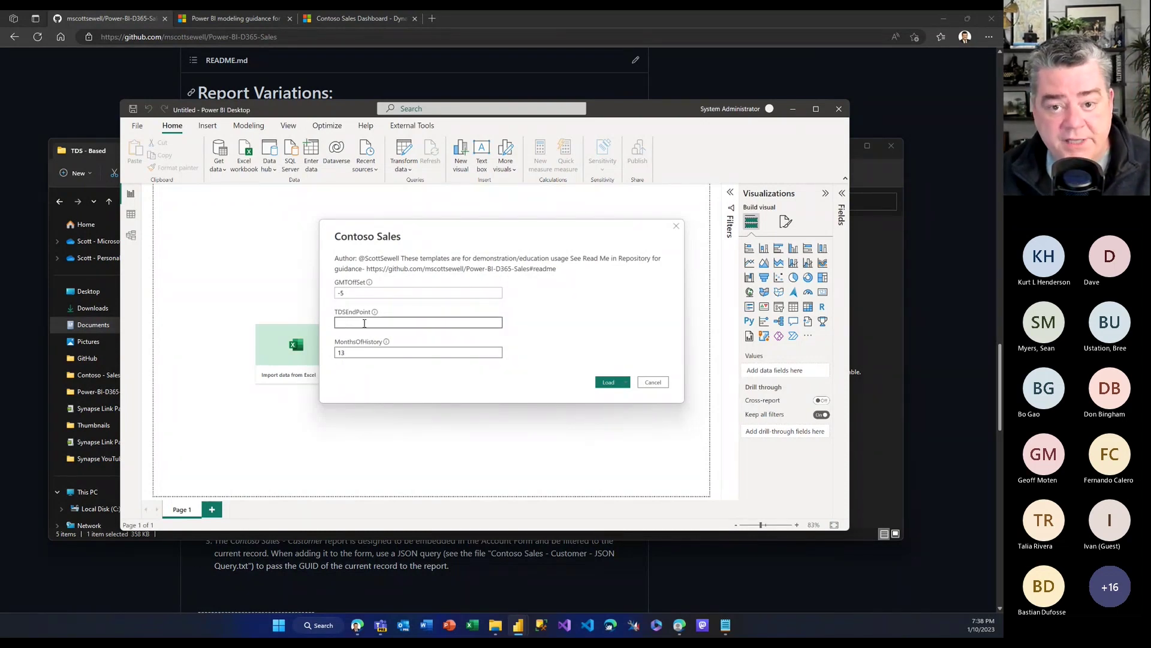
mouse_move(681, 626)
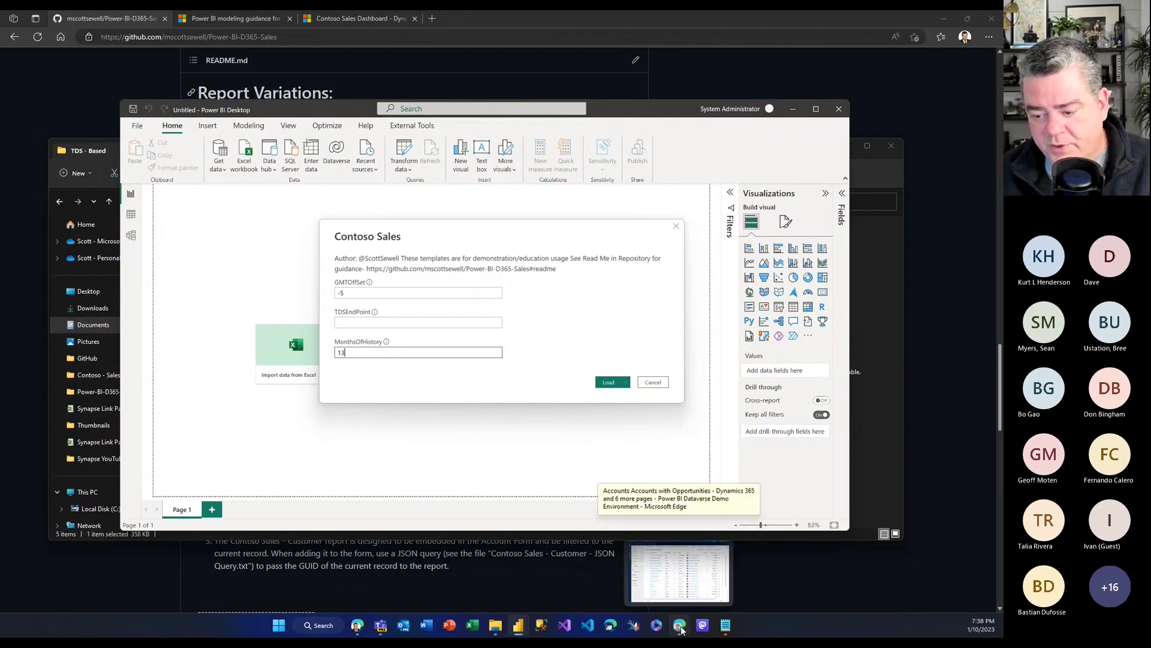
click(681, 627)
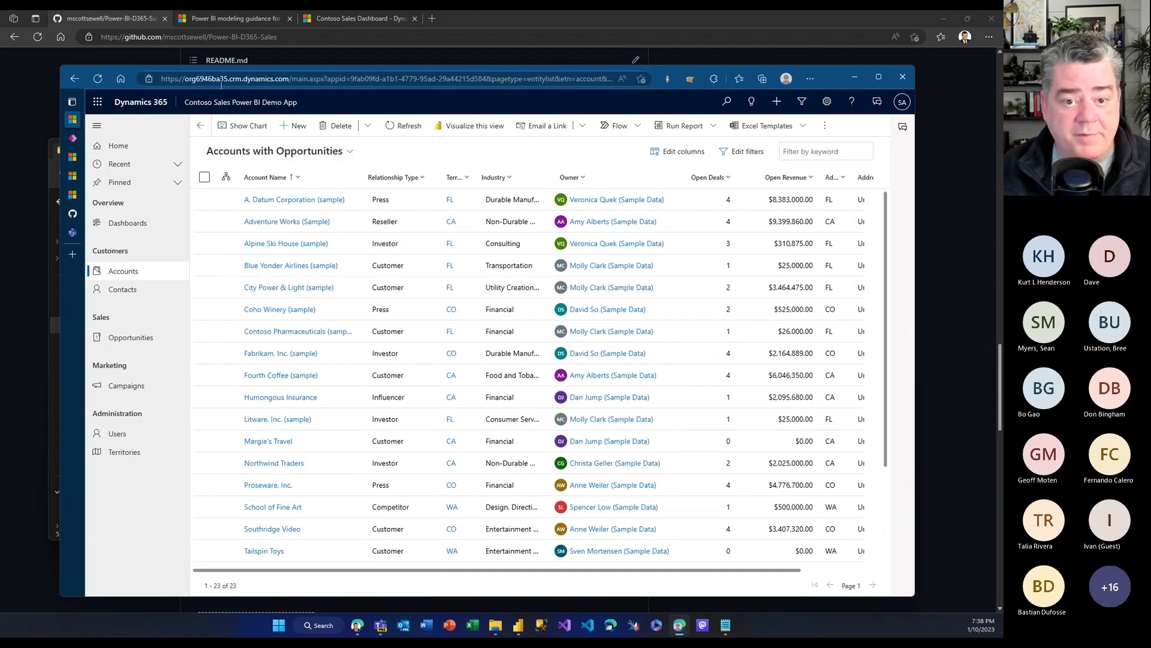
drag(185, 79, 288, 88)
key(ctrl+c)
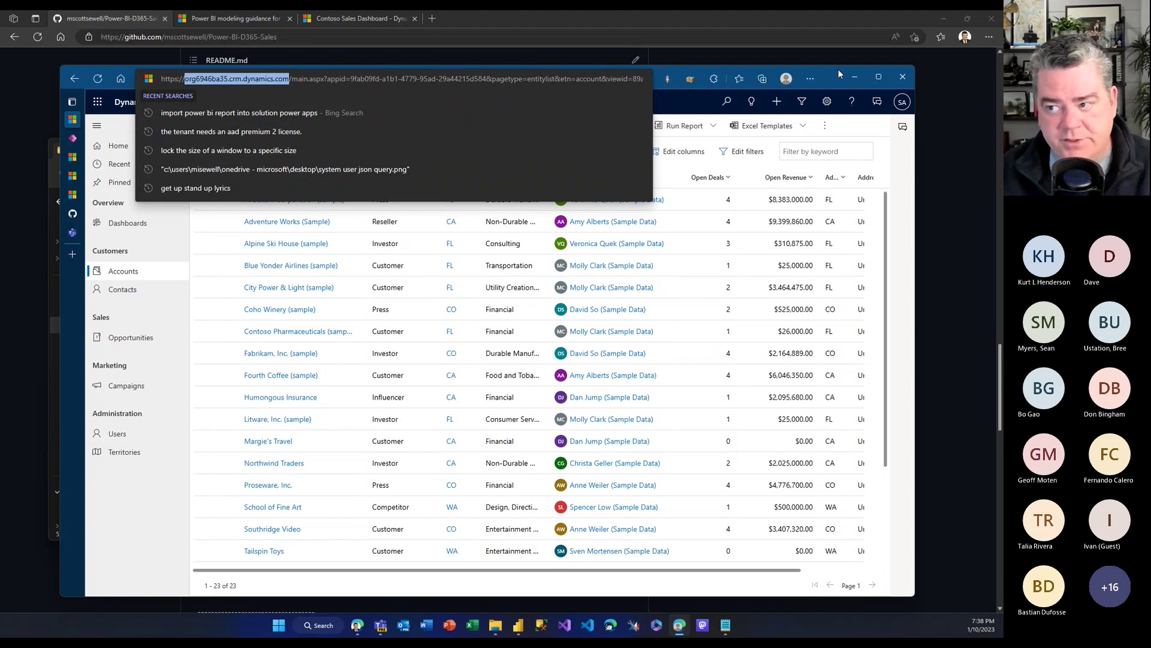
click(853, 76)
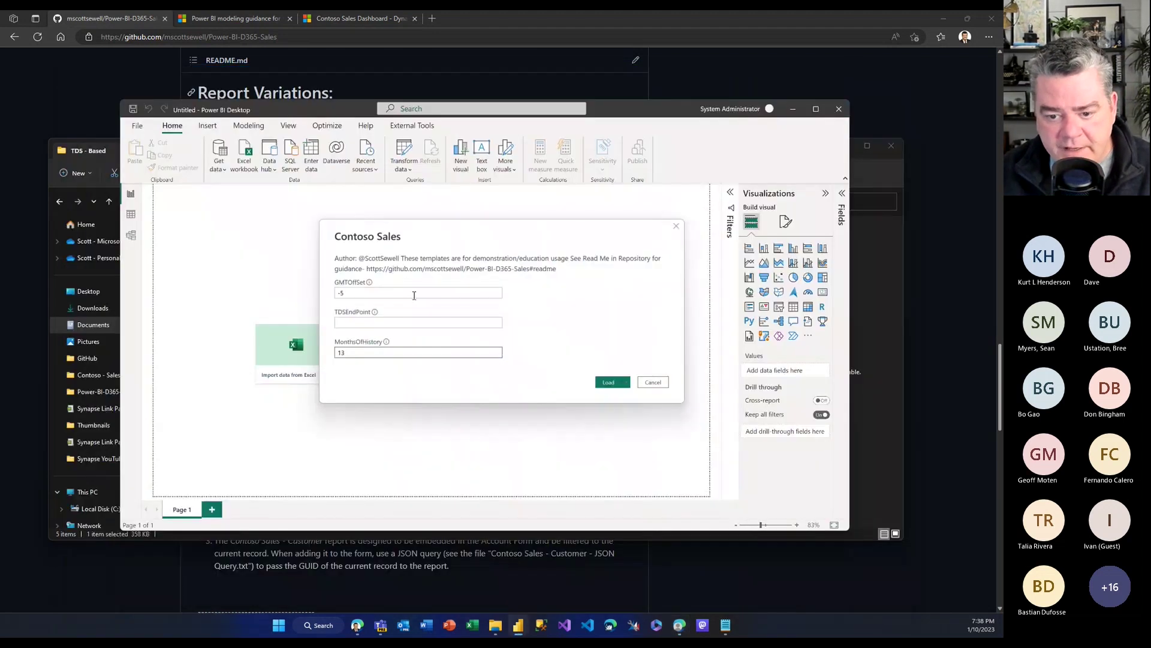
key(ctrl+v)
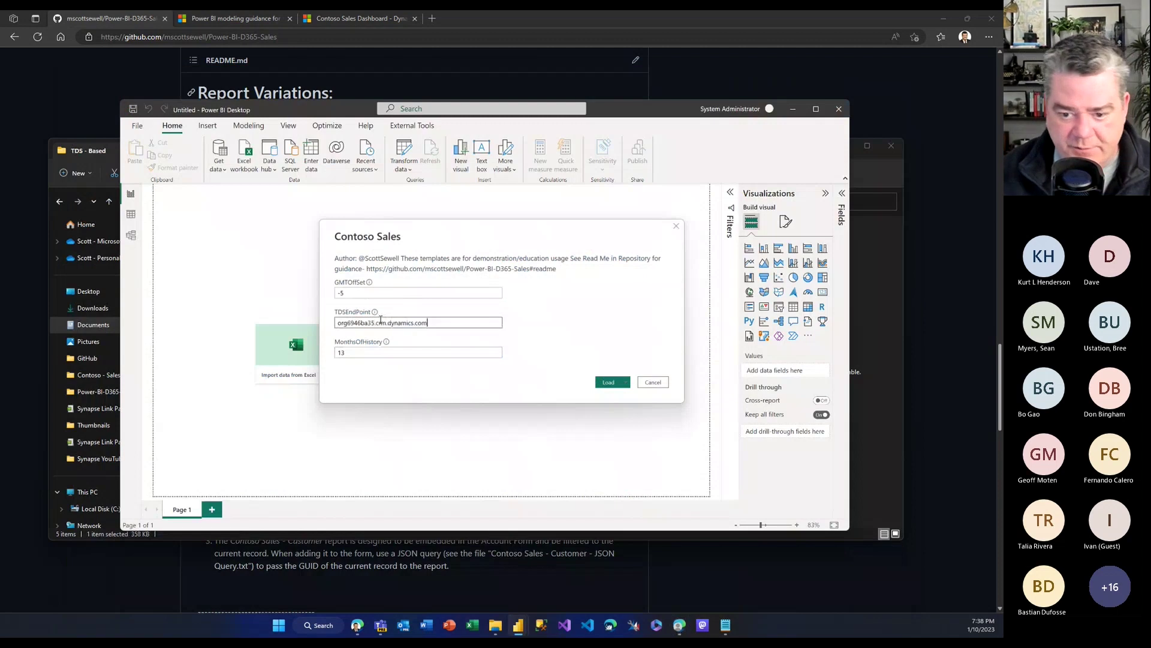
Load the Contoso Sales template and approve running each native database query against the Dataverse environment.
click(611, 385)
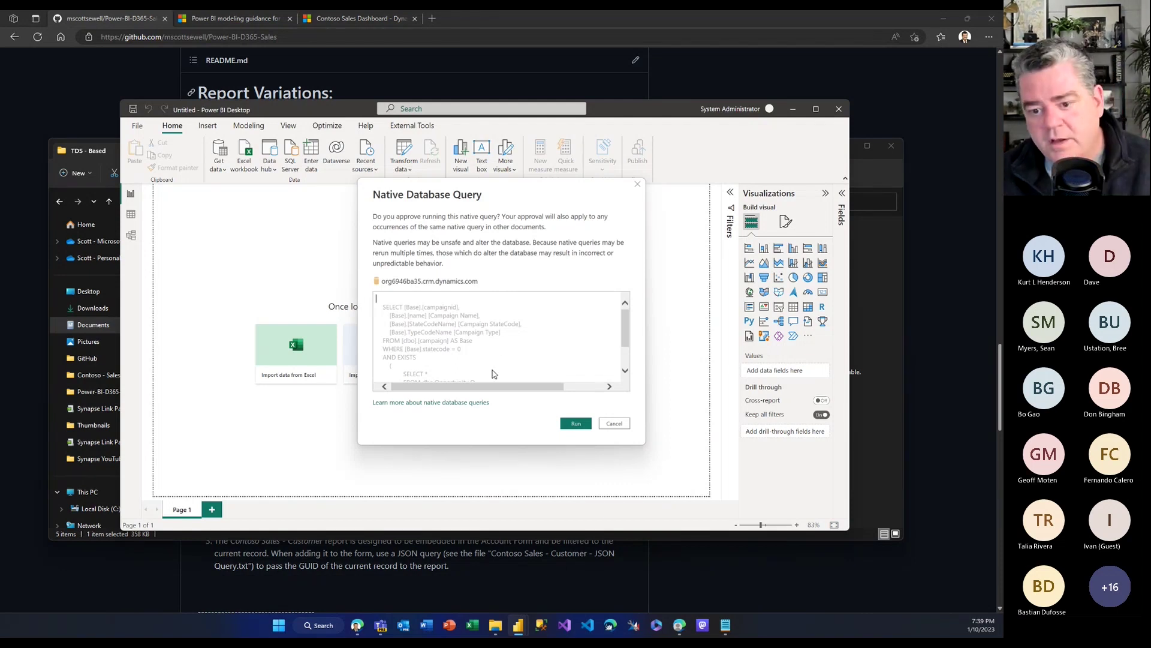
scroll(497, 345, down, 3)
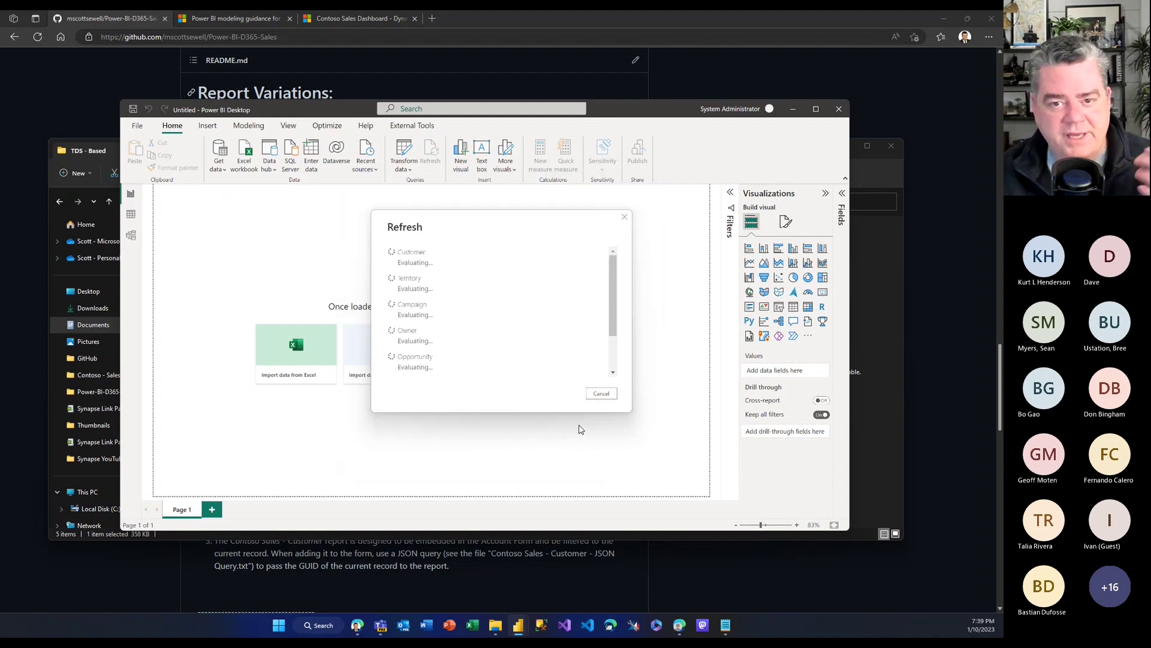
click(578, 425)
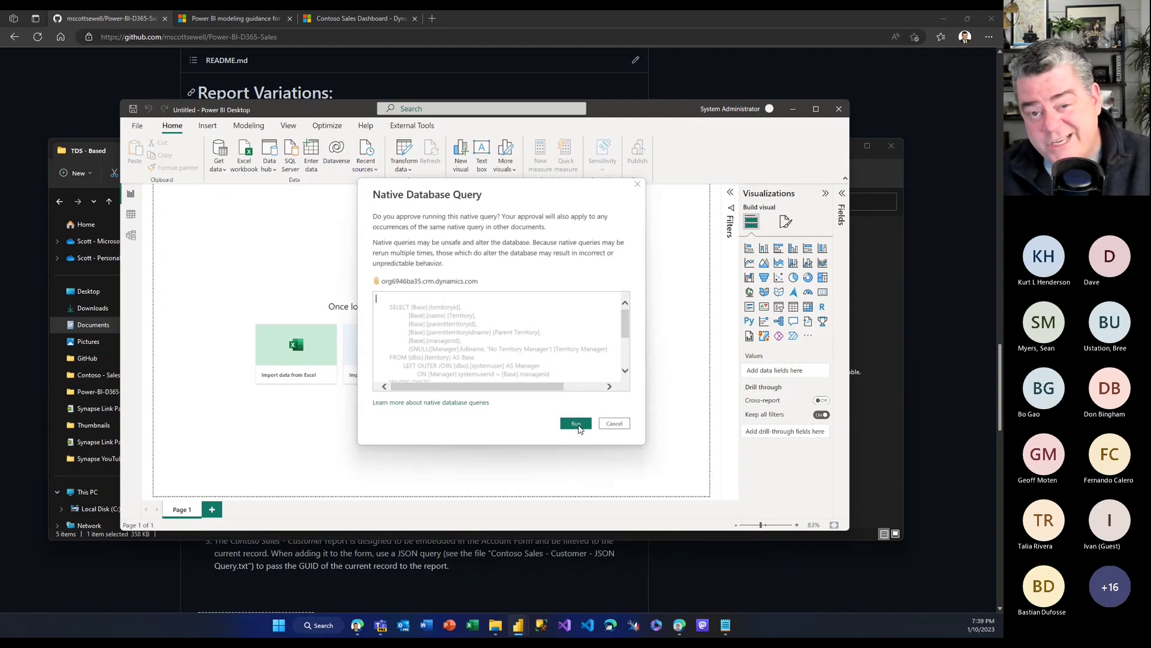
click(577, 424)
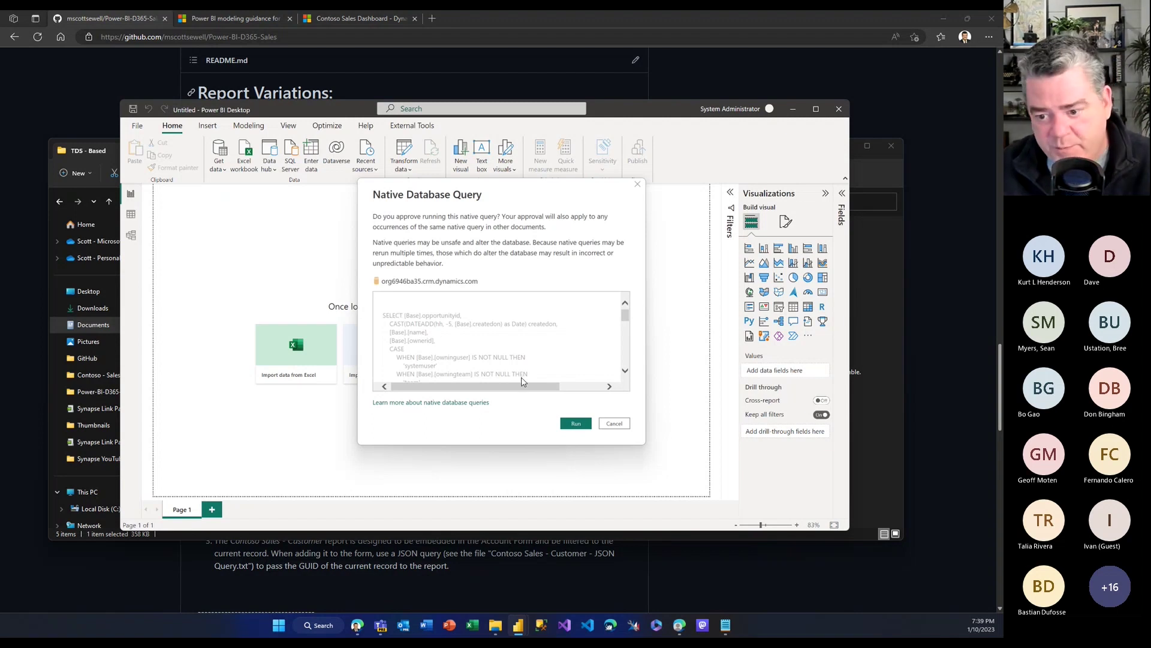
click(569, 424)
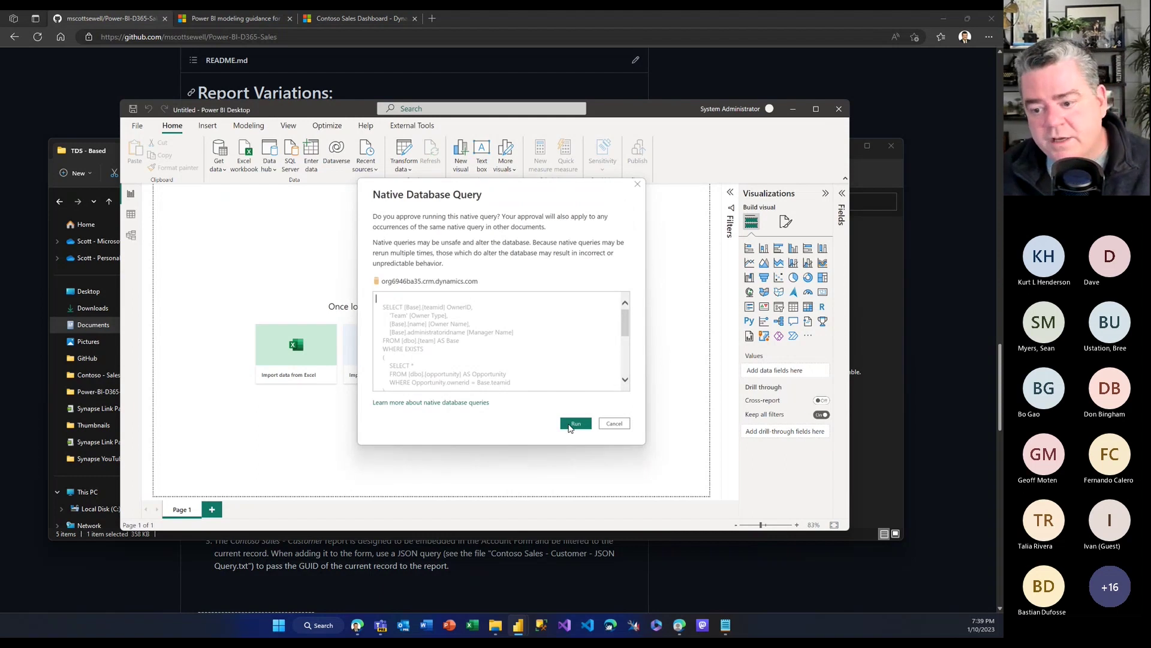
click(574, 424)
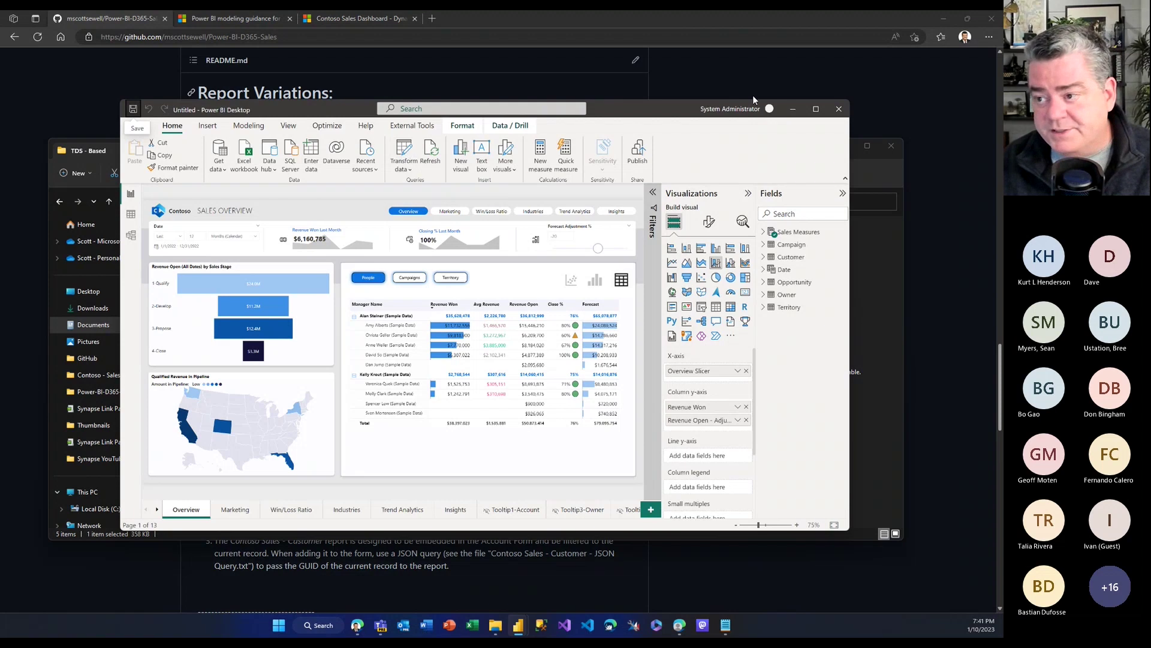
Close the open Power BI Desktop reports, including Contoso Sales - Synapse, without saving changes.
click(834, 109)
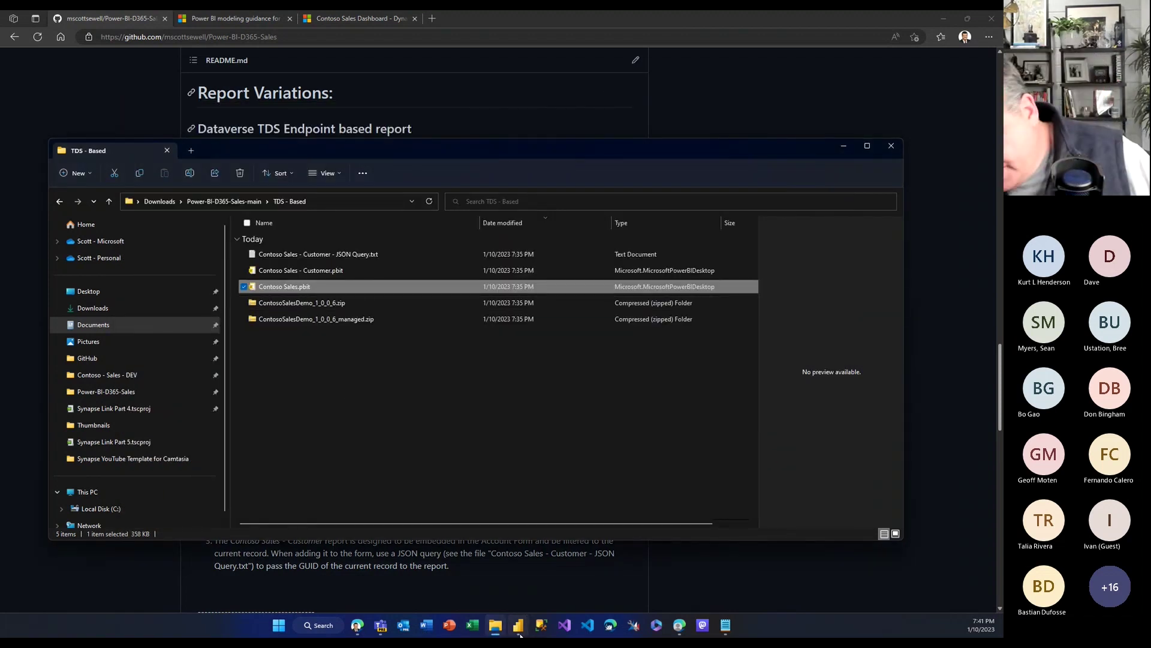
click(526, 629)
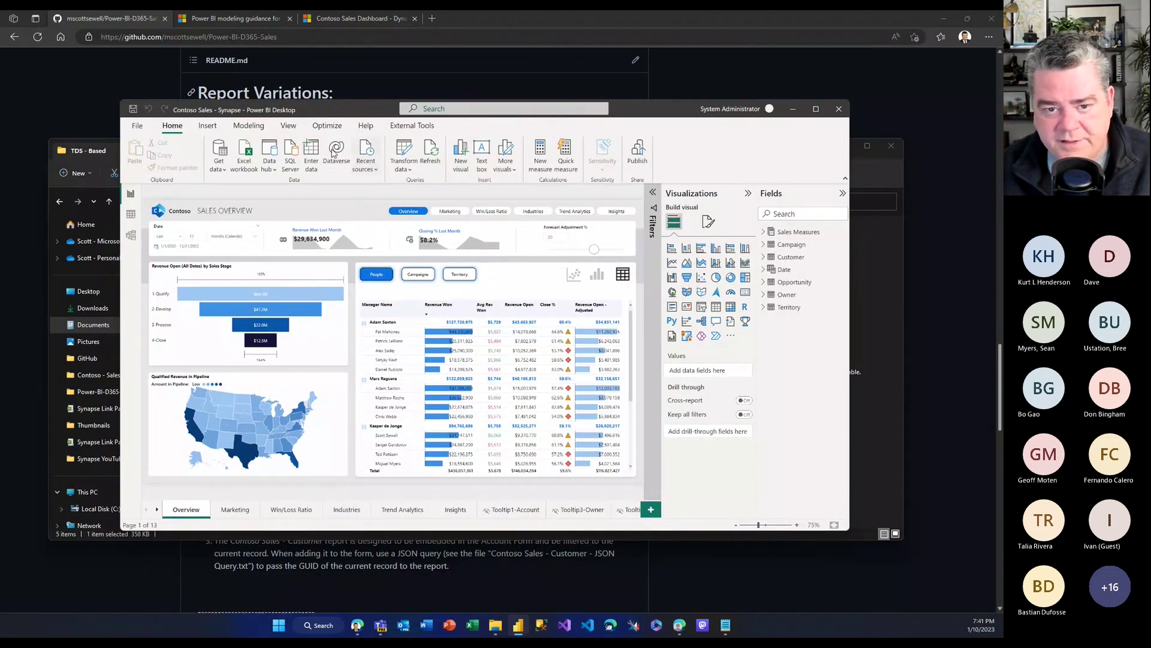
click(839, 110)
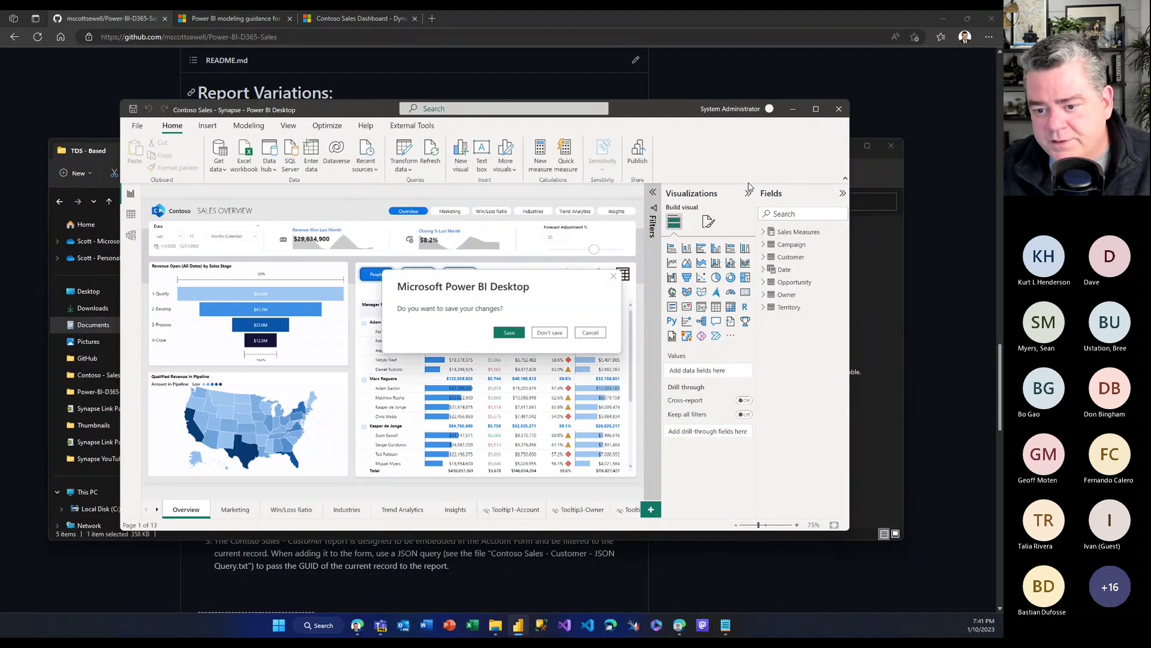
click(551, 333)
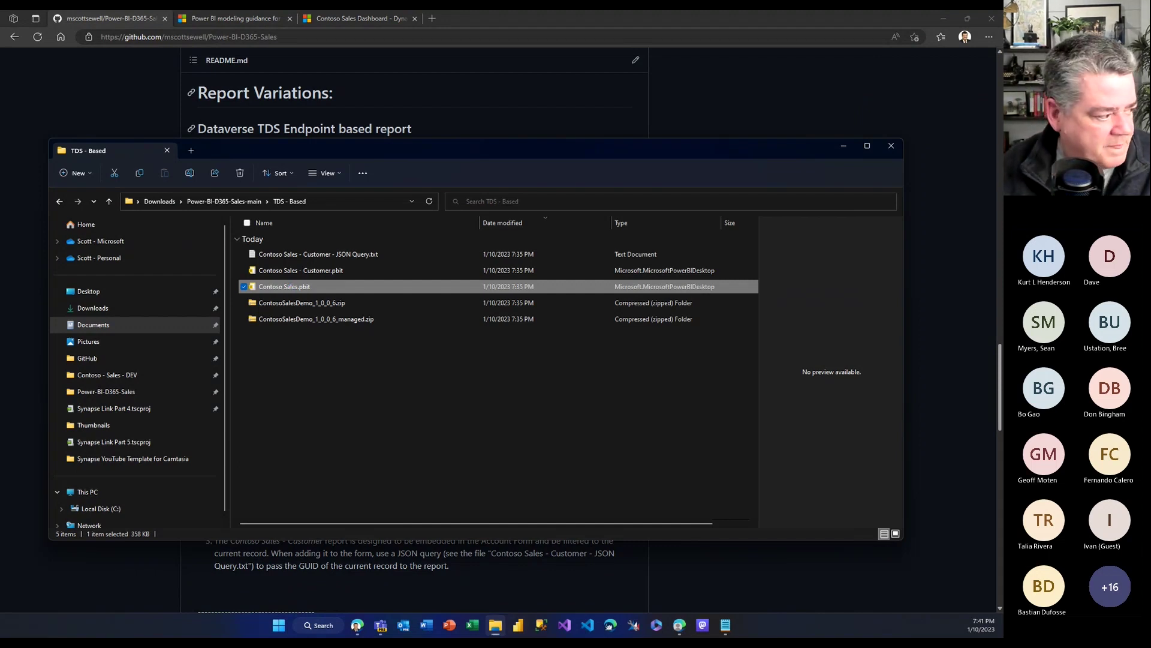
Reopen the Contoso Sales.pbit template from the TDS - Based folder and maximize its Power BI Desktop window.
double_click(284, 287)
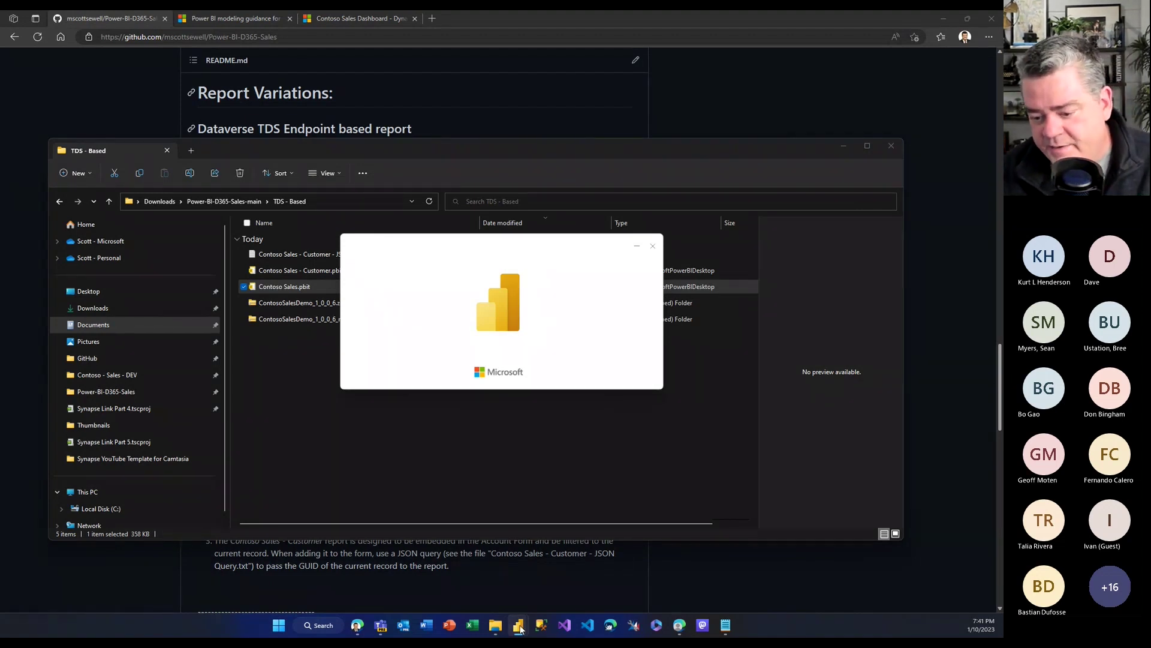
mouse_move(526, 623)
mouse_move(475, 594)
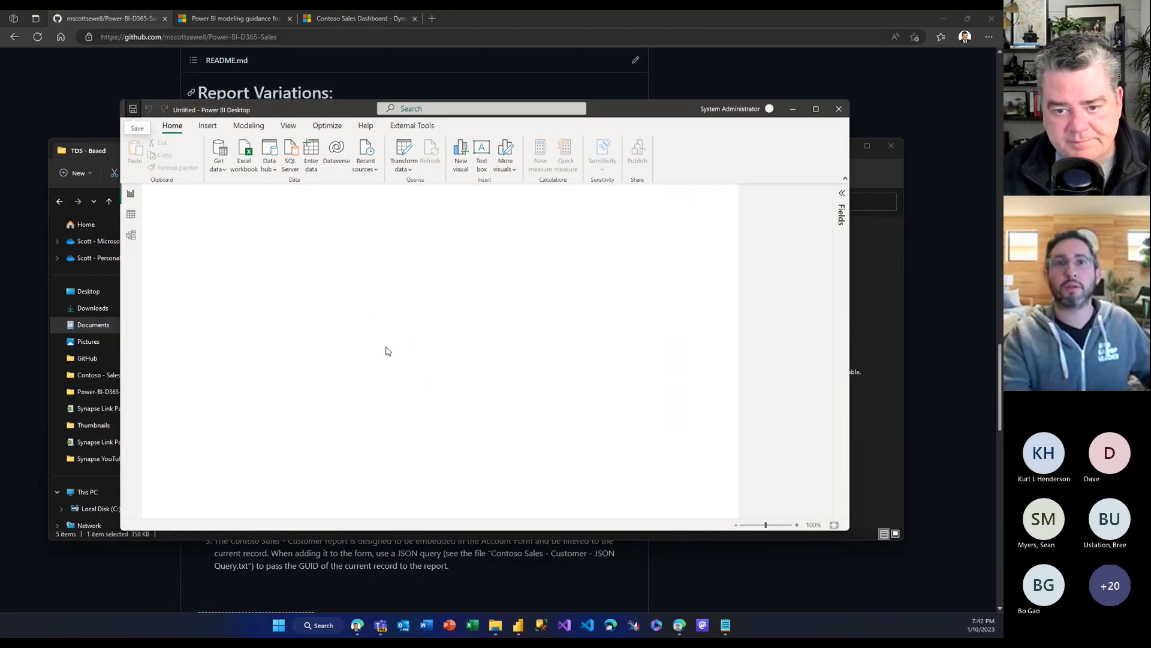
click(815, 111)
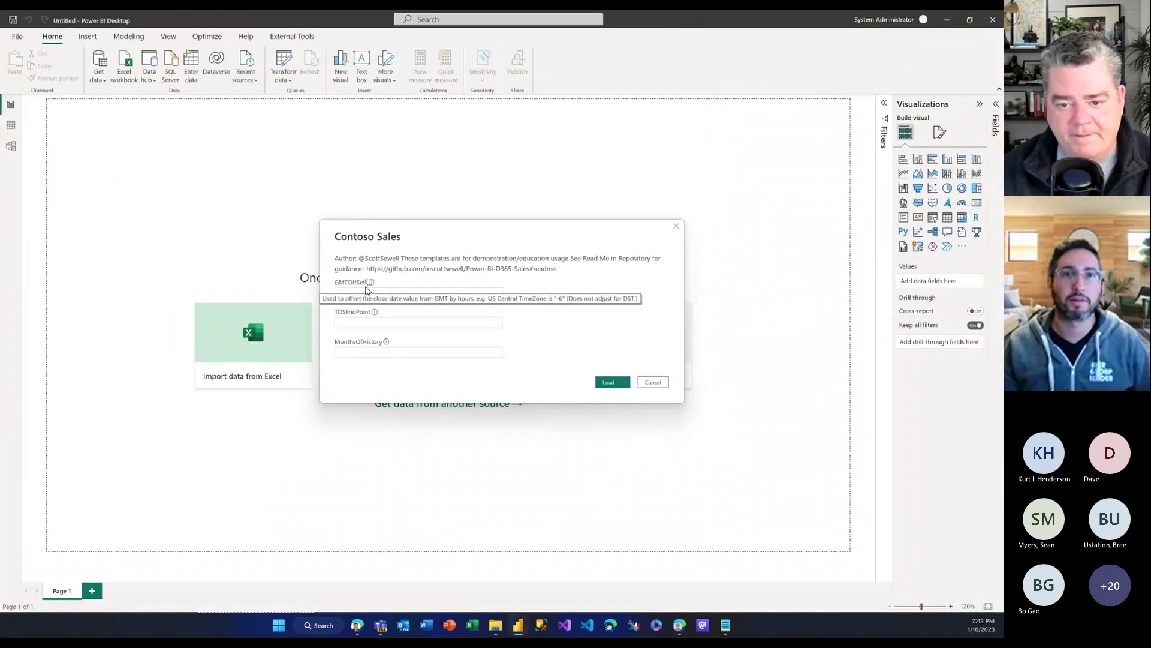
Set GMTOffSet to -5, MonthsOfHistory to 13 and TDSEndPoint to org6946ba35.crm.dynamics.com, and load the template.
click(370, 292)
text(-)
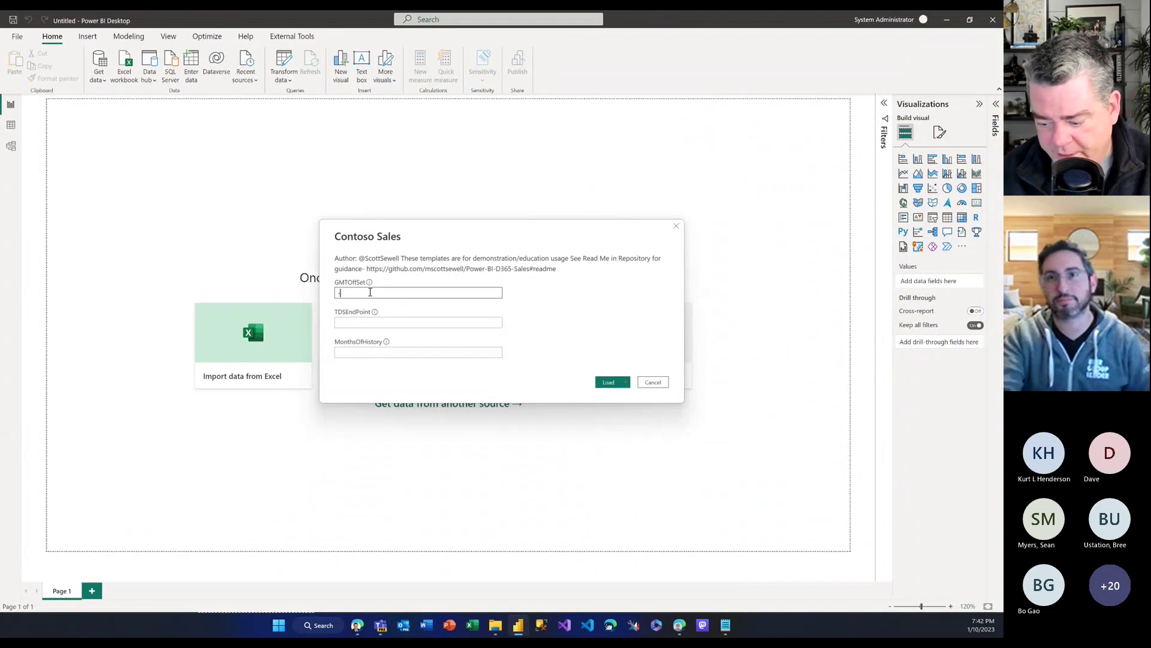
text(5)
click(375, 354)
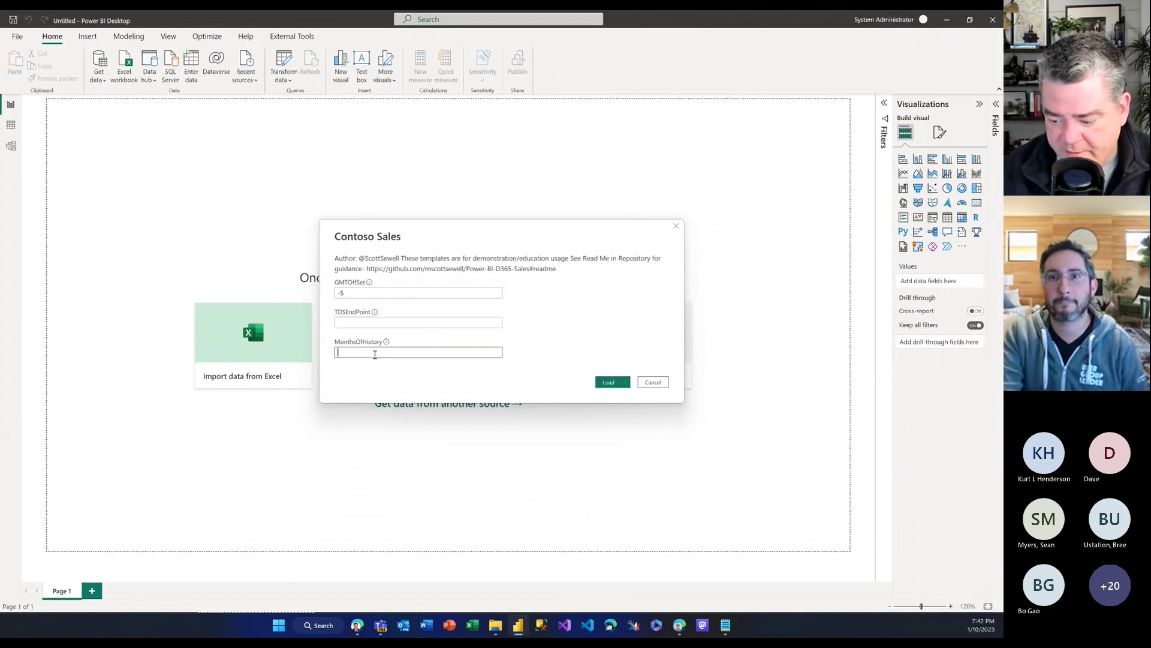
text(13)
click(370, 322)
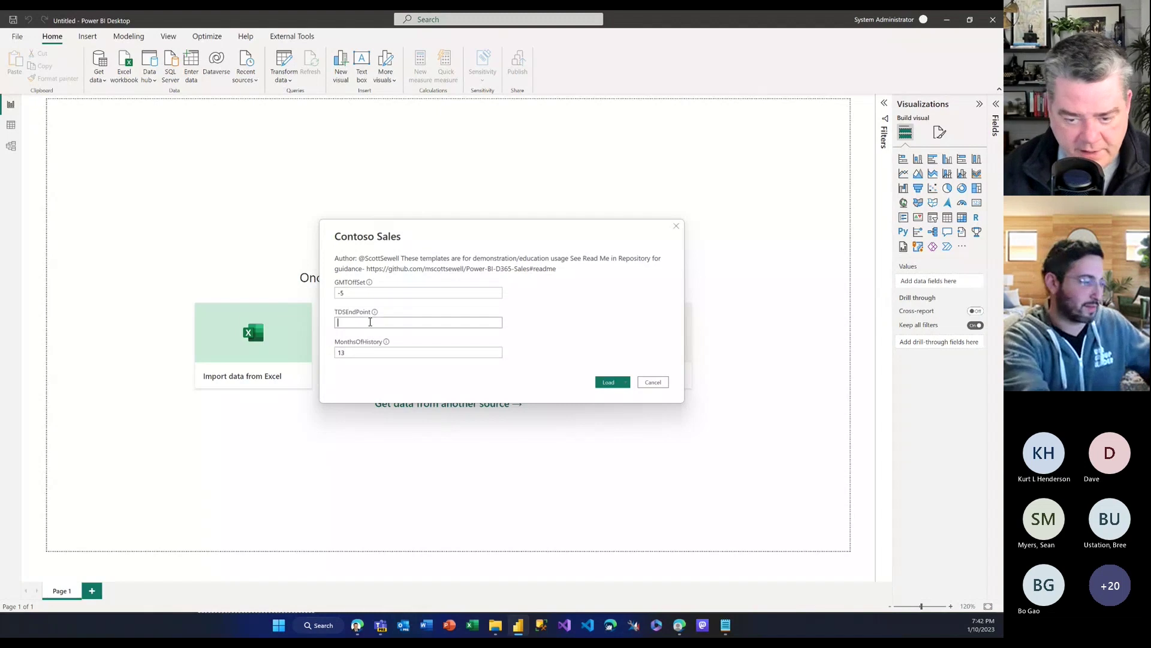
key(ctrl+v)
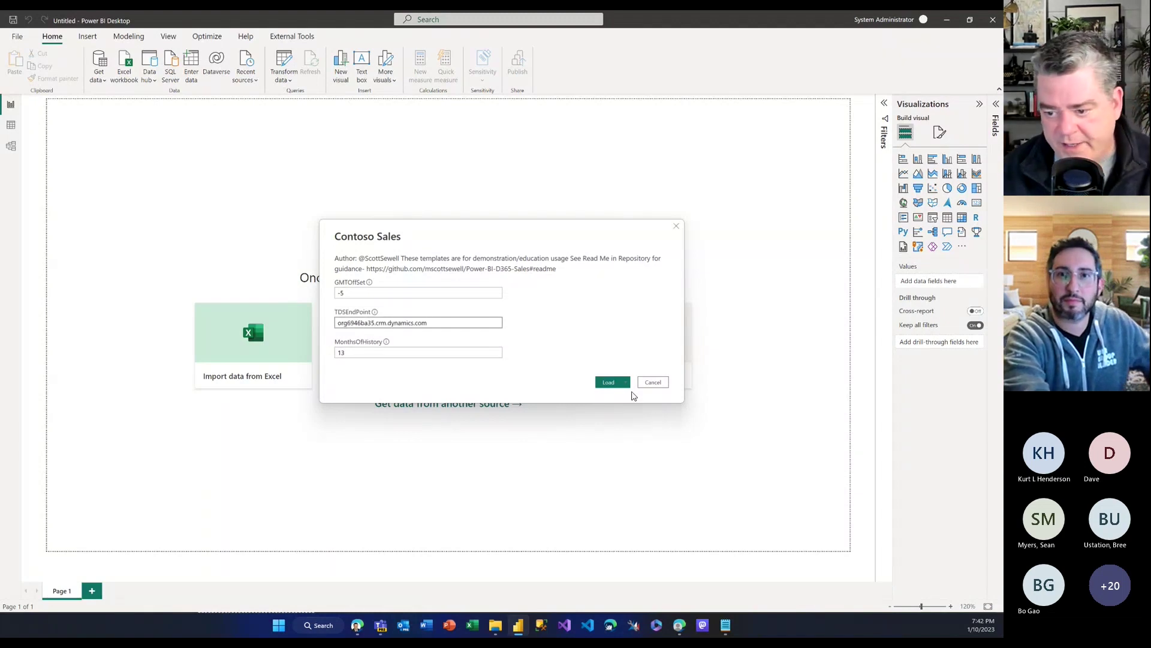
click(608, 383)
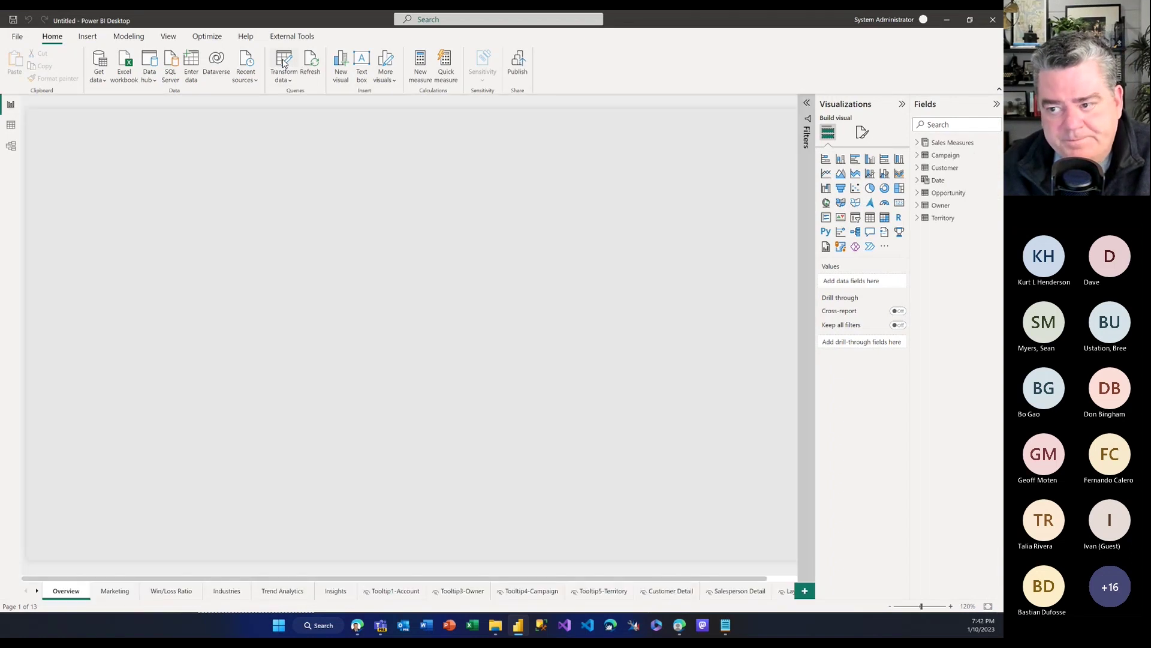
Open the query editor and examine the Customer query's native SQL, including its WHERE EXISTS filter and the EnableFolding=true option.
click(284, 62)
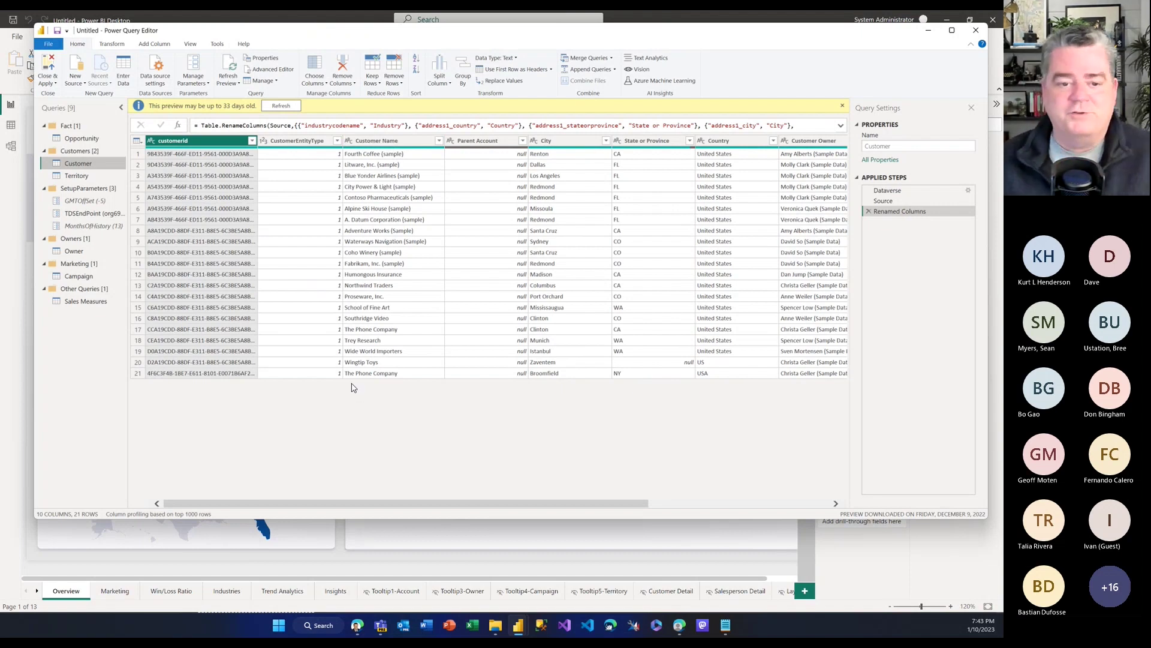
click(280, 71)
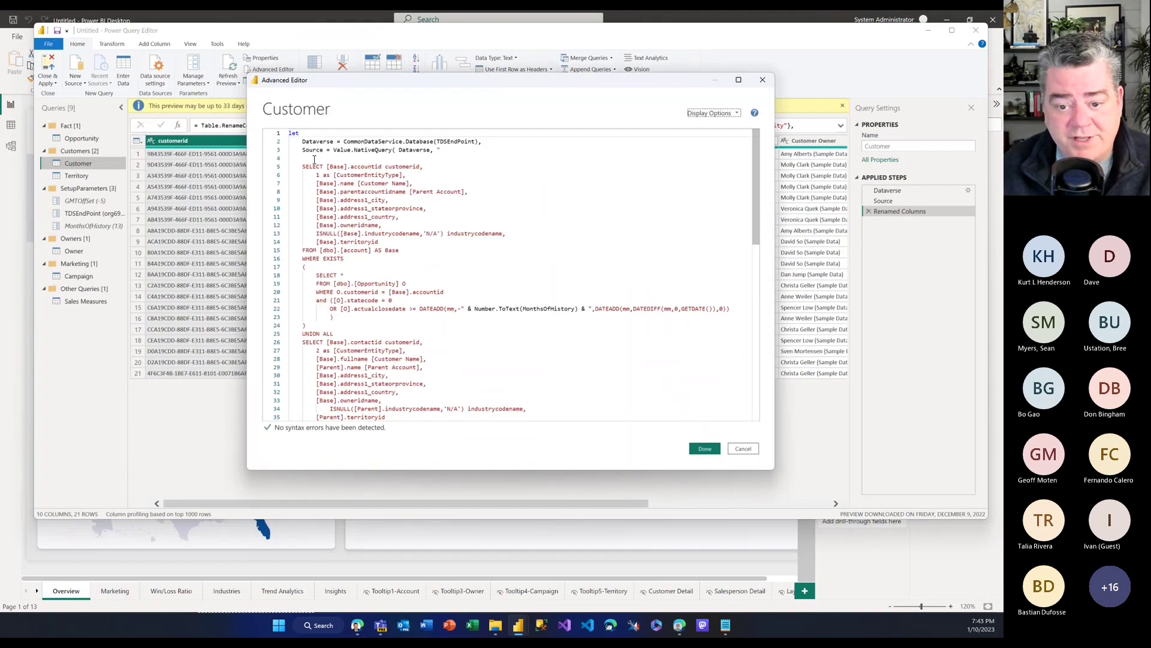
drag(314, 160, 400, 251)
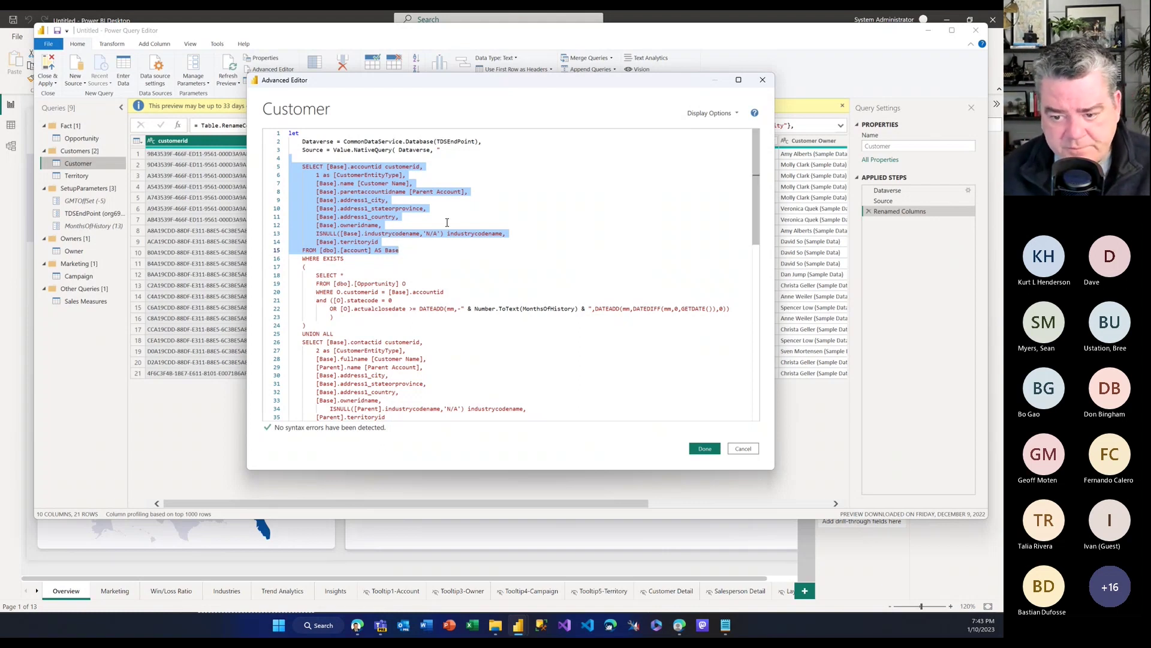
click(404, 275)
drag(302, 258, 348, 328)
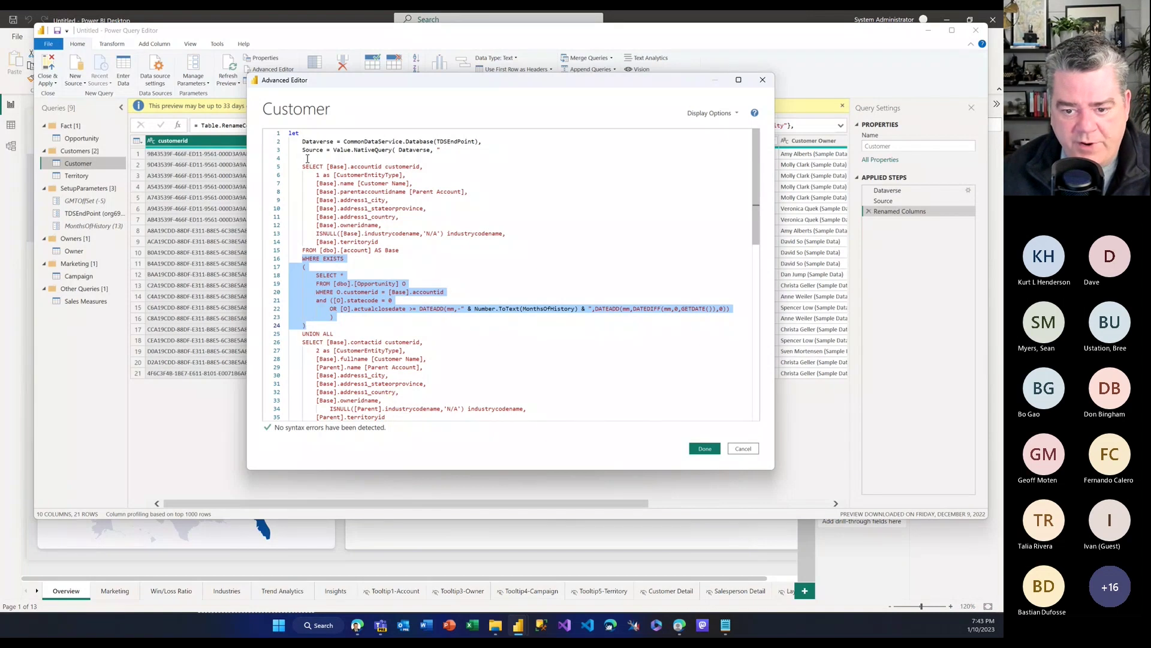
scroll(356, 214, down, 7)
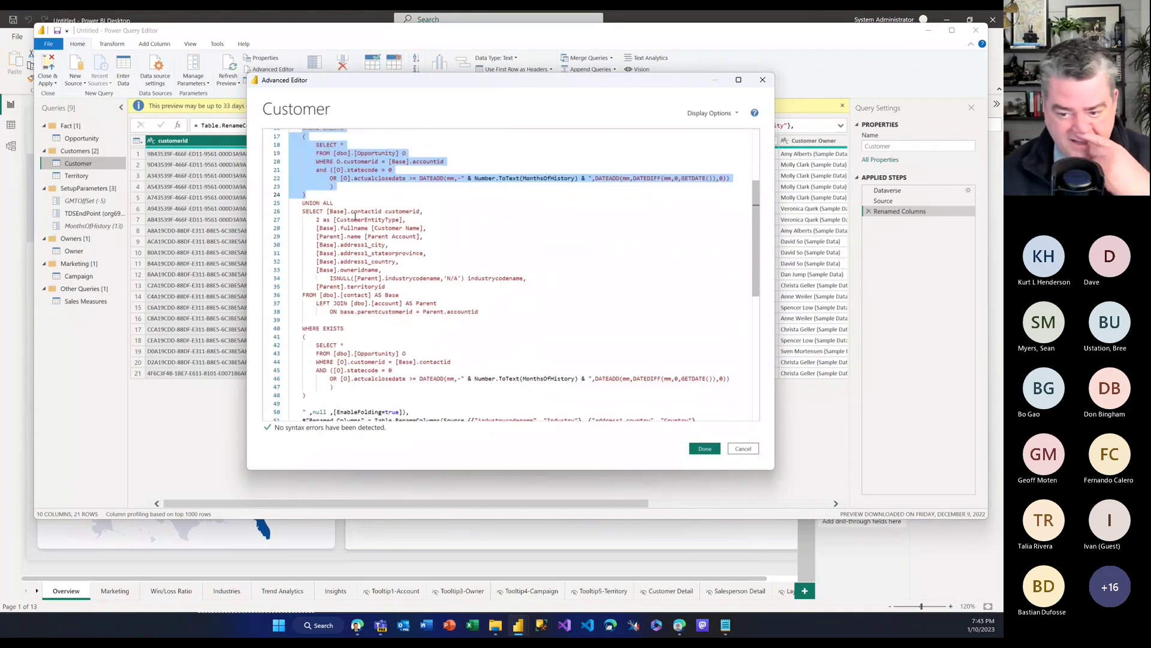
scroll(368, 292, down, 1)
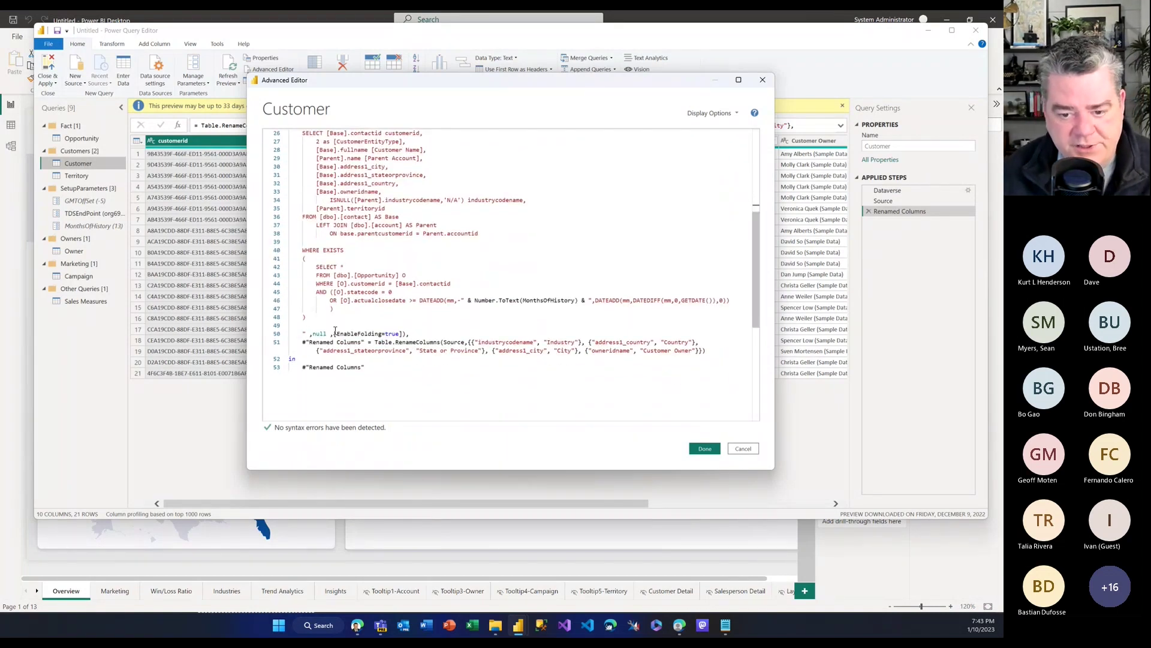
drag(334, 333, 402, 333)
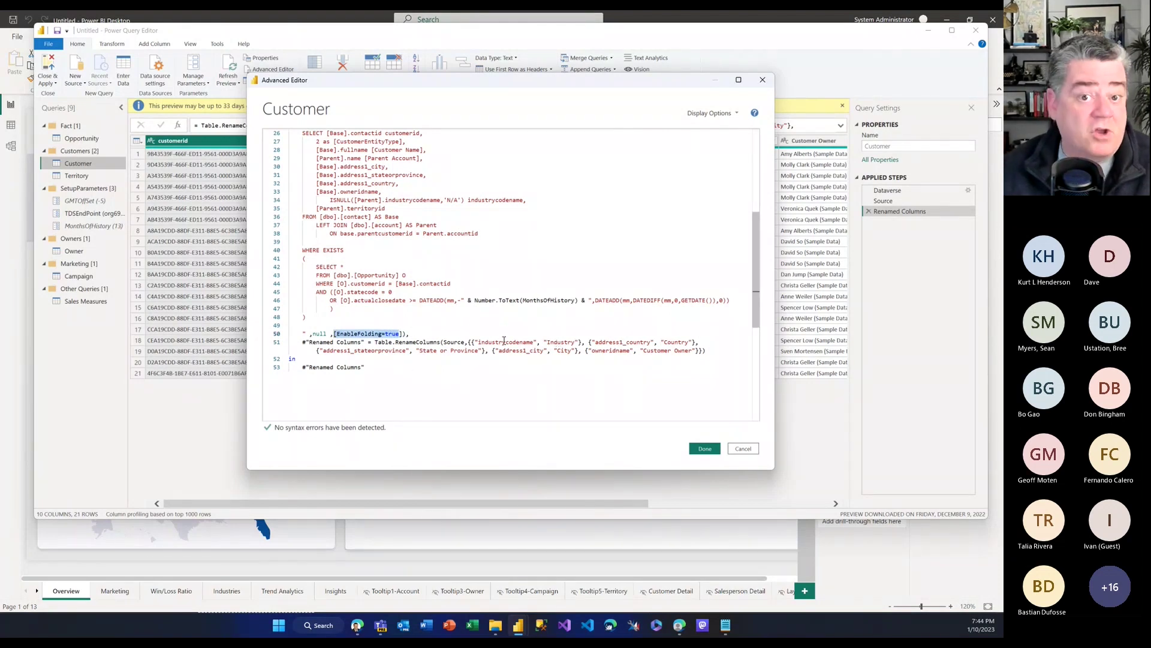
click(704, 449)
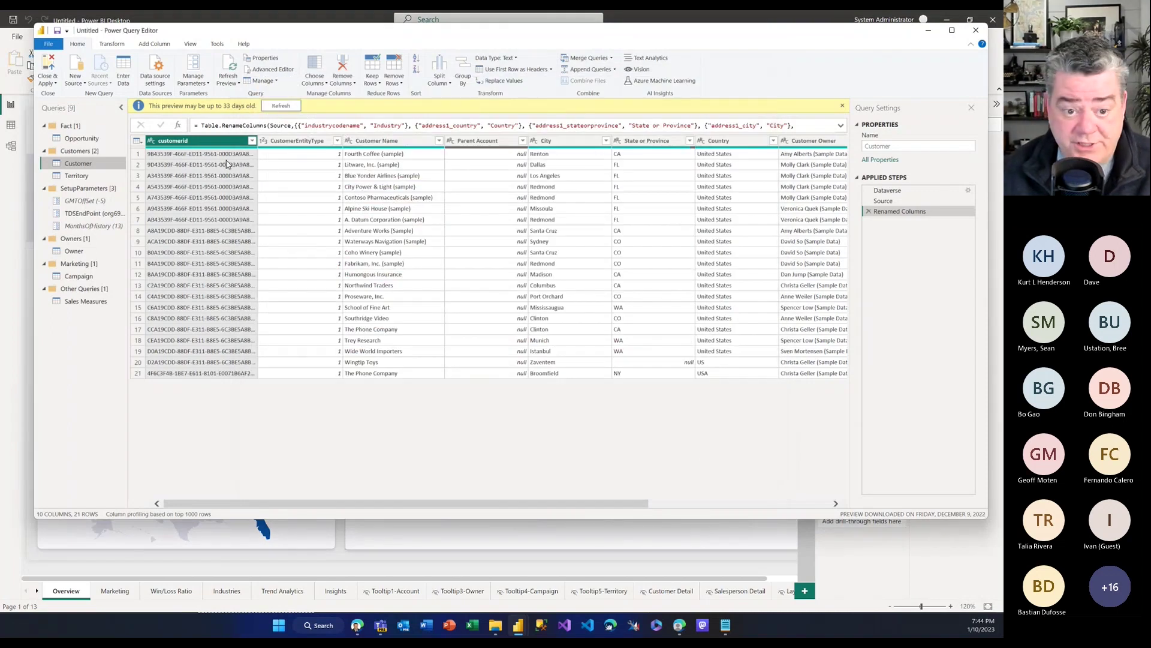
Examine the Territory query's SELECT statement and its WHERE EXISTS filter using MonthsOfHistory, and return to the report with the queries applied.
click(86, 175)
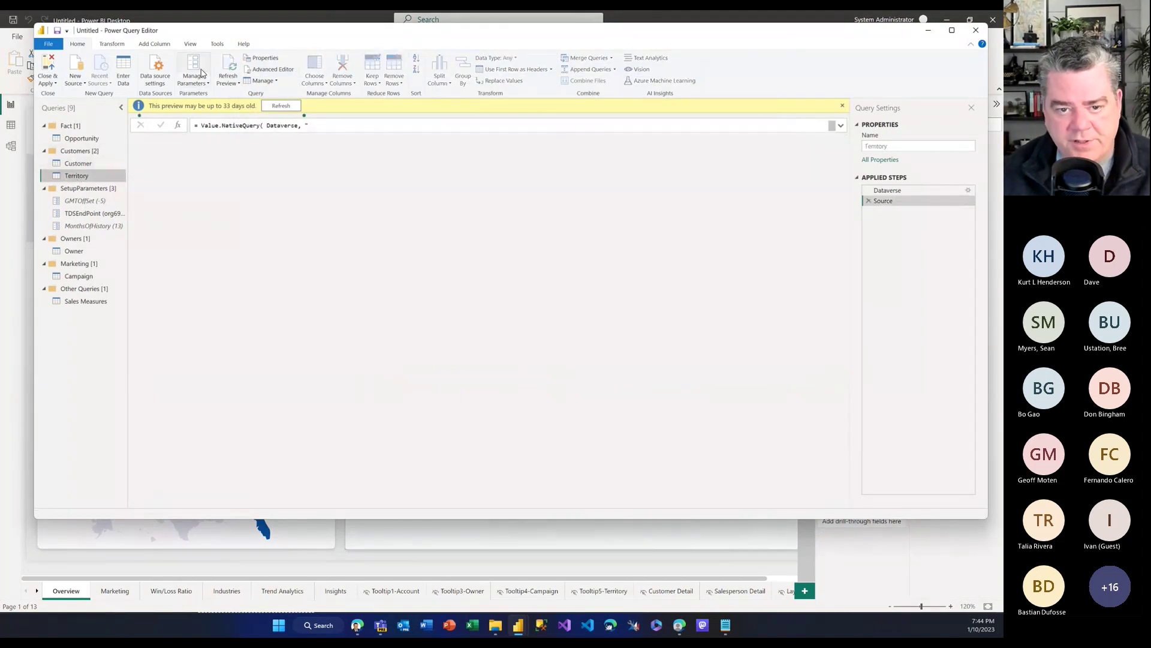
click(264, 72)
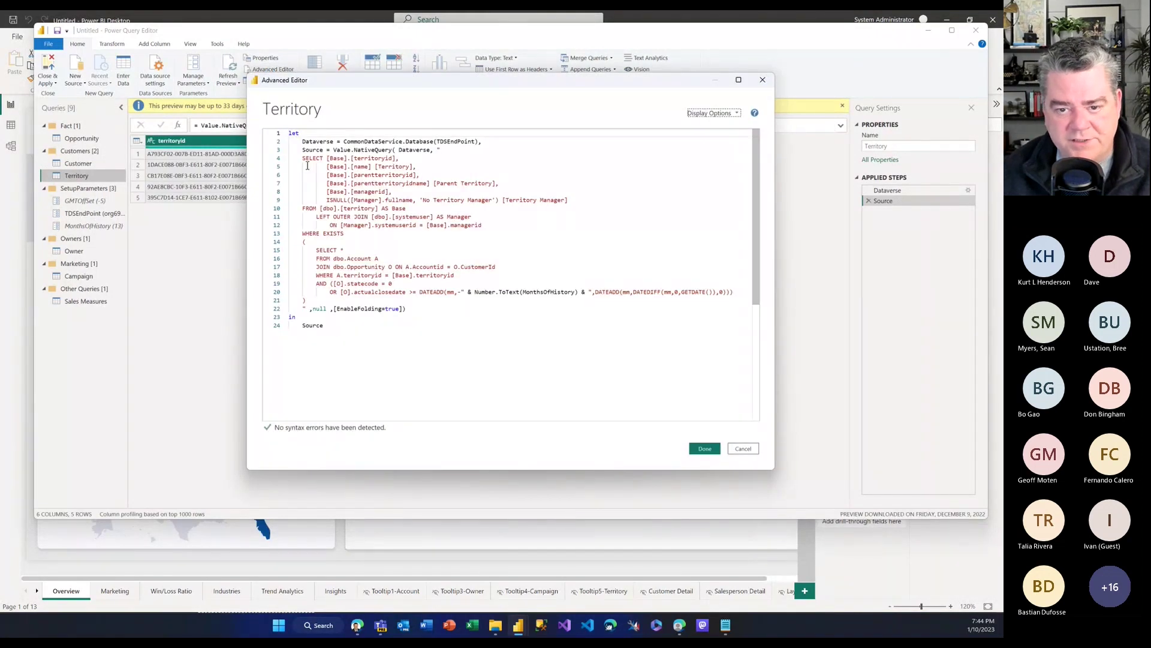
drag(303, 158, 465, 232)
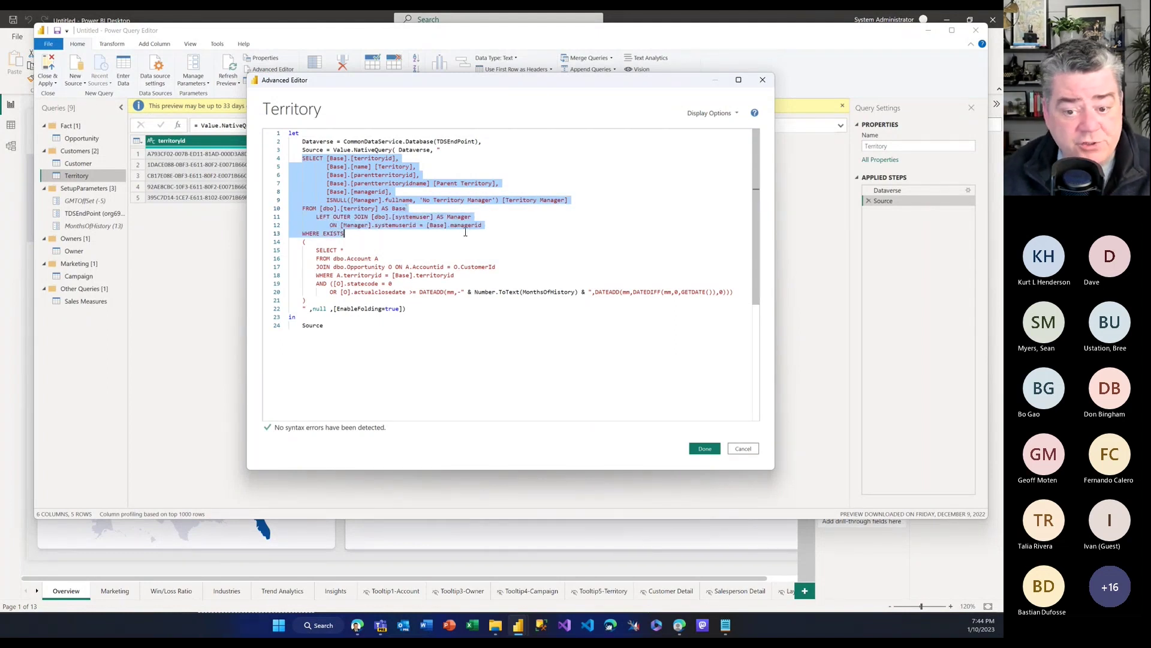
click(465, 232)
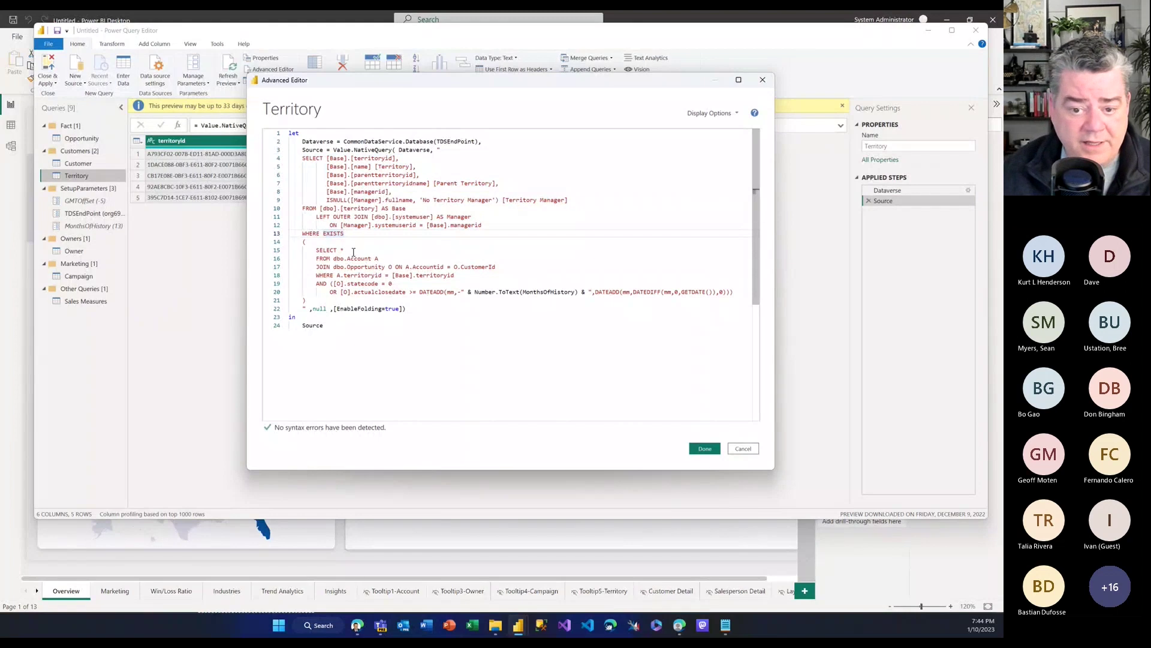
drag(290, 233, 367, 300)
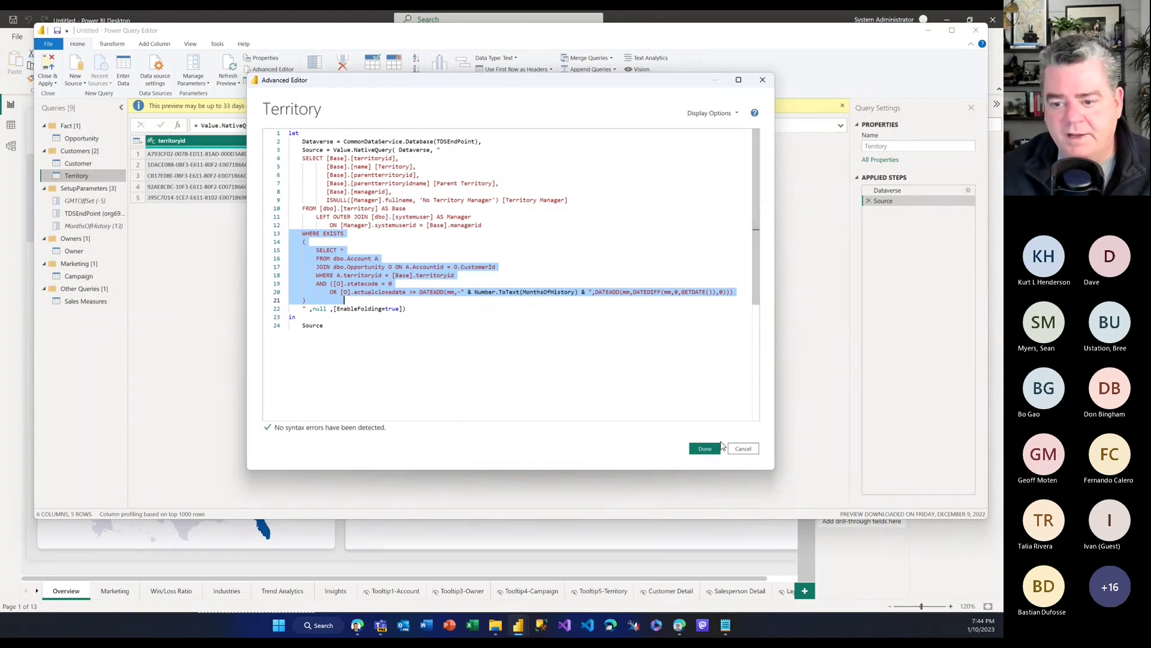
click(546, 292)
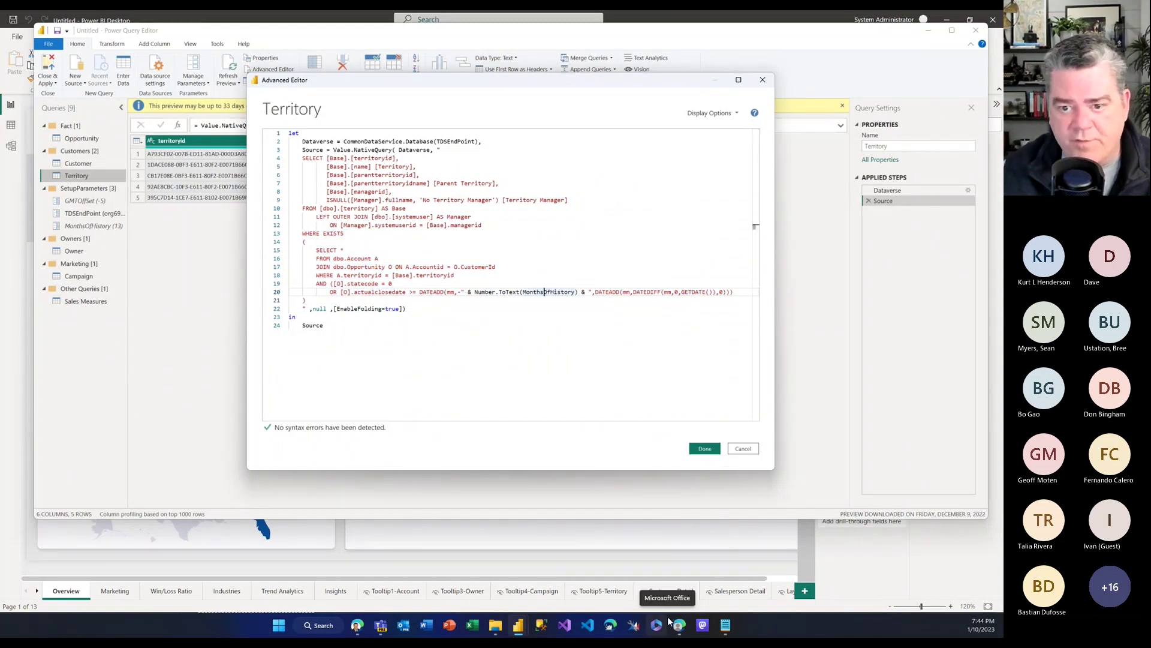
click(744, 450)
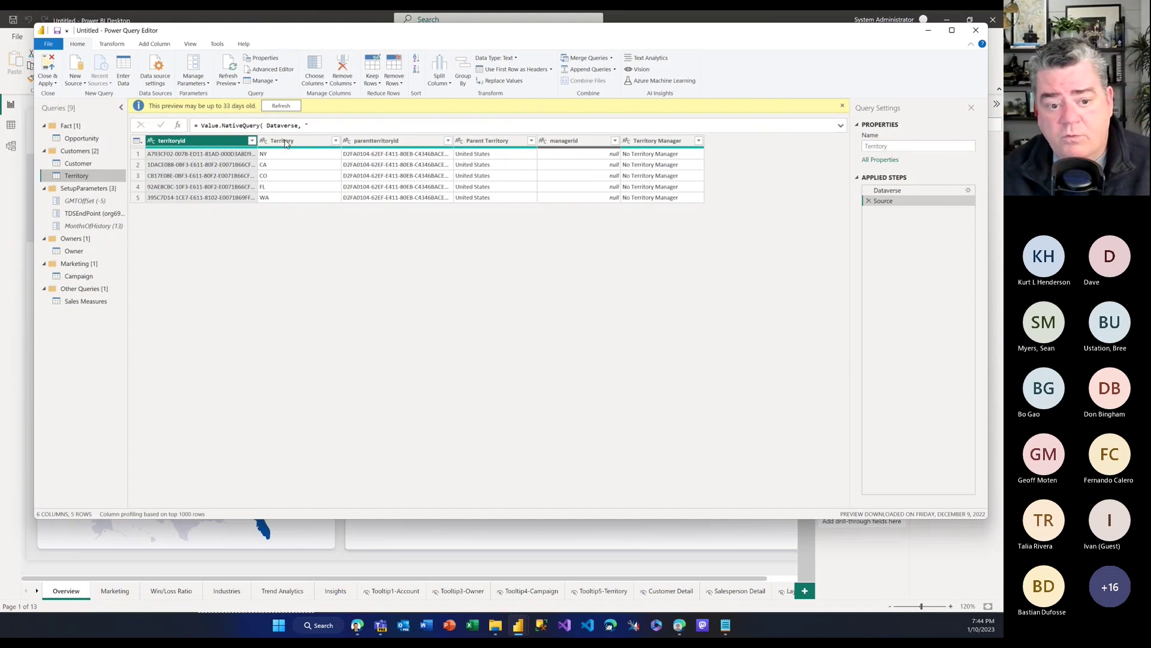
click(47, 67)
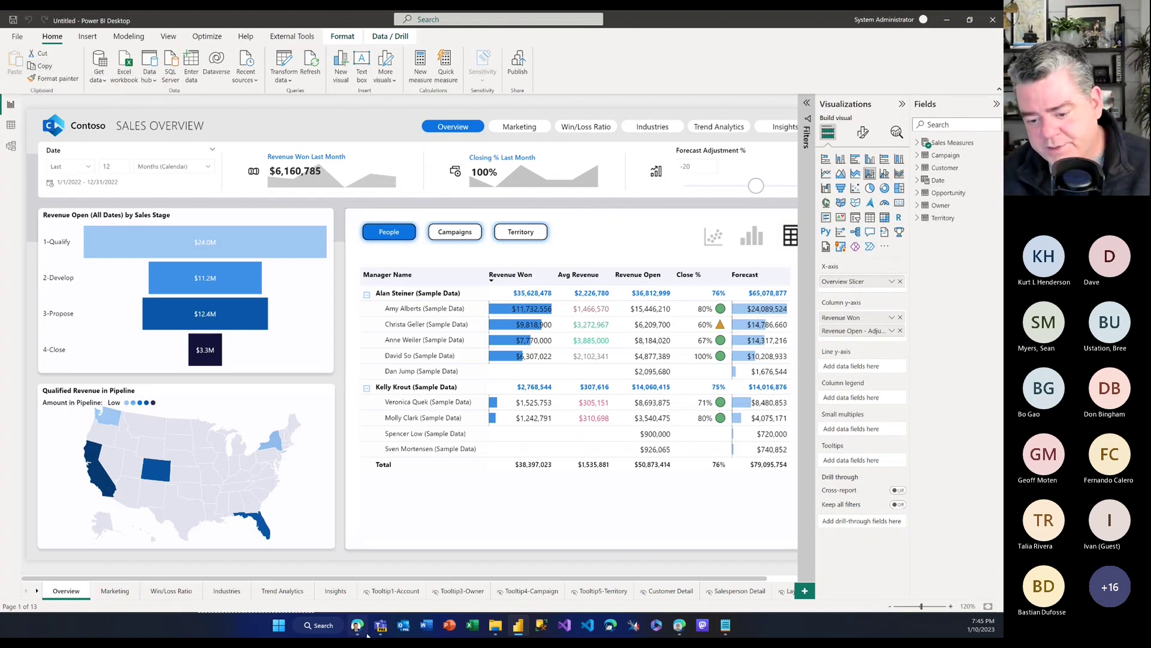
Switch to the Contoso Sales Power BI Demo App in the browser, maximize its window and show the Contoso Sales Dashboard.
click(680, 630)
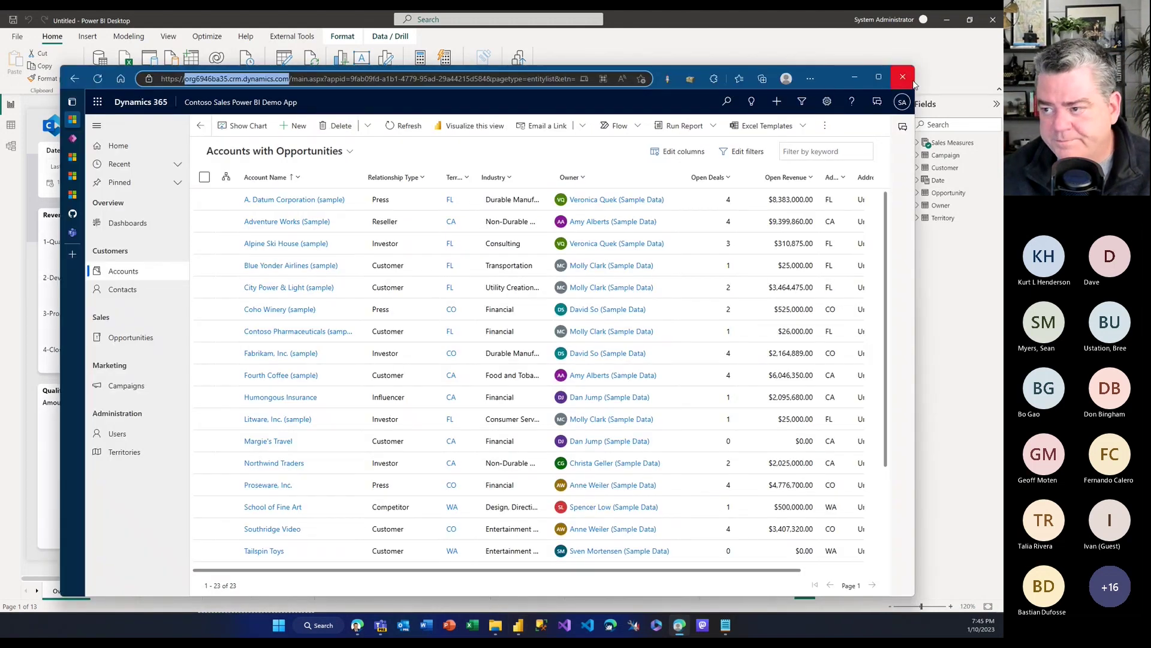
click(880, 78)
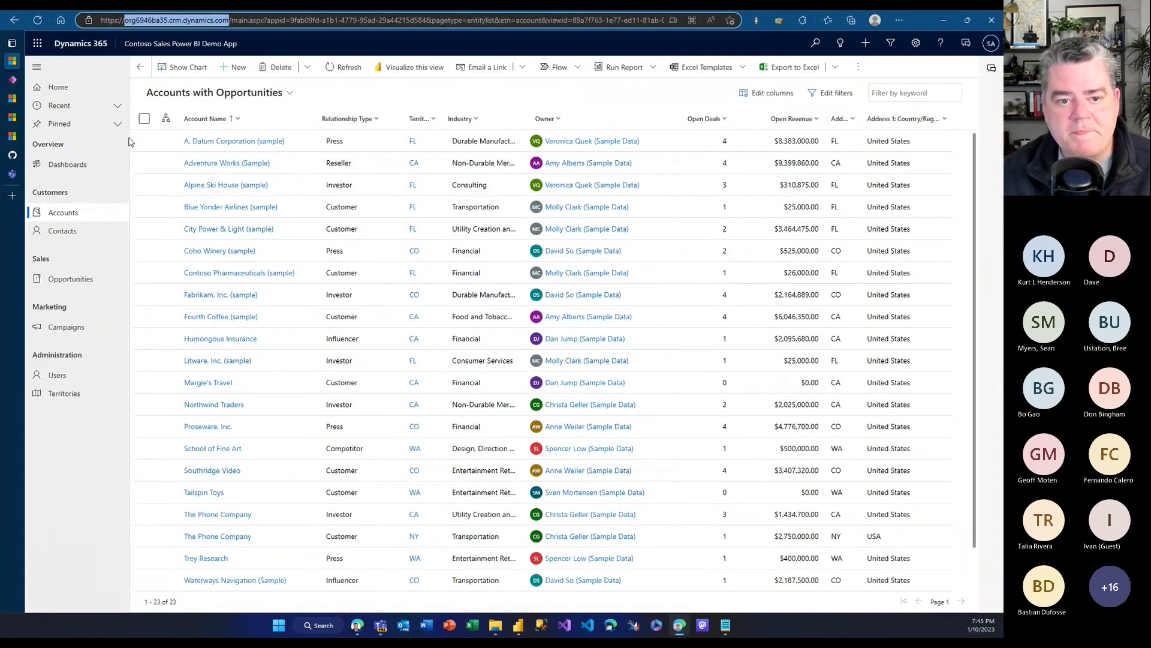
click(92, 166)
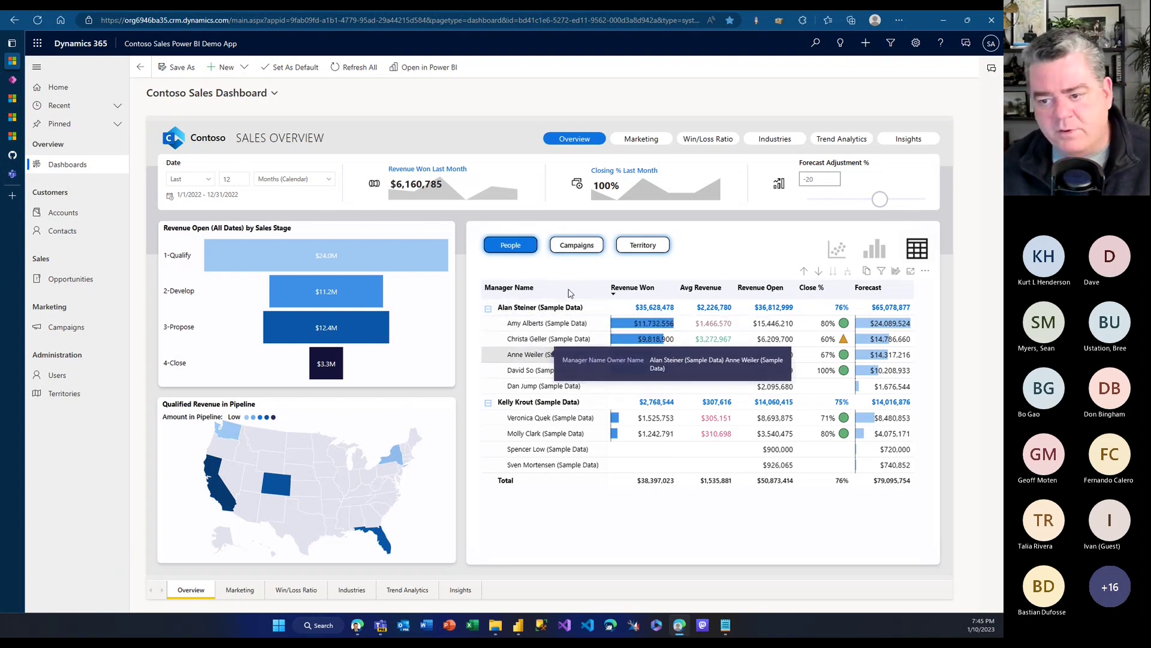
View the sales overview table by campaign with Direct Marketing expanded, and by territory with United States expanded.
click(580, 247)
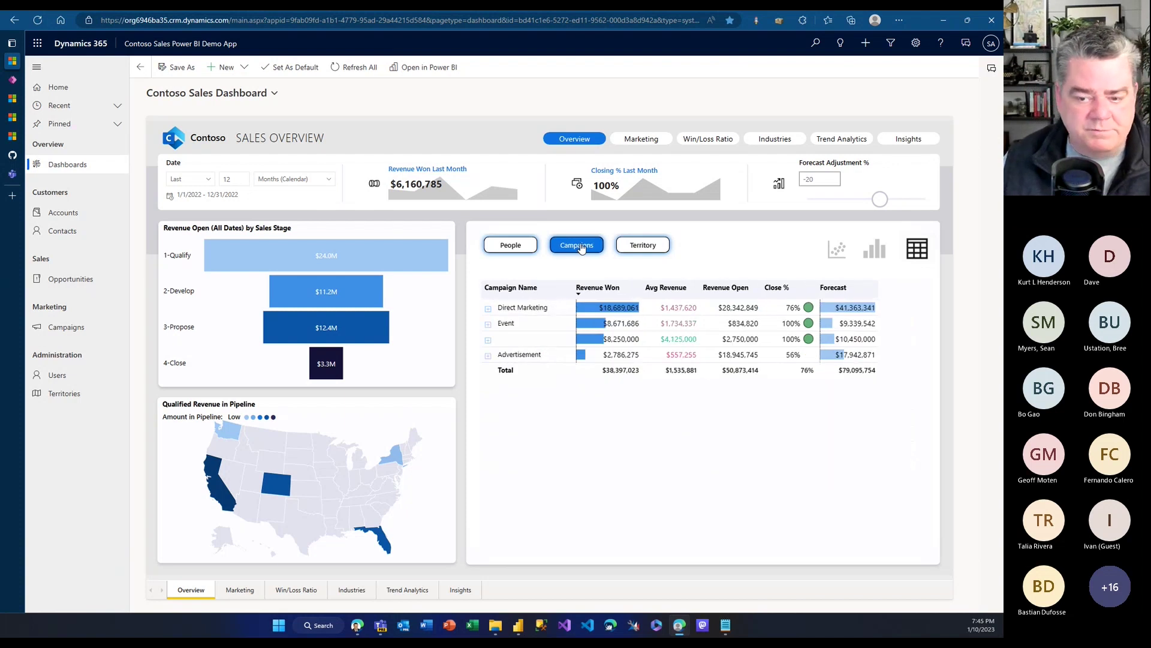
click(488, 309)
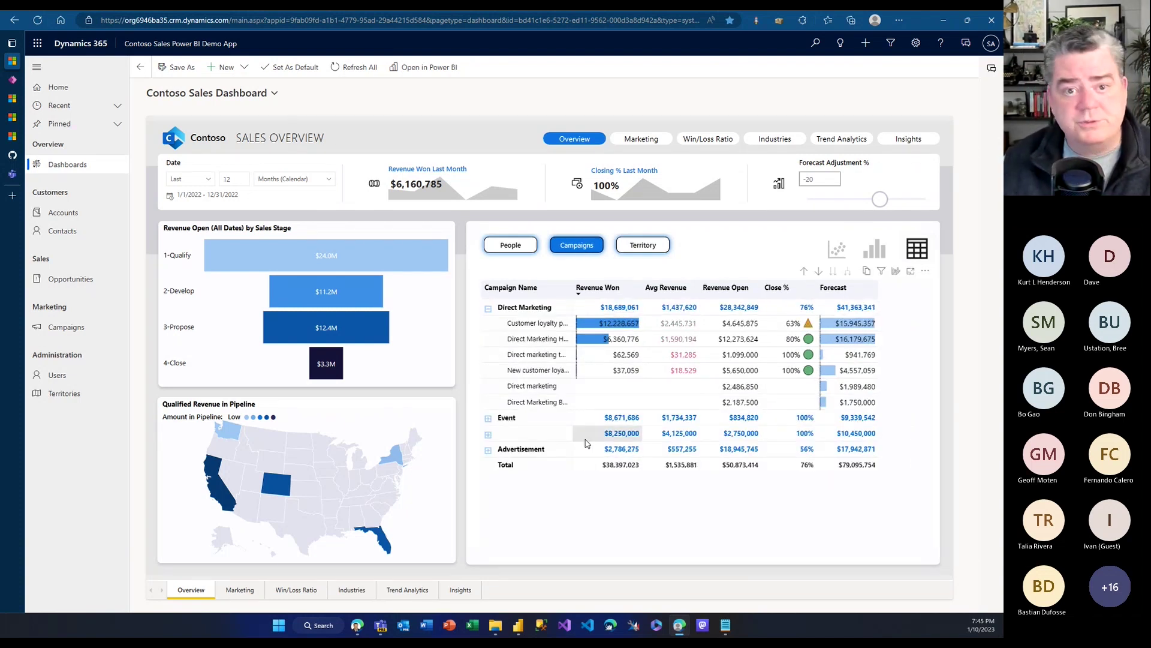
click(658, 246)
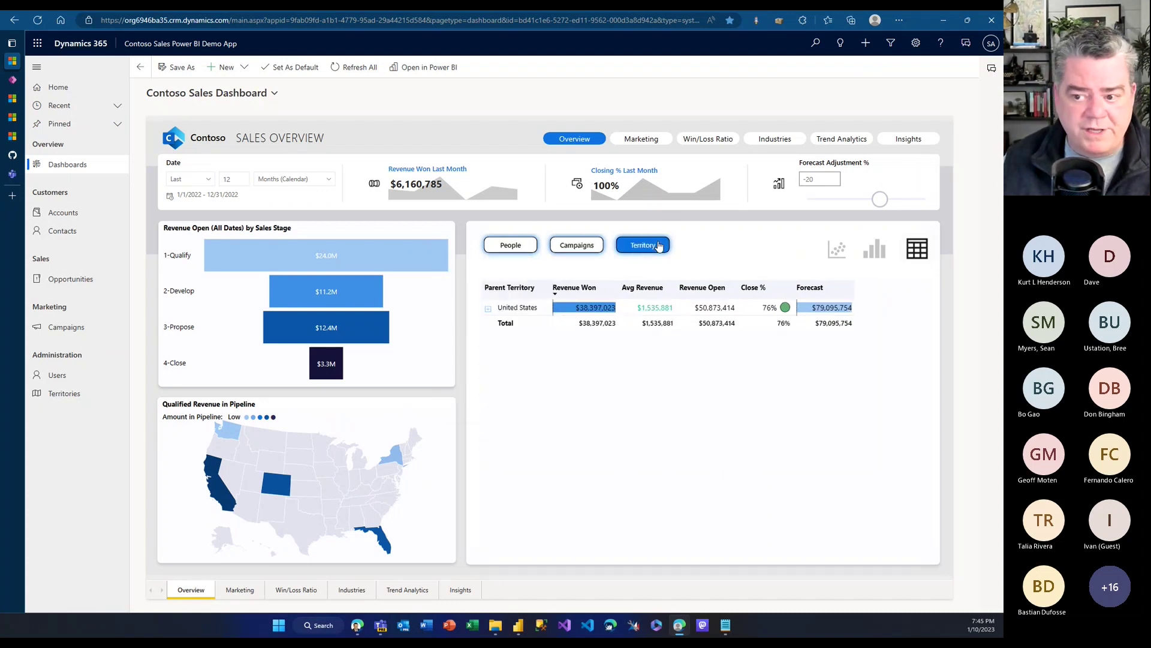
click(489, 309)
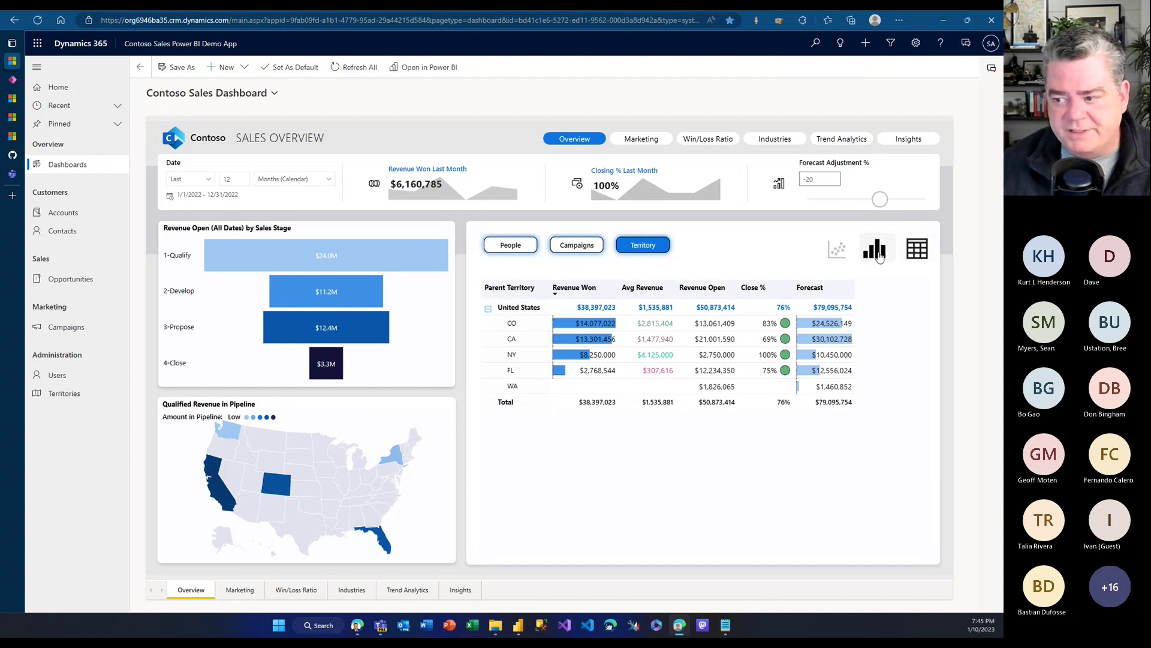
Show the territory revenue as a column chart and drill down from United States to its individual states.
click(876, 254)
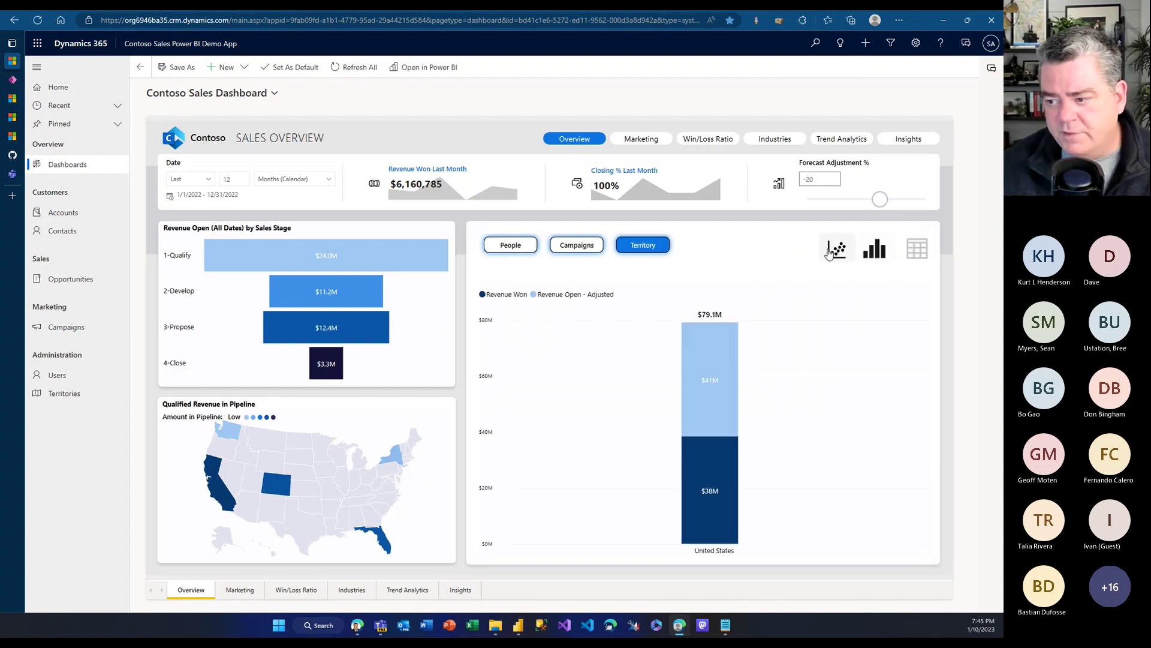
right_click(715, 461)
click(742, 467)
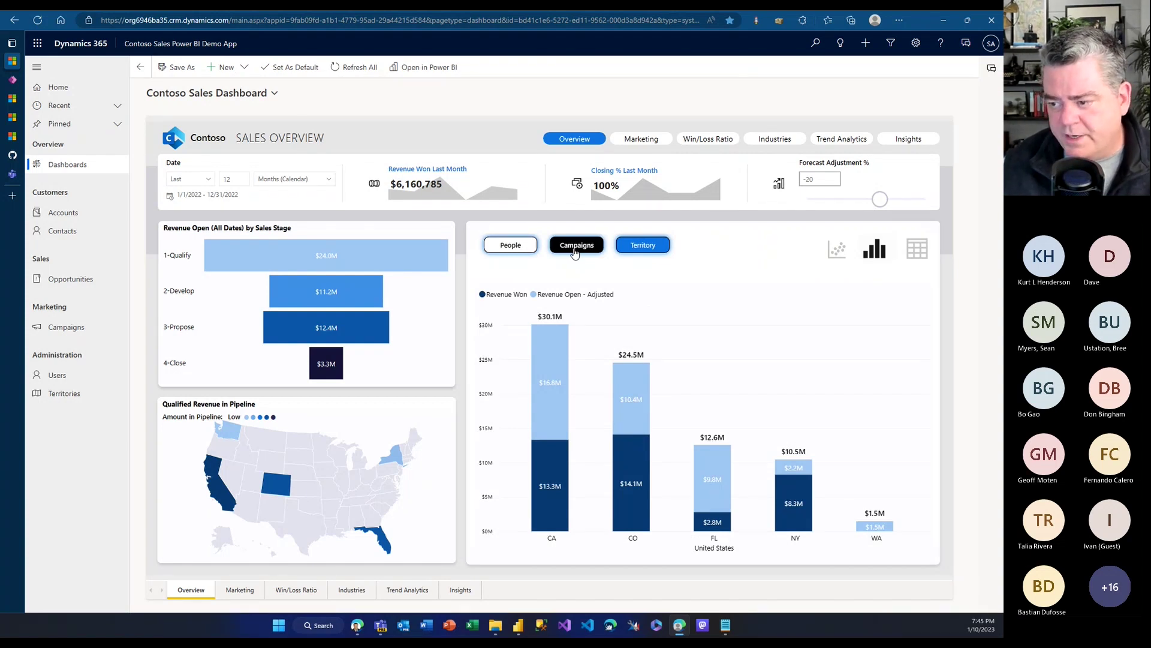
Show the territory data as a scatter chart, play its monthly animation, and switch the chart to People.
click(833, 251)
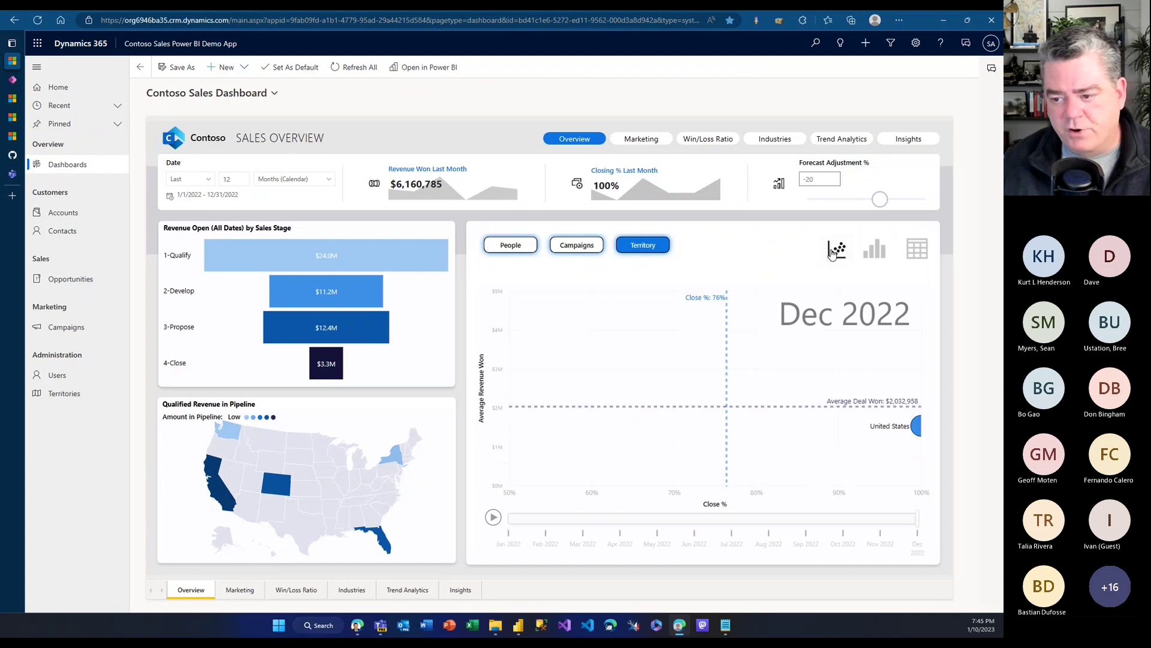
click(493, 518)
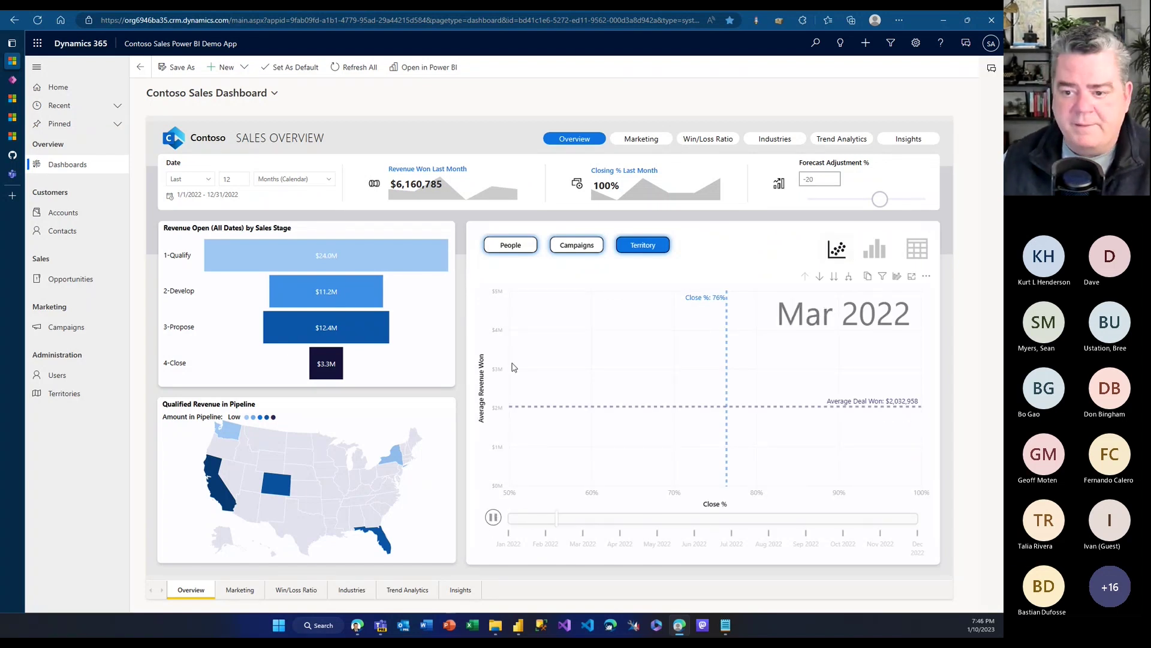
click(527, 248)
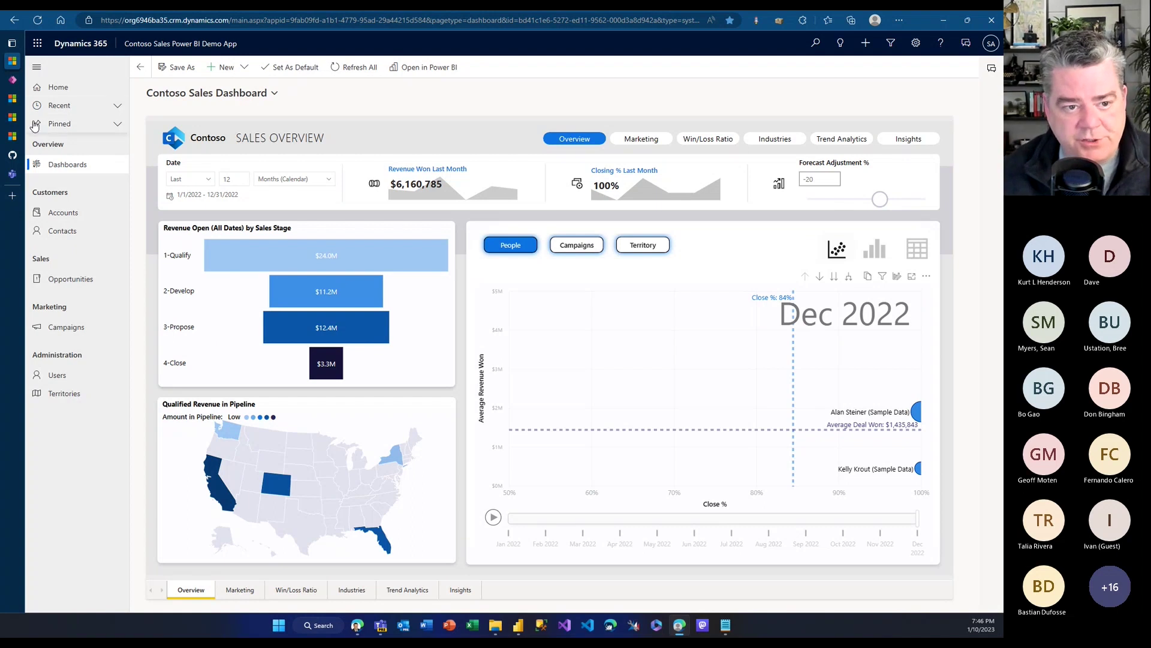
Open the dashboard's report in the Power BI service with the System Administrator account and go to its Solutions workspace.
click(397, 73)
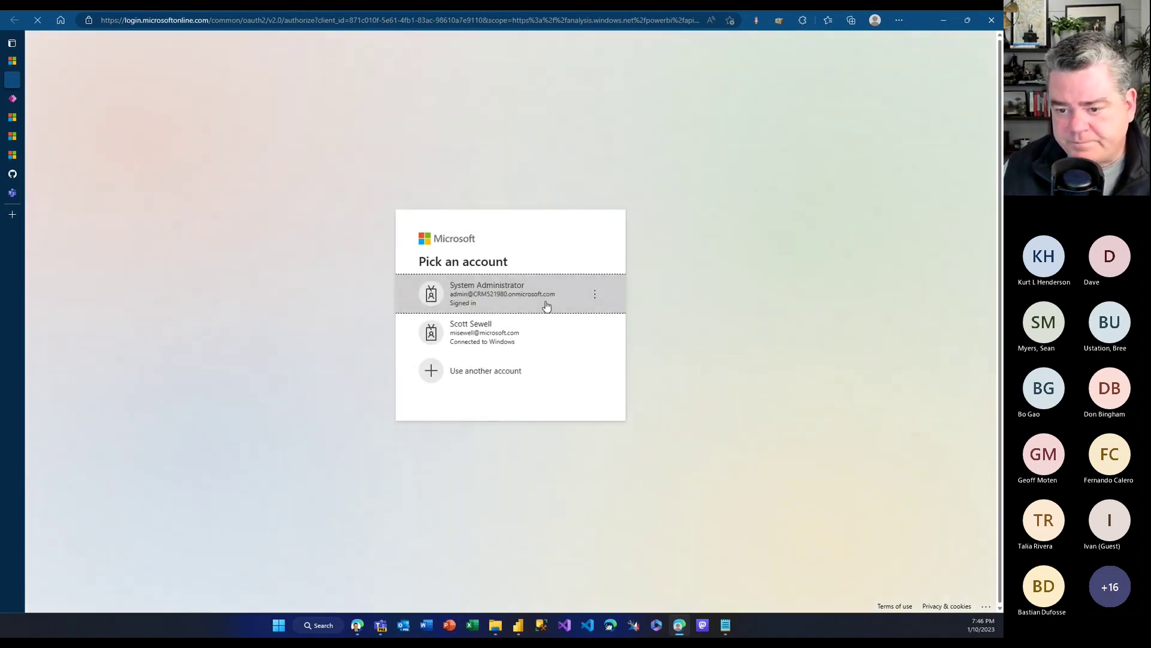
click(546, 305)
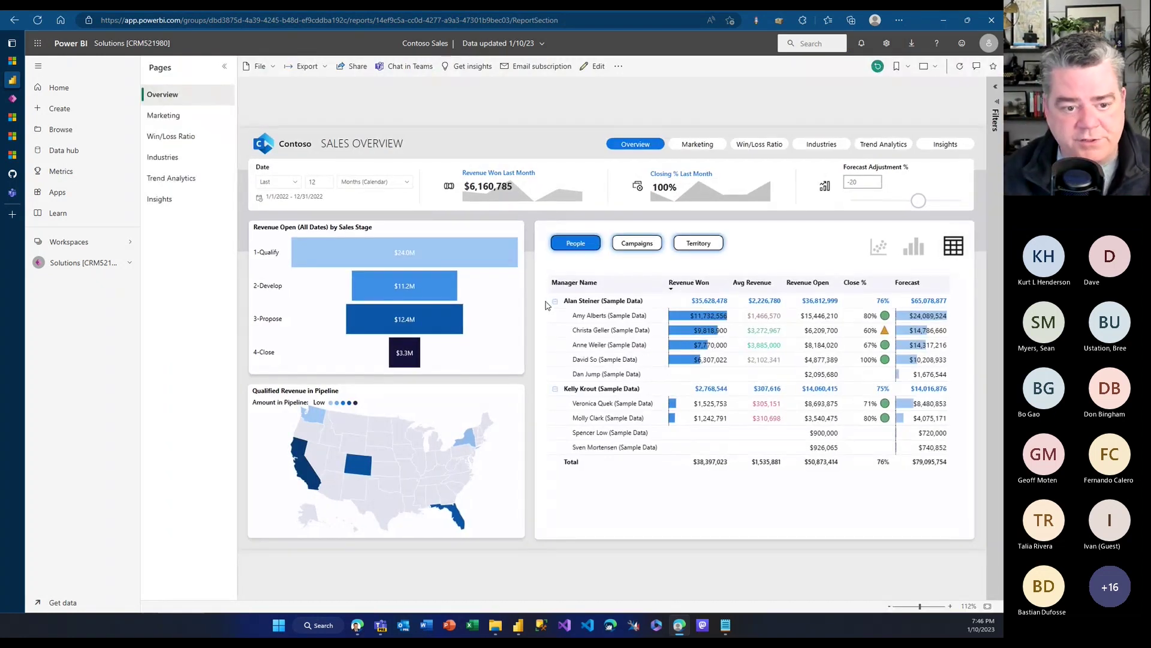
click(119, 265)
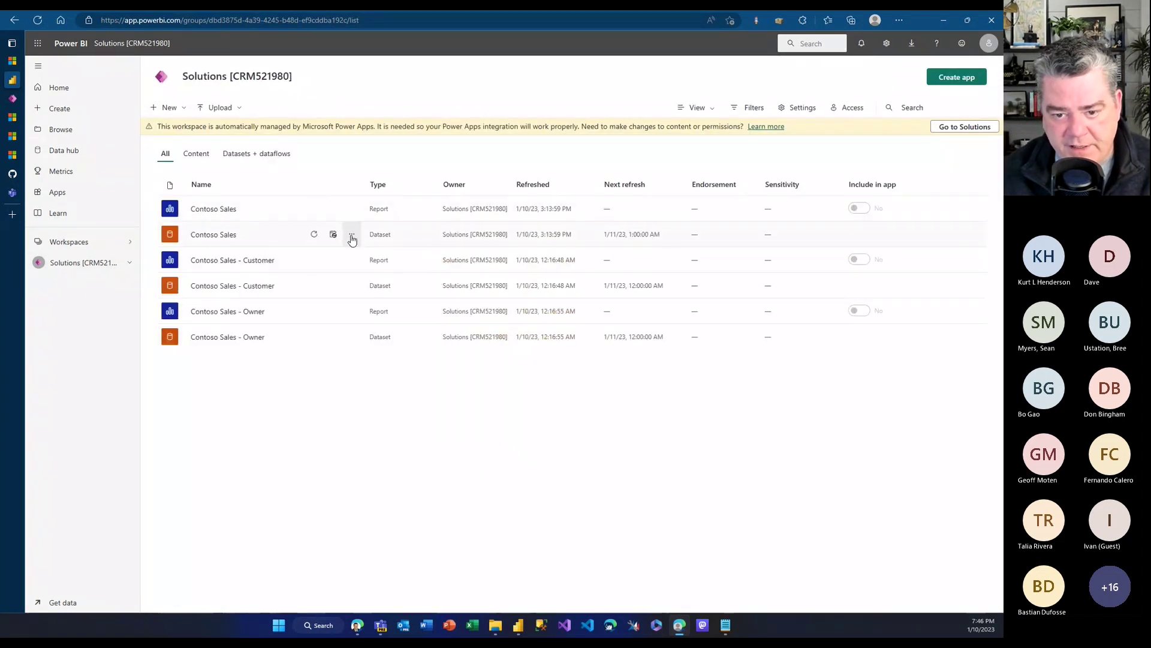
click(352, 240)
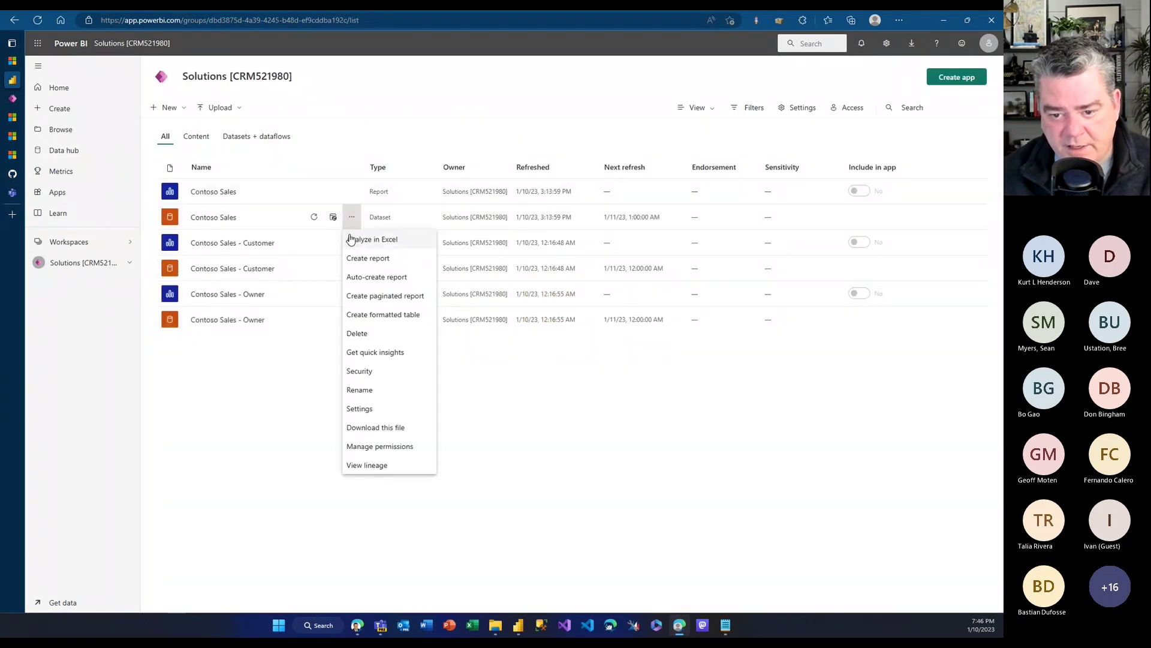
click(367, 389)
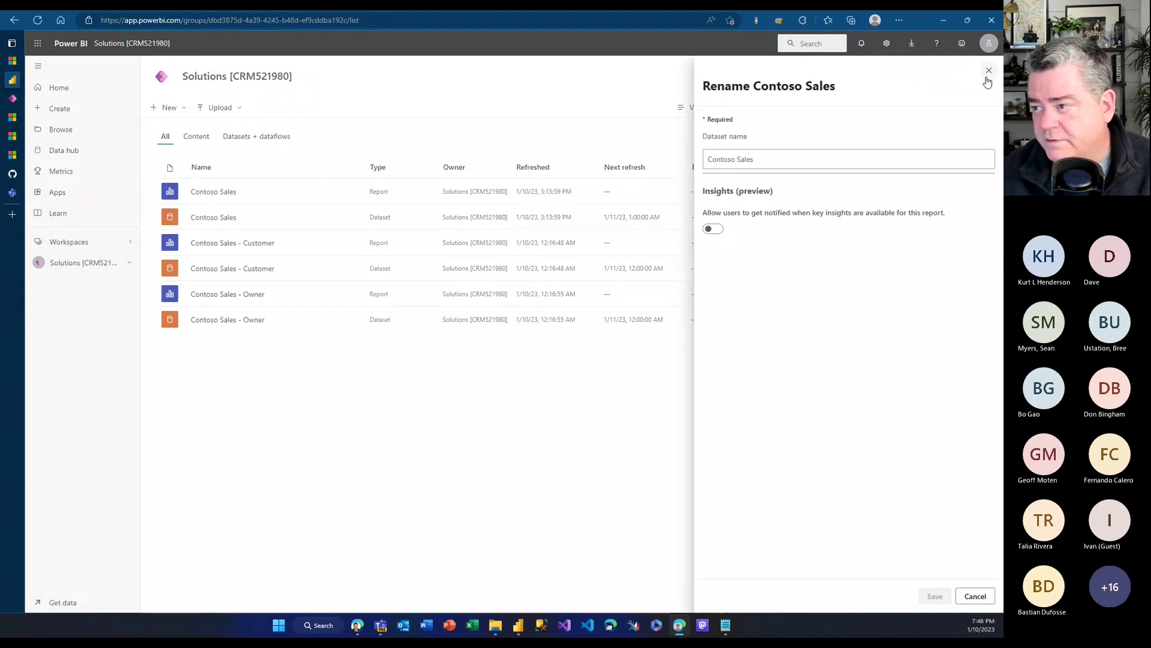
click(989, 71)
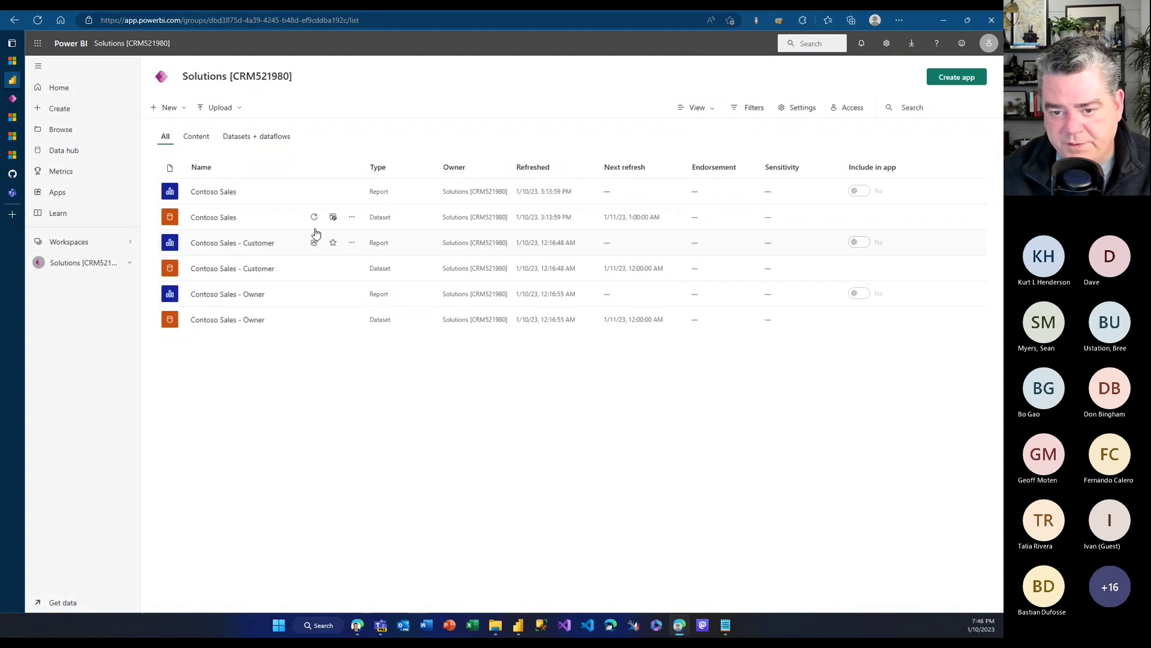
Open the Contoso Sales dataset settings, review its data source credentials and scheduled refresh, and switch to the Contoso Sales - Owner dataset.
click(352, 217)
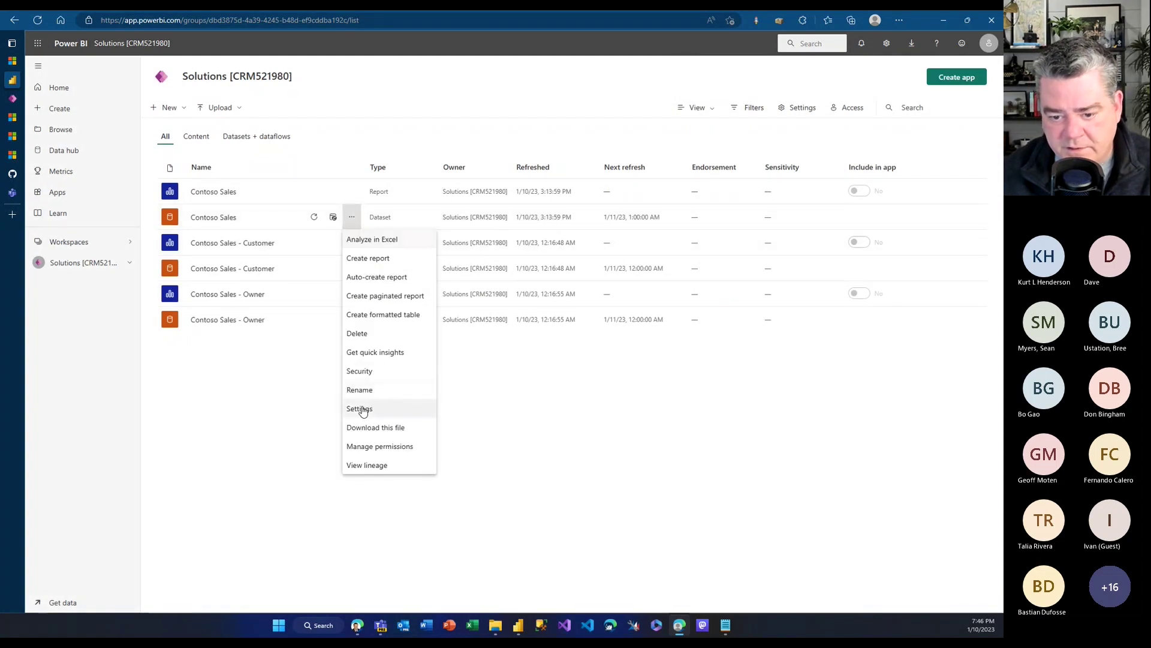
click(363, 409)
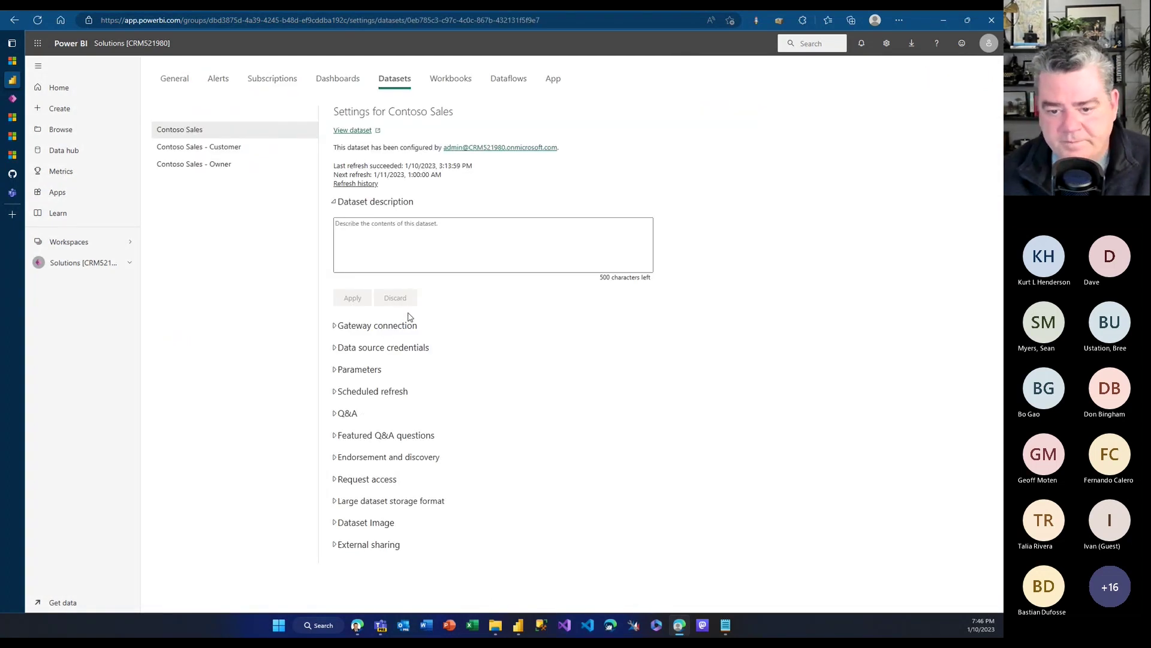
click(382, 349)
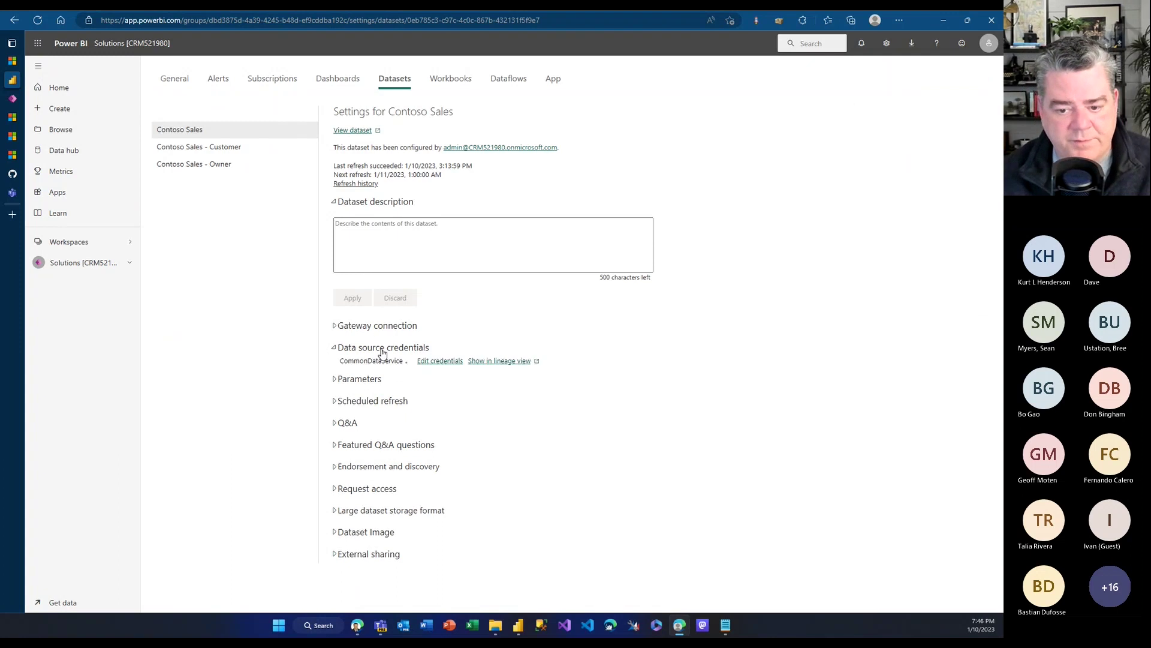
click(370, 402)
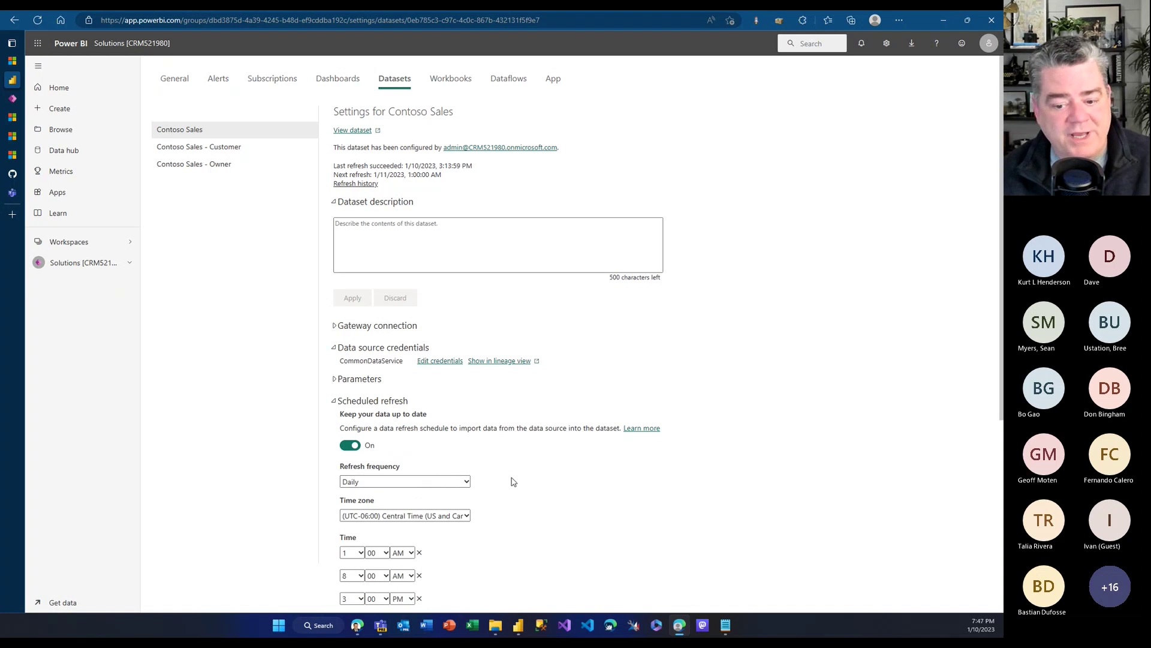
scroll(512, 481, down, 5)
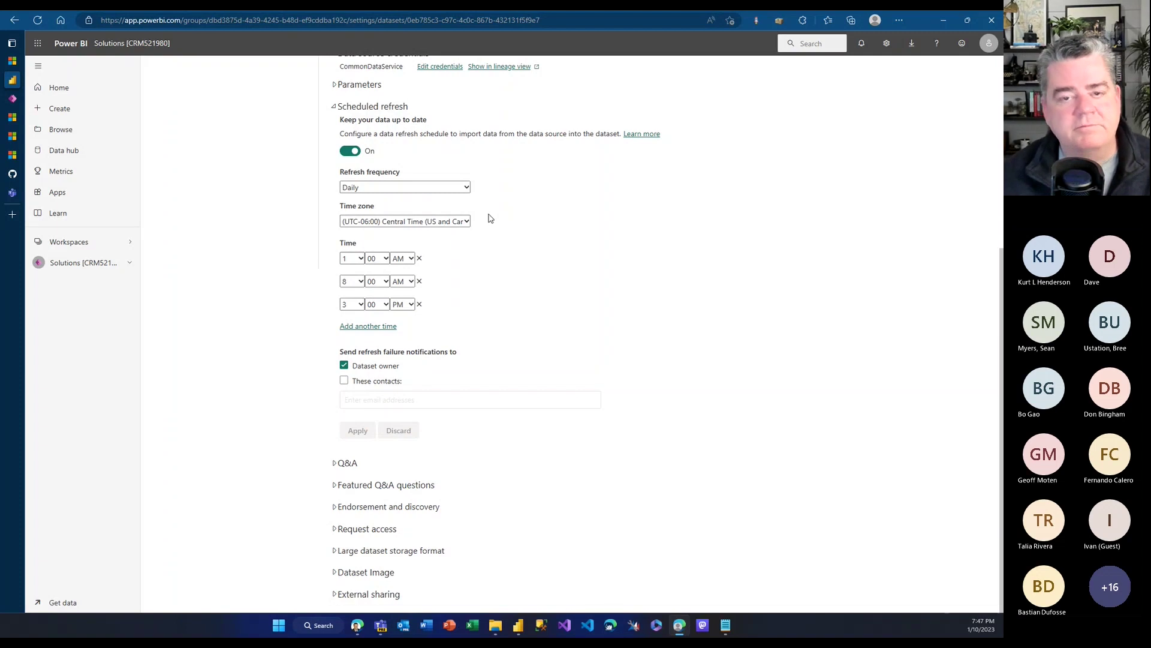
scroll(491, 218, up, 5)
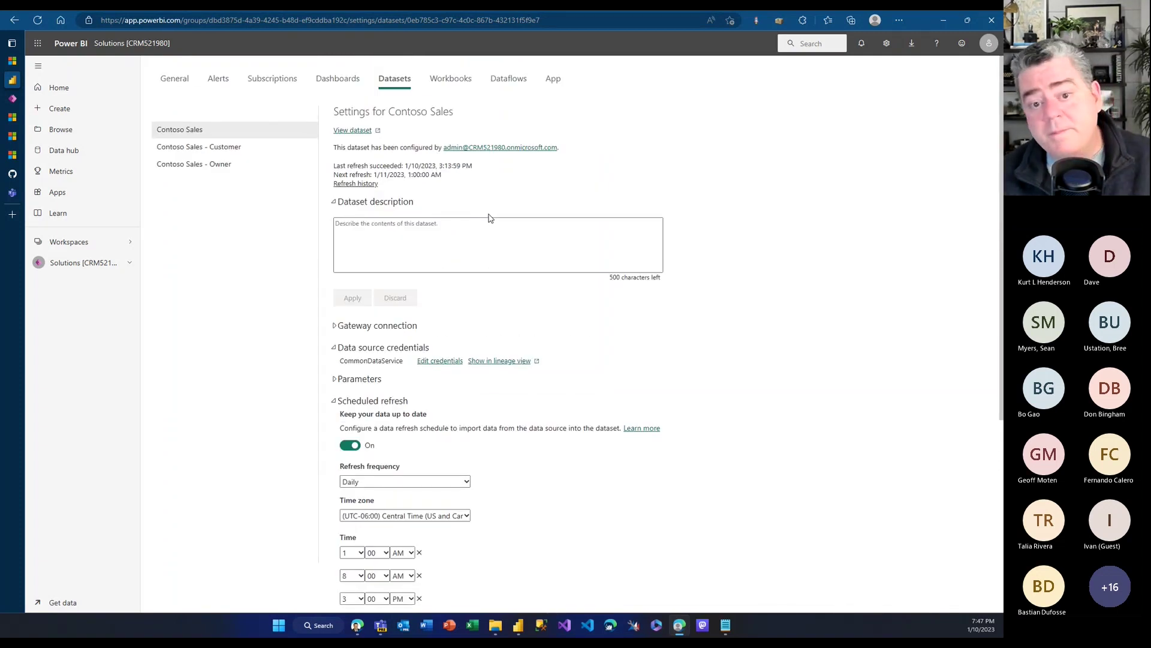
click(224, 165)
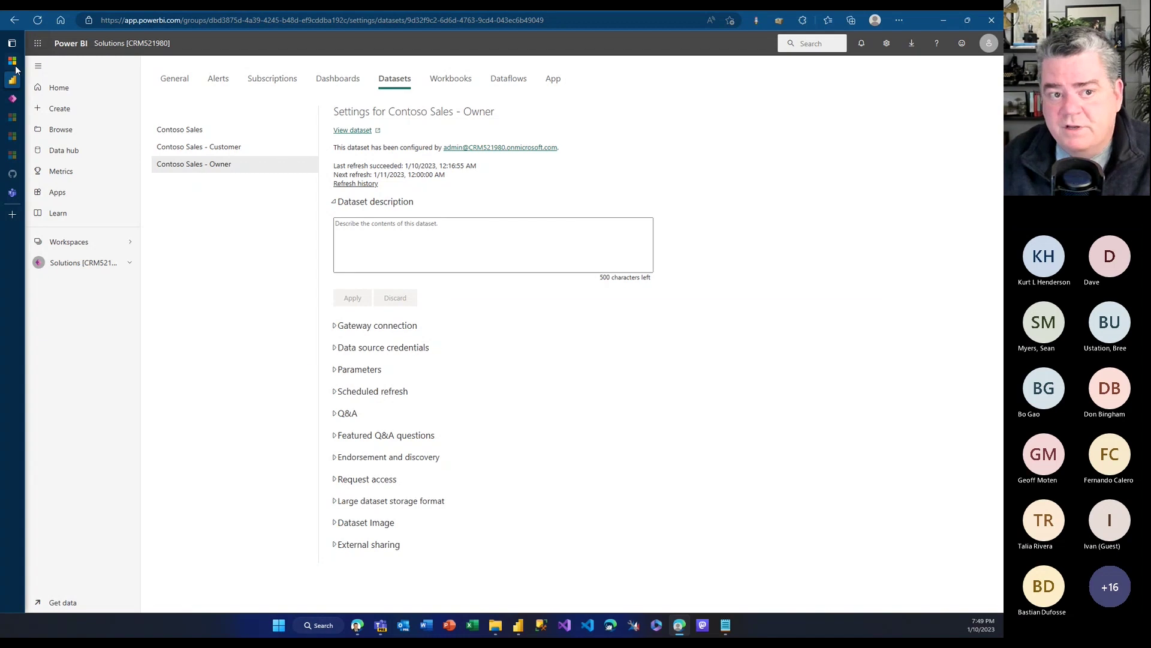
Return to the Contoso Sales Dashboard in Dynamics 365 and show the campaign data as a table.
mouse_move(17, 65)
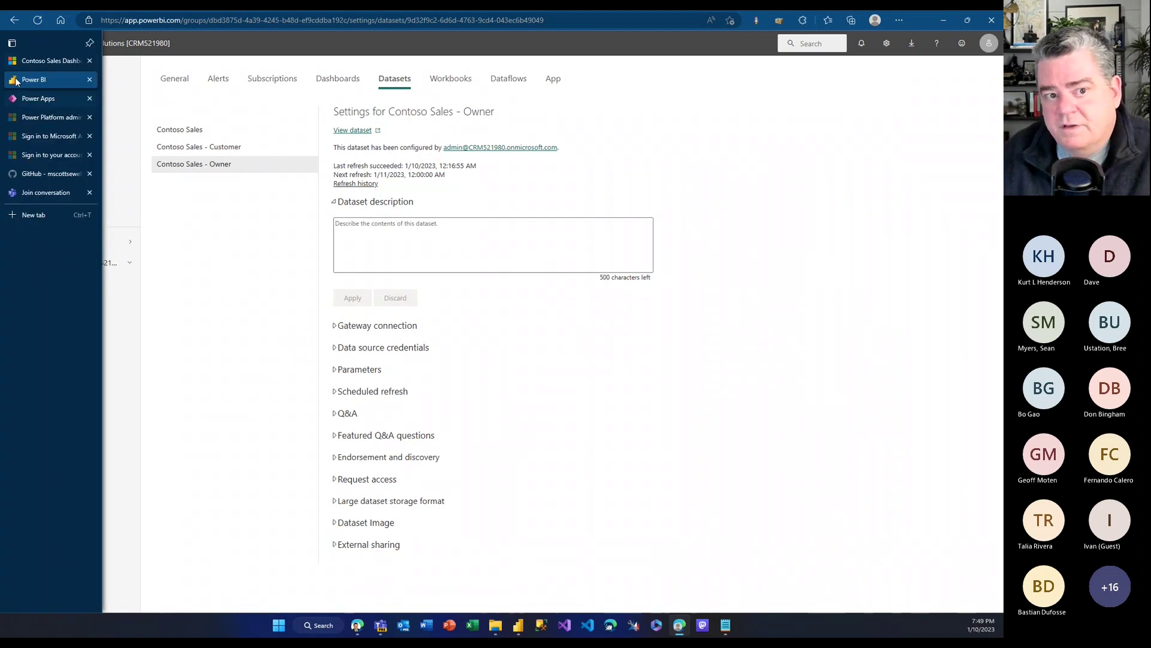
click(60, 63)
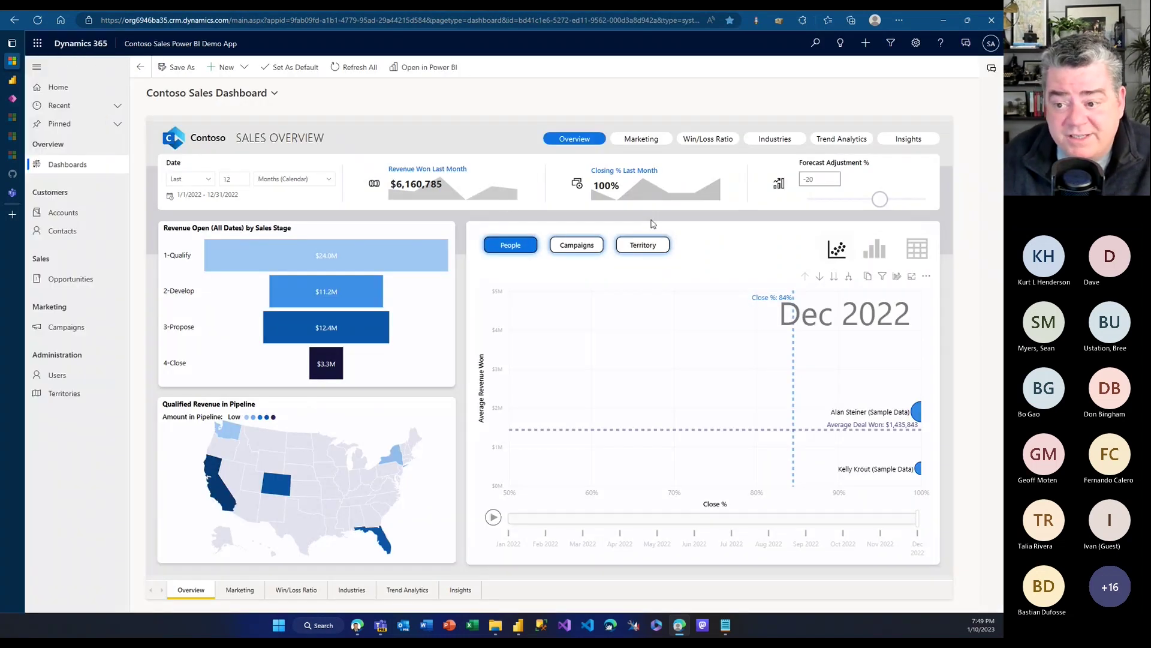
click(579, 247)
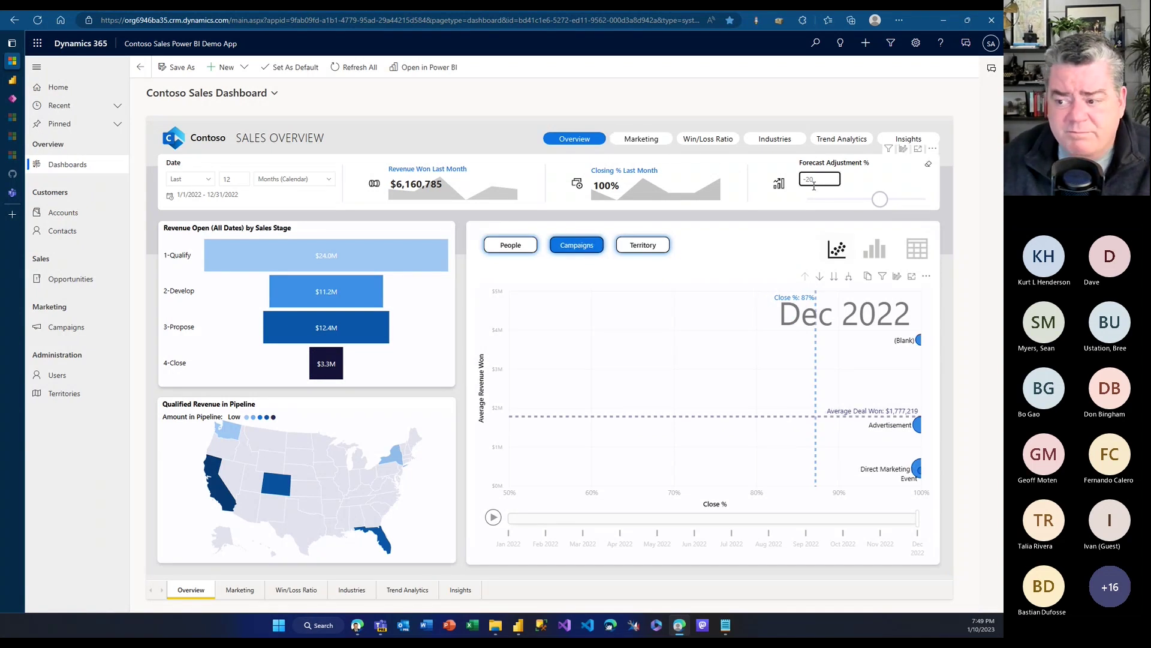
click(916, 252)
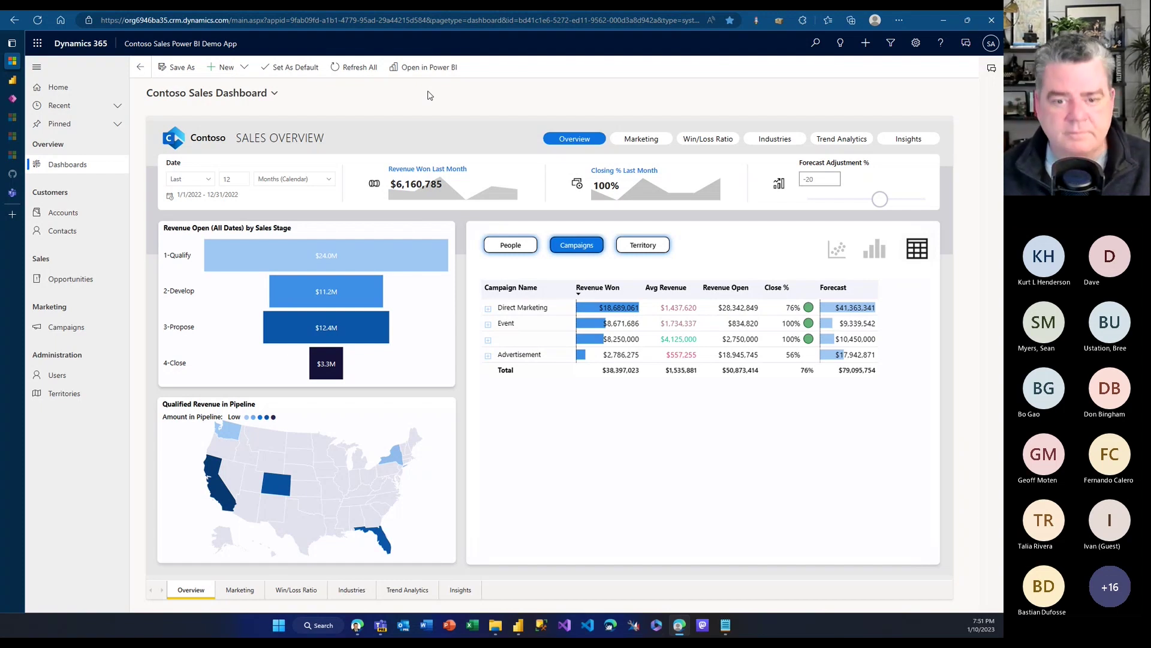
Open the A. Datum Corporation (sample) account and view its embedded Power BI report.
click(92, 231)
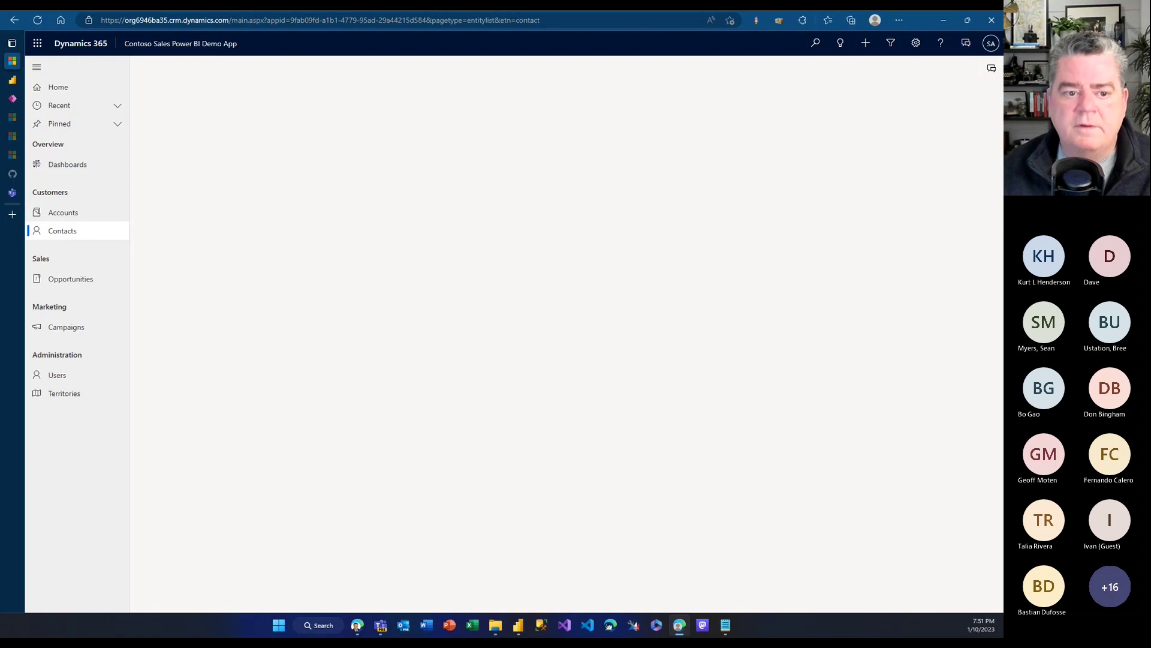
click(75, 214)
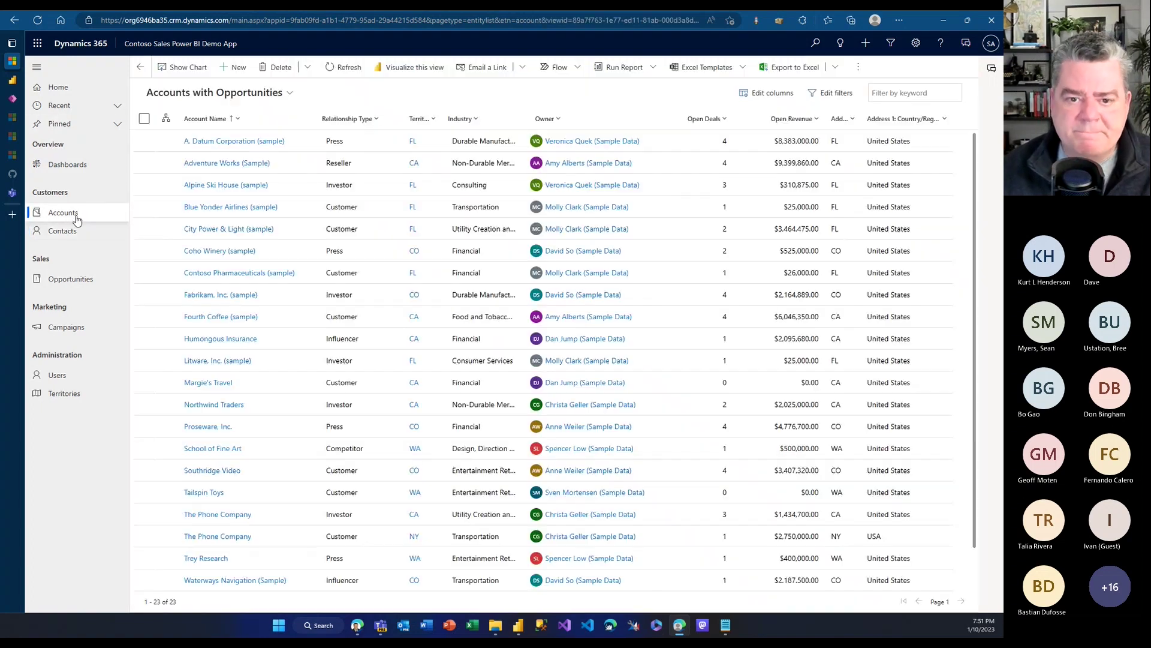
click(264, 142)
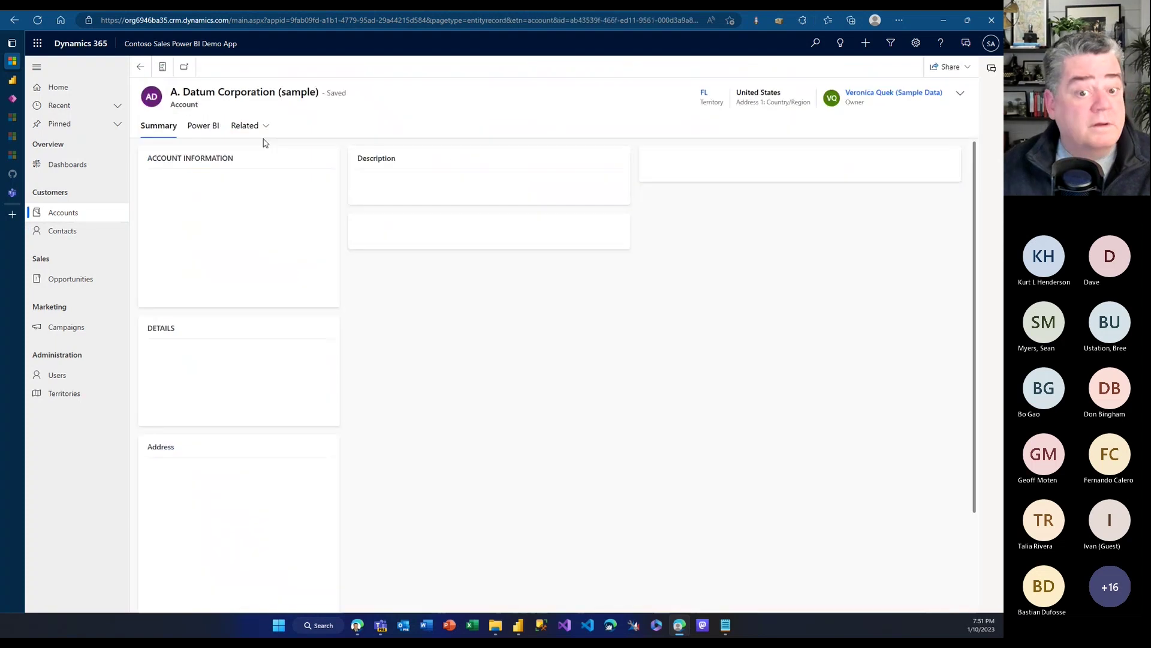
click(204, 126)
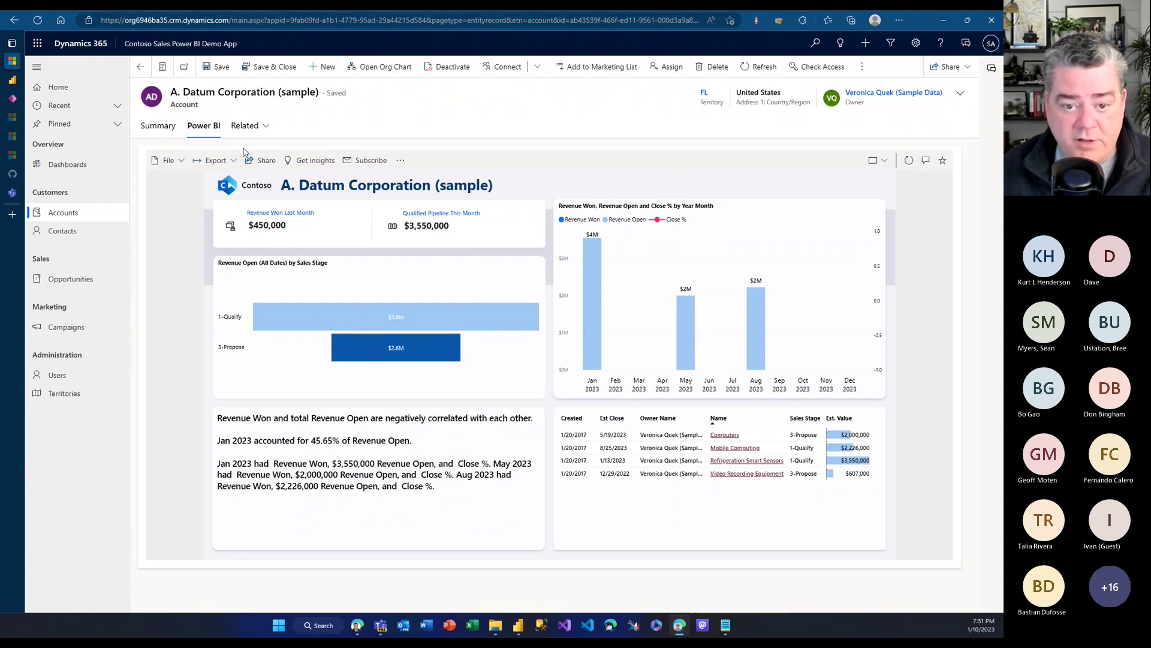
Show the account list beside the record and compare the Power BI reports of Adventure Works, Alpine Ski House, Blue Yonder Airlines and A. Datum Corporation.
click(162, 69)
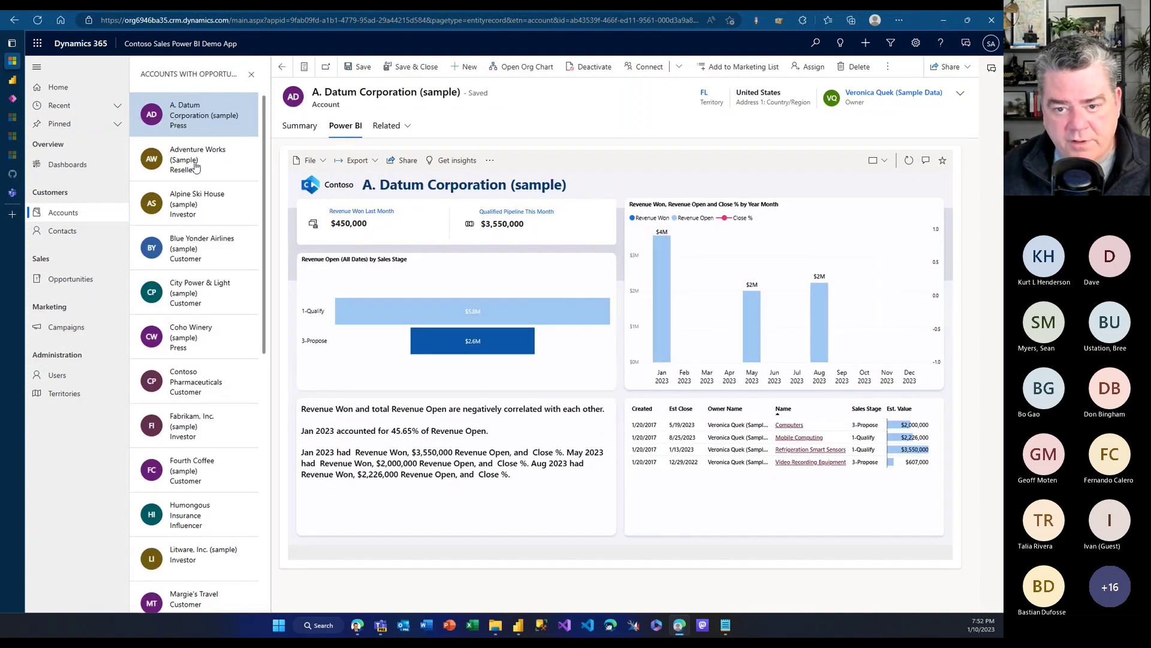
click(197, 167)
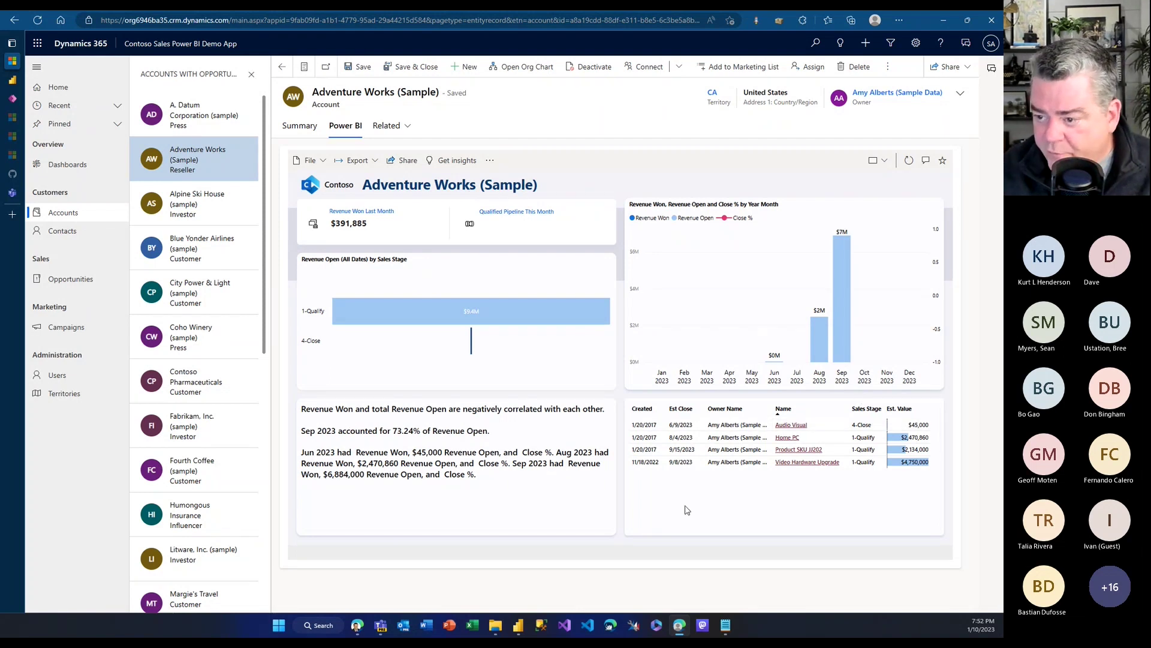
click(199, 196)
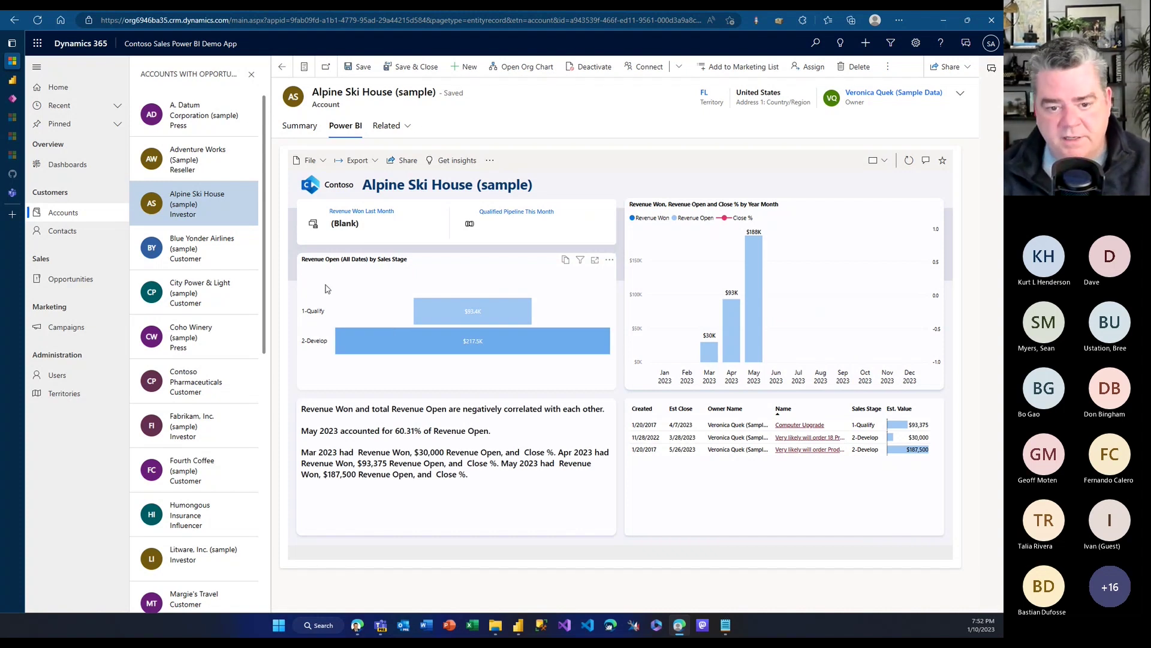
click(196, 241)
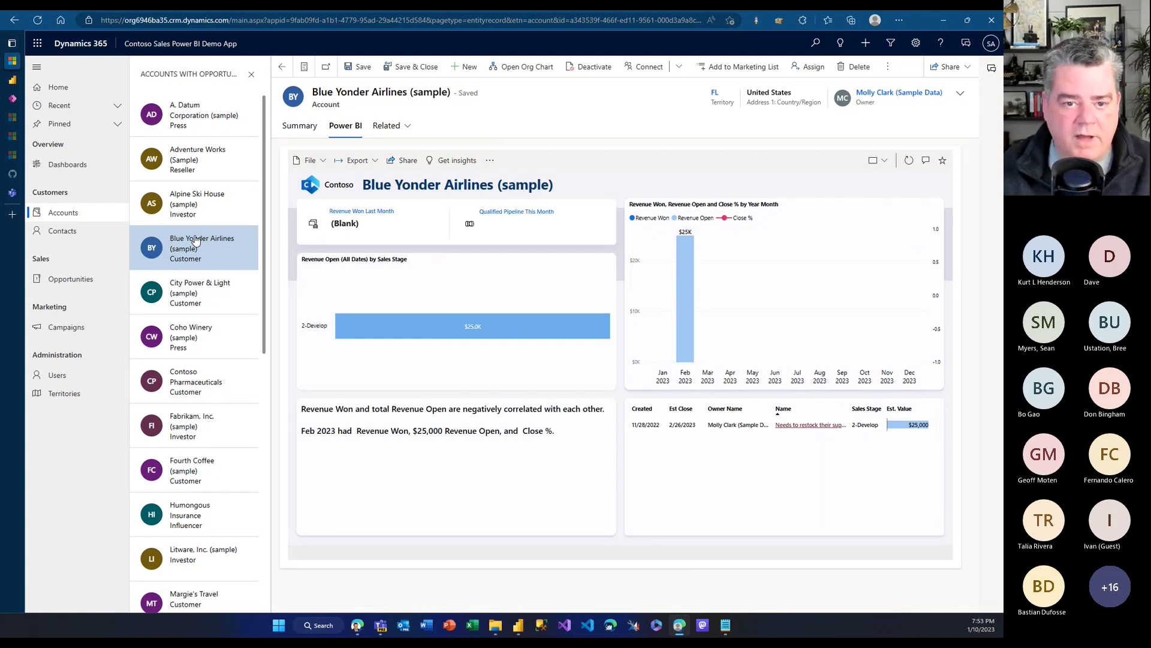
click(238, 131)
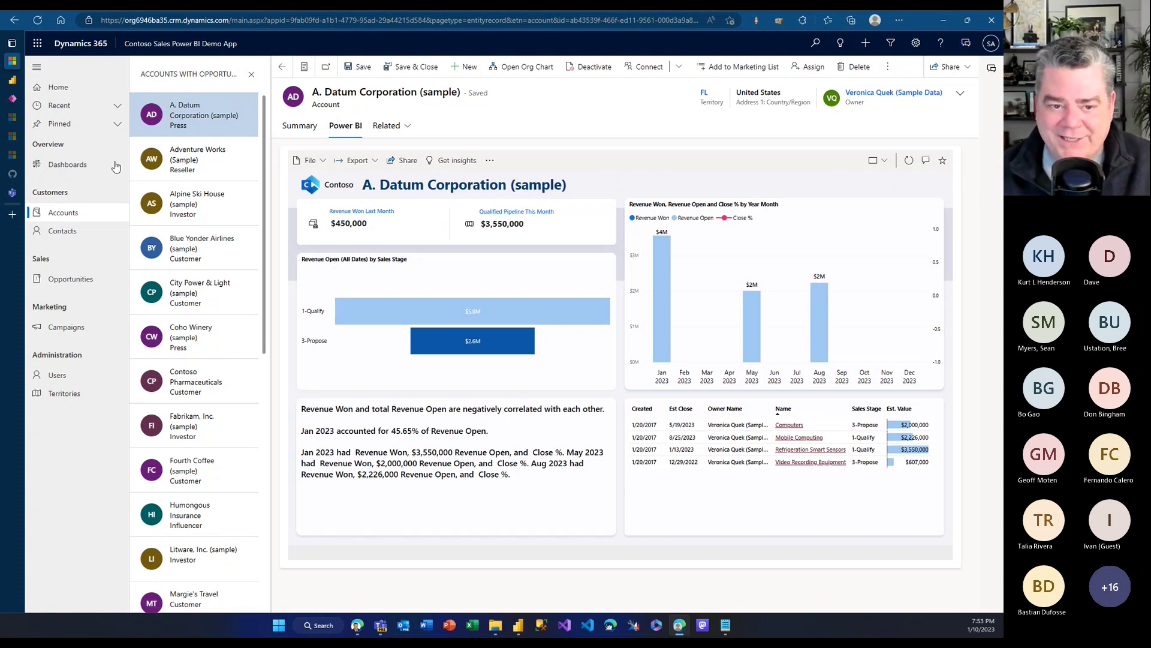
Return to the sales dashboard and view the overview table by territory with United States expanded.
click(71, 167)
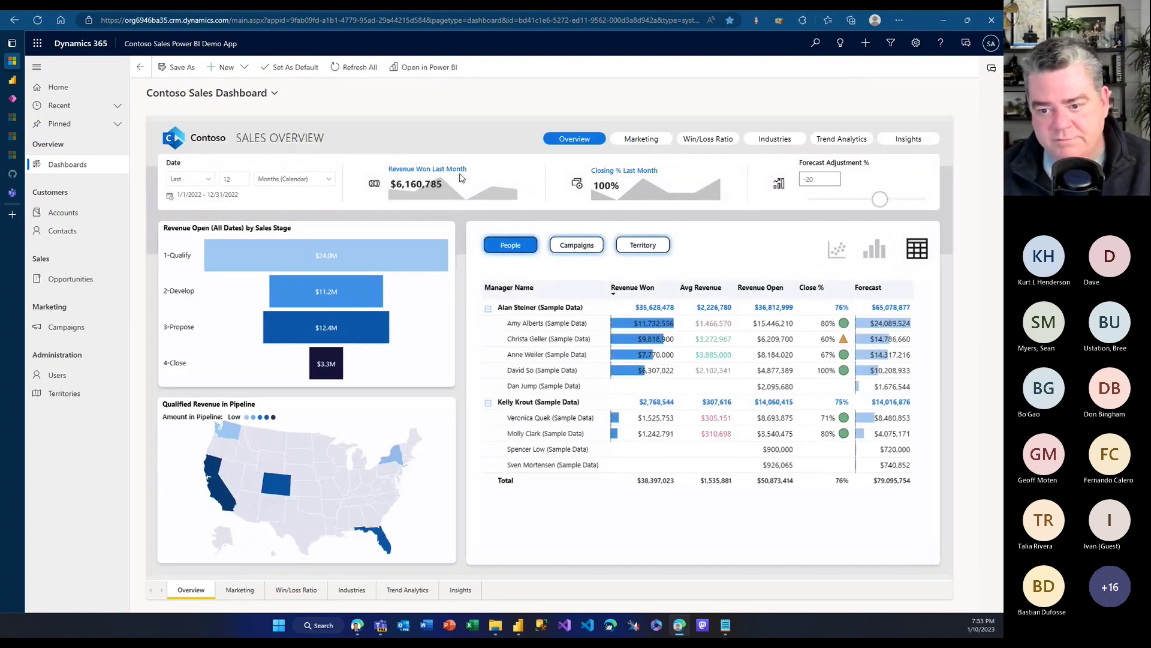
mouse_move(520, 329)
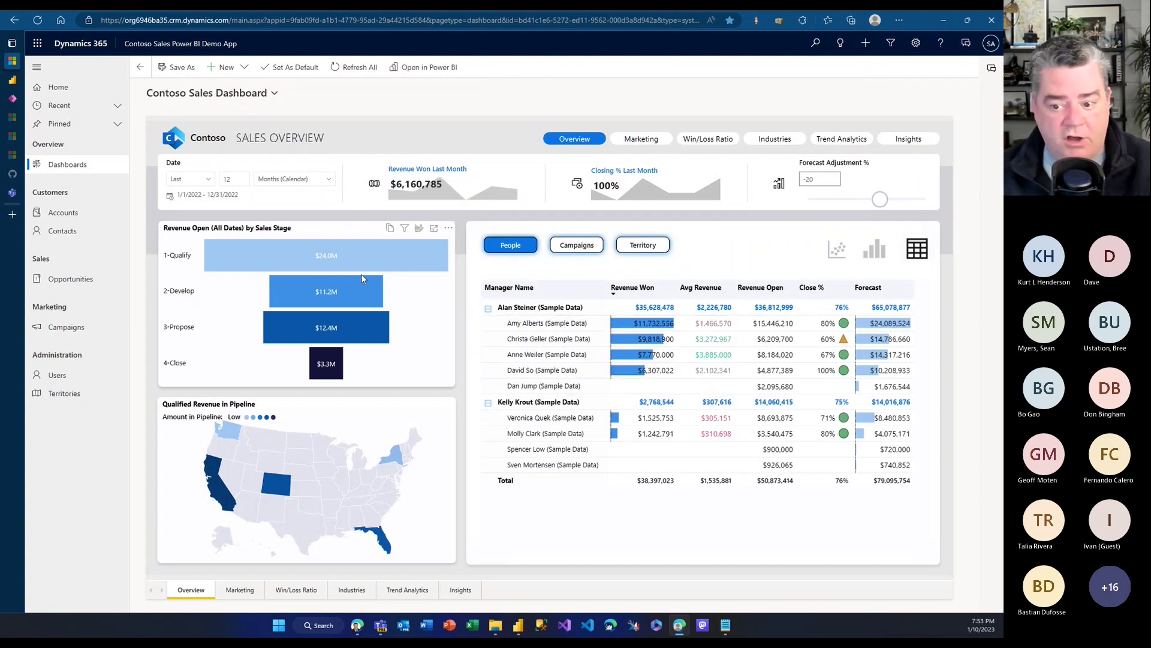
click(650, 250)
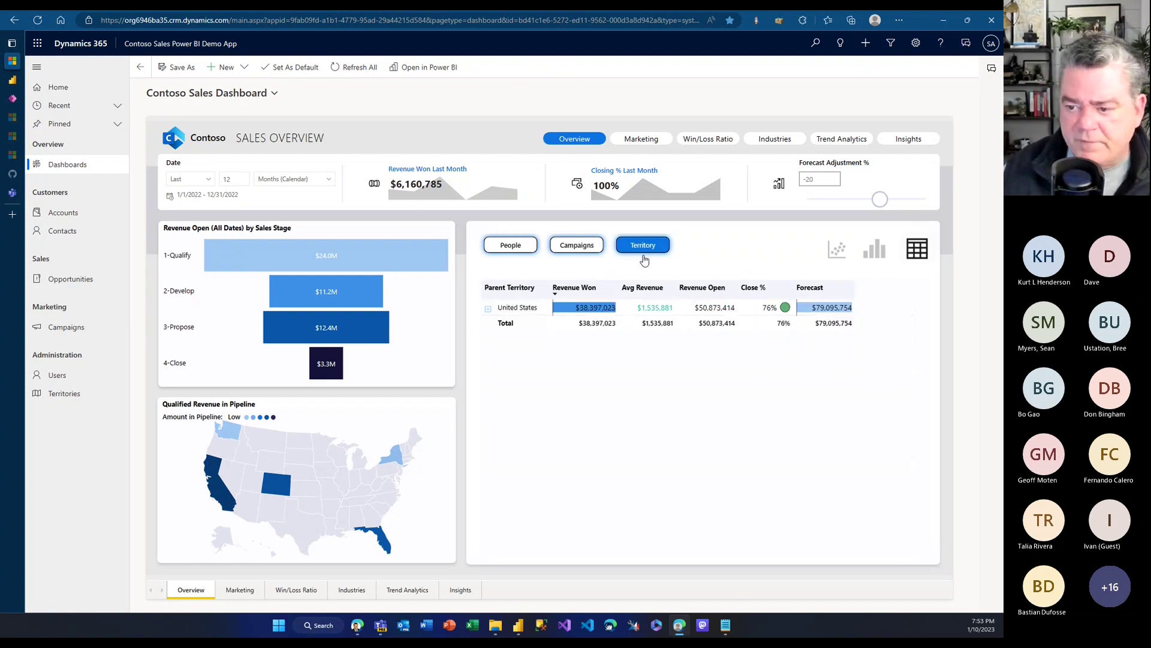
click(488, 308)
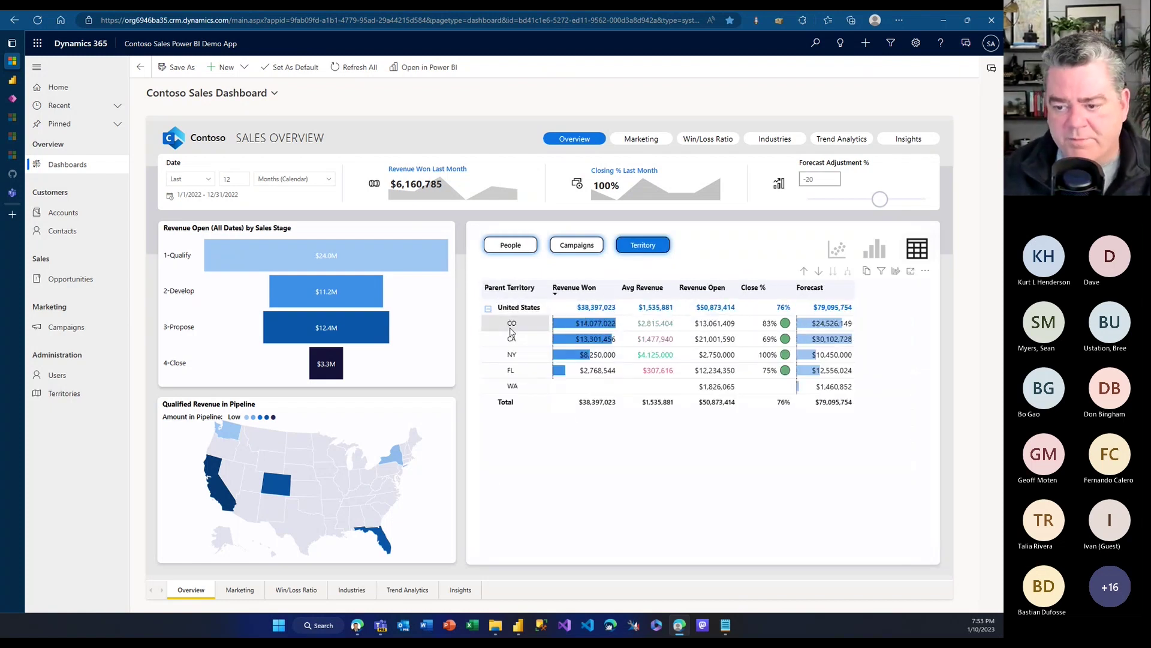
View the dashboard's Marketing and Win/Loss Ratio pages and return to the Overview page.
click(647, 144)
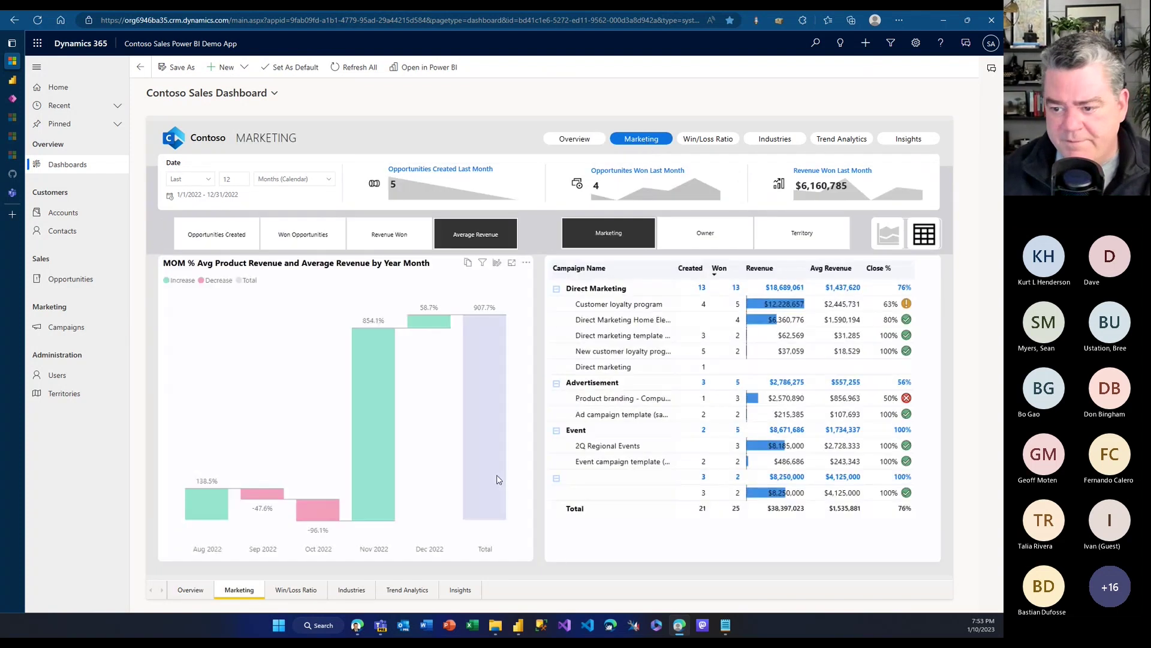
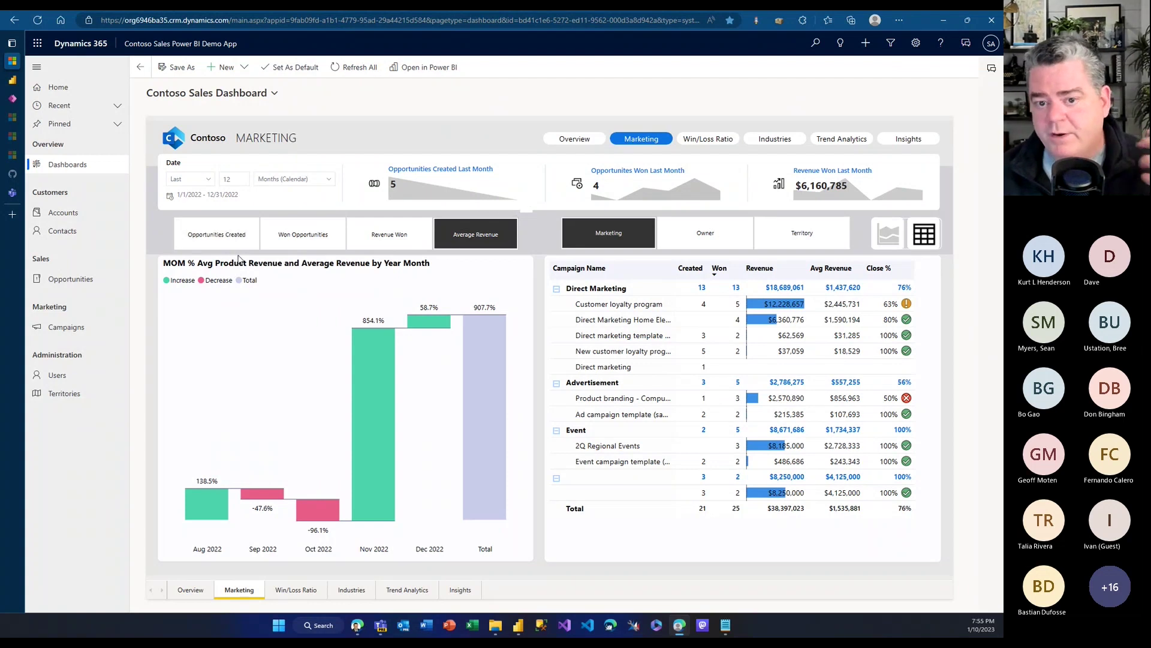
click(192, 590)
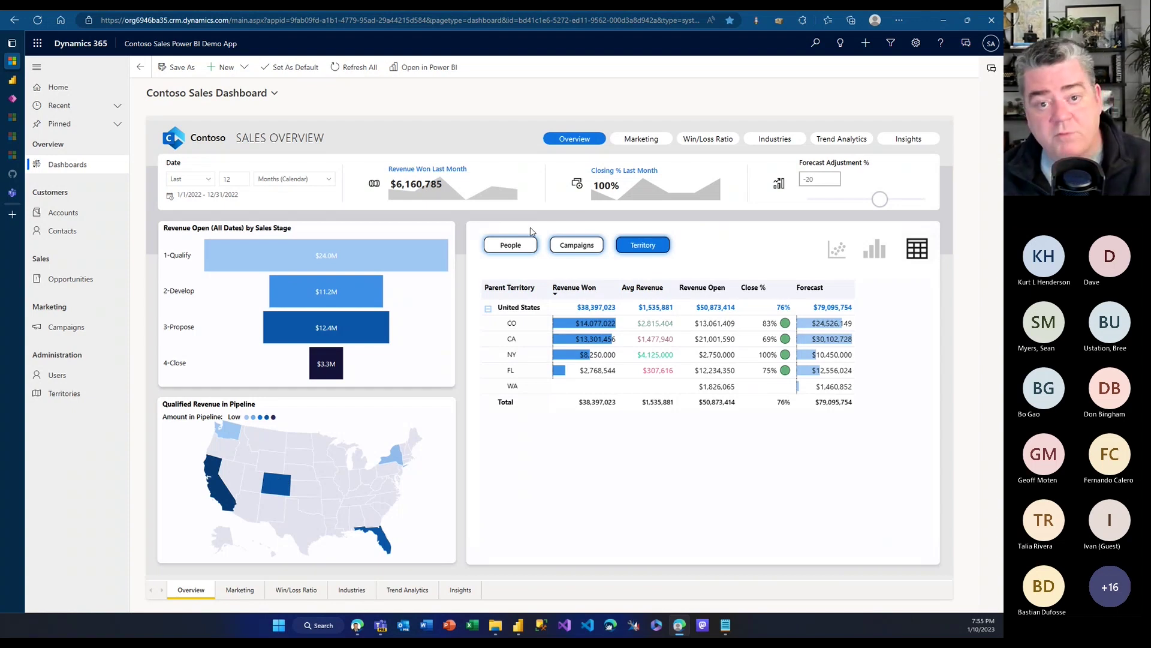
click(691, 147)
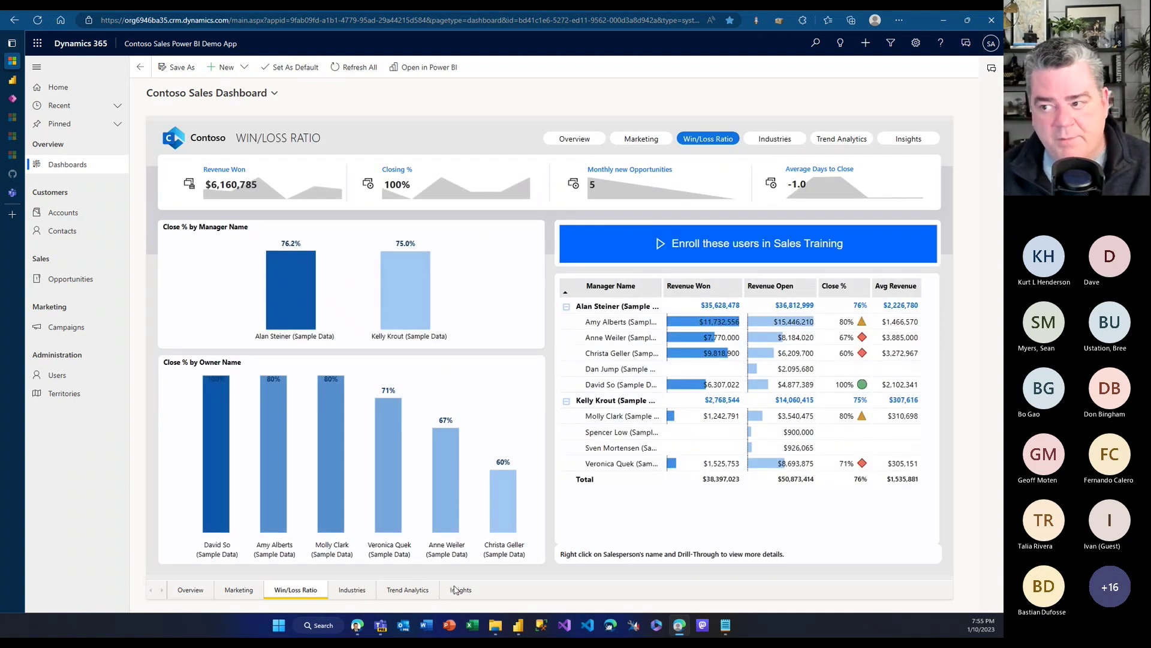
click(595, 145)
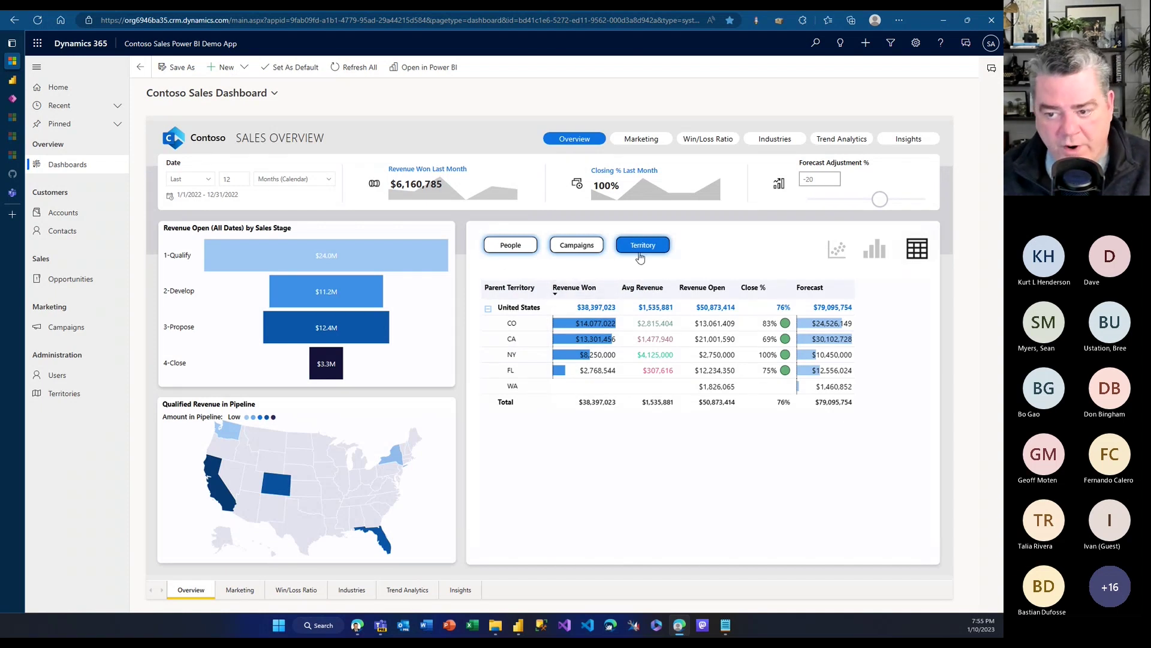
Switch the overview table to Campaigns and People, expand the second manager's team, and show the drill options for a salesperson.
click(577, 246)
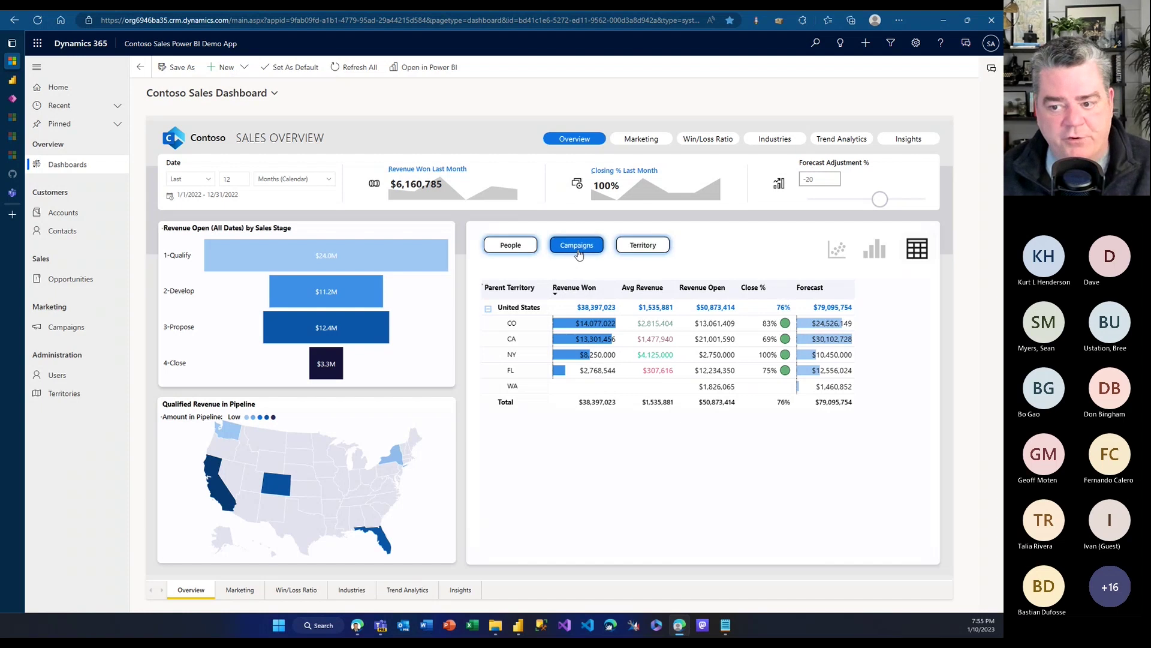
click(511, 246)
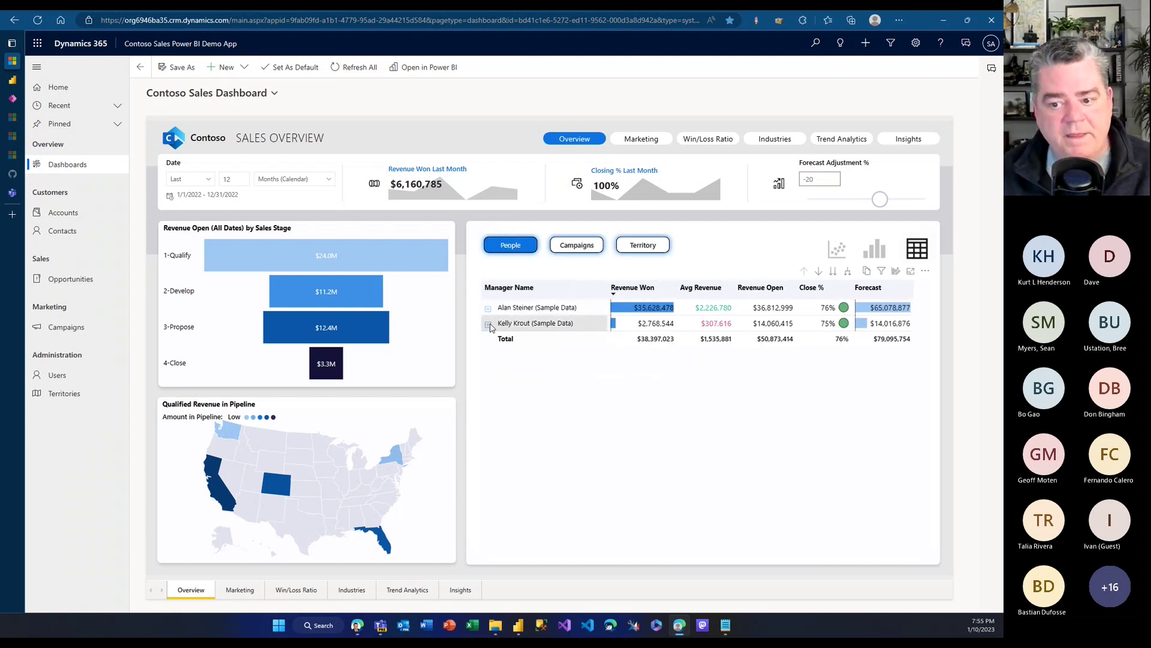
click(489, 325)
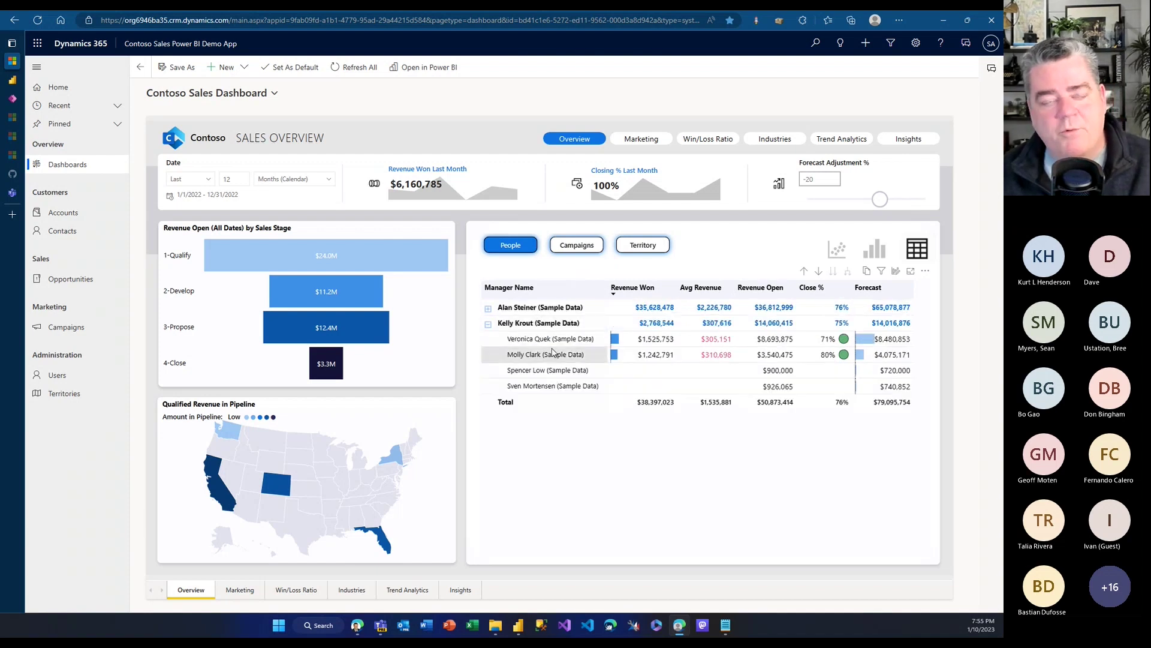
mouse_move(554, 352)
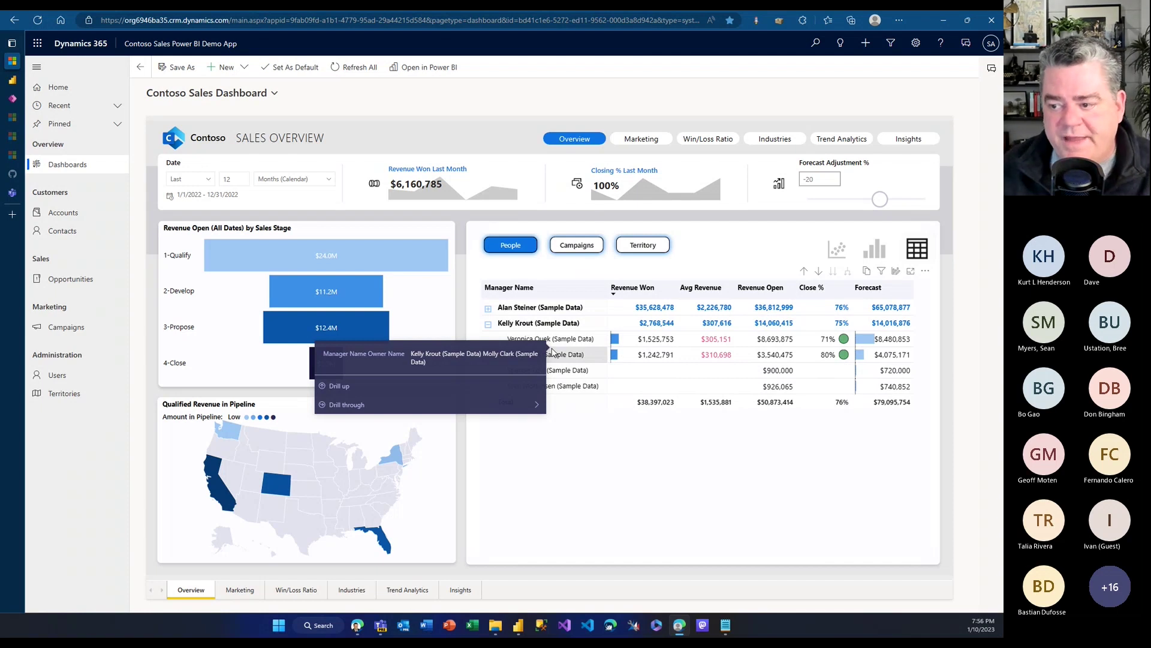
Show the People revenue as a column chart and drill down from the first manager to the individual salespeople.
click(877, 256)
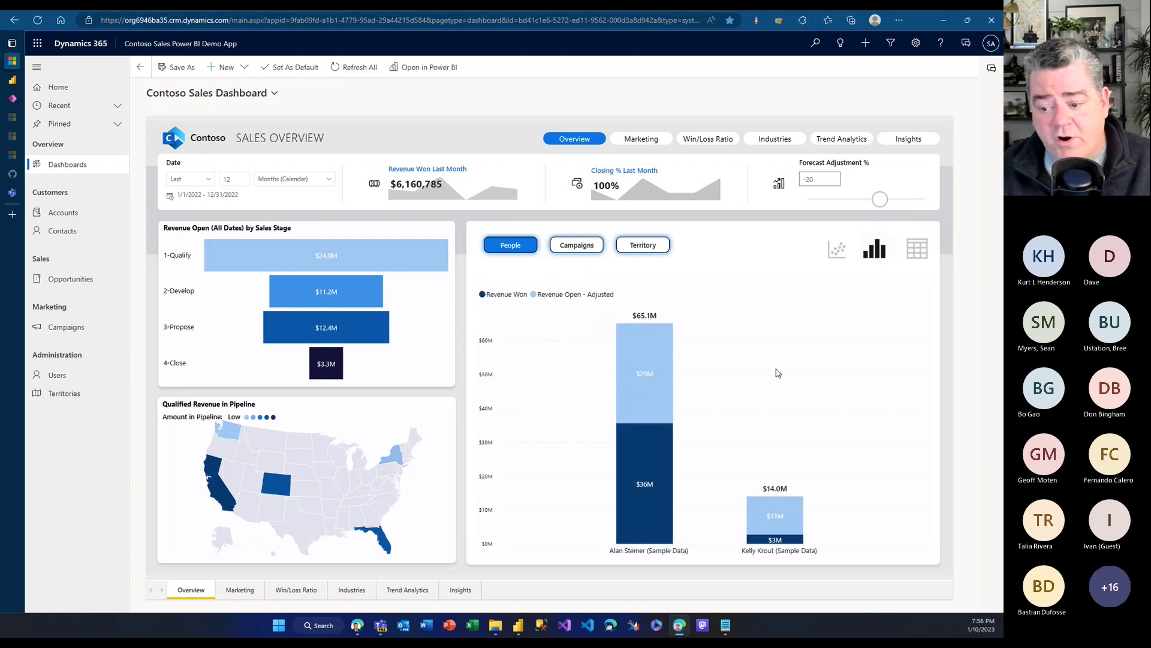
click(657, 529)
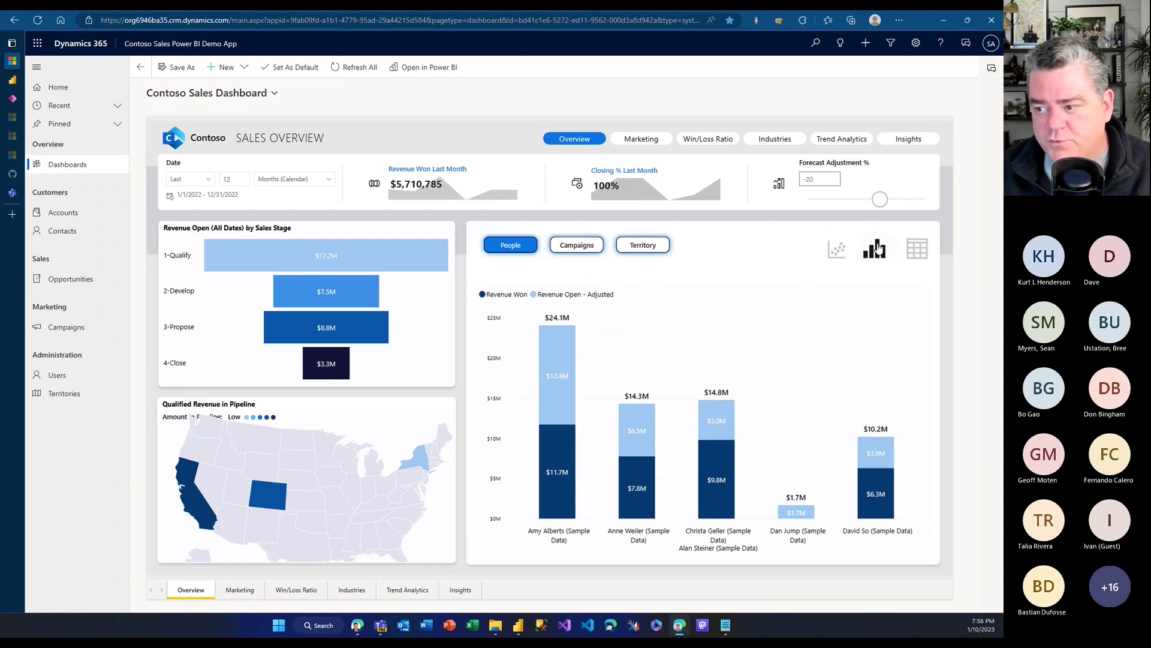
Show the People revenue as a table, expand the manager's team, and view the first salesperson's summary card.
click(916, 248)
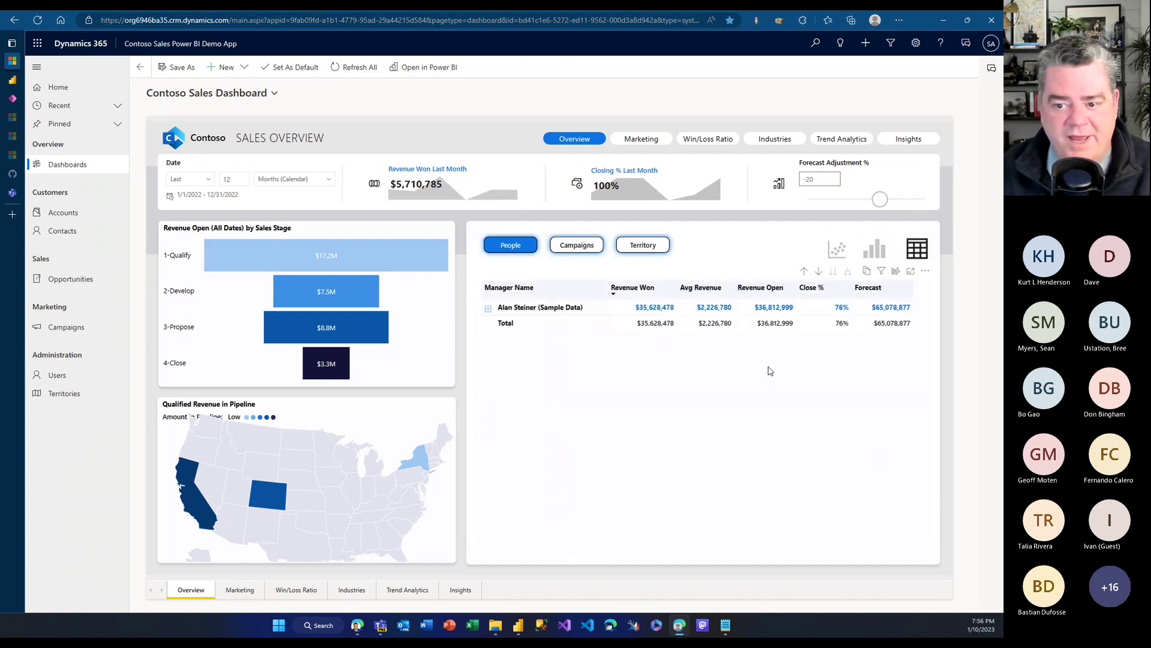
click(488, 311)
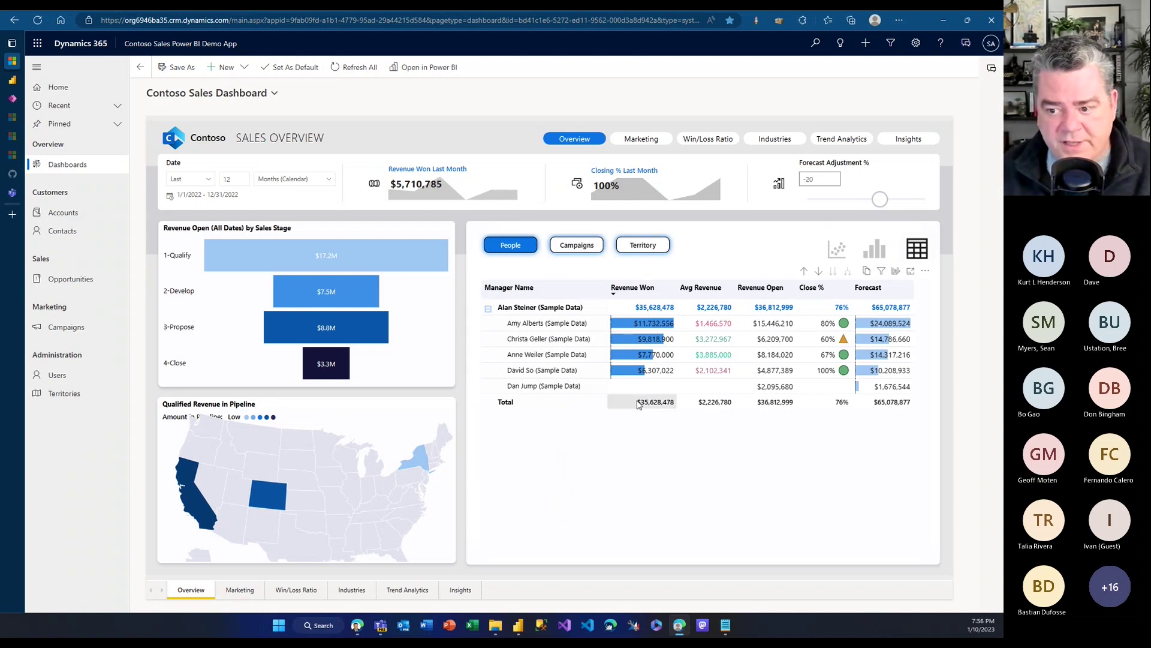
mouse_move(640, 324)
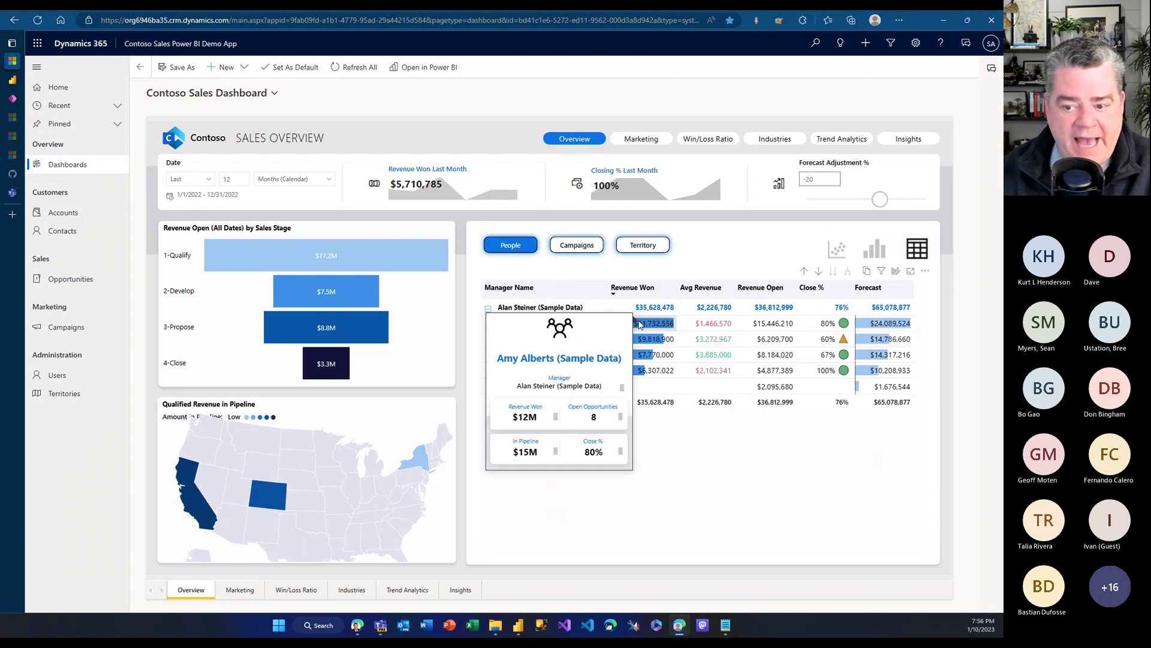
Switch the overview table to Campaigns, expand Direct Marketing to view the Customer loyalty program card, and select Territory.
click(564, 250)
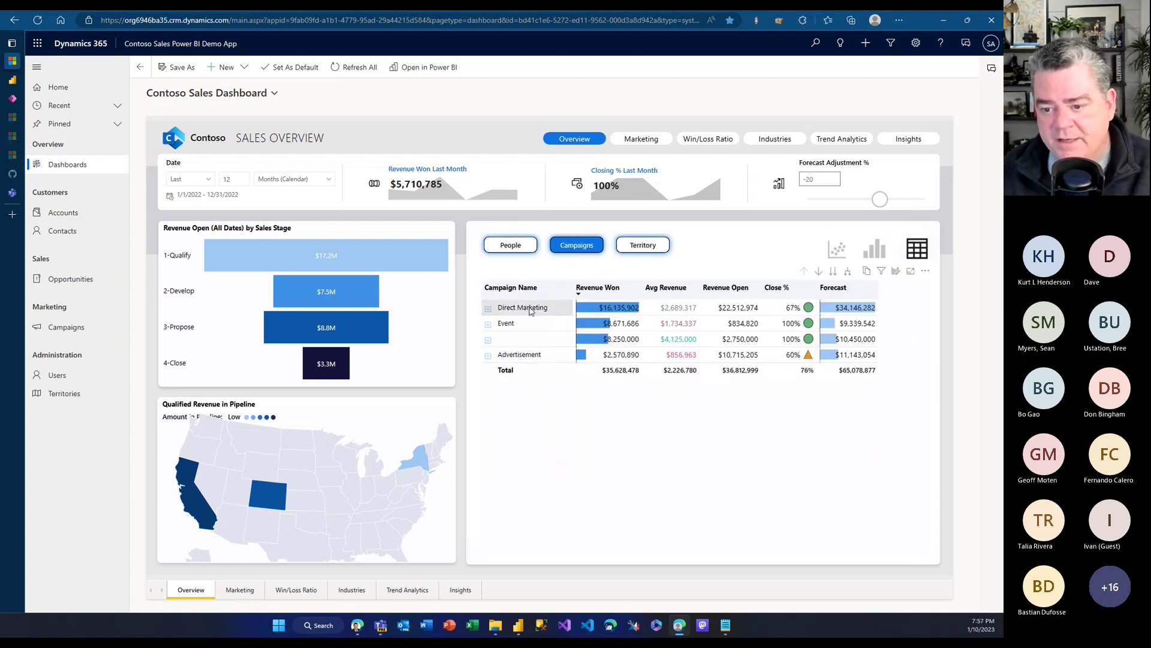
click(487, 308)
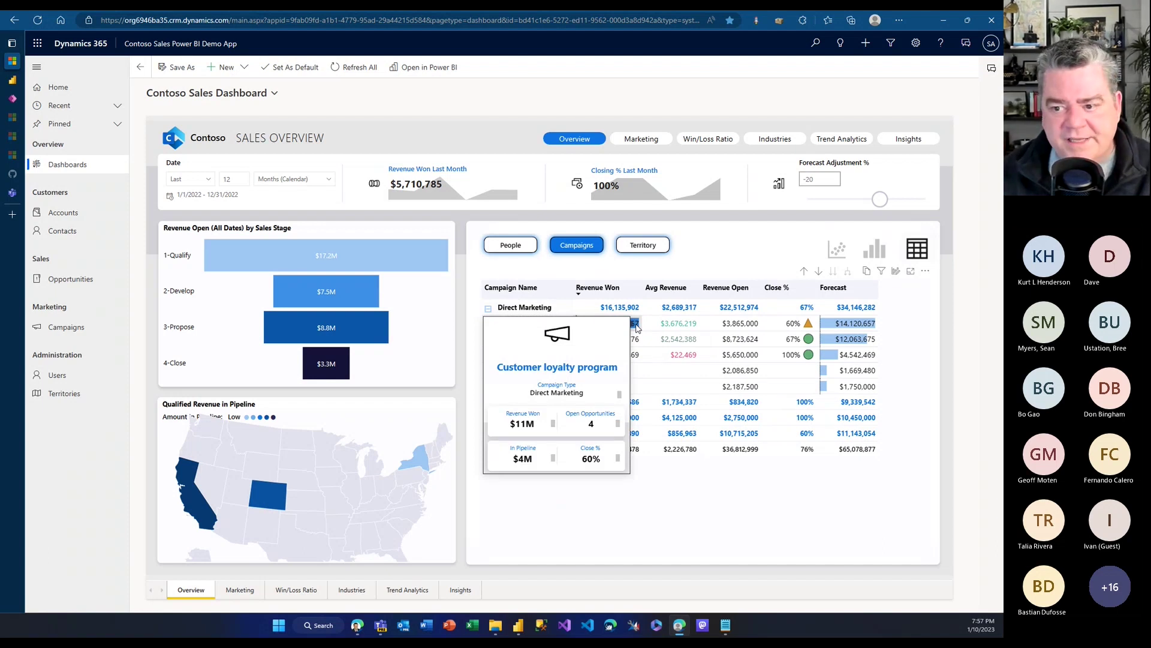
click(638, 250)
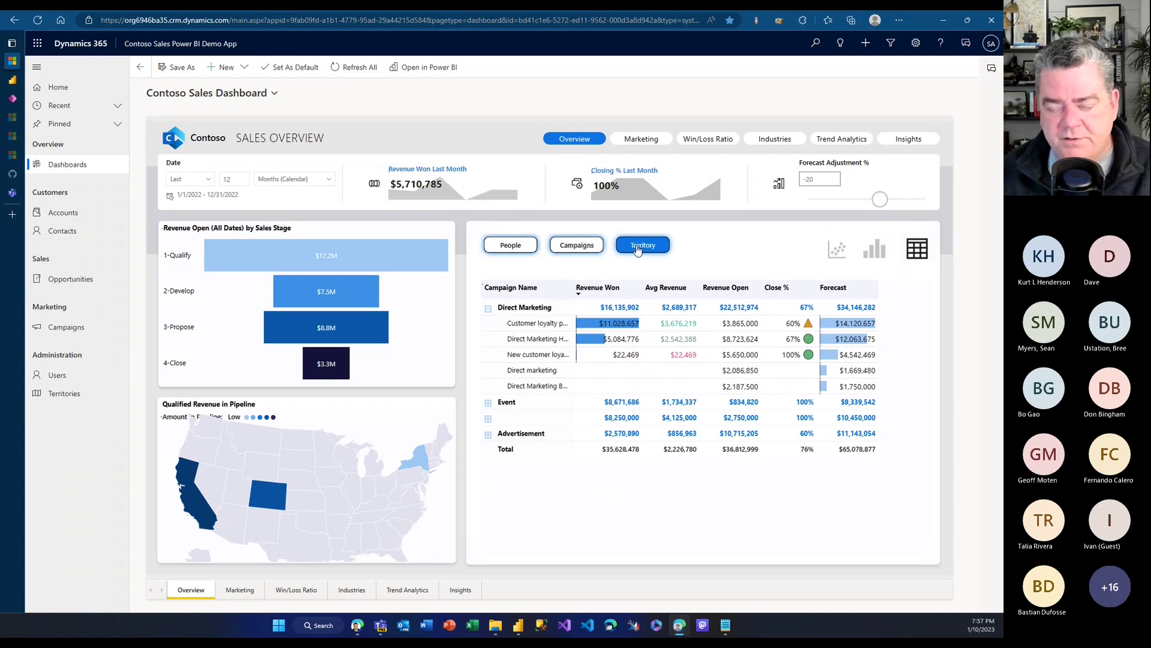
Switch the table back to People, expand the manager's team, and drill through to Salesperson Detail for the second salesperson.
click(513, 251)
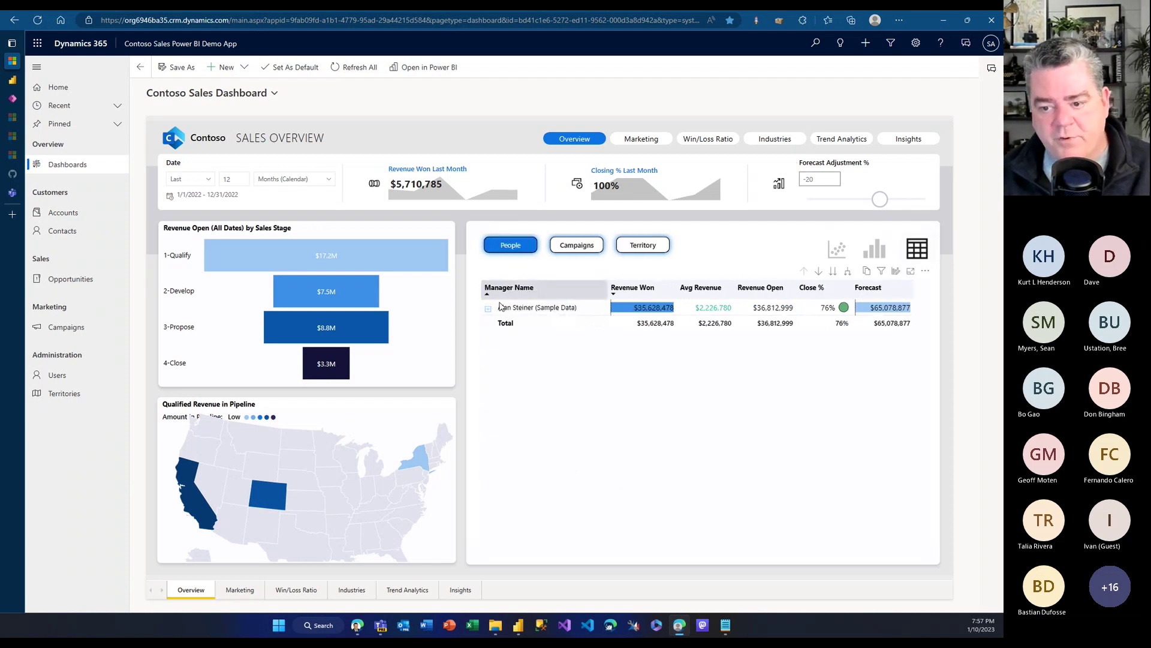
click(488, 309)
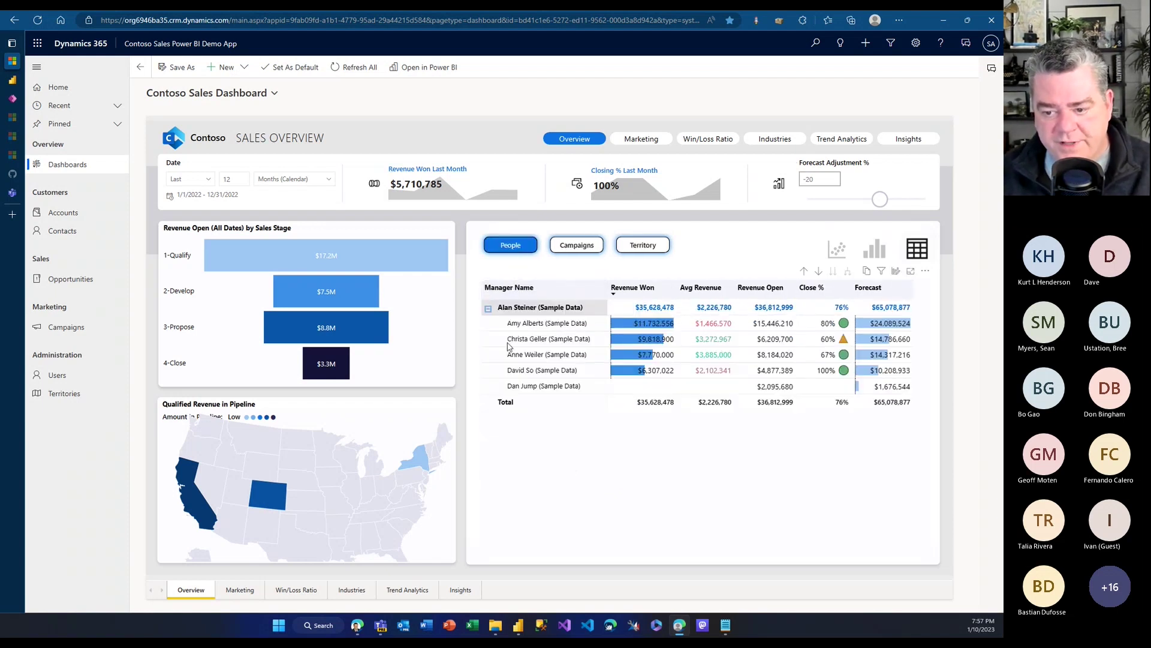
mouse_move(597, 347)
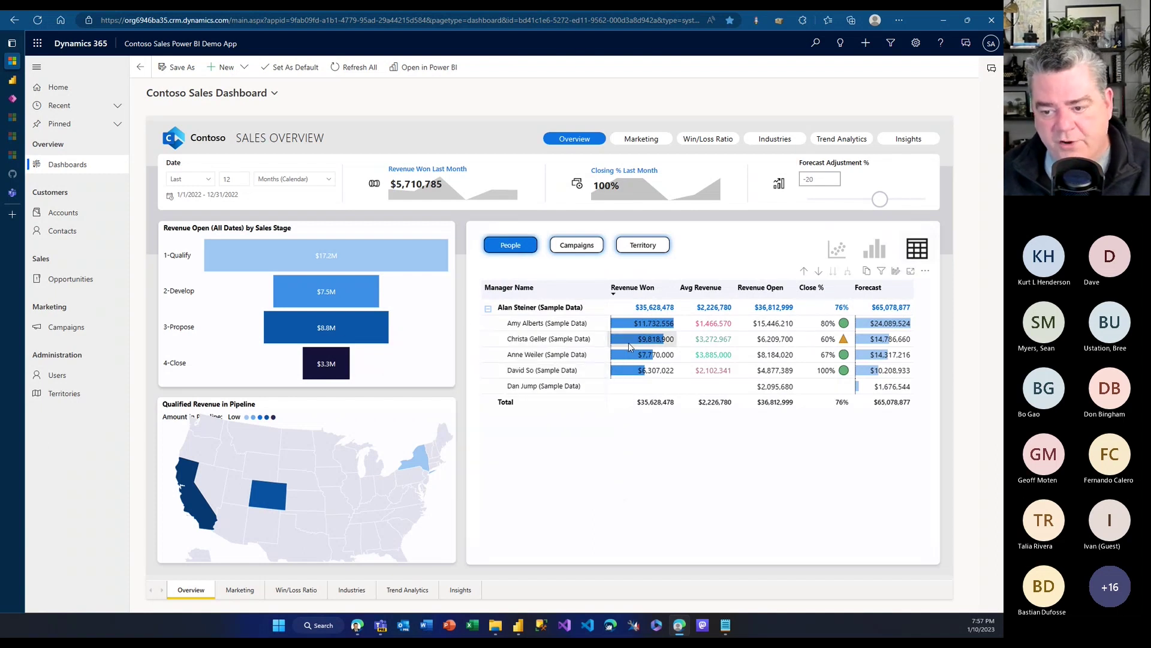
right_click(550, 341)
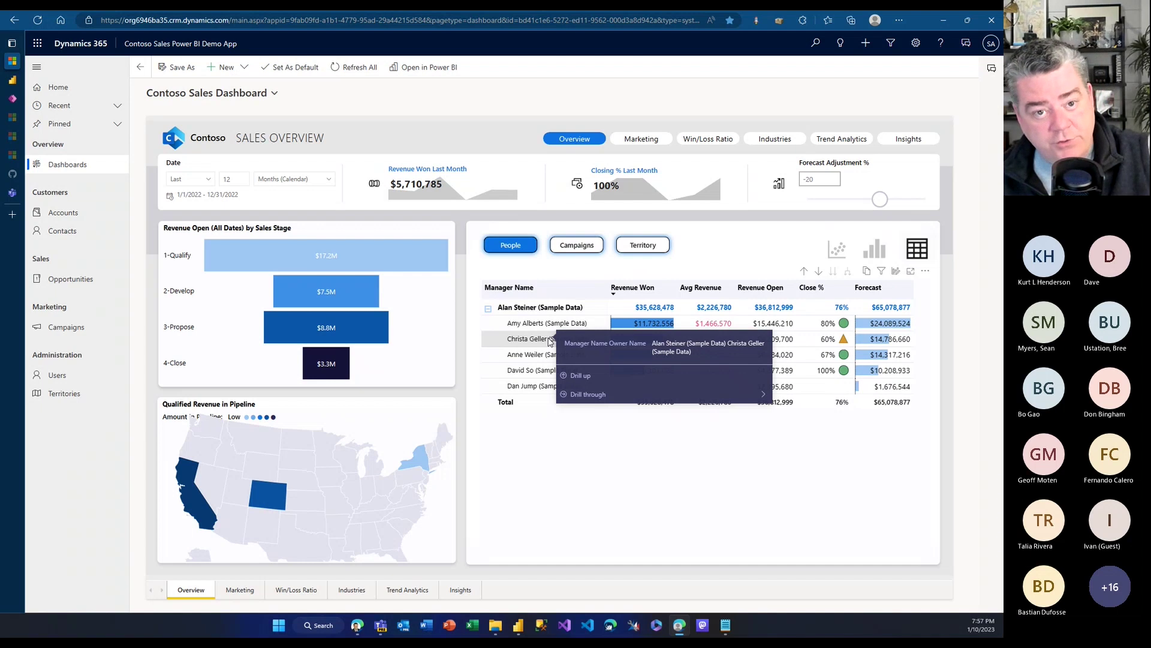
right_click(550, 342)
mouse_move(594, 418)
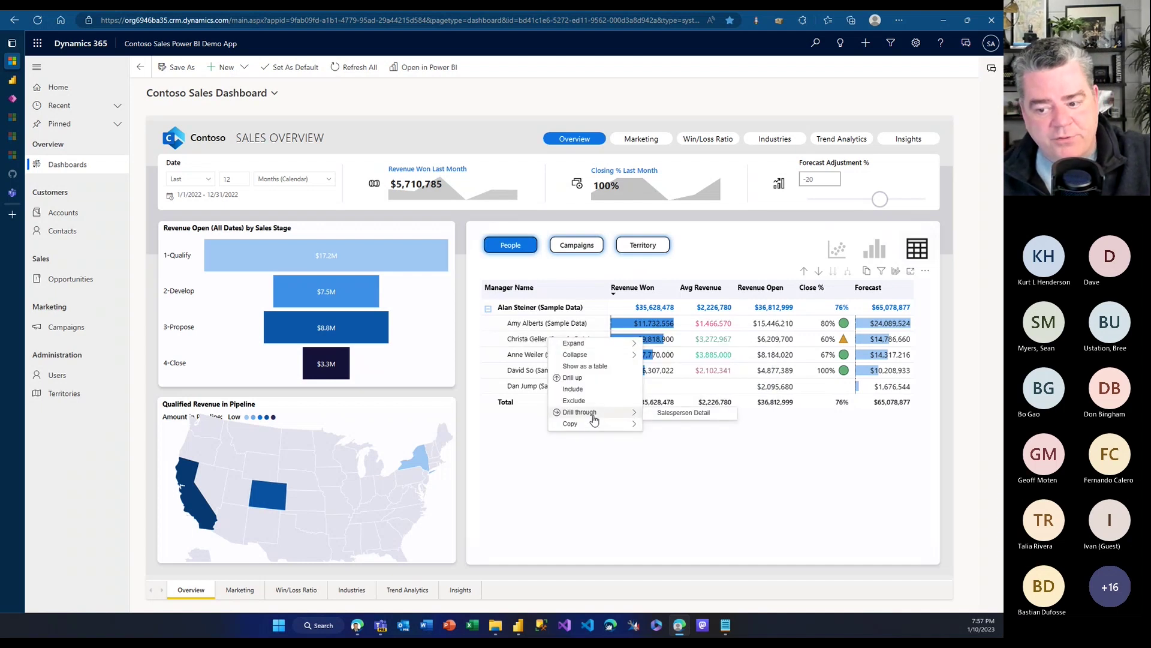
click(667, 413)
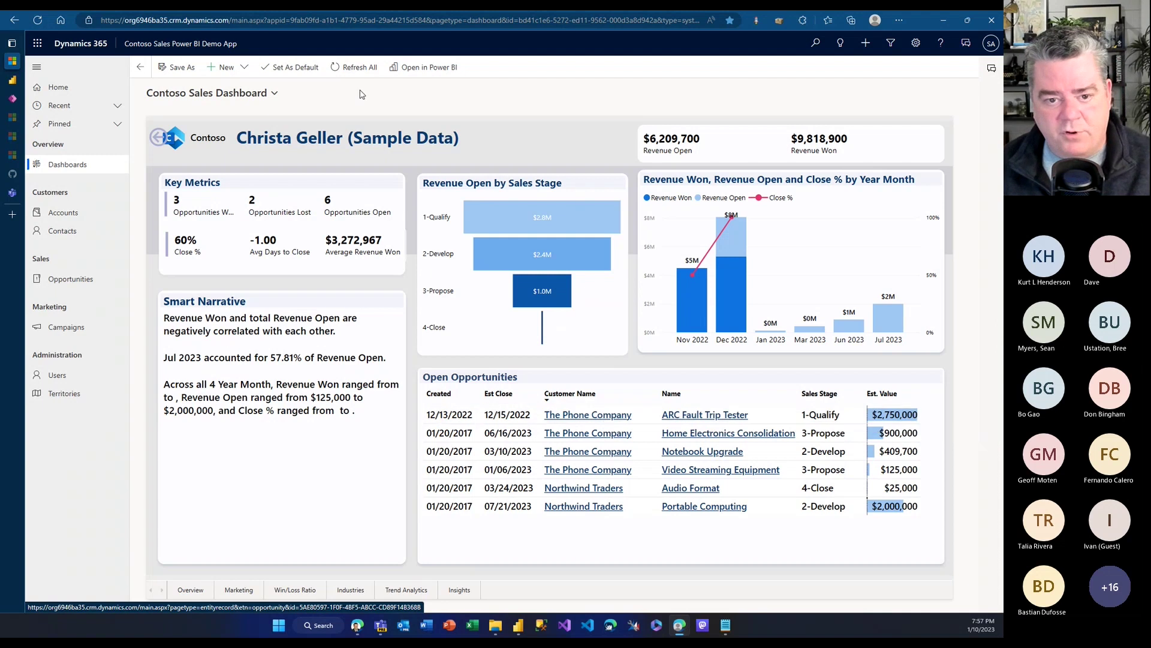
Return to the sales overview and drill through to Salesperson Detail for the third salesperson in the team.
click(158, 145)
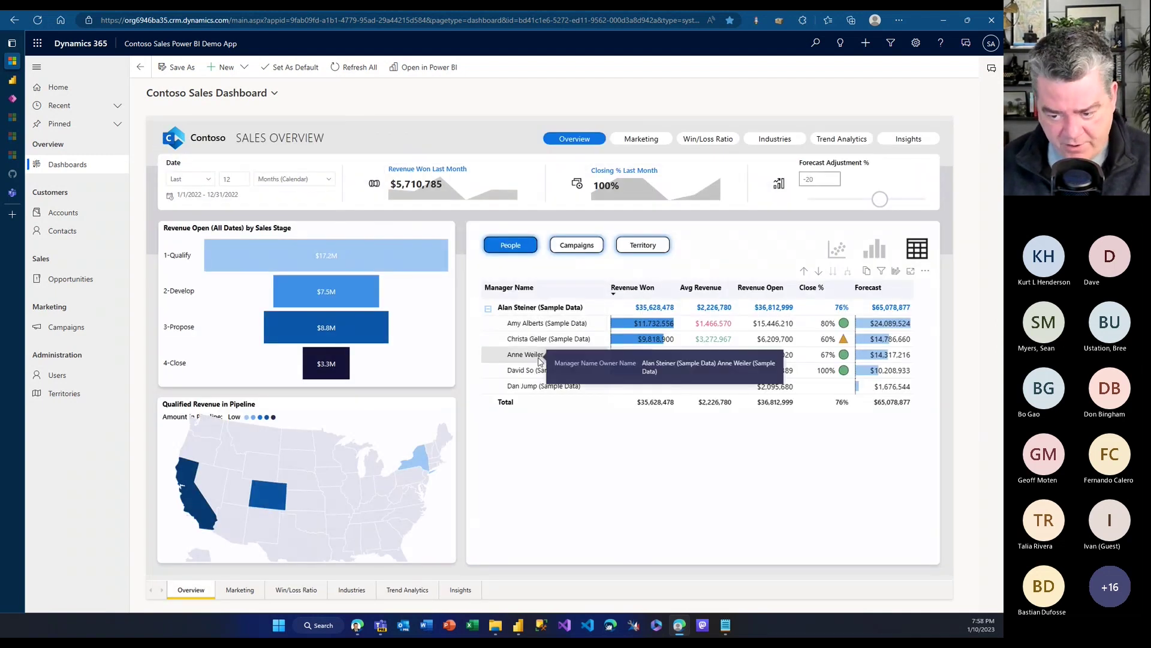
right_click(538, 360)
mouse_move(617, 433)
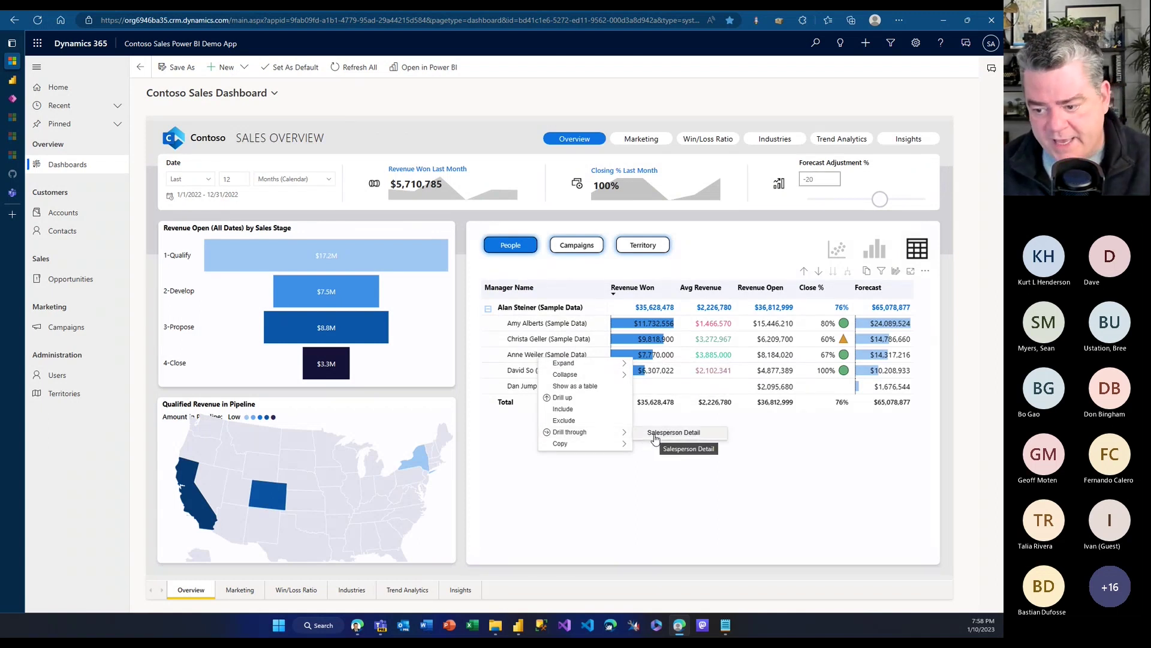
click(655, 433)
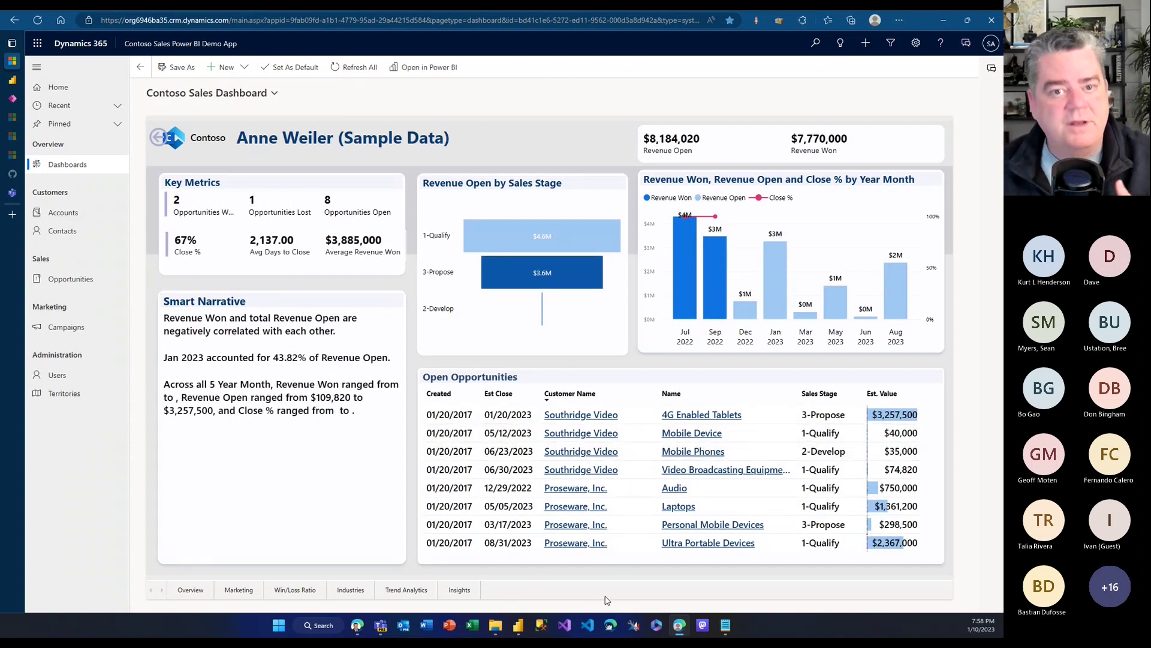
Keep the browser's tab list expanded and open the Southridge Video account from the salesperson's open opportunities.
mouse_move(484, 282)
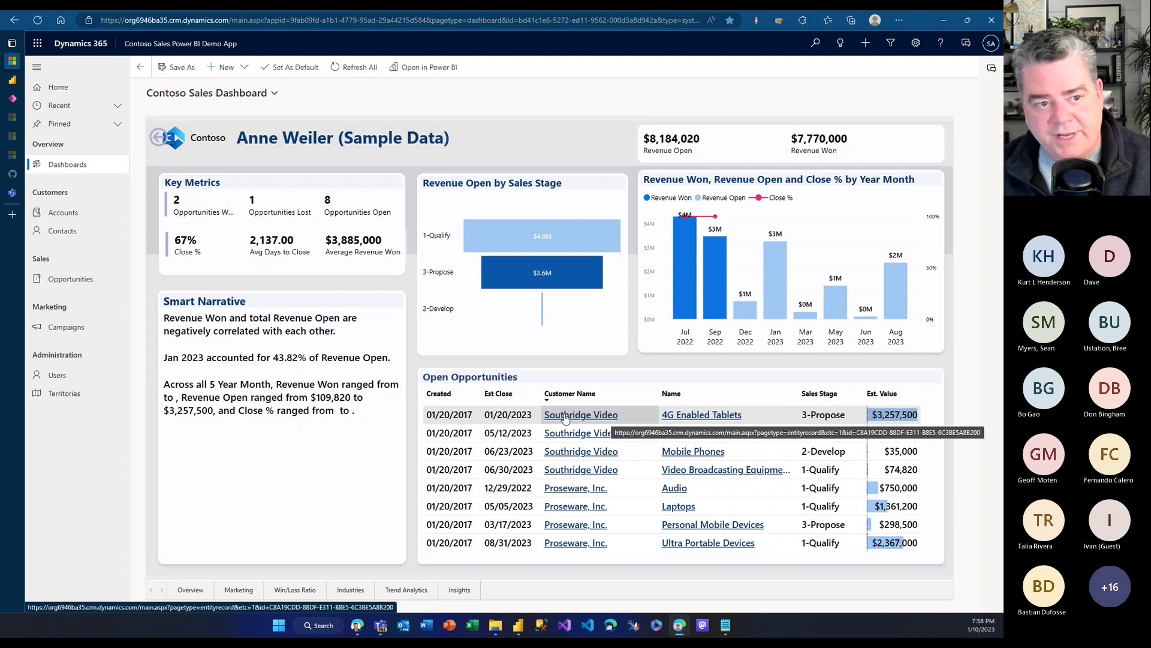
mouse_move(14, 51)
click(95, 41)
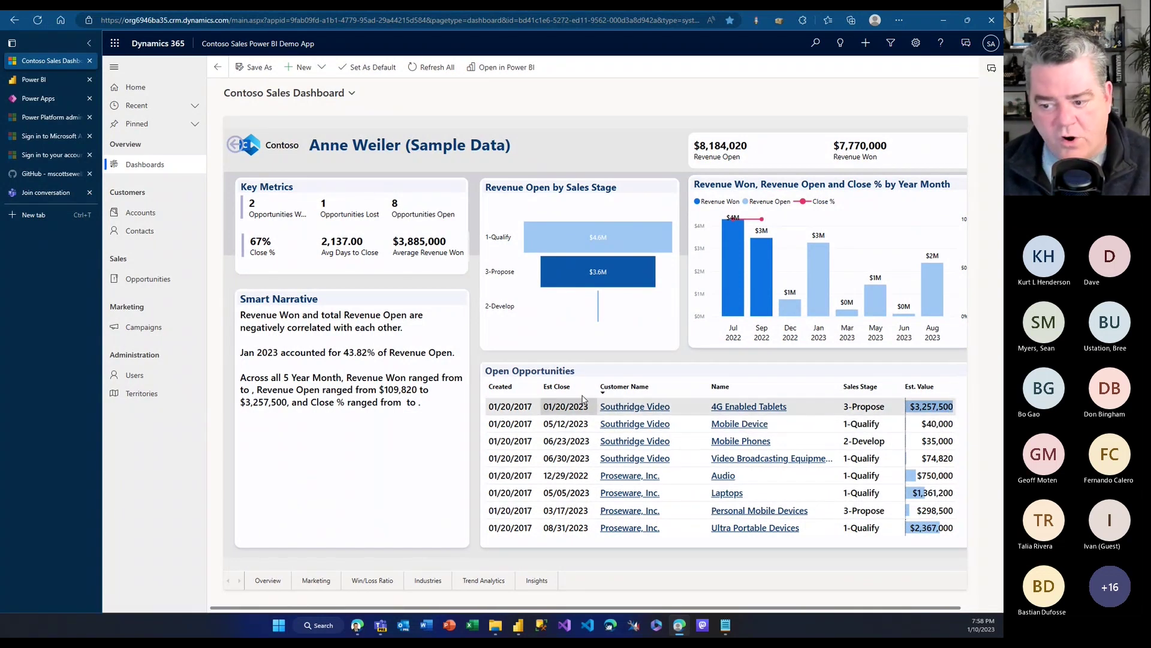
click(618, 412)
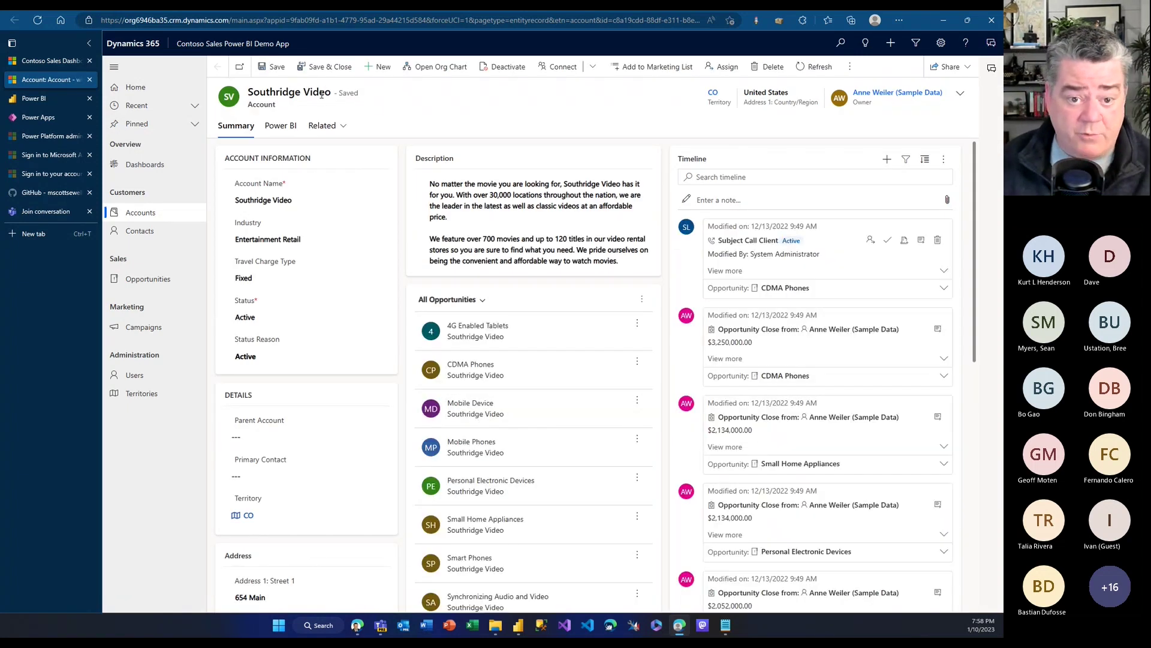
Switch to Power BI and view the contents of the Solutions workspace.
click(42, 101)
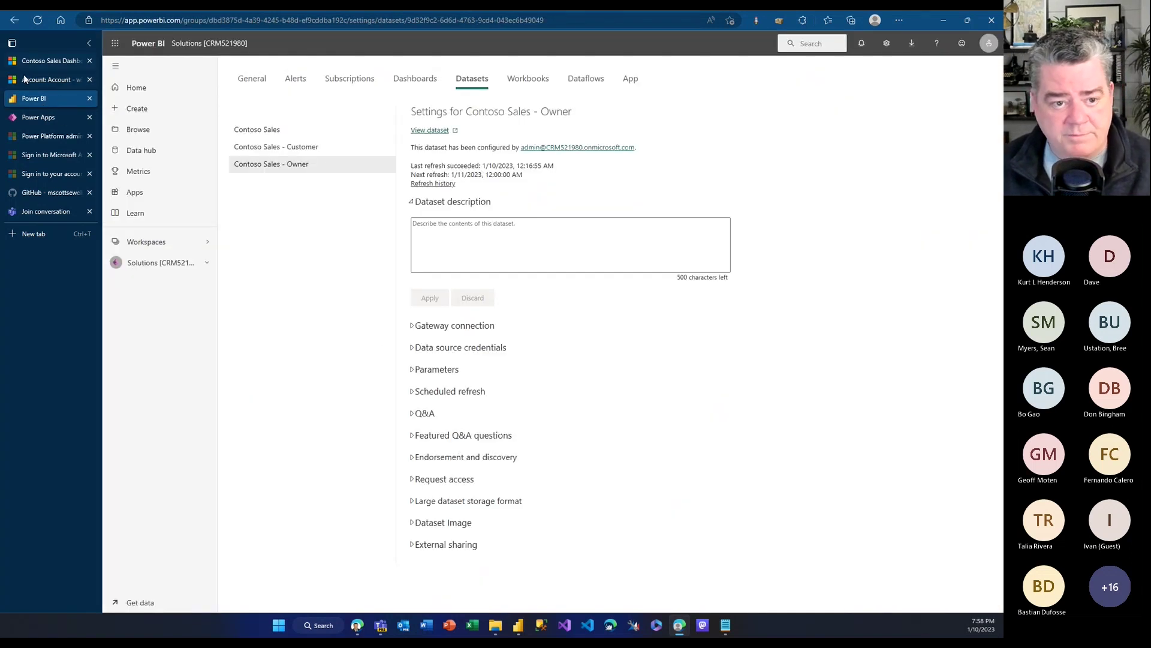
click(41, 82)
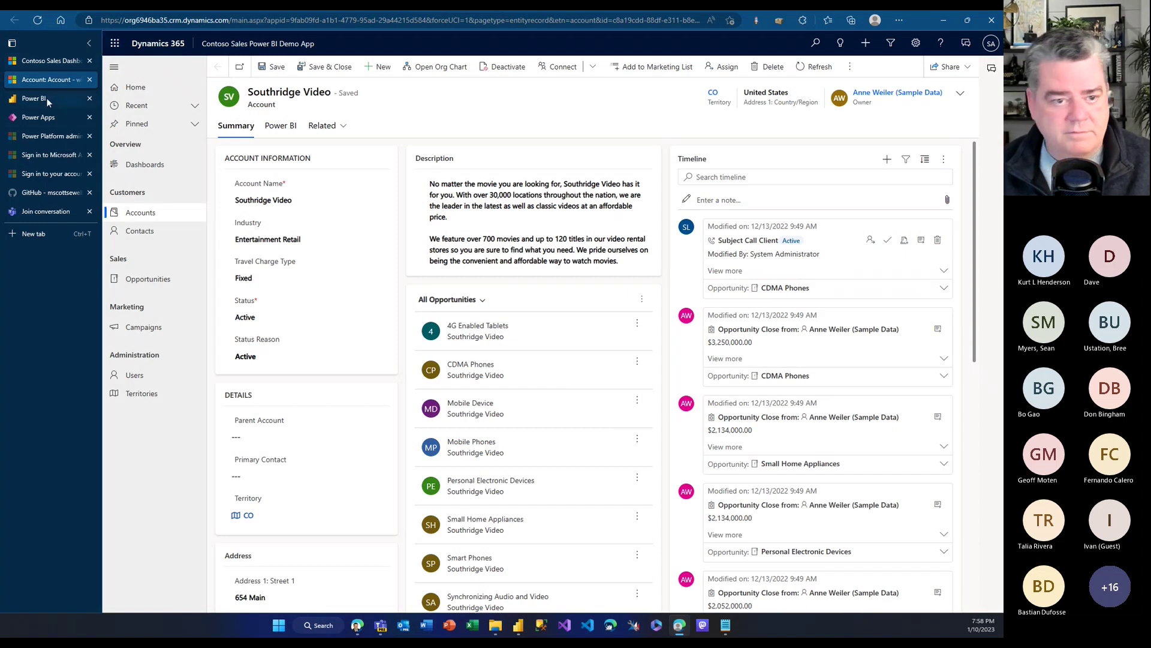
click(46, 98)
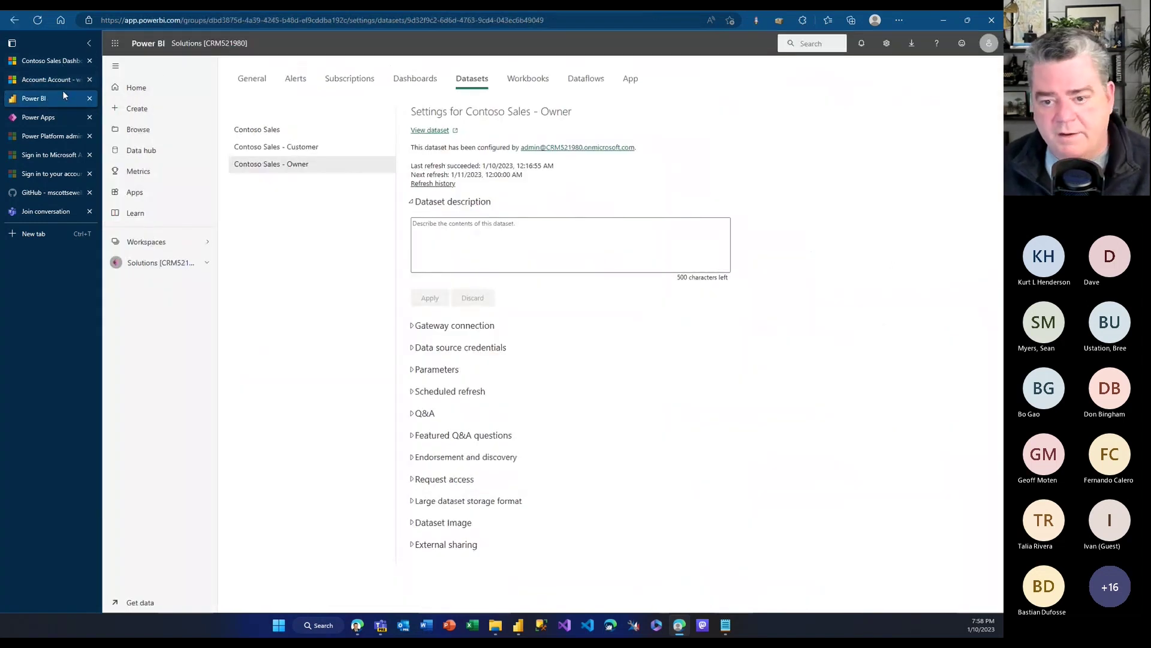
click(150, 264)
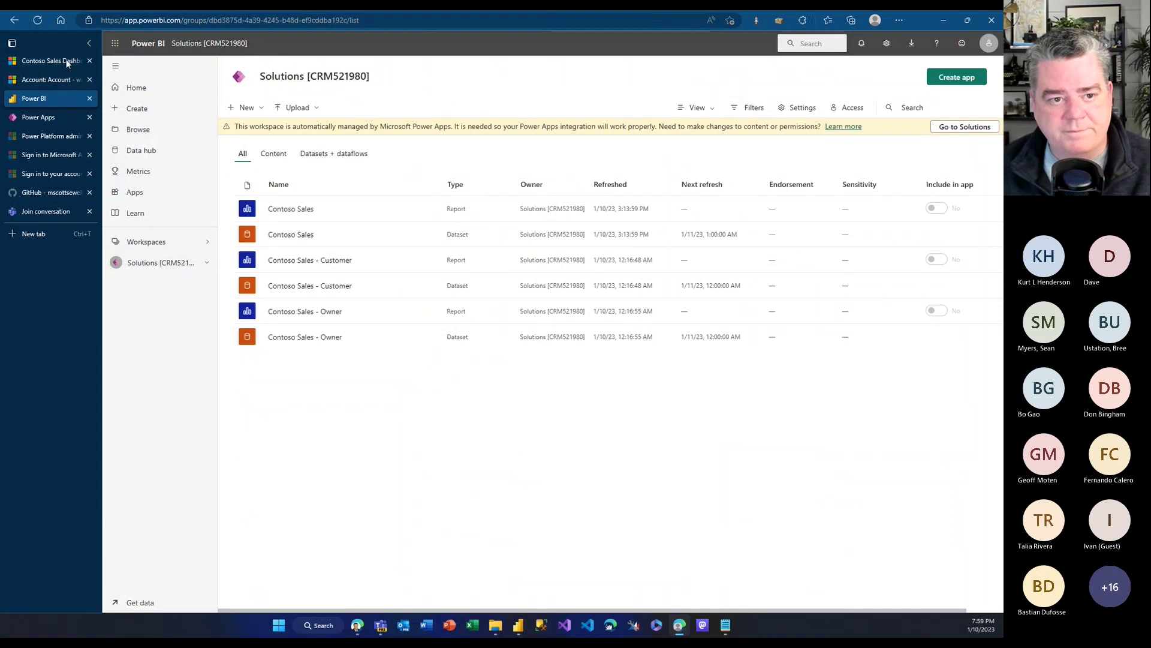
Return to the Contoso Sales Dashboard and open the Ultra Portable Devices opportunity, highlighting its title.
click(49, 63)
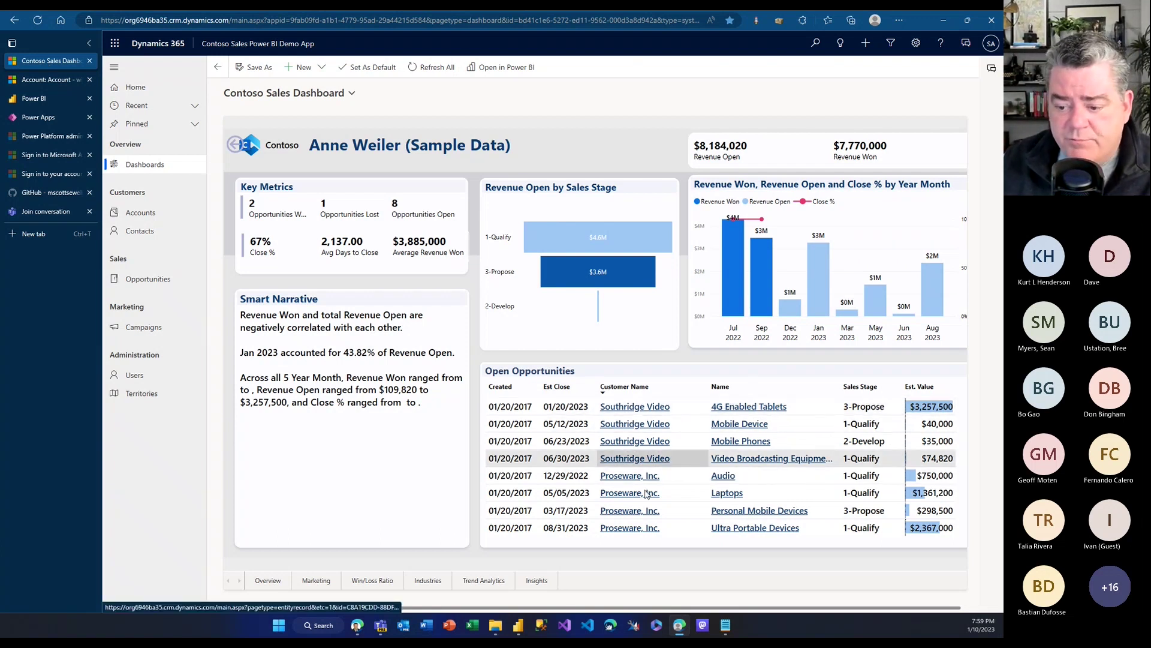
click(756, 531)
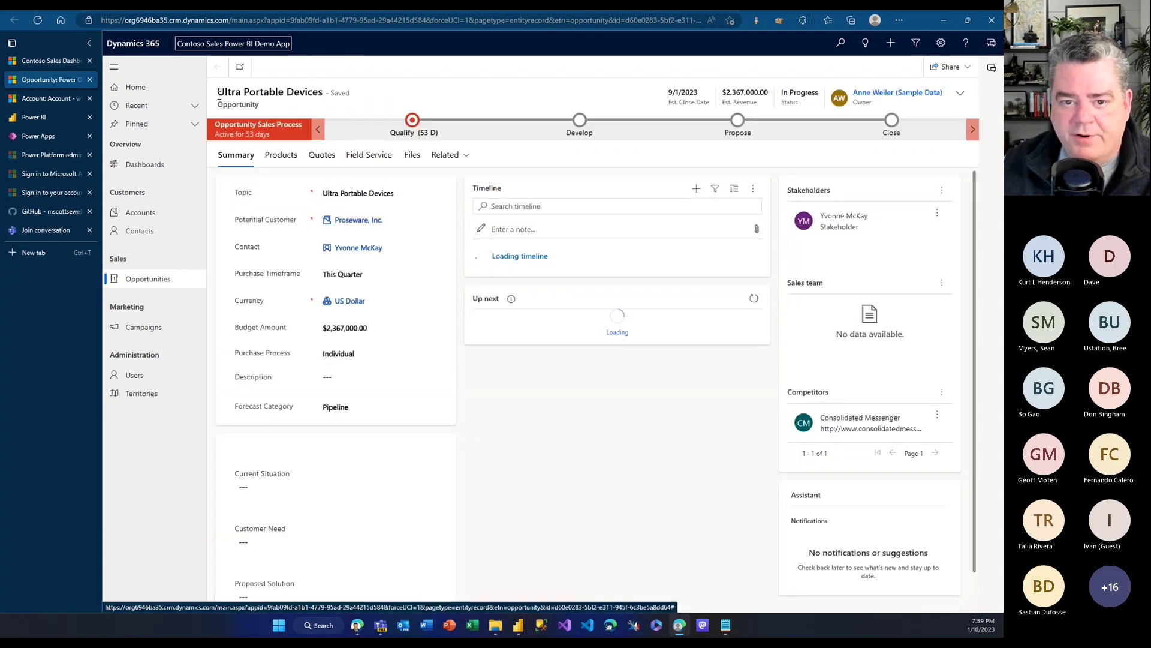
drag(219, 94, 326, 98)
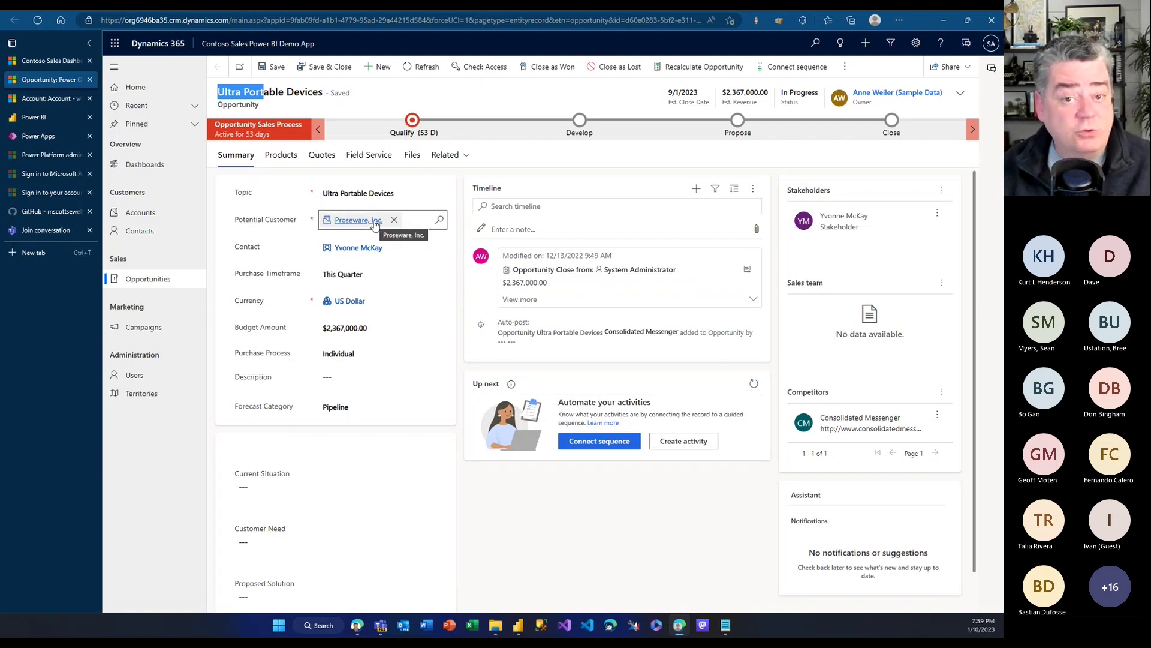
Return from the salesperson detail to the dashboard overview, open its Marketing page, and collapse the browser's tab list.
click(62, 59)
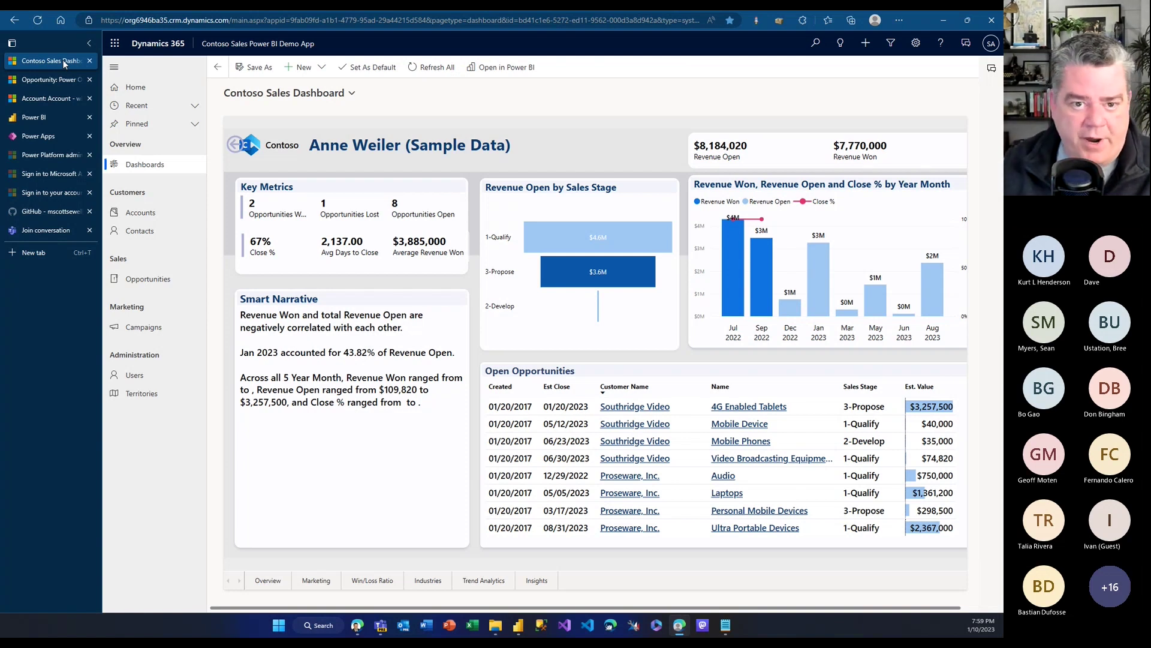
click(238, 149)
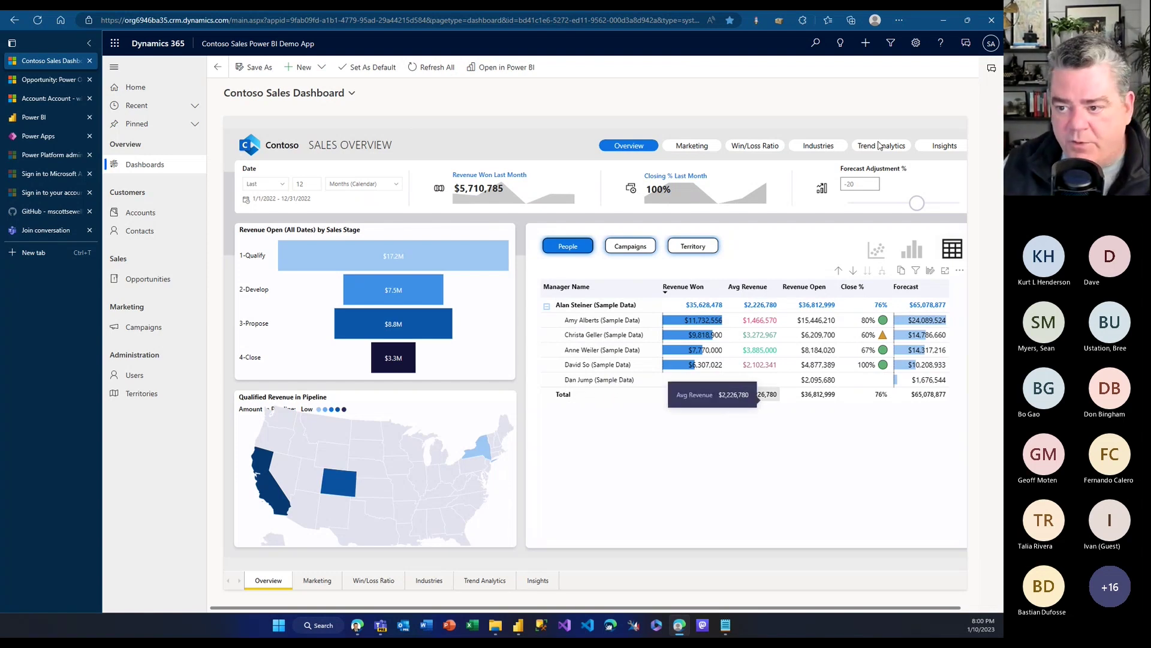
click(701, 150)
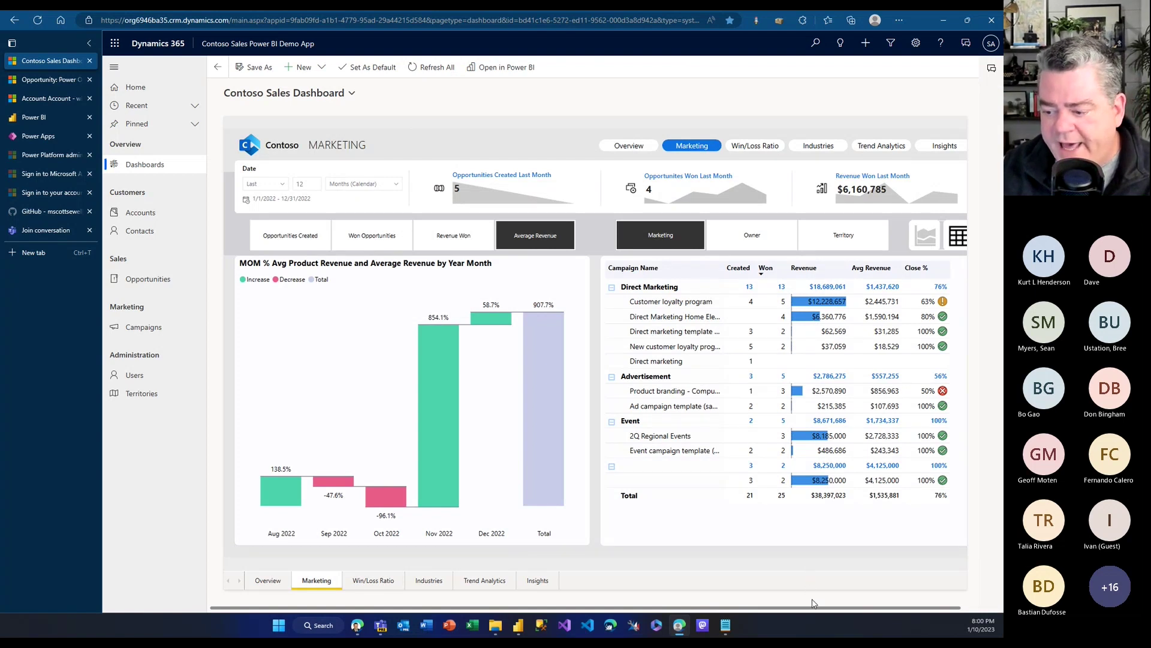
drag(817, 608, 862, 610)
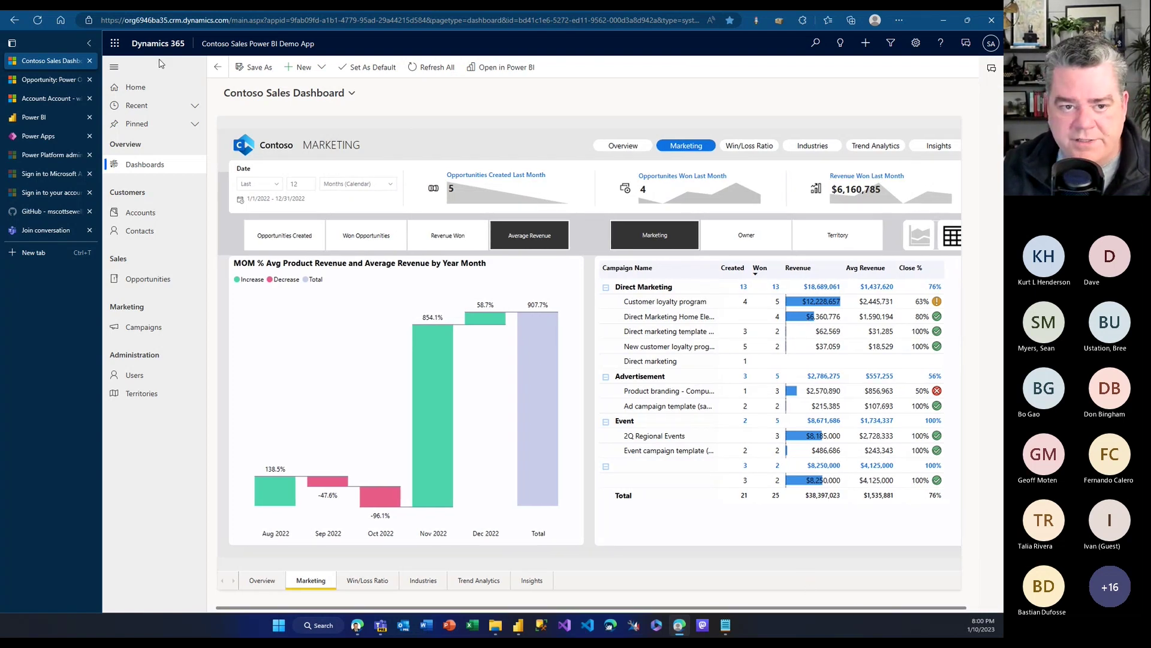
click(88, 44)
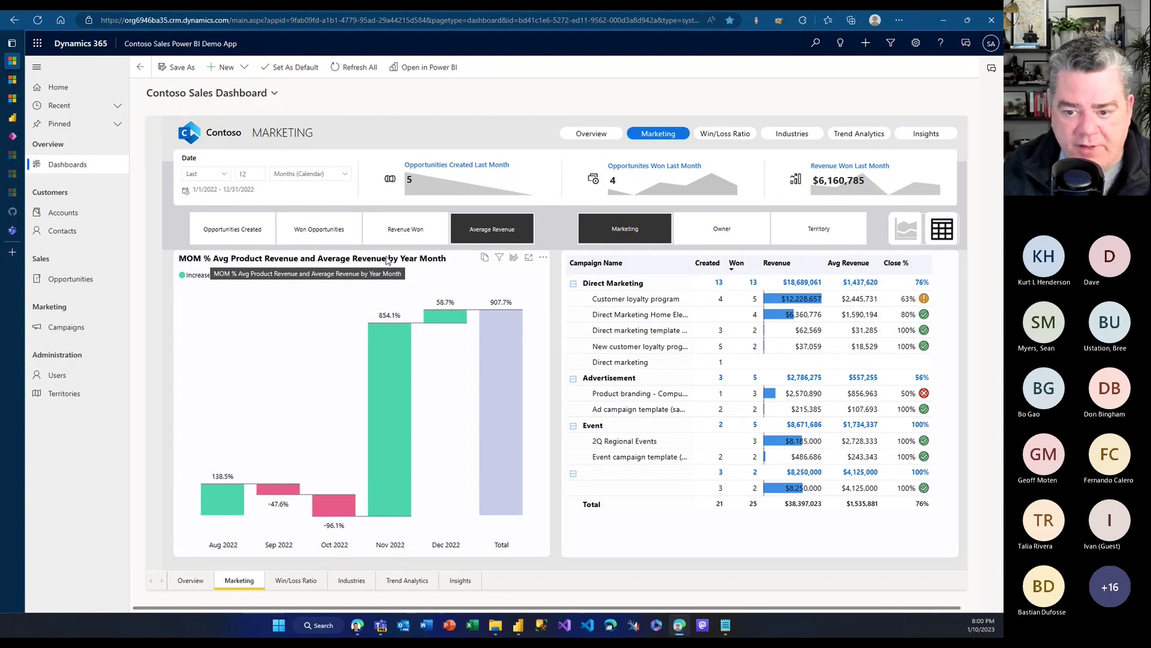
View the Marketing chart by Revenue Won, Won Opportunities, Opportunities Created and Average Revenue, and switch the campaign table to Owner.
click(412, 236)
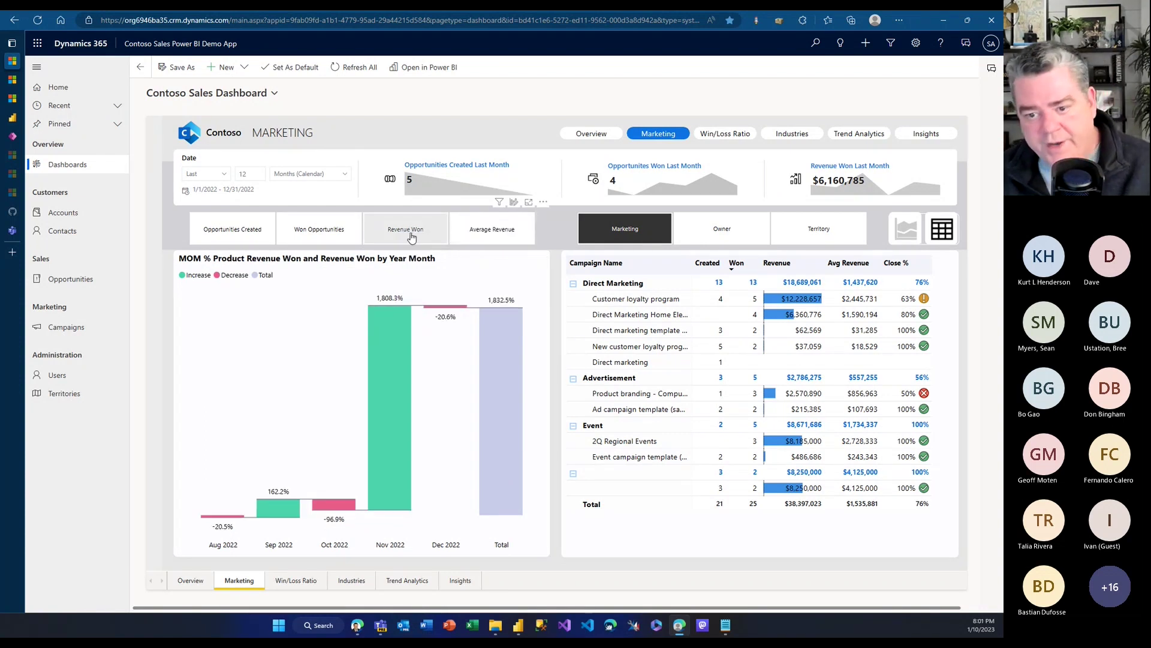
click(343, 236)
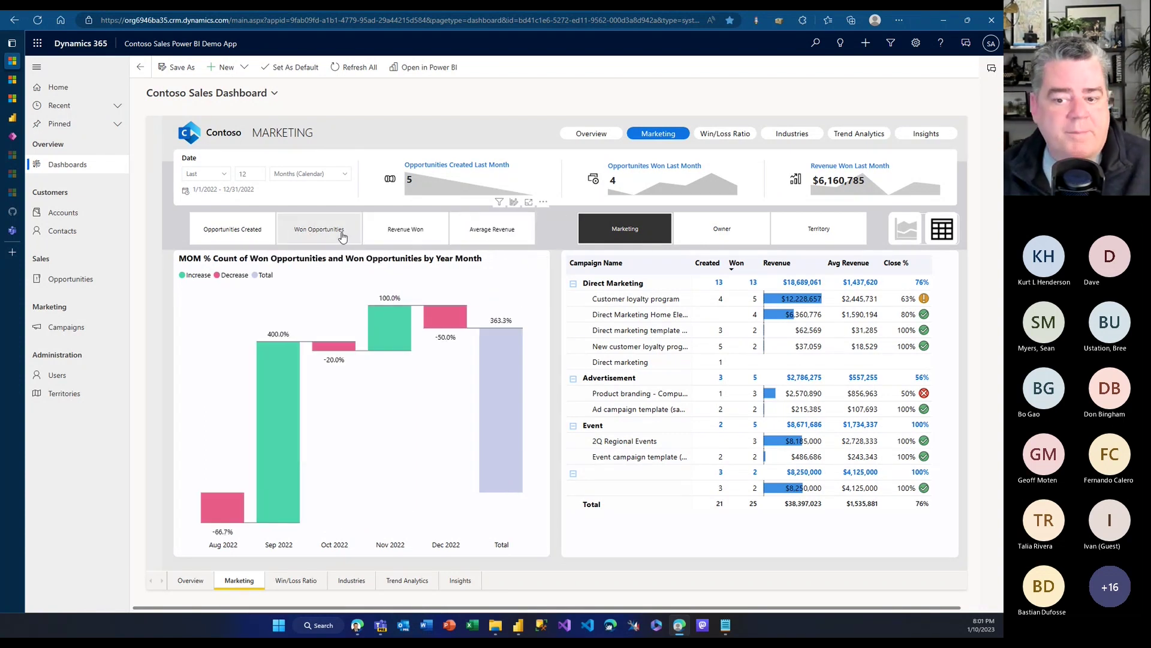
click(211, 234)
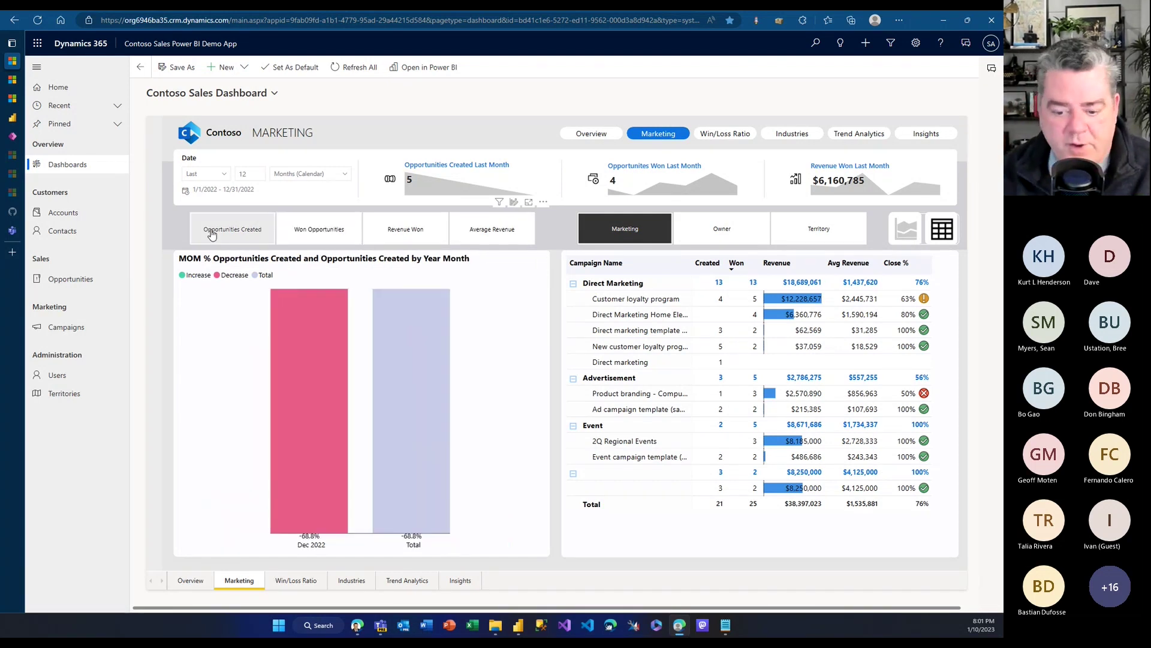
click(492, 226)
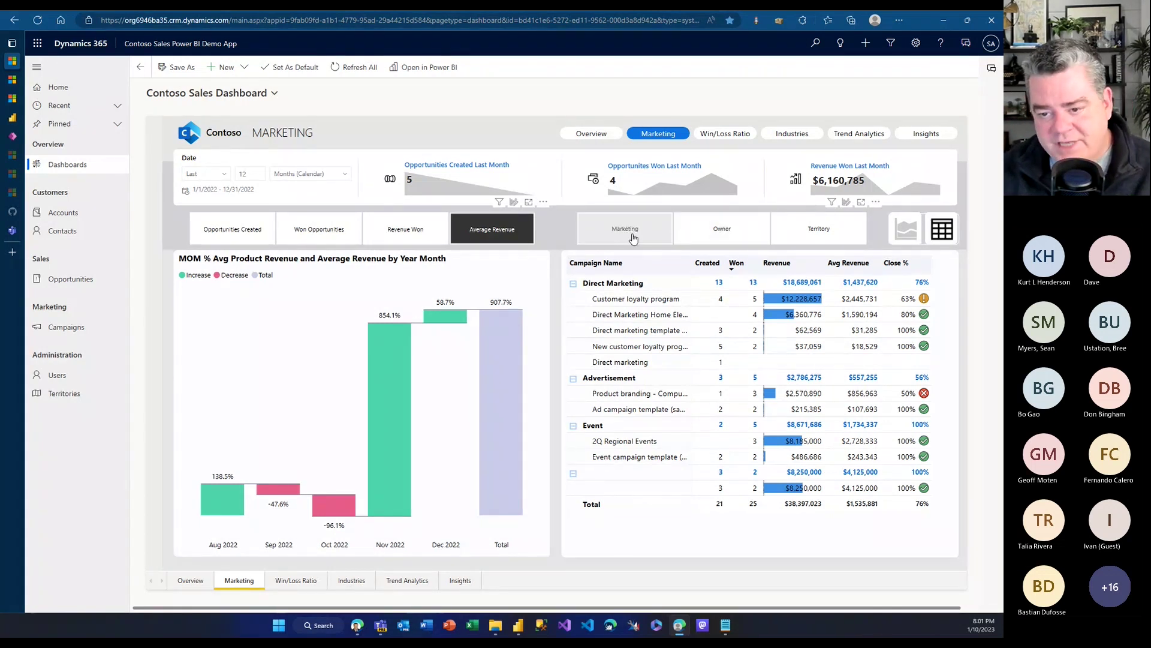
click(730, 233)
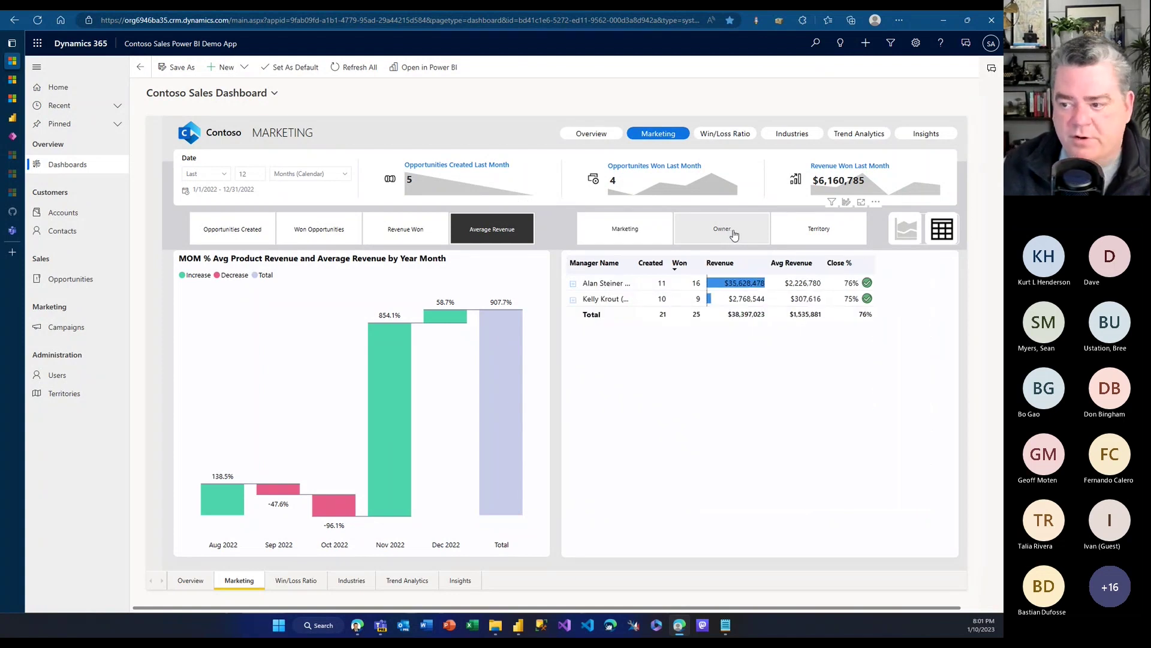
Expand the second manager in the Owner table, and switch the breakdown to Territory shown as an area chart.
click(573, 301)
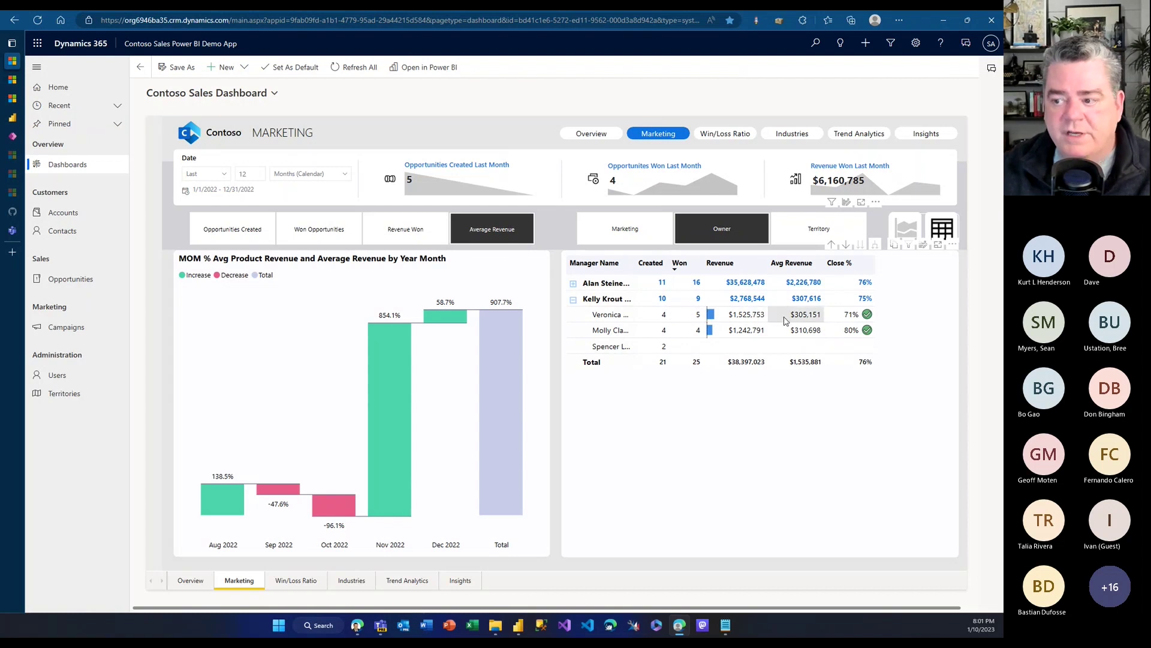
click(827, 237)
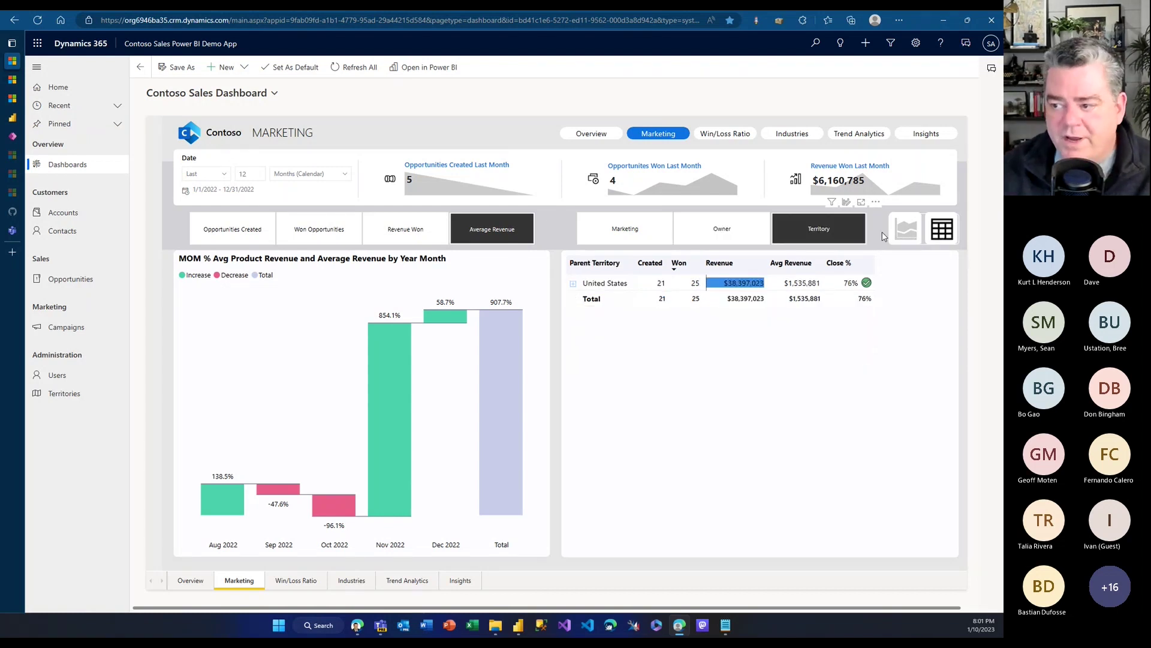
click(918, 238)
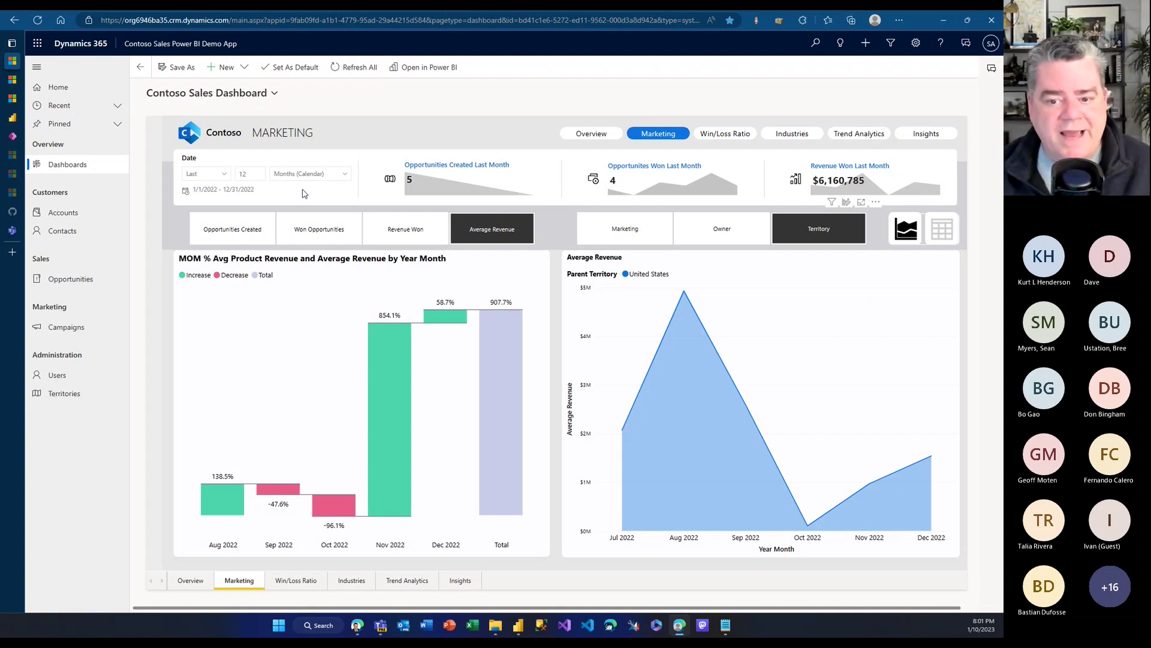
View the Marketing charts by Revenue Won and by Won Opportunities.
click(421, 239)
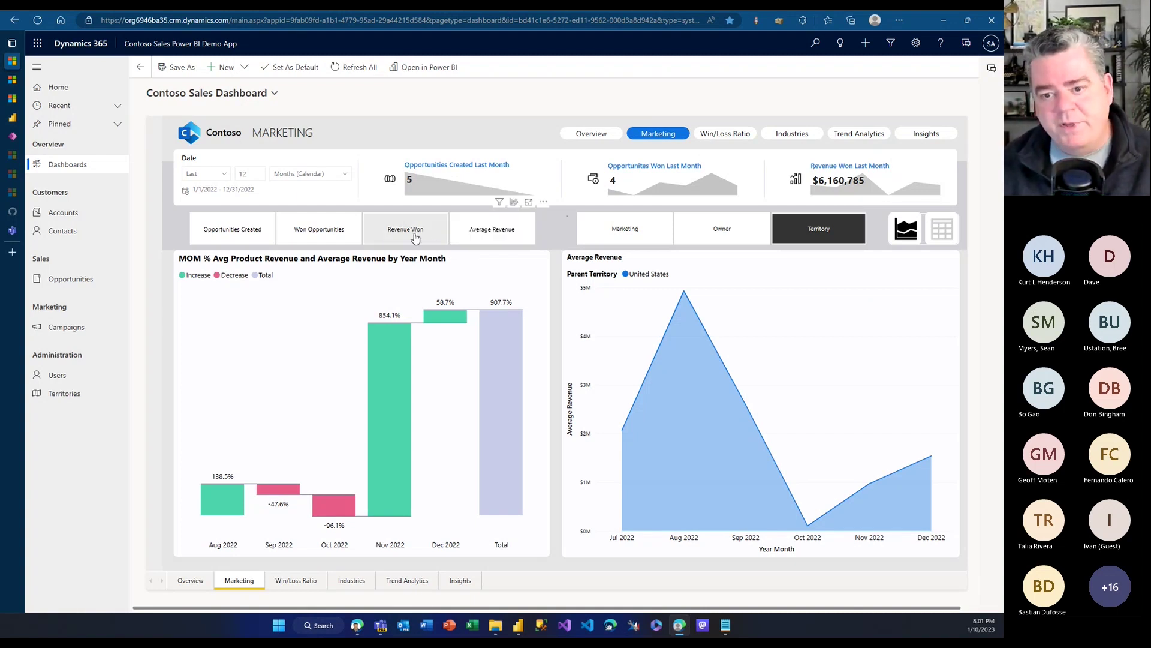
click(331, 239)
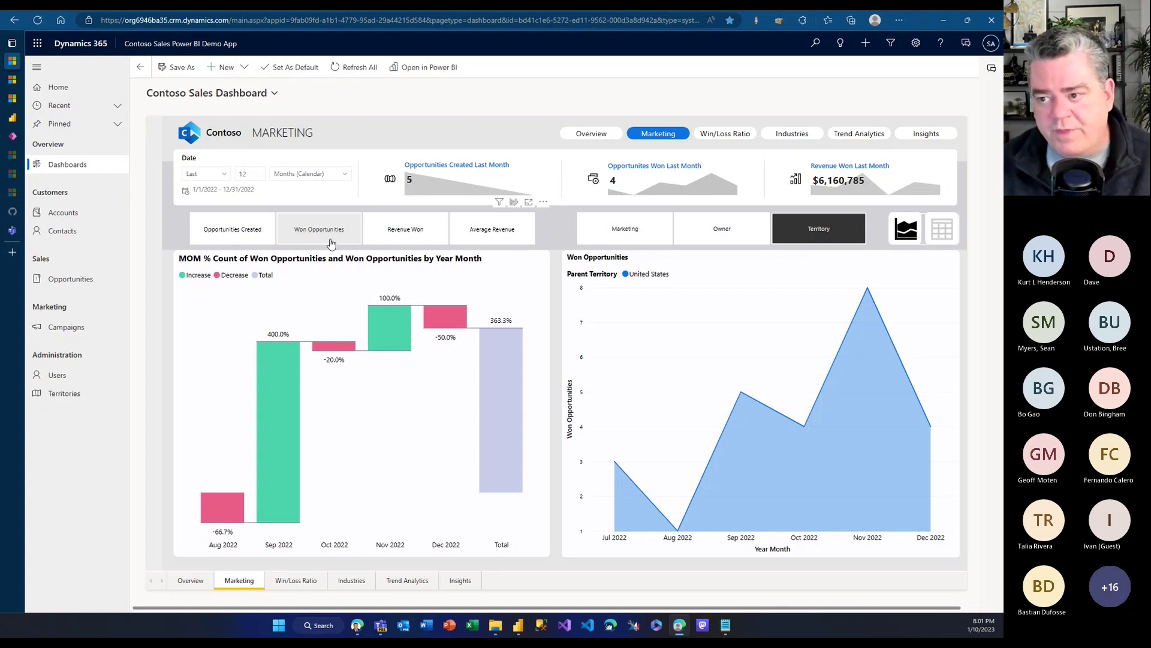
click(331, 242)
On the Win/Loss Ratio page, filter to the two owners with the lowest Close % and check a salesperson's drill-through options in the table.
click(732, 137)
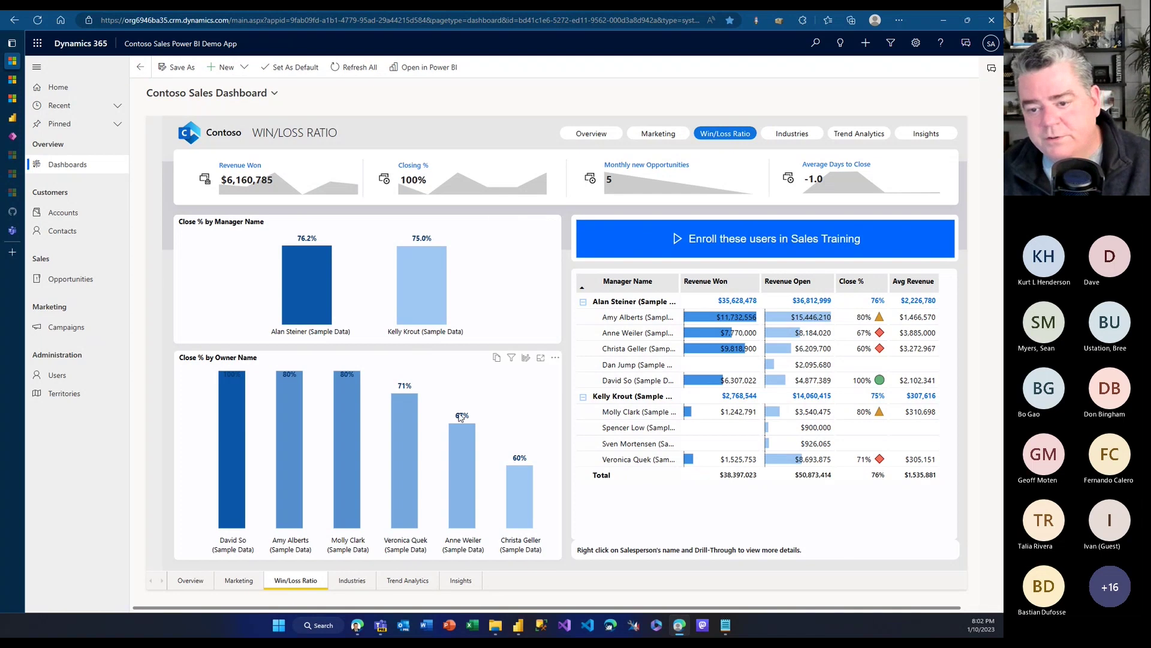
click(458, 487)
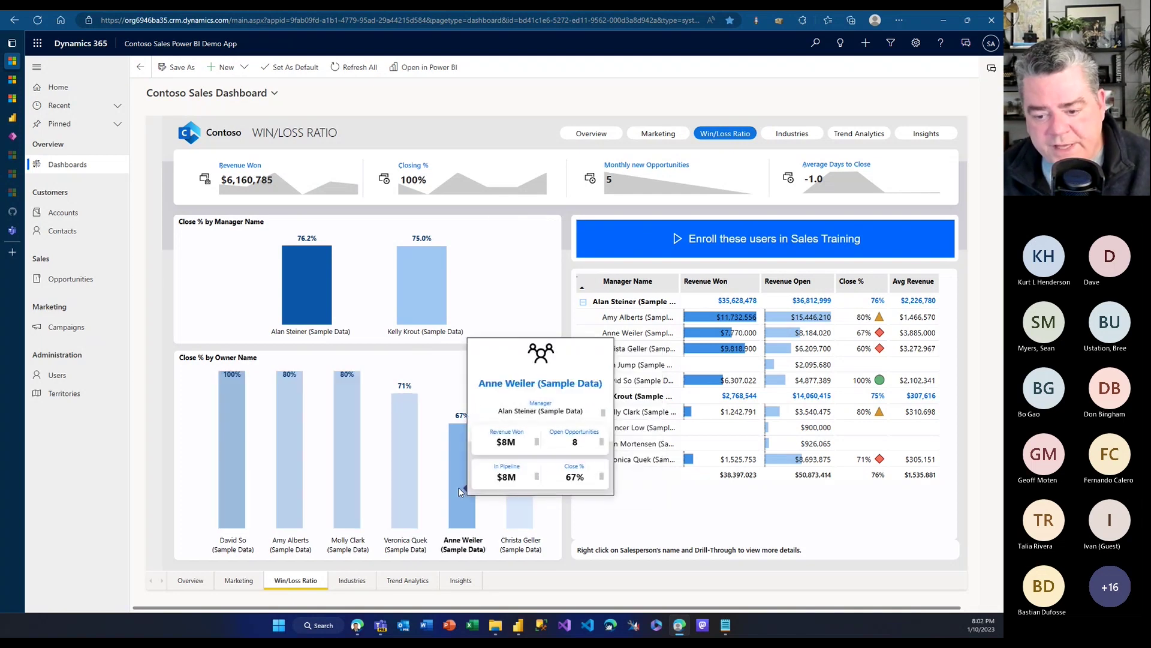
ctrl+click(405, 459)
drag(546, 365, 363, 573)
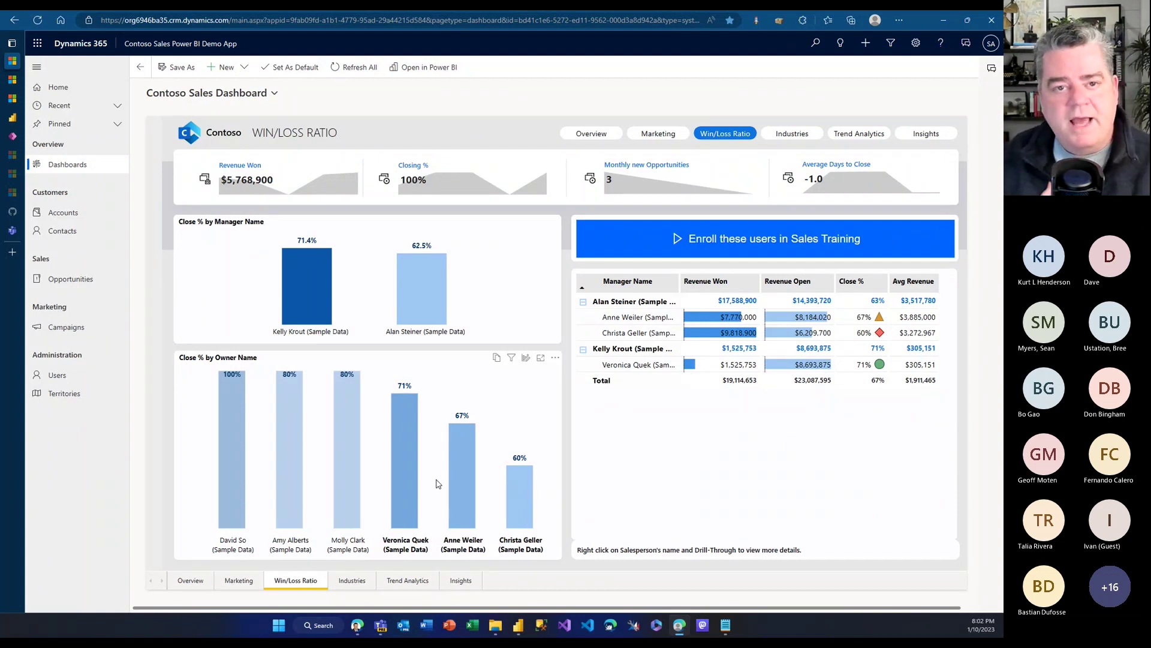
drag(543, 387, 429, 576)
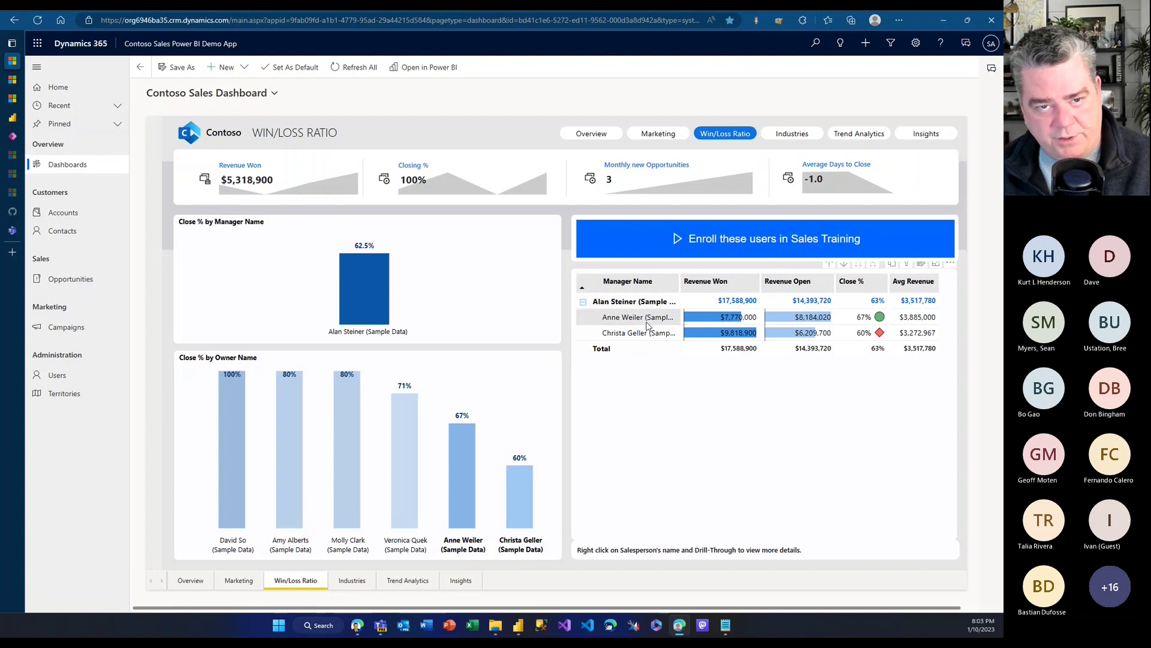
right_click(647, 324)
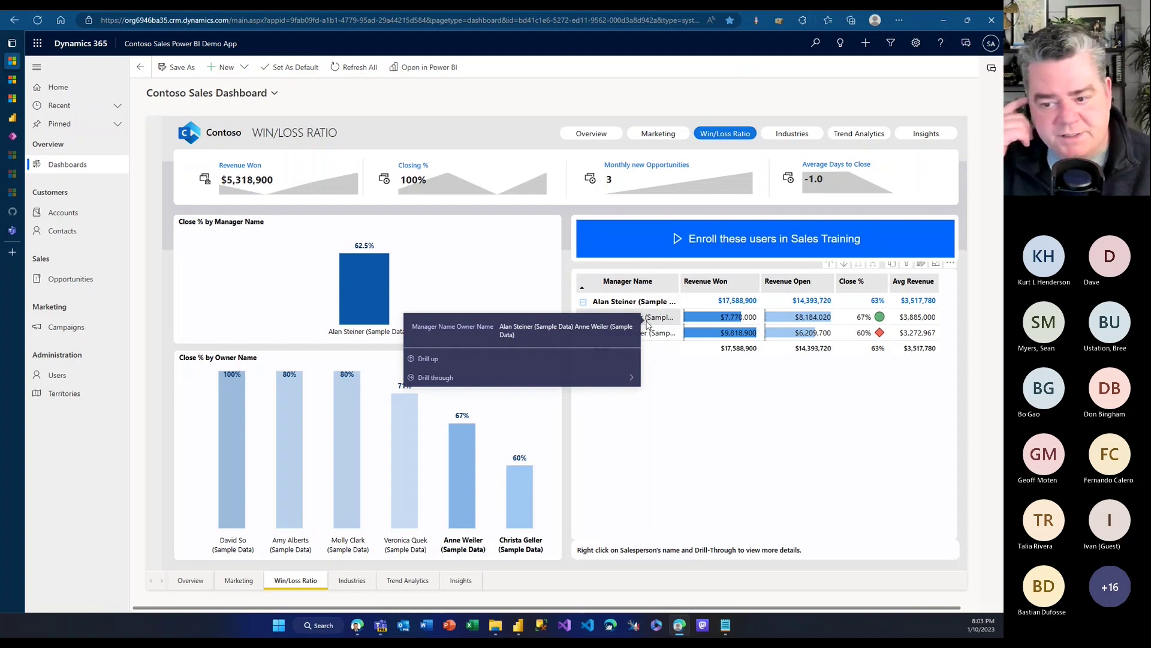
key(Escape)
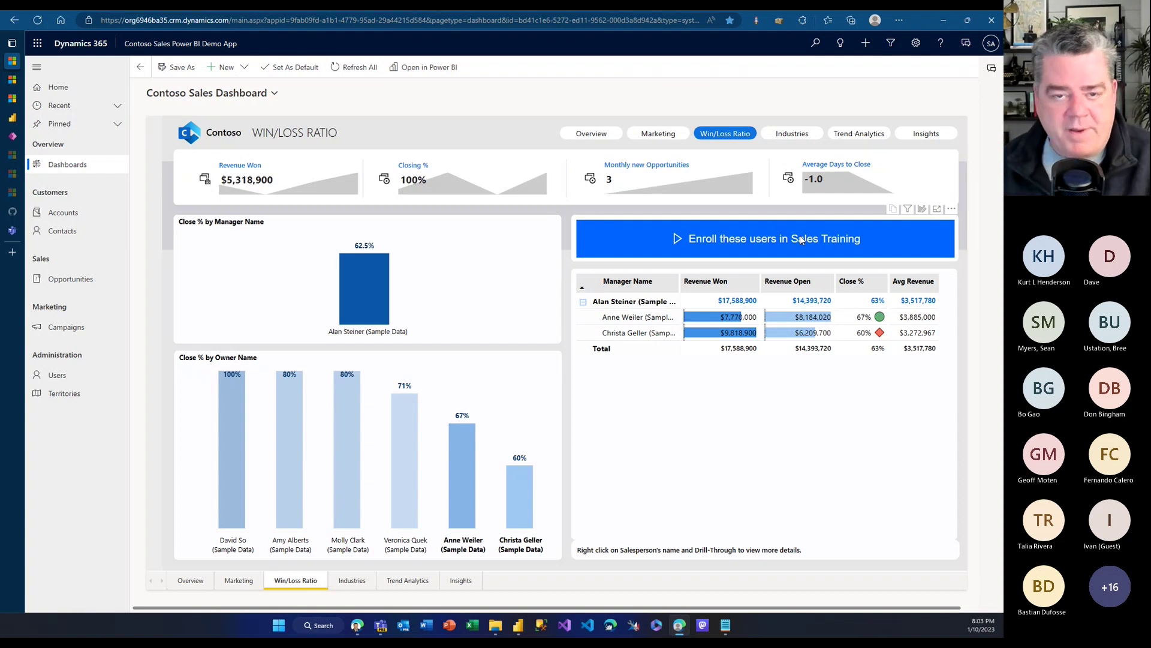
On the Industries page, drill through A. Datum Corporation to its Customer Detail, and return to the industry overview.
click(790, 138)
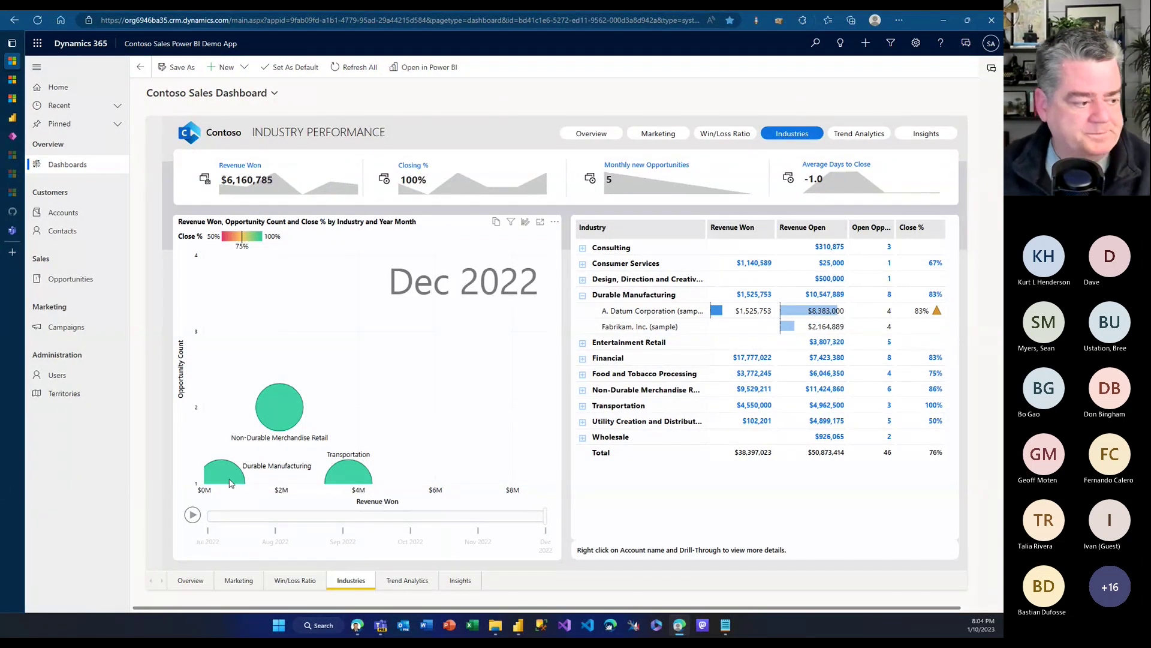
mouse_move(230, 482)
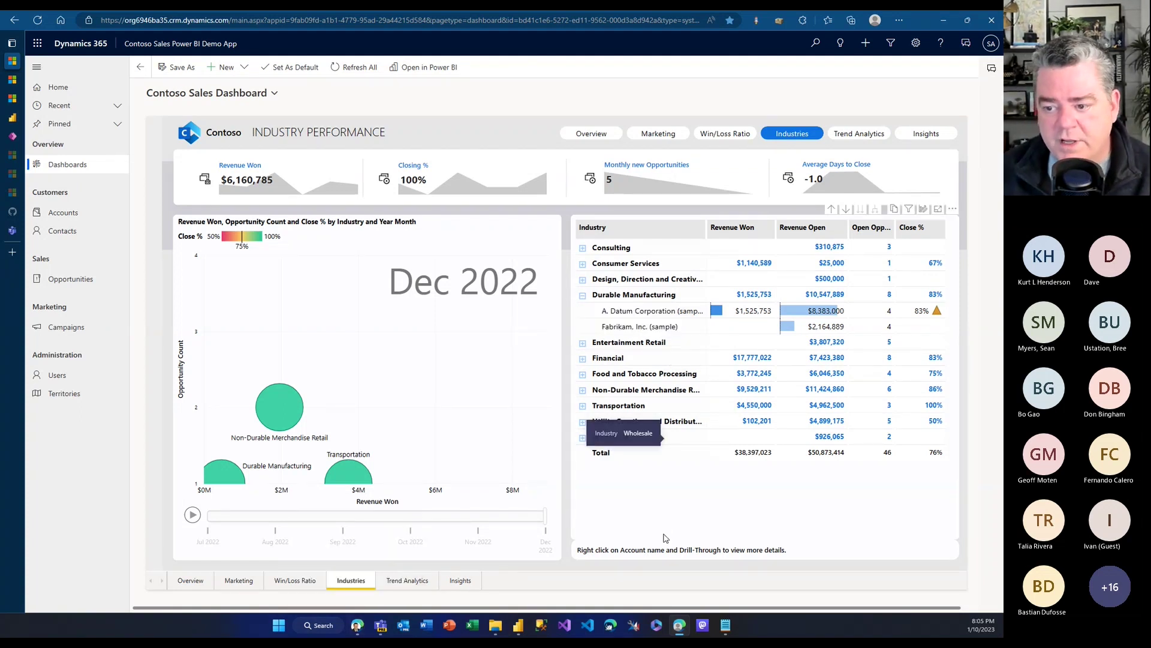
right_click(634, 316)
mouse_move(690, 389)
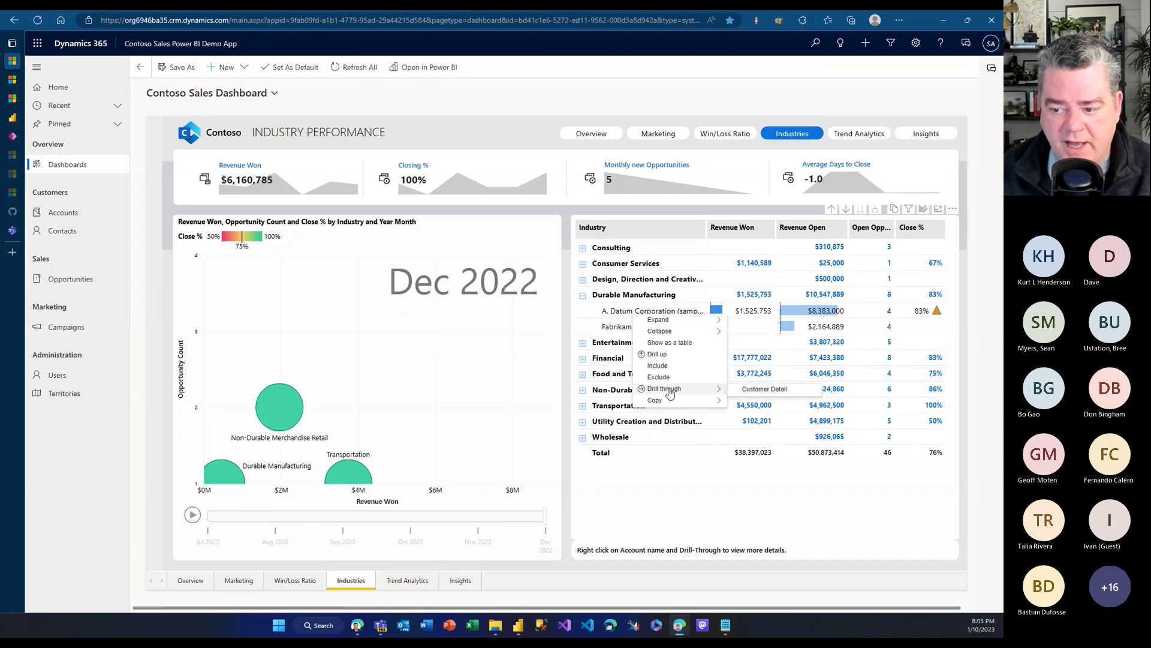
click(767, 391)
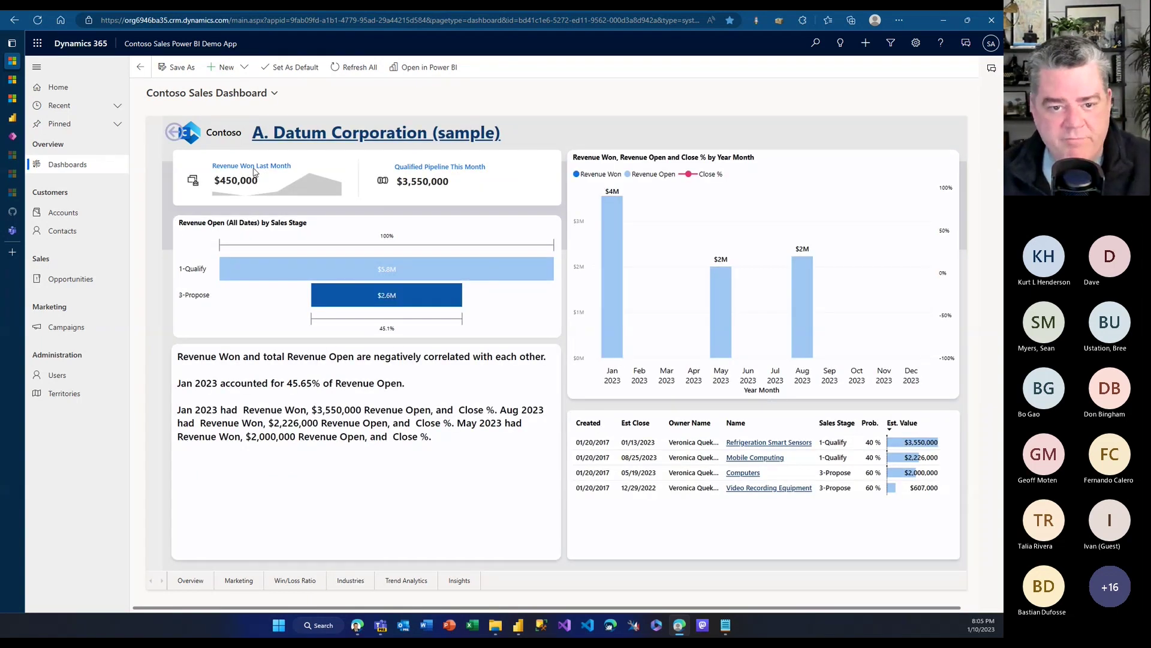
click(179, 140)
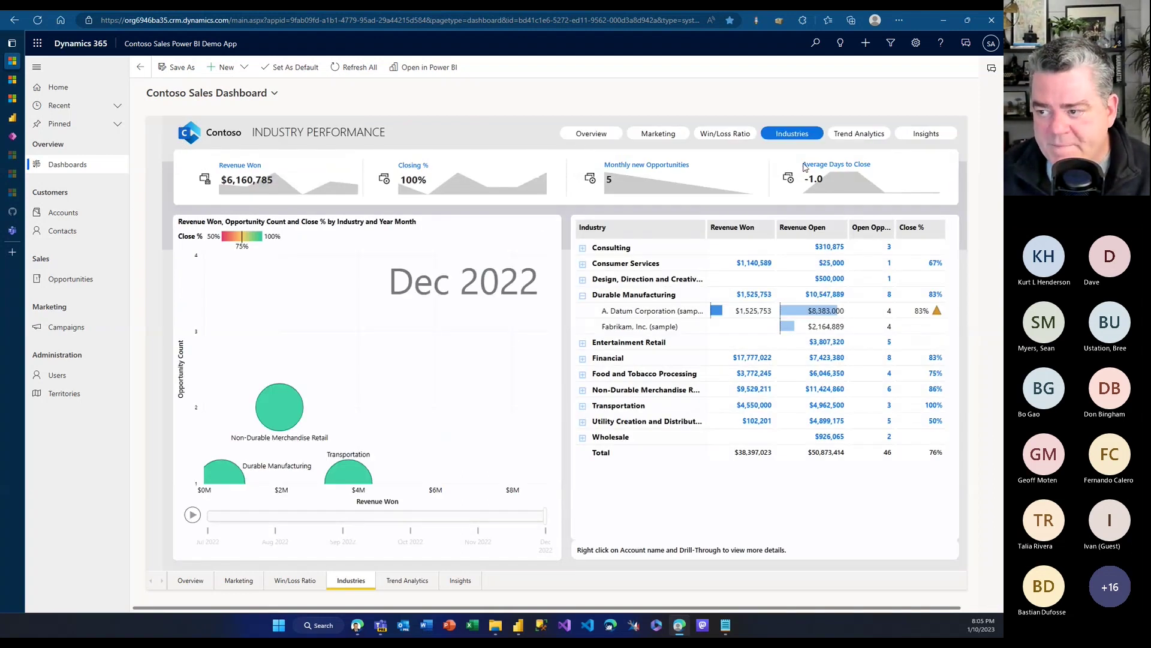
Open the Trend Analytics page and examine the upper Revenue Won by Date chart.
click(858, 136)
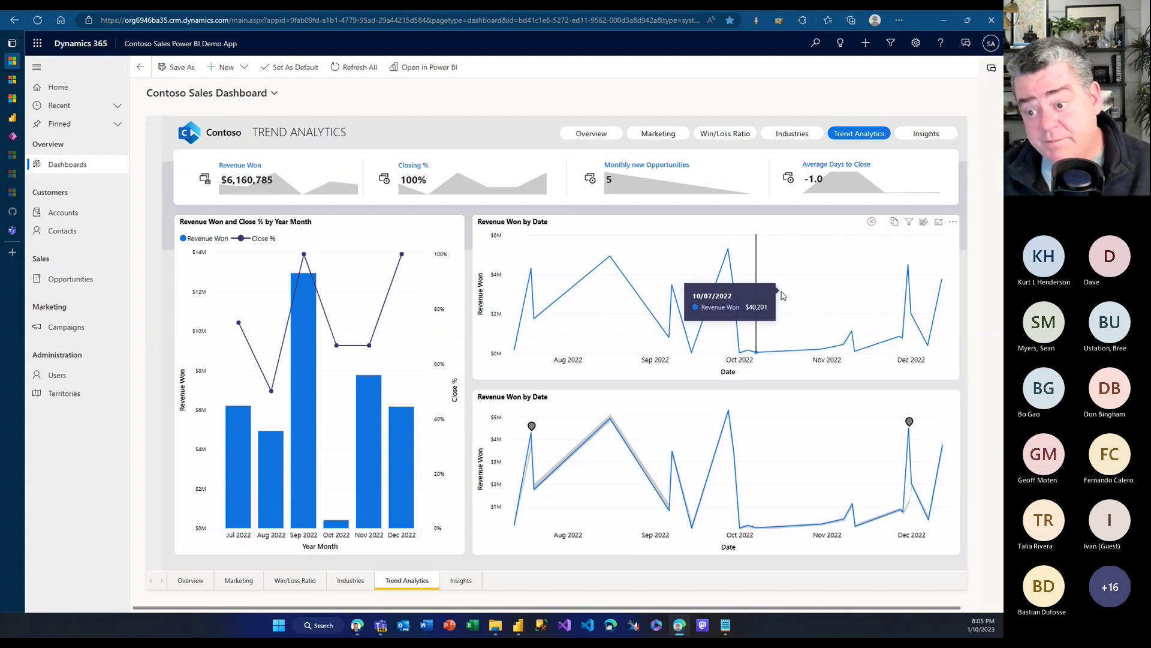
mouse_move(873, 224)
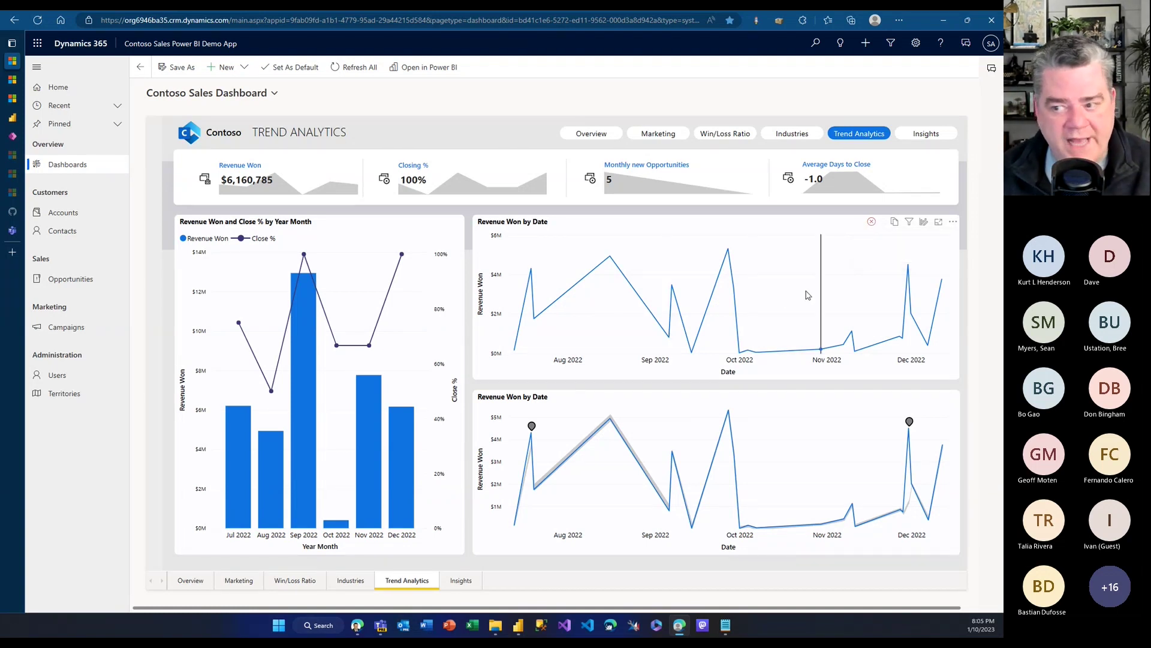
mouse_move(873, 226)
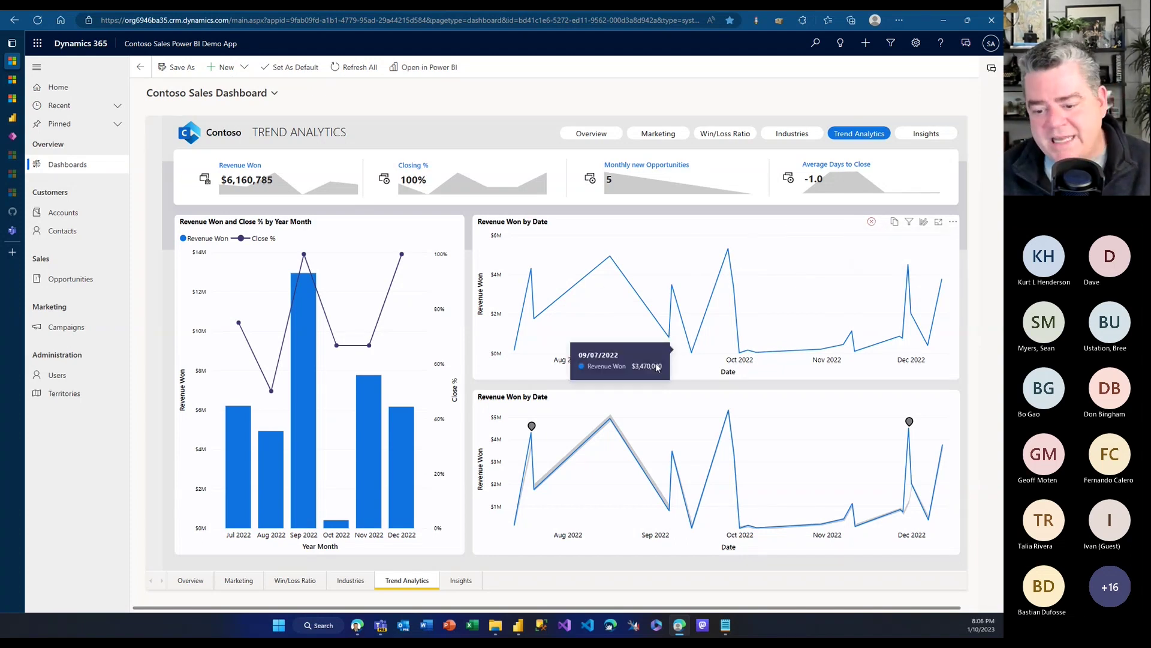
Switch to the Contoso Sales Dashboard in the other browser window, reload it, and open its Trend Analytics page.
click(362, 630)
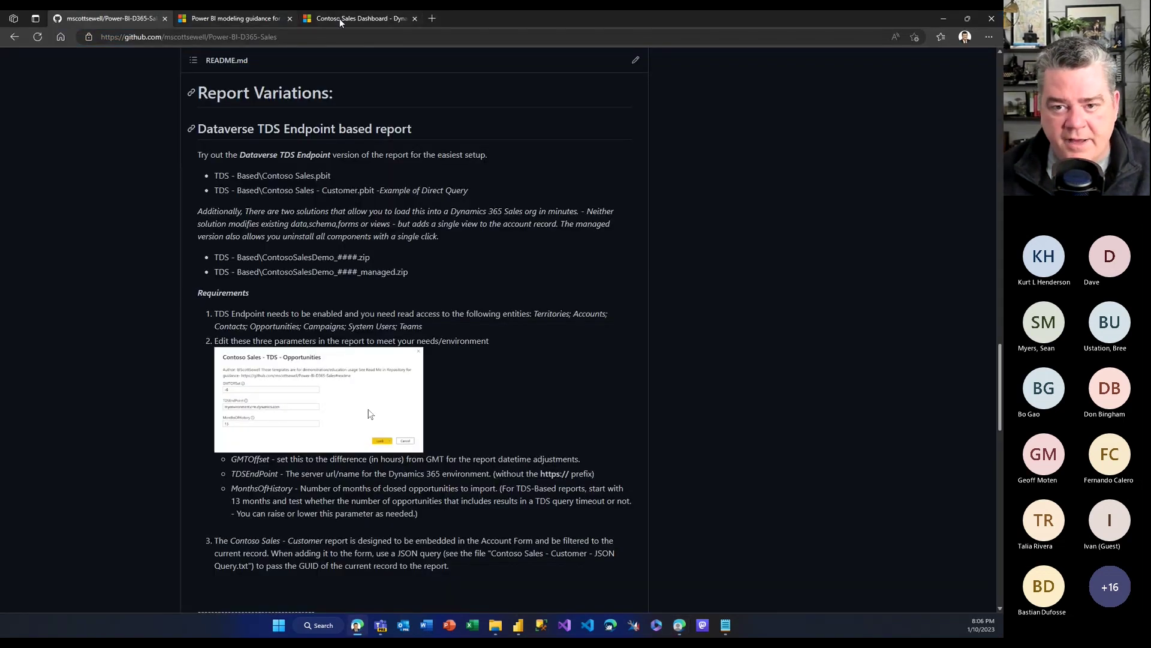
click(340, 20)
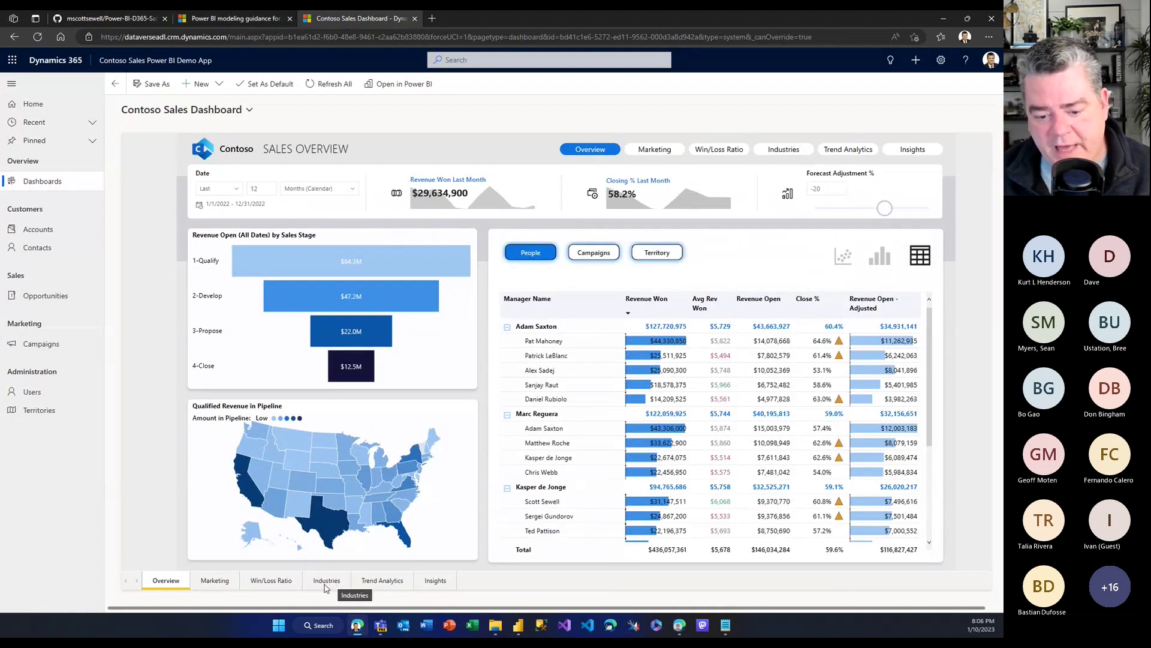
click(378, 584)
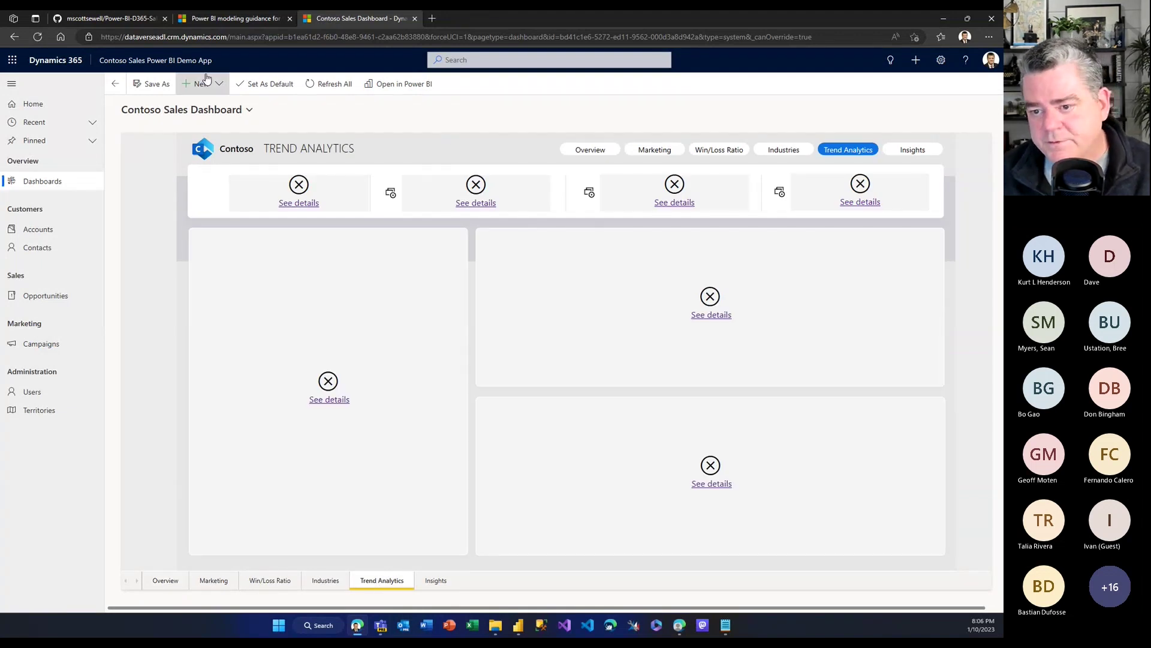
key(F5)
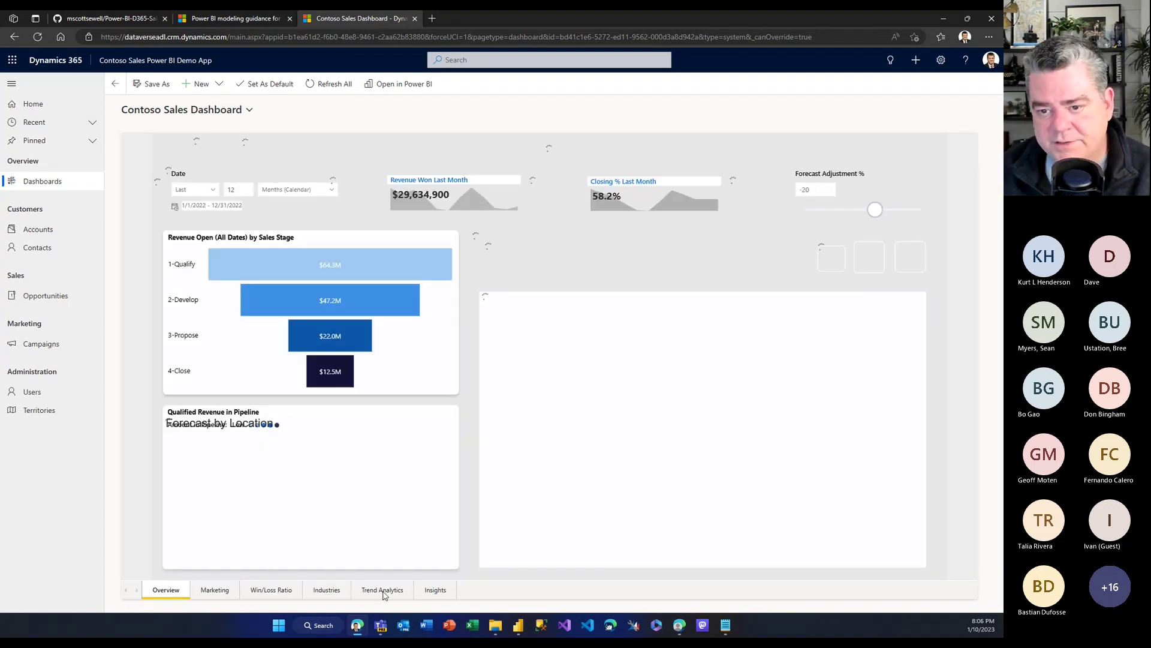
click(384, 592)
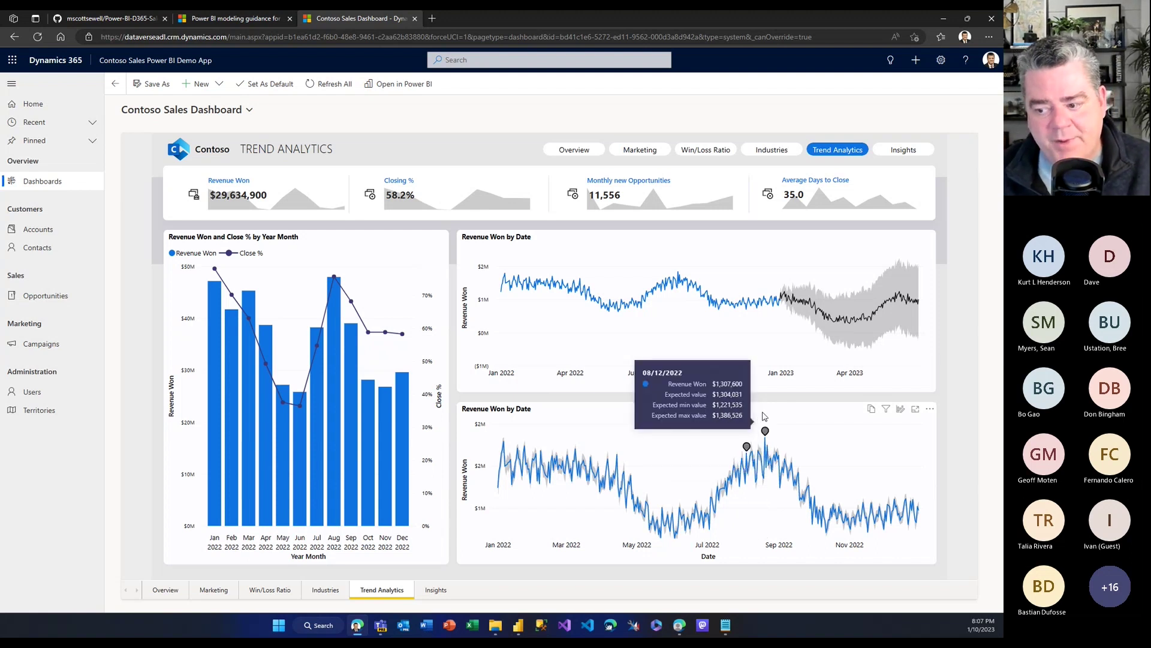
Open the explanation of the highest Revenue Won anomaly, highlight its summary text, and review the possible explanations.
click(765, 431)
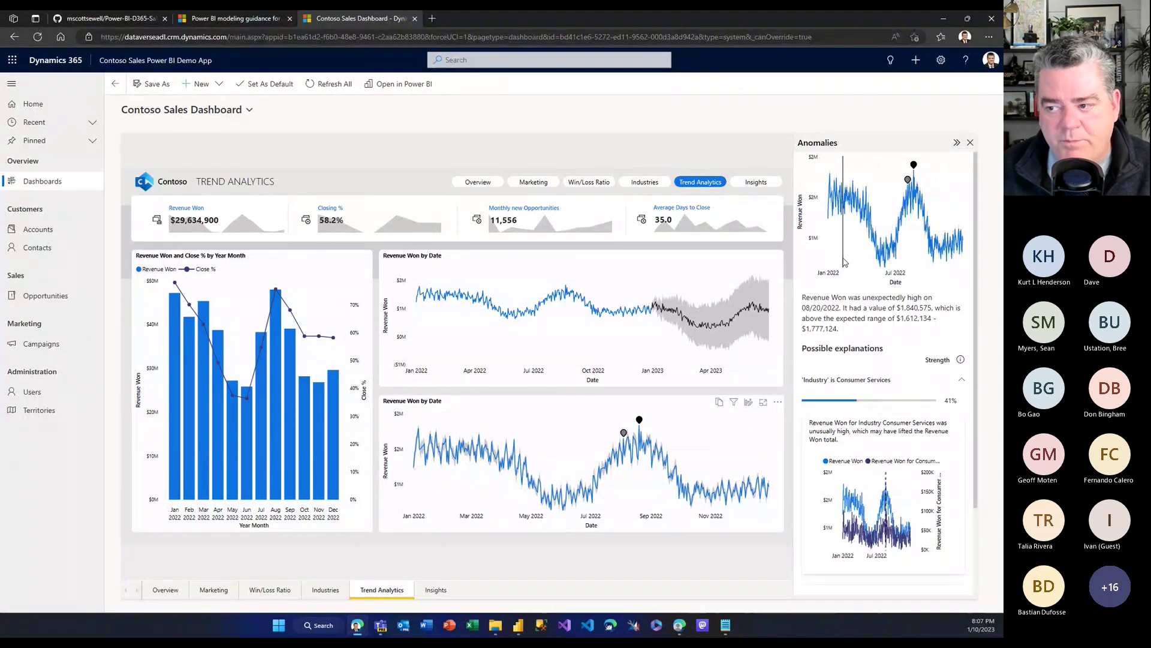
mouse_move(647, 424)
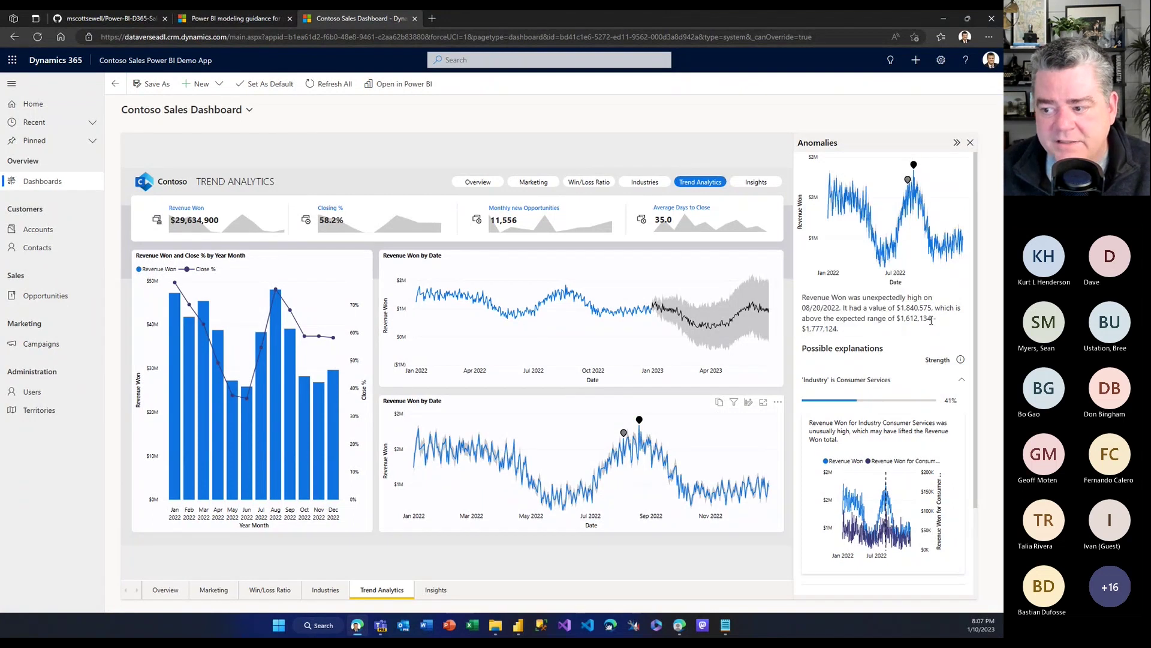
drag(937, 320, 803, 298)
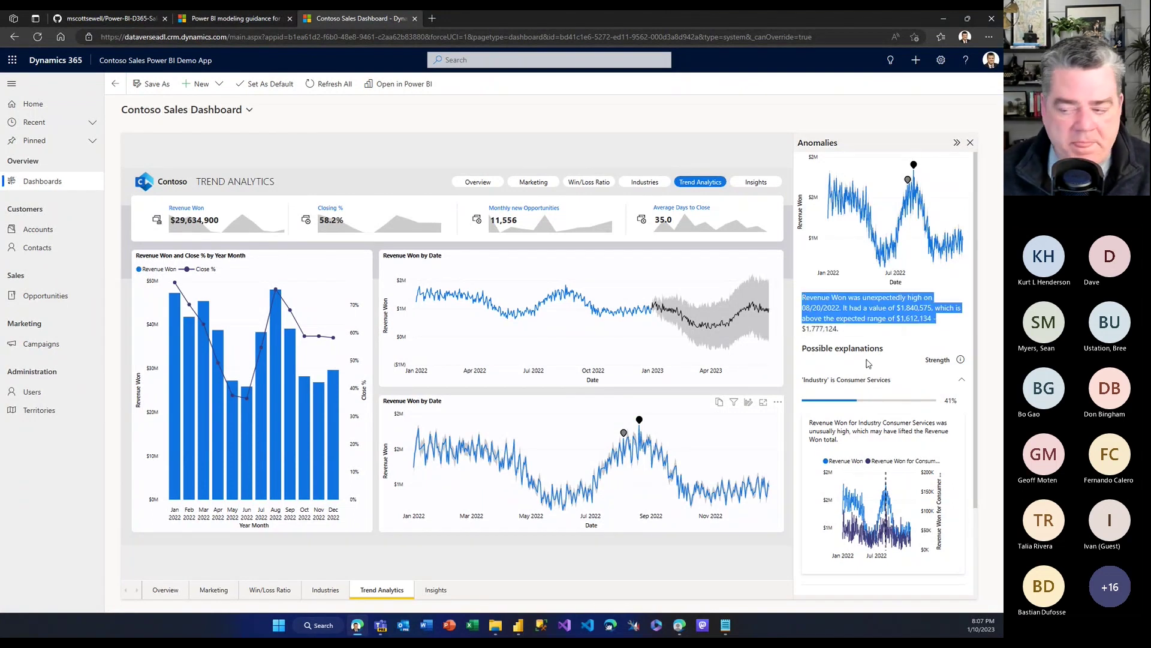
scroll(882, 396, down, 2)
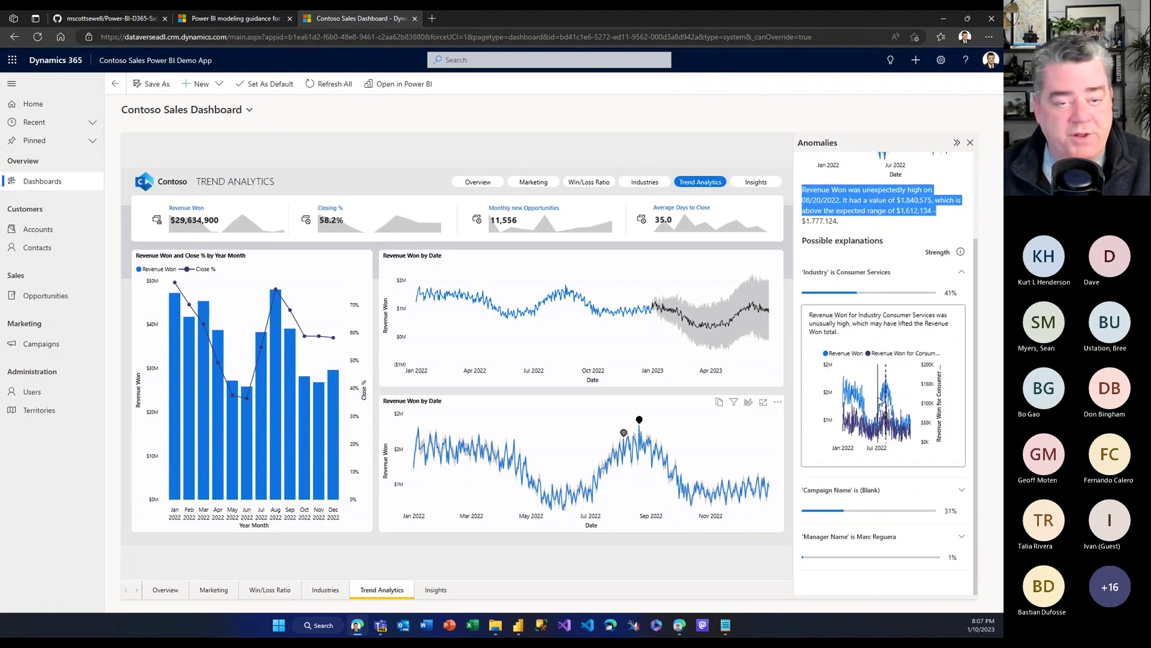
mouse_move(879, 402)
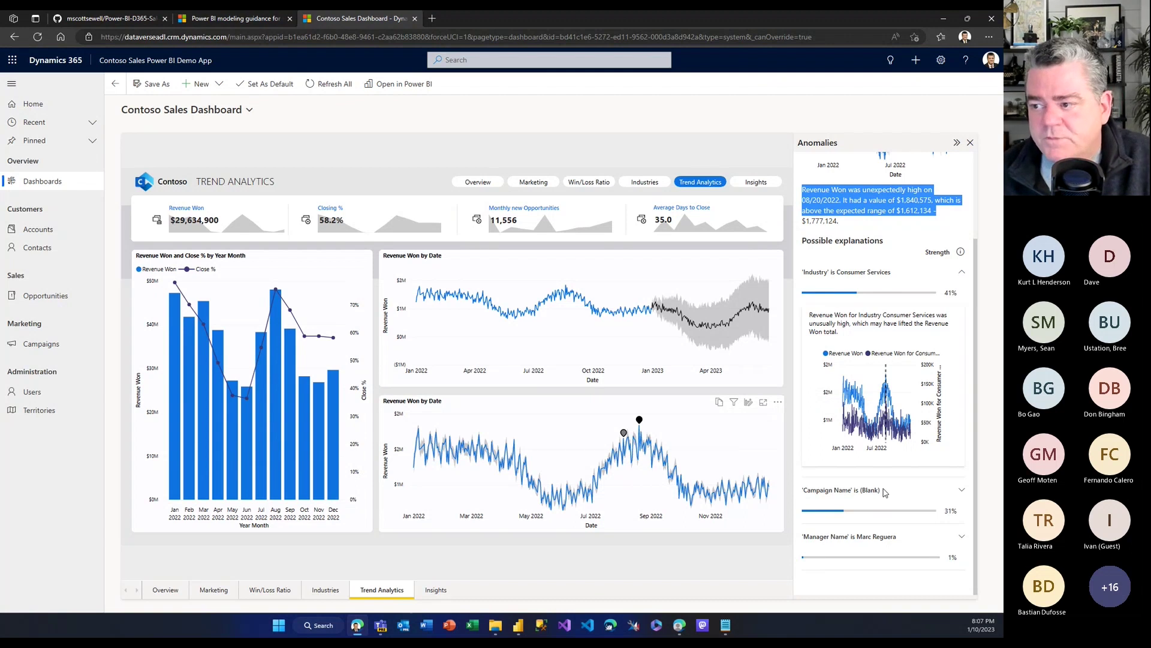
scroll(885, 414, up, 1)
scroll(886, 414, up, 1)
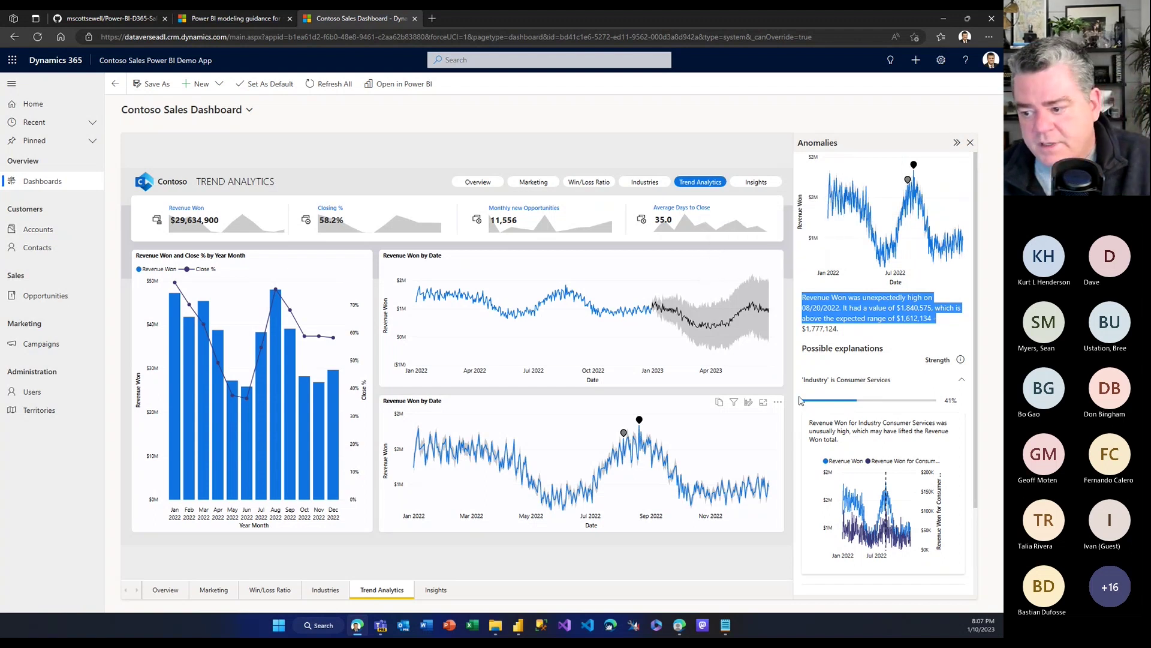
On the Insights page, analyze what makes Days To Close decrease, and view the Decision Maker Identified is True influencer.
click(436, 590)
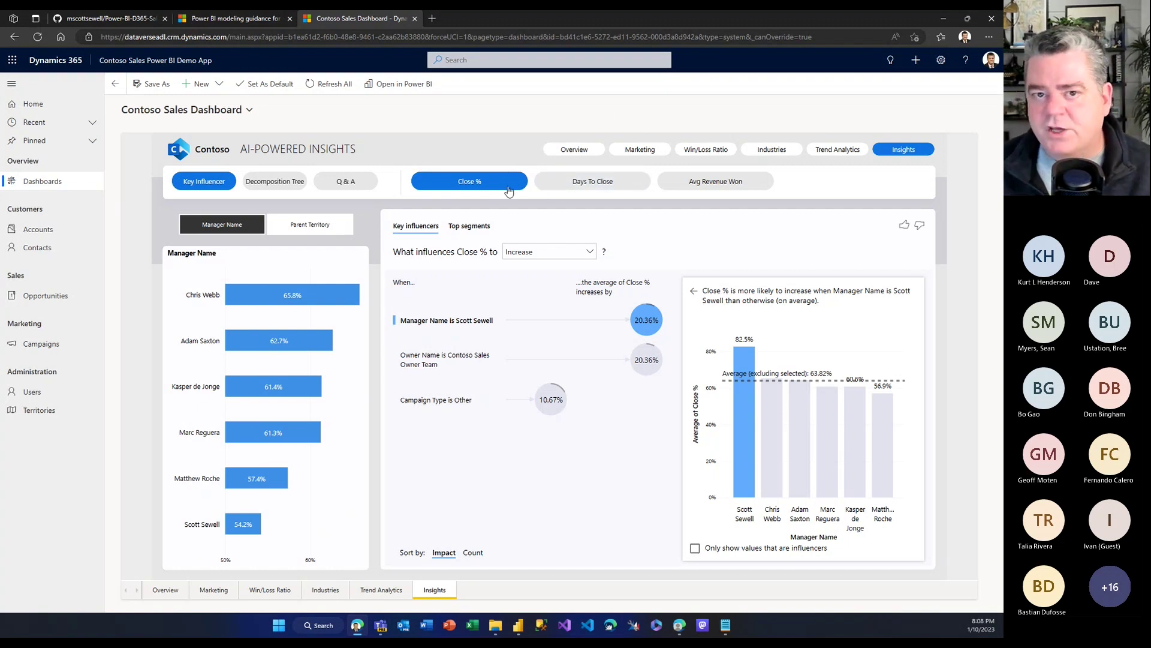
click(577, 188)
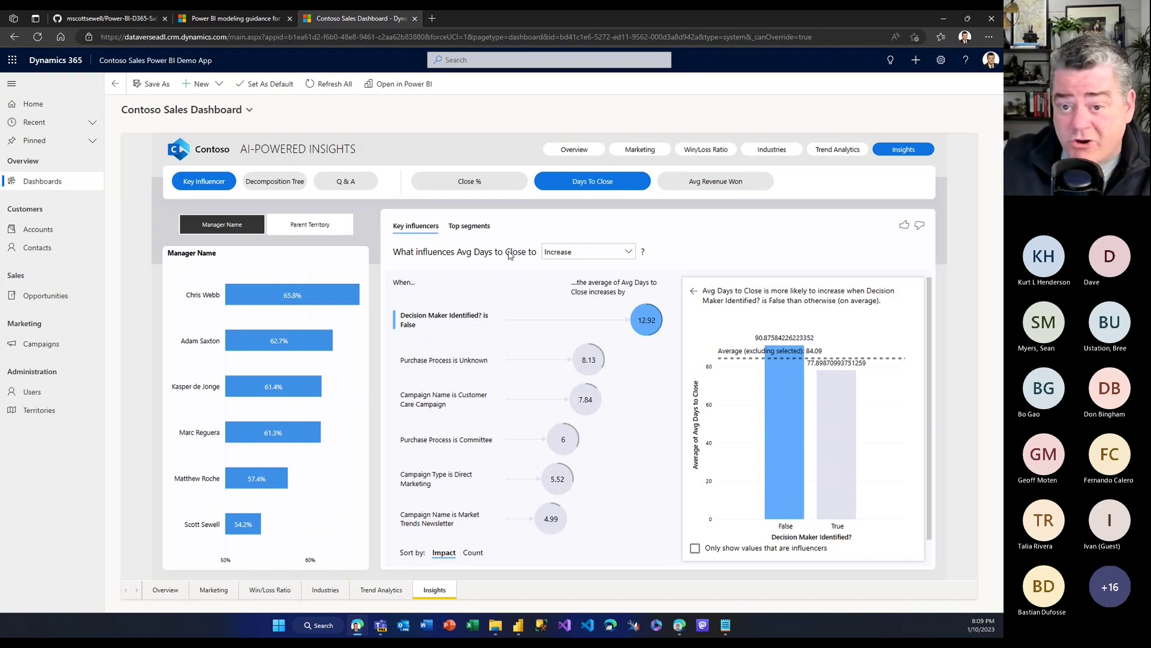
click(570, 253)
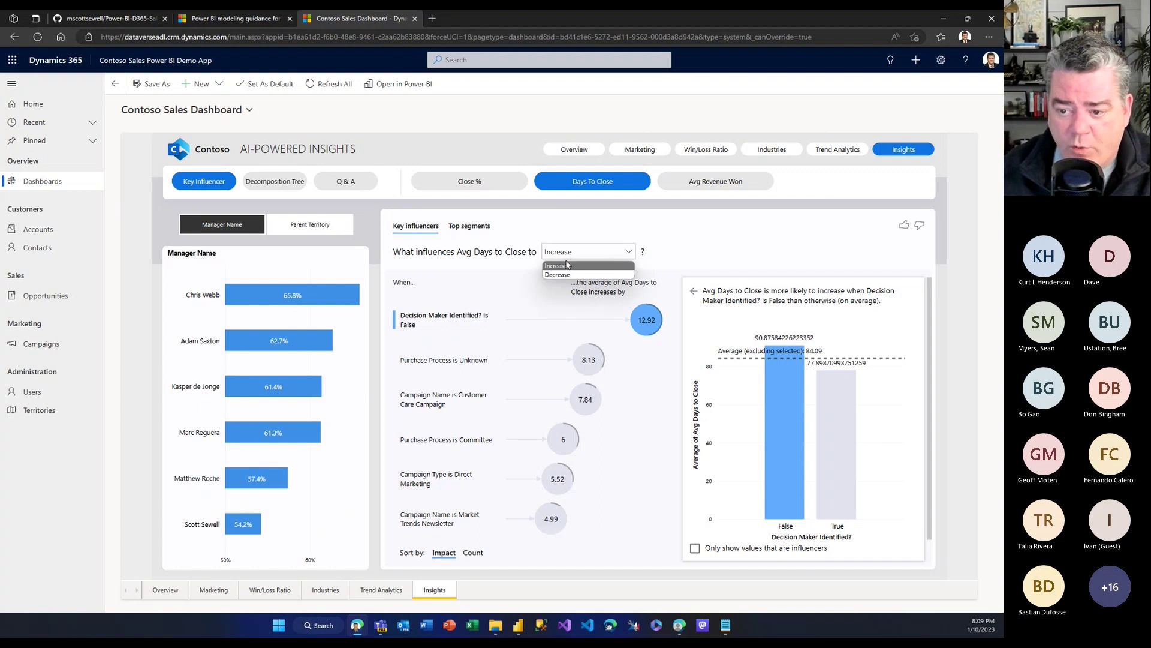
click(566, 279)
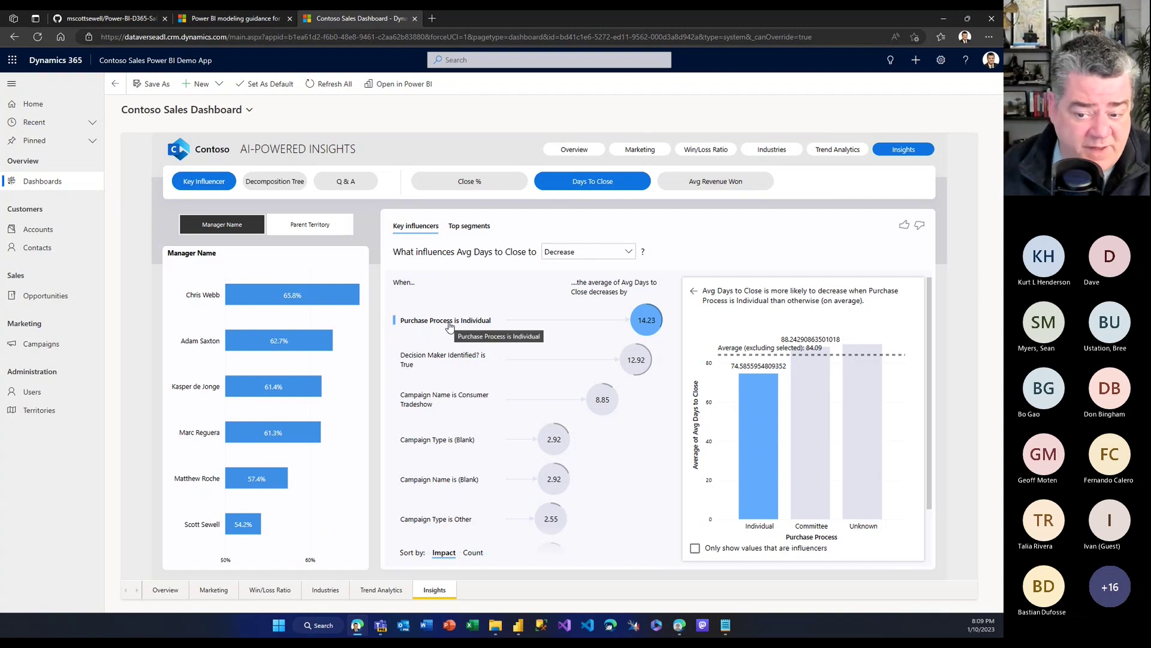
click(445, 359)
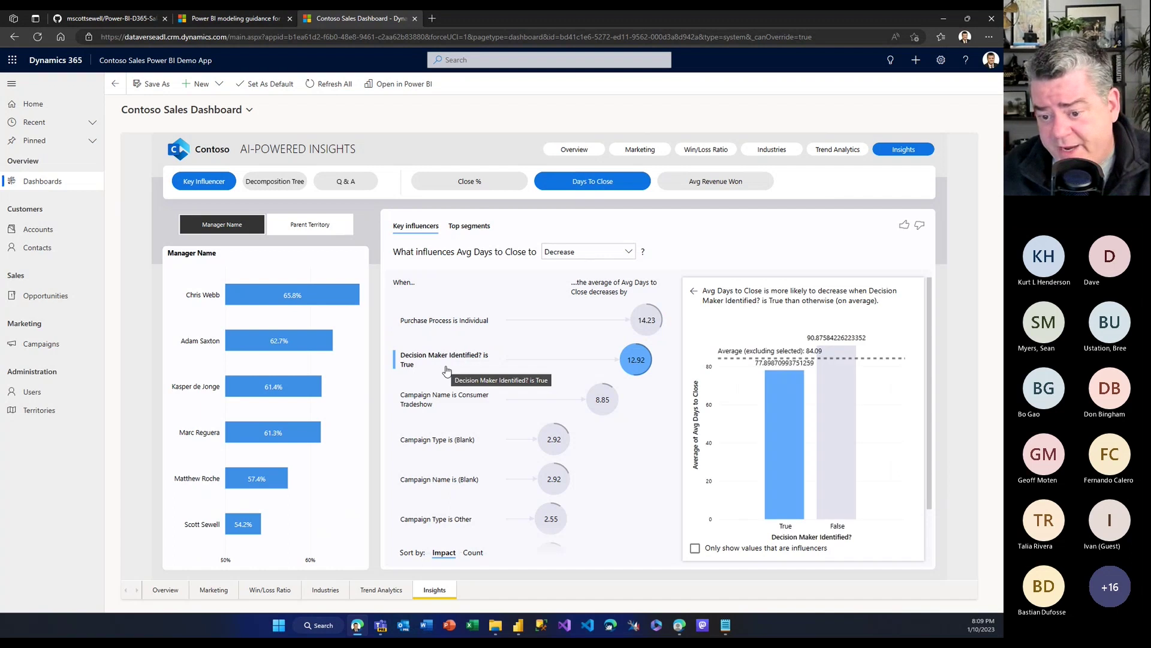
View the Campaign Name is Consumer Tradeshow influencer, and minimize both dashboard browser windows to return to Power BI Desktop.
click(440, 401)
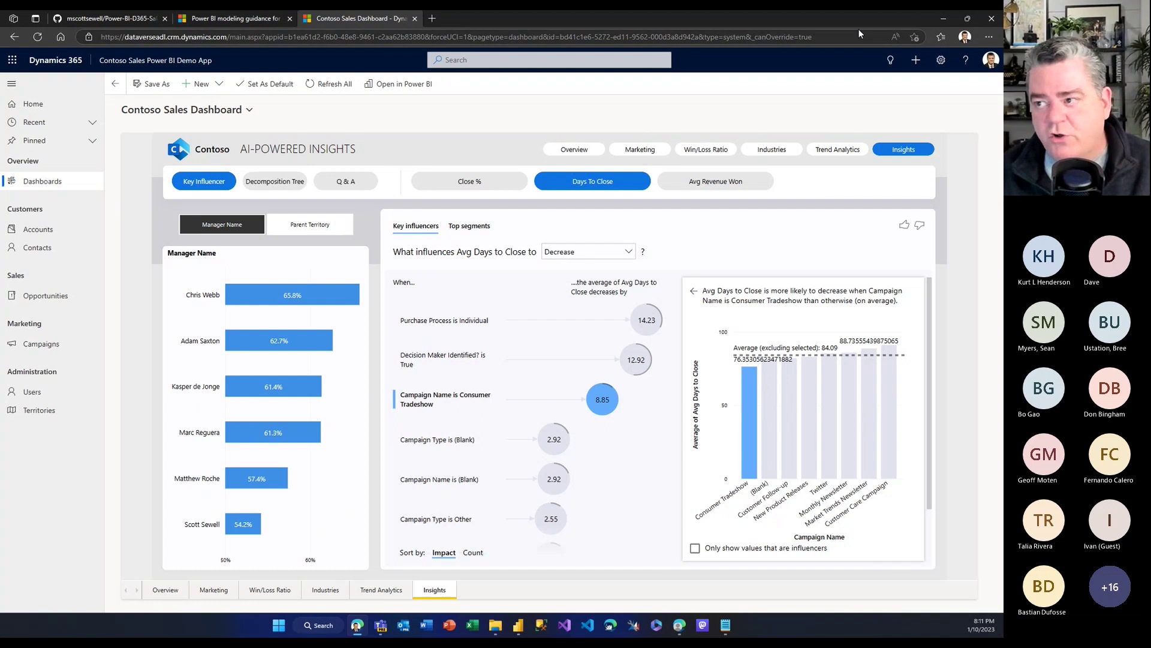
click(945, 21)
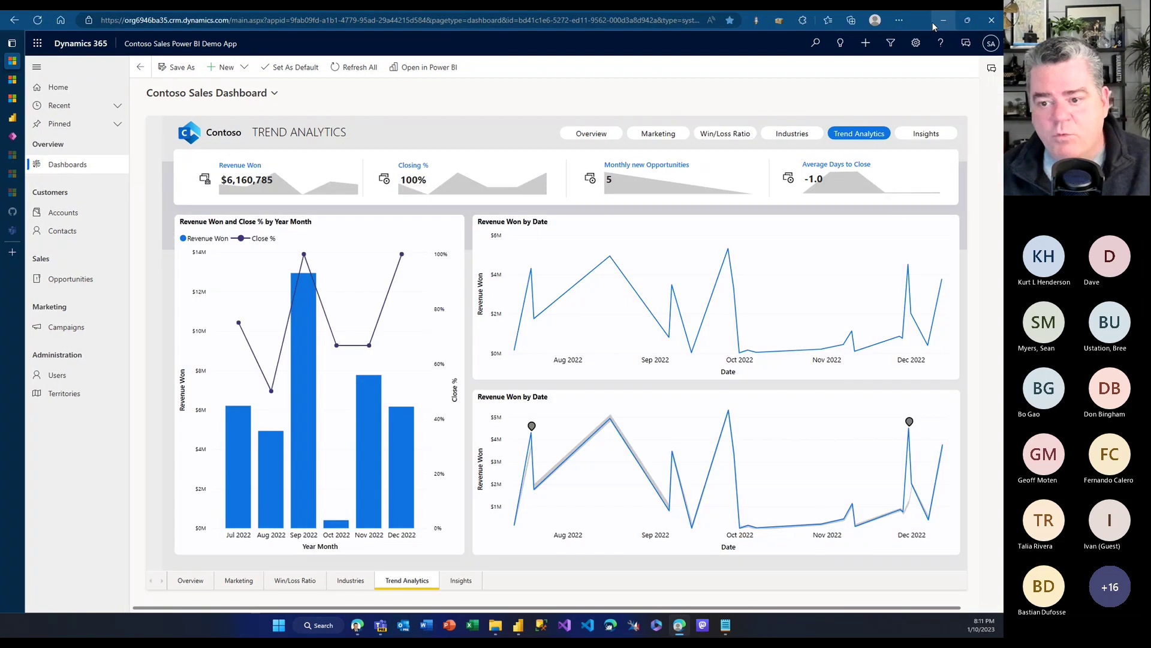
click(944, 20)
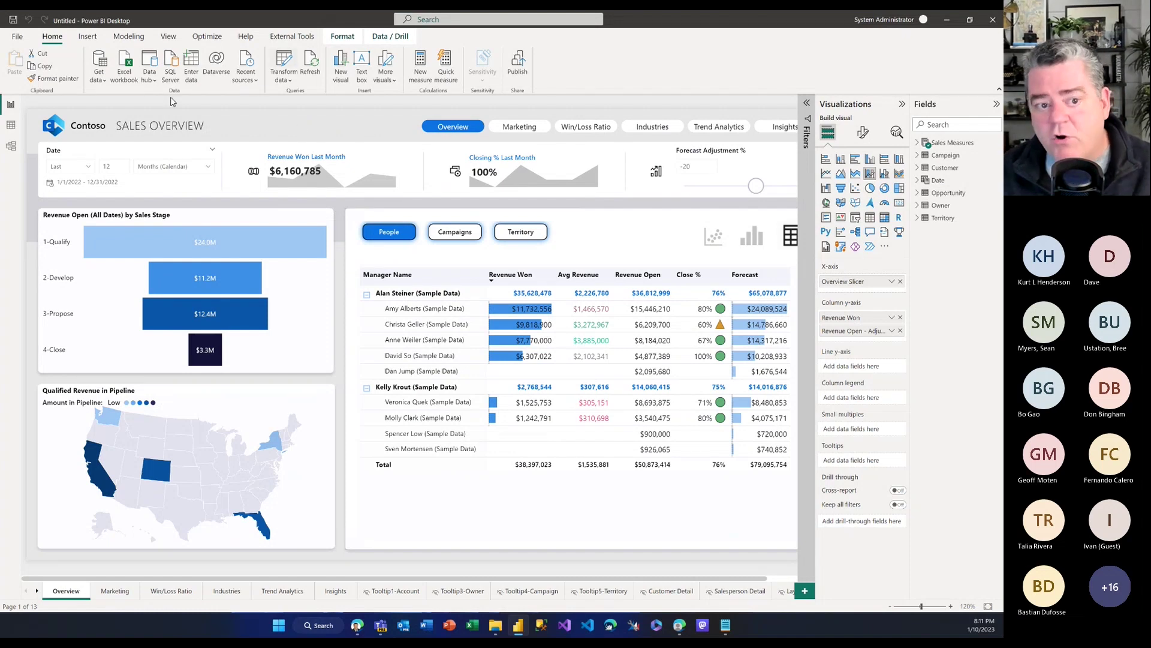
Show the data model diagram with its side panes collapsed, and examine the Opportunity table and its relationships.
click(14, 150)
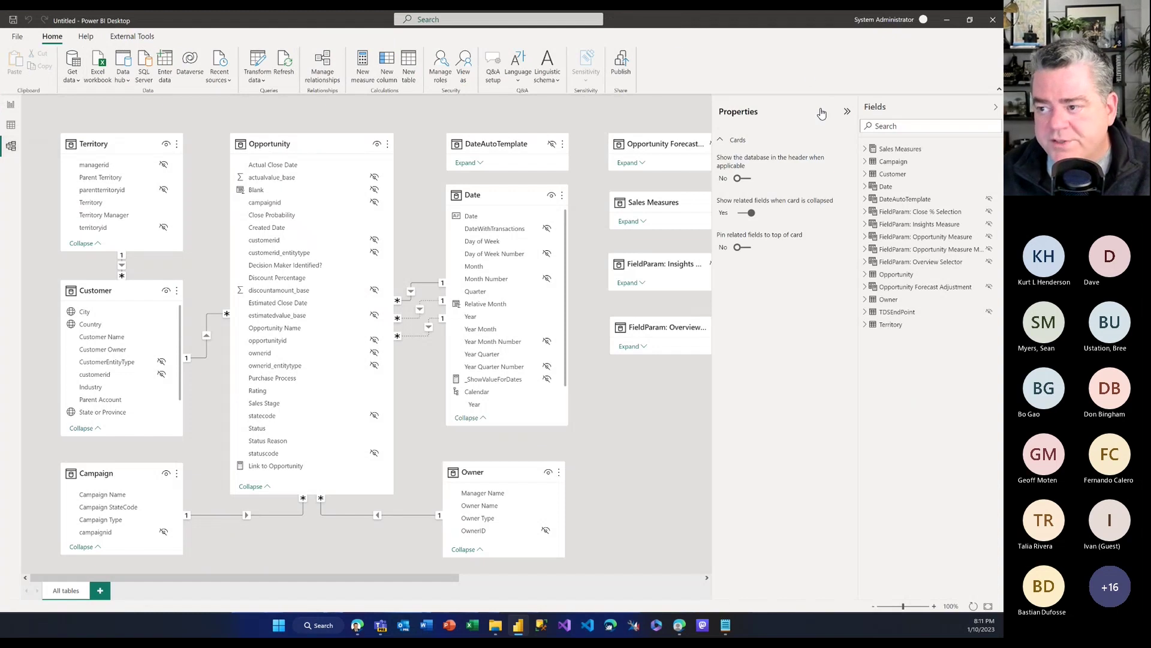
click(848, 113)
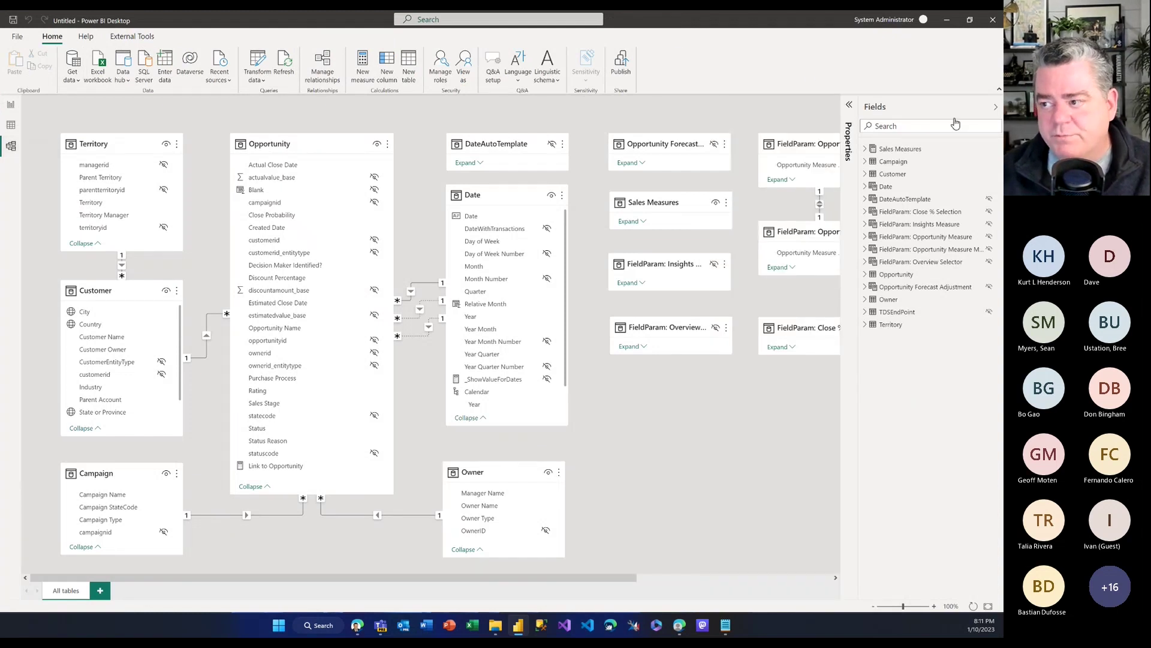
click(996, 109)
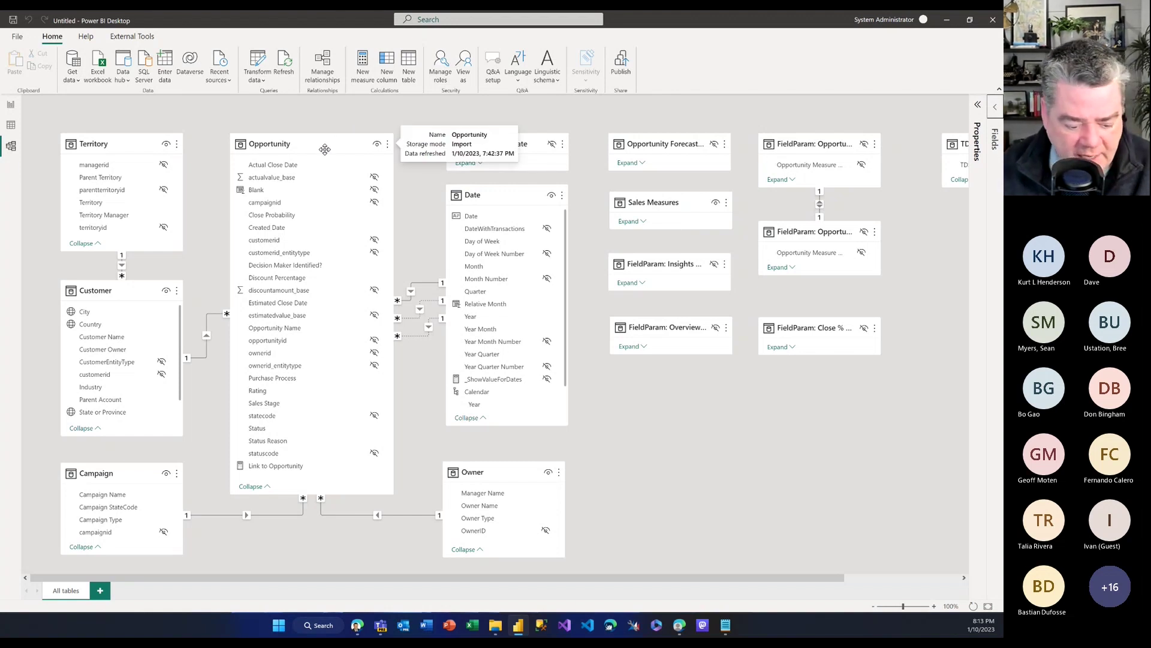
key(ctrl)
key(ctrl)
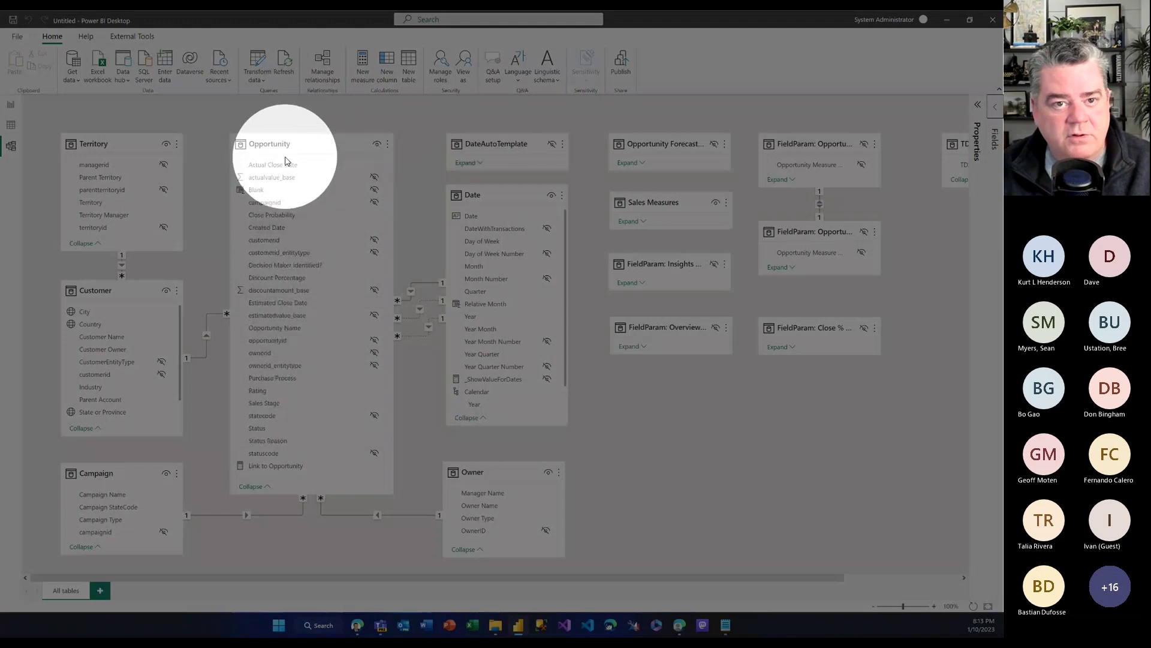
click(302, 252)
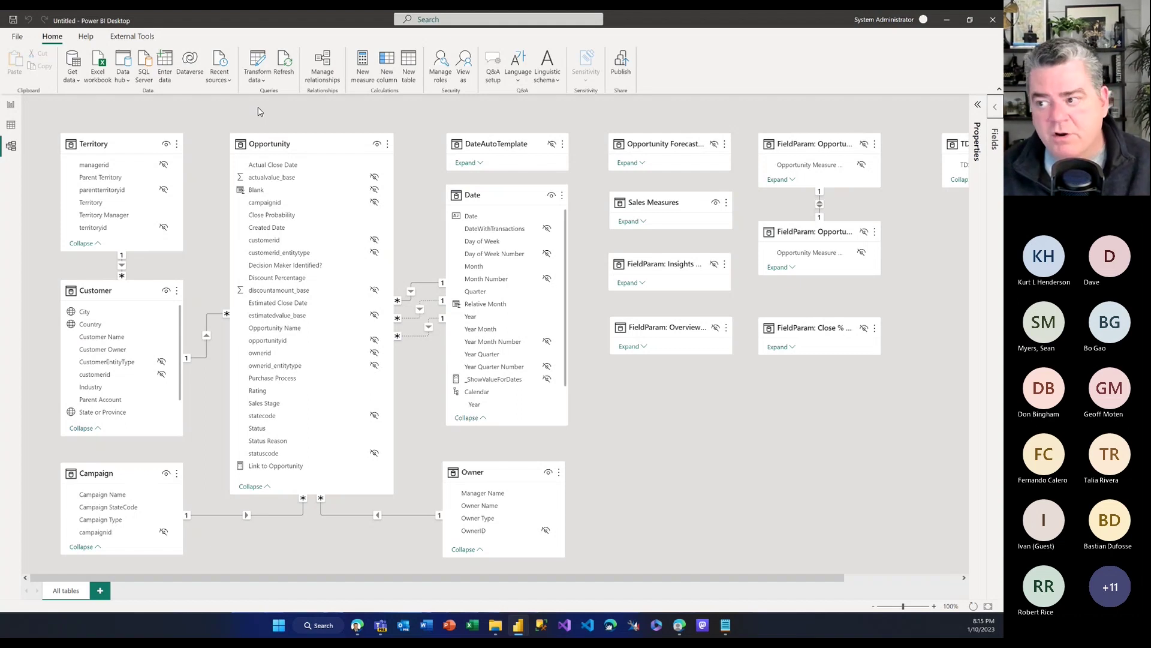
Check the Campaign table's data, and back in the report expand Sales Measures with its Revenue and Time intelligence folders.
click(11, 126)
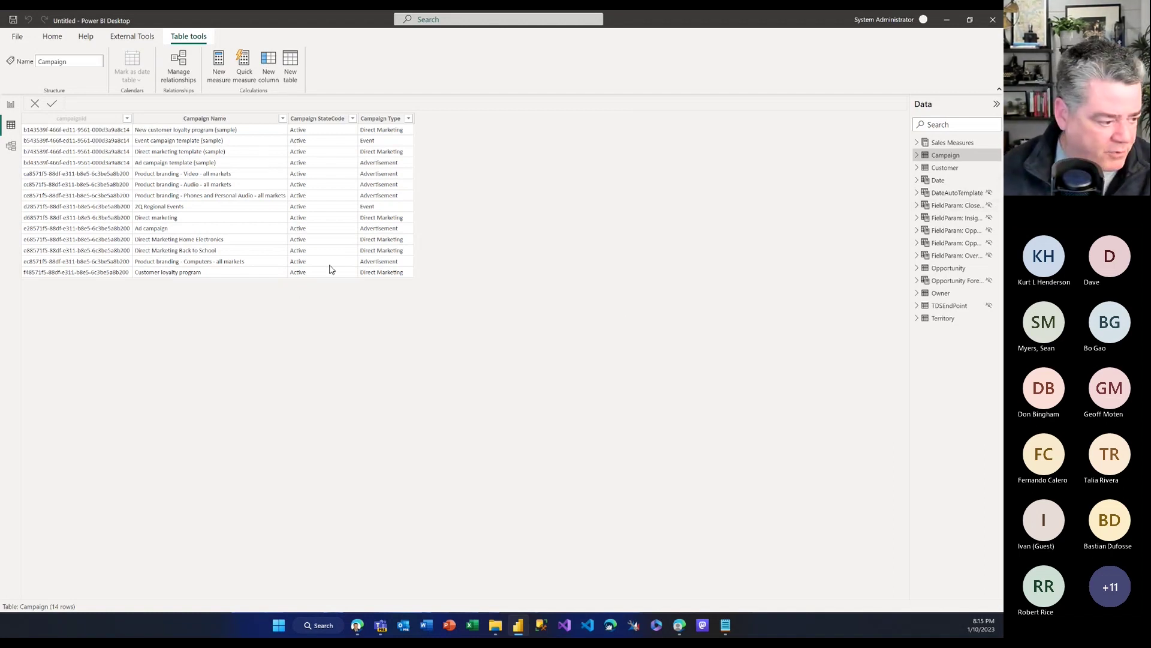
click(11, 105)
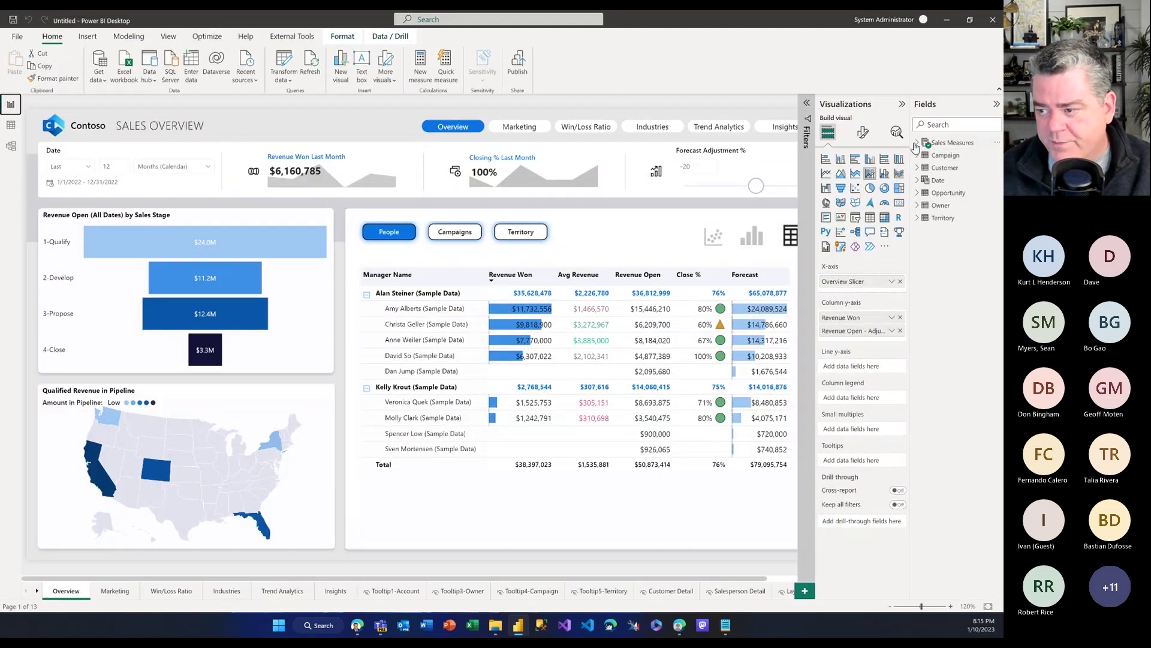
drag(911, 142, 847, 144)
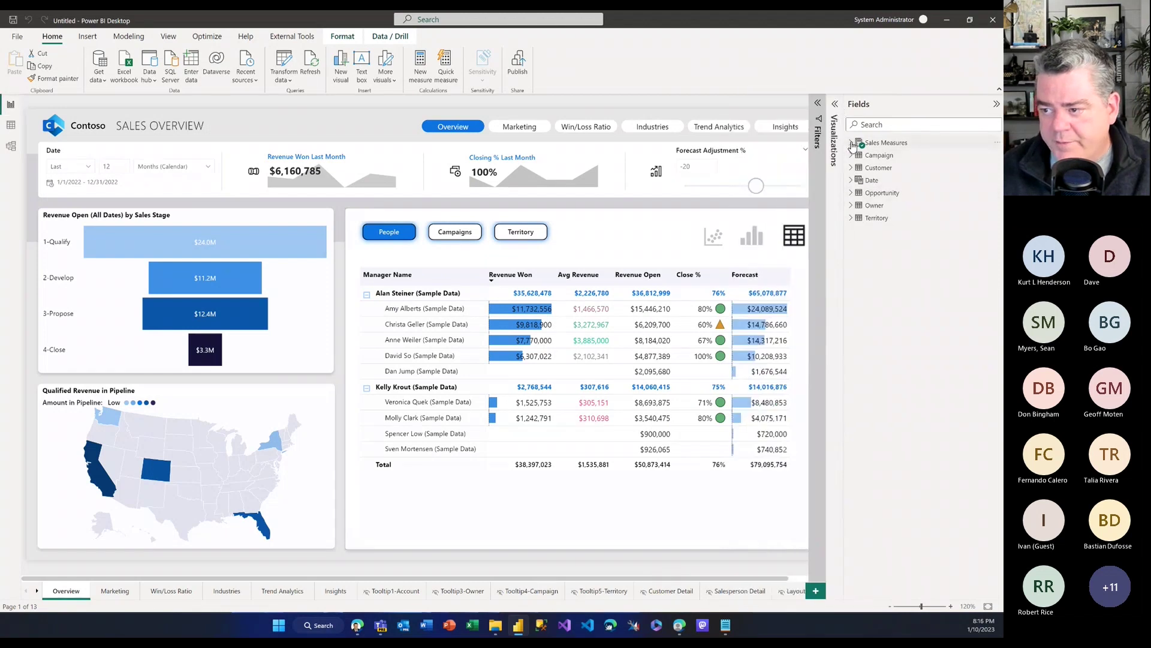
click(851, 143)
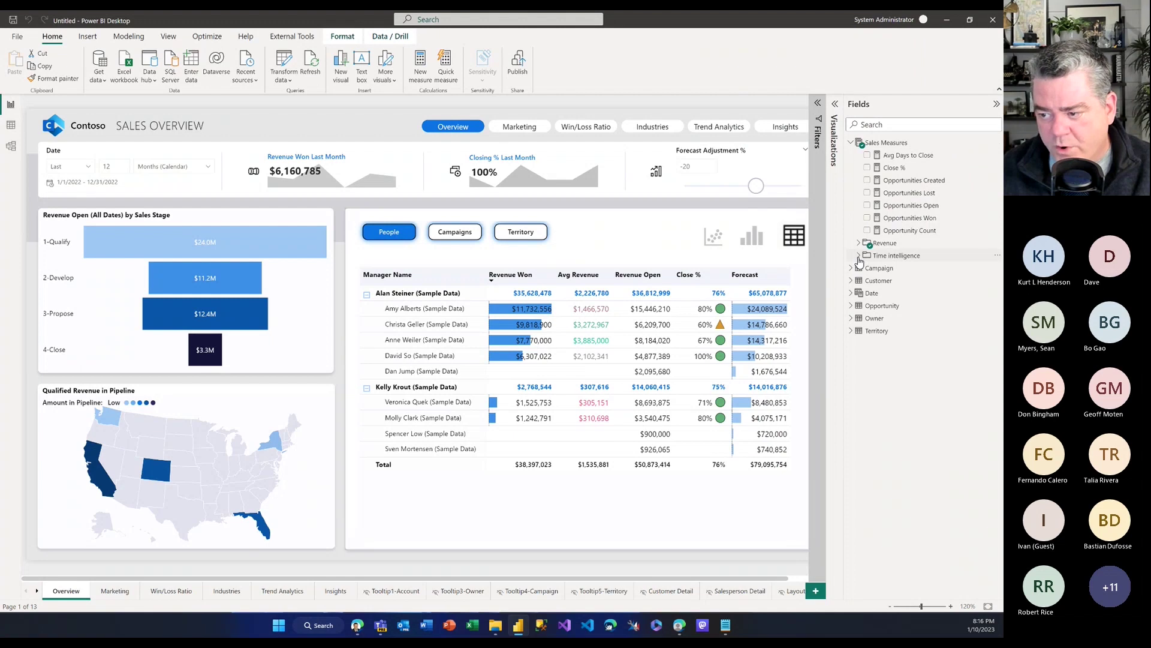
click(858, 256)
click(860, 243)
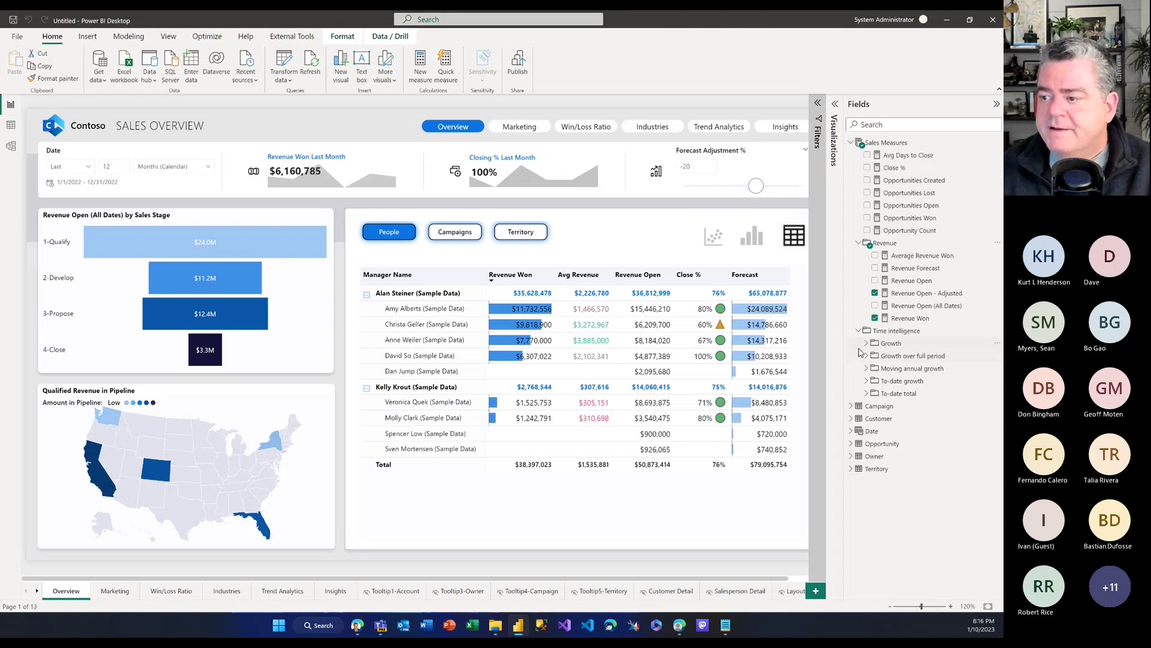
Review the DAX formulas of Opportunity Count, Opportunities Won, Opportunities Open, Opportunities Lost, Close % and Avg Days to Close.
click(898, 232)
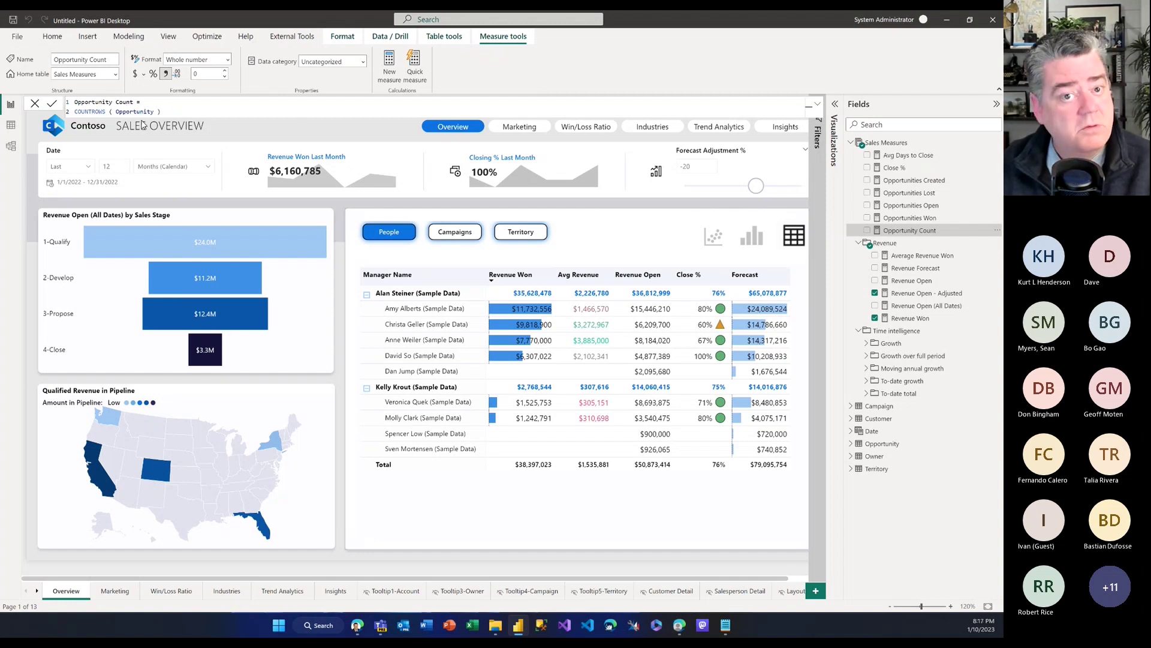
click(898, 220)
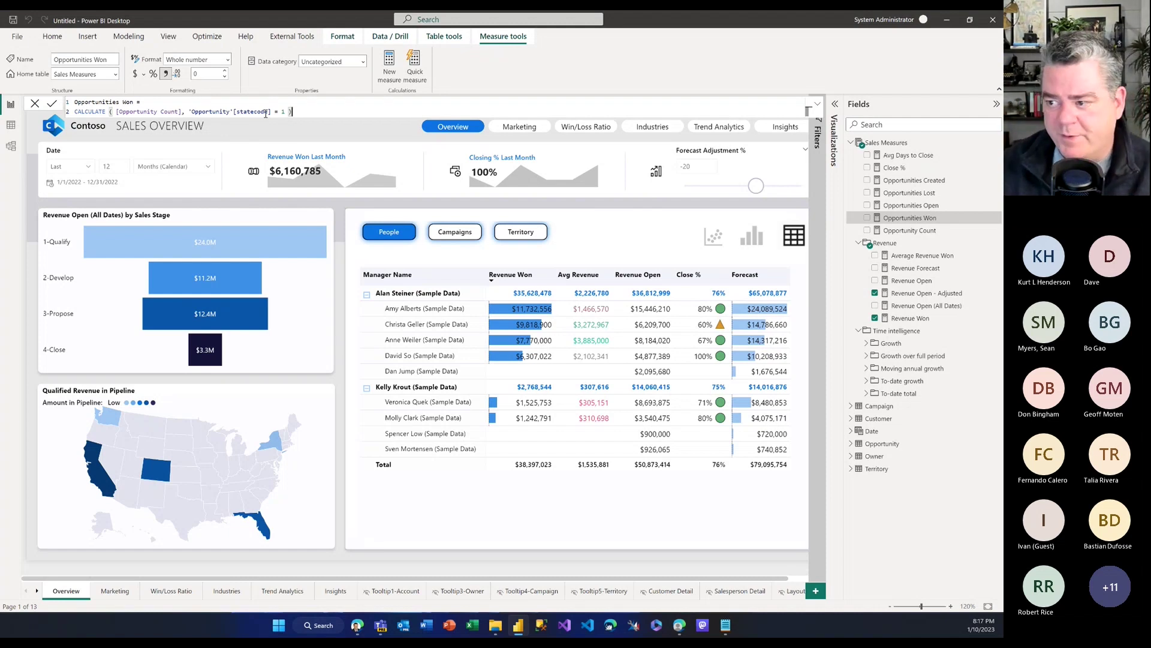
click(921, 207)
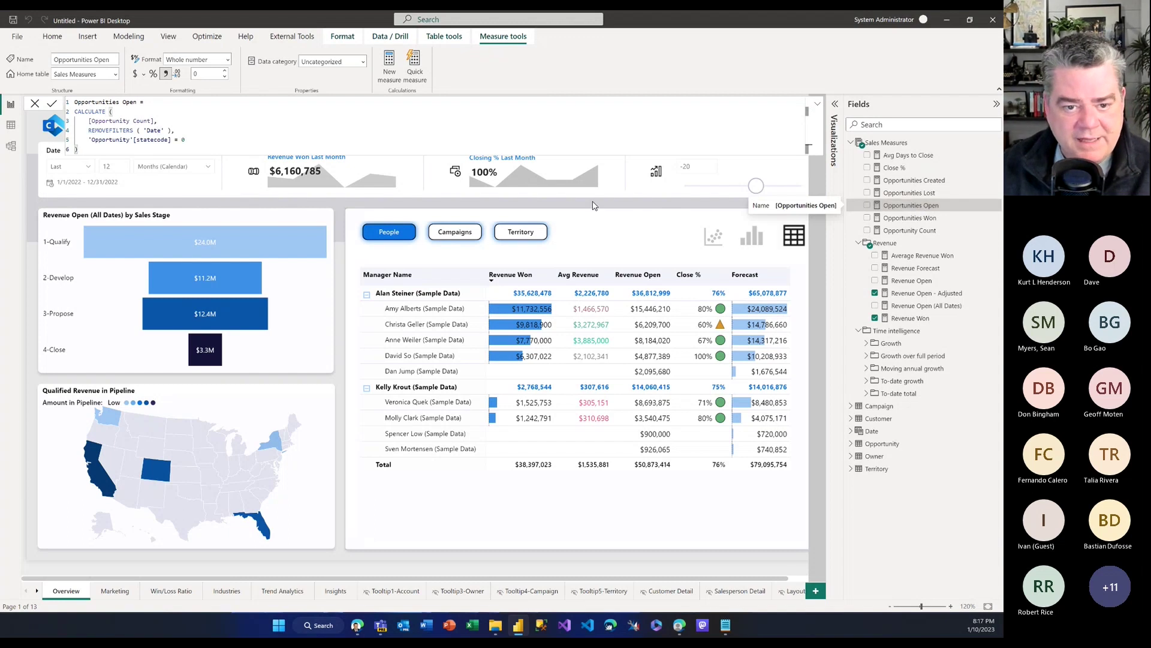
click(912, 195)
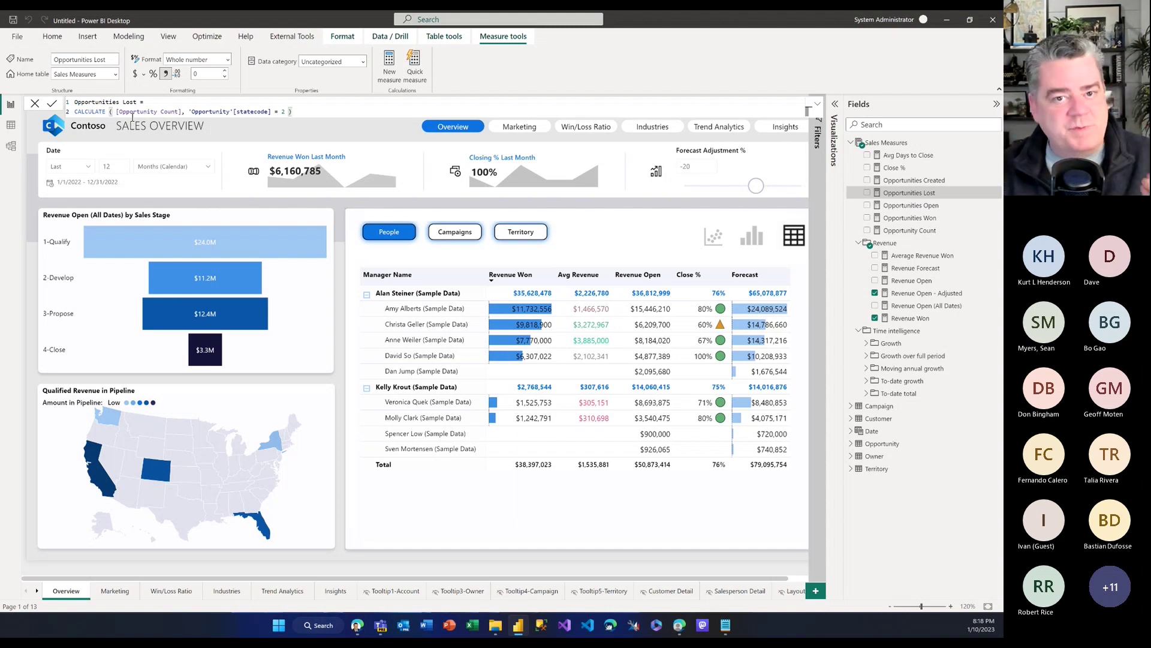
click(898, 171)
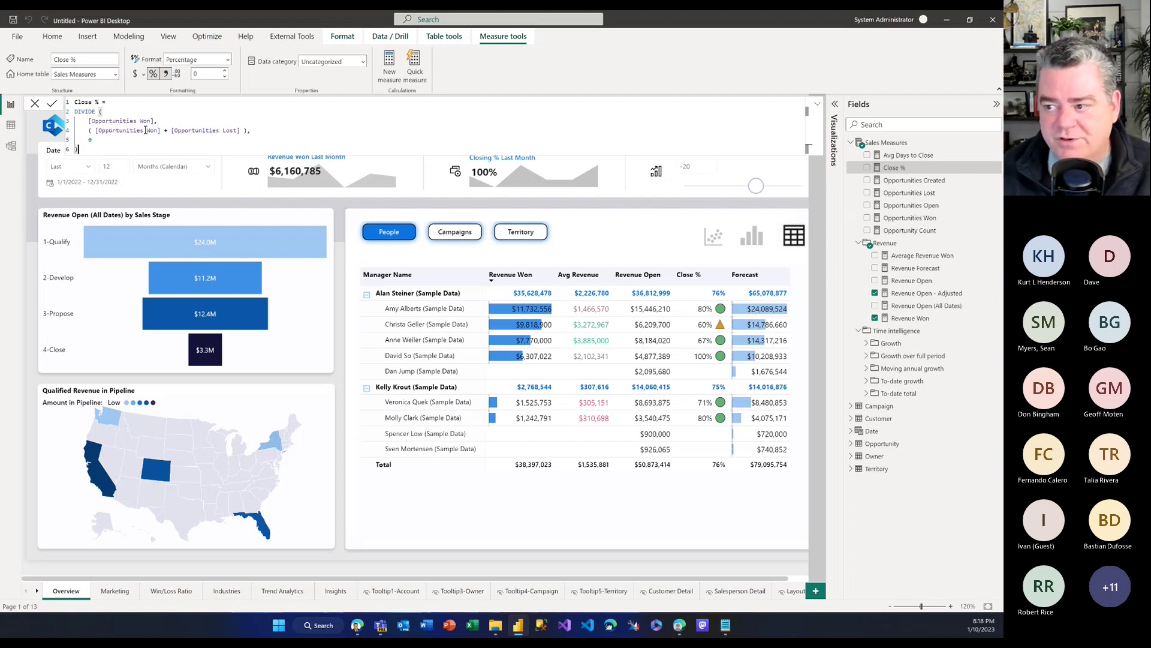
click(910, 157)
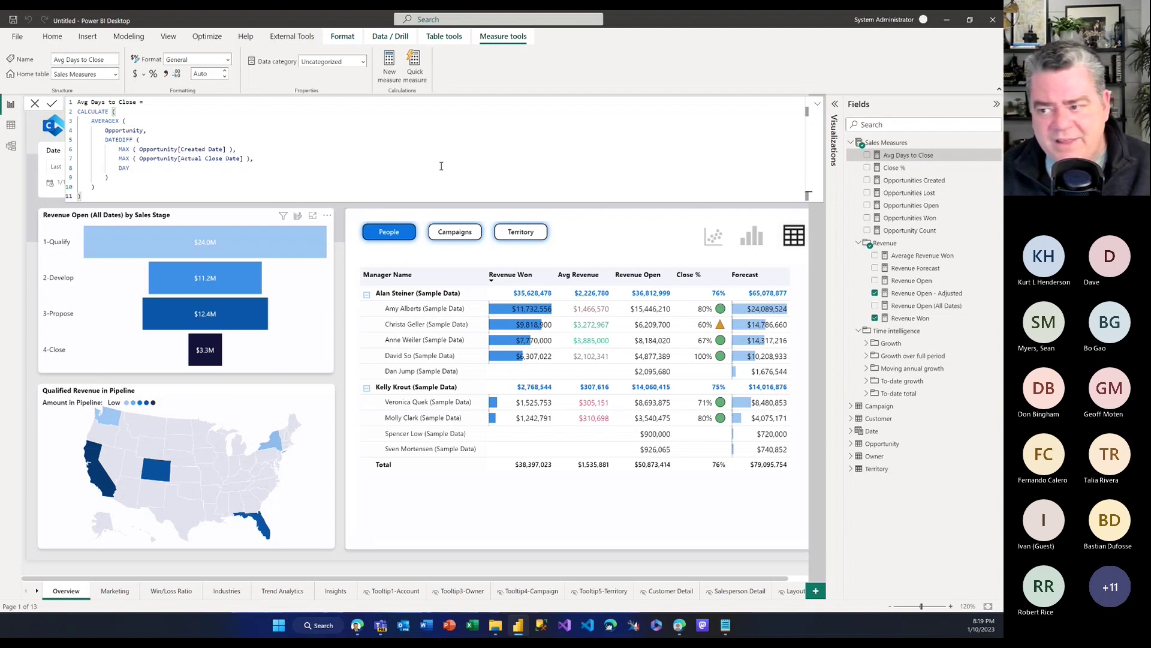
click(818, 107)
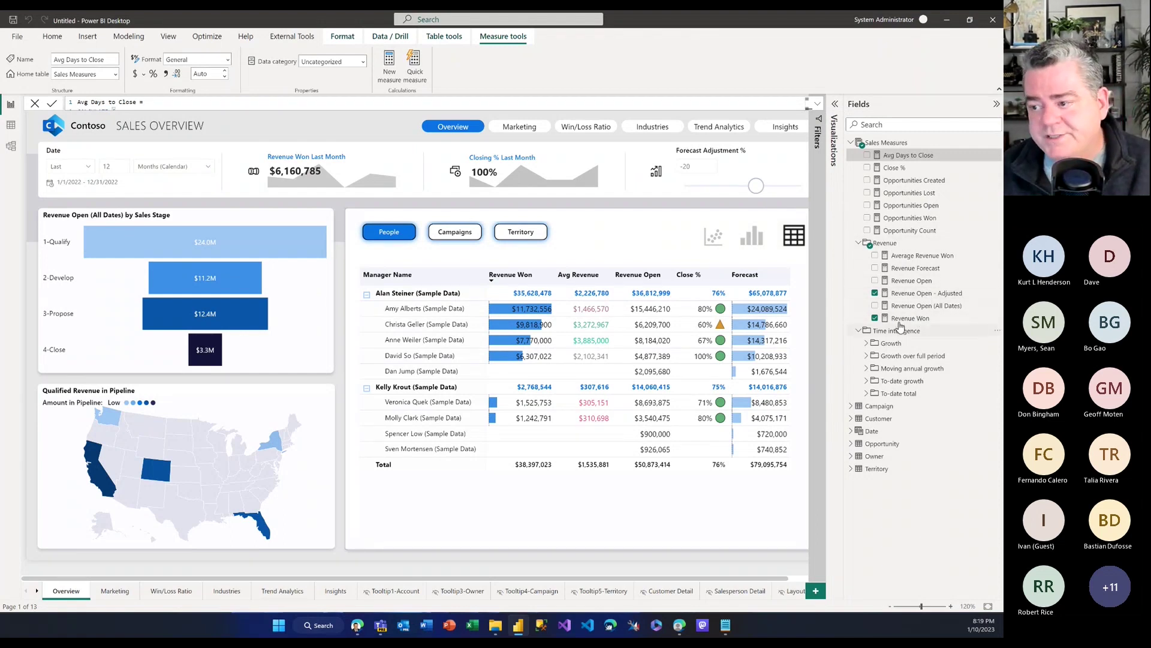
Compare the DAX formulas of the Revenue Open and Revenue Won measures.
click(910, 281)
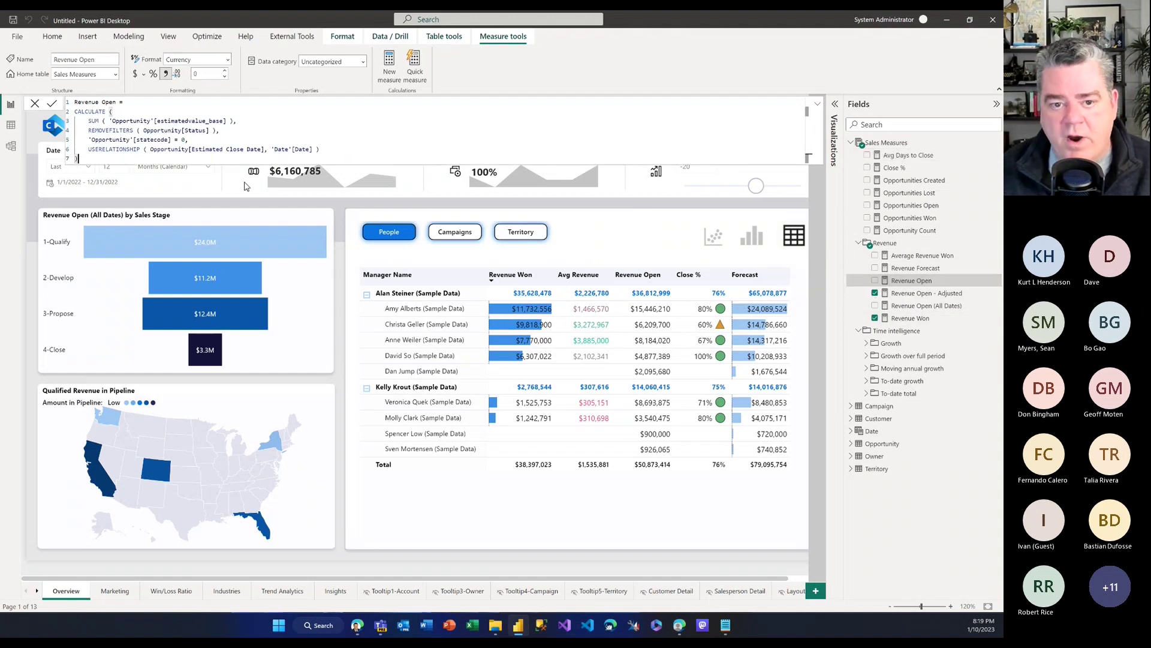
click(910, 318)
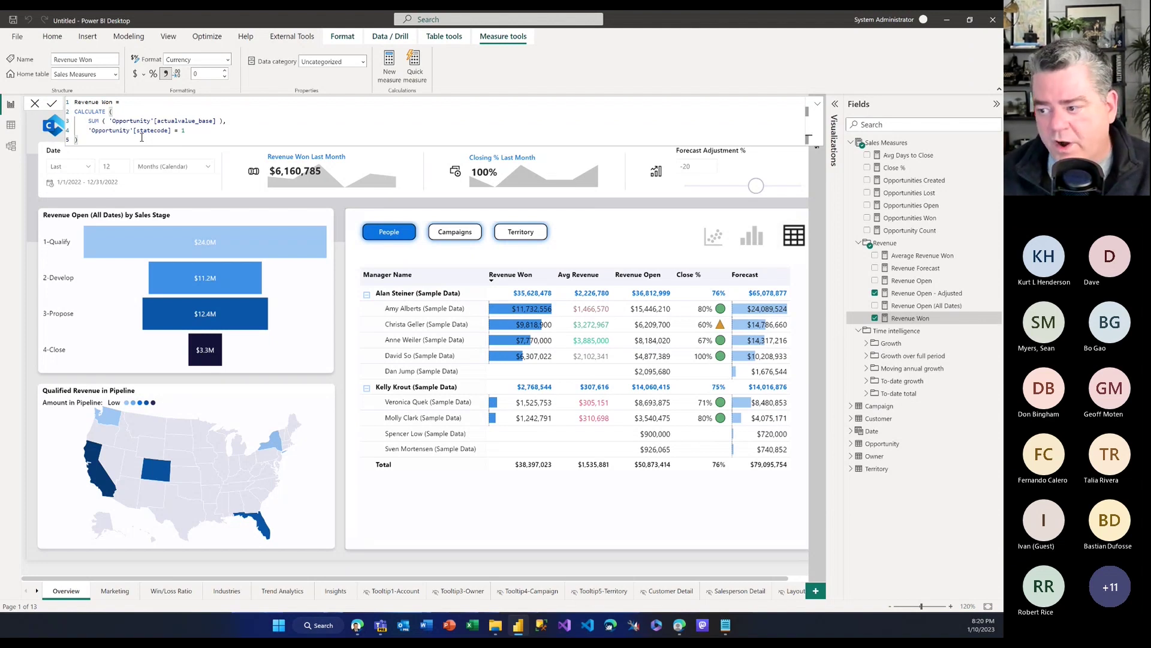
click(907, 285)
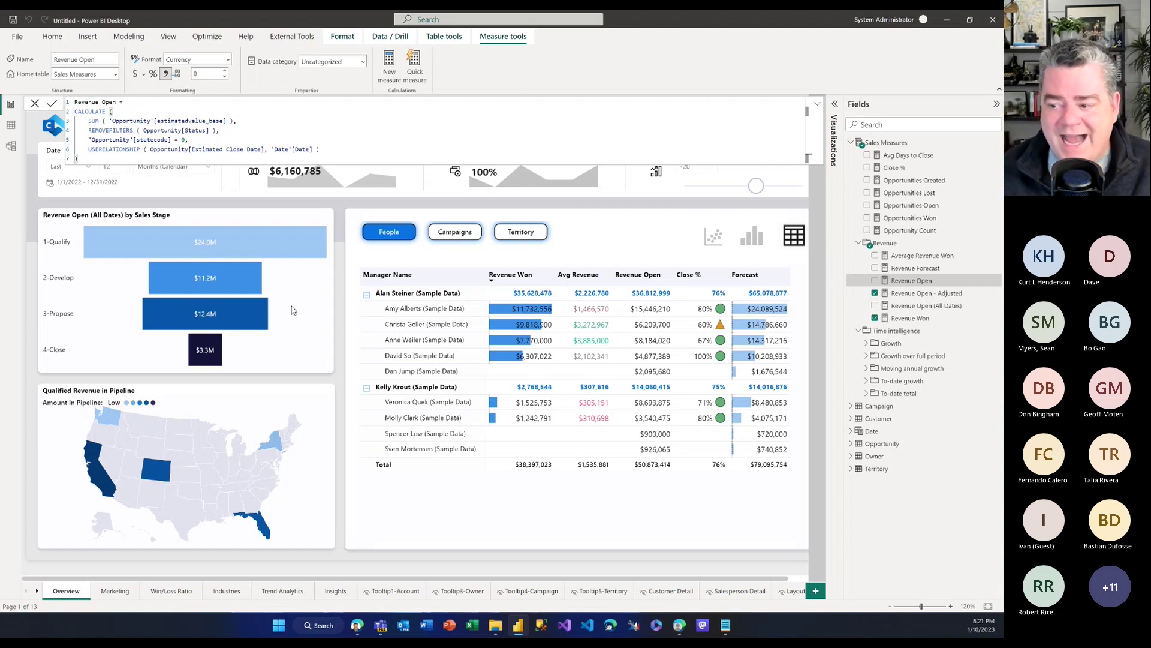
Expand the Opportunities Created growth measures and review the DAX formulas of the MOM %, MOM, PM and PQ variants.
click(866, 344)
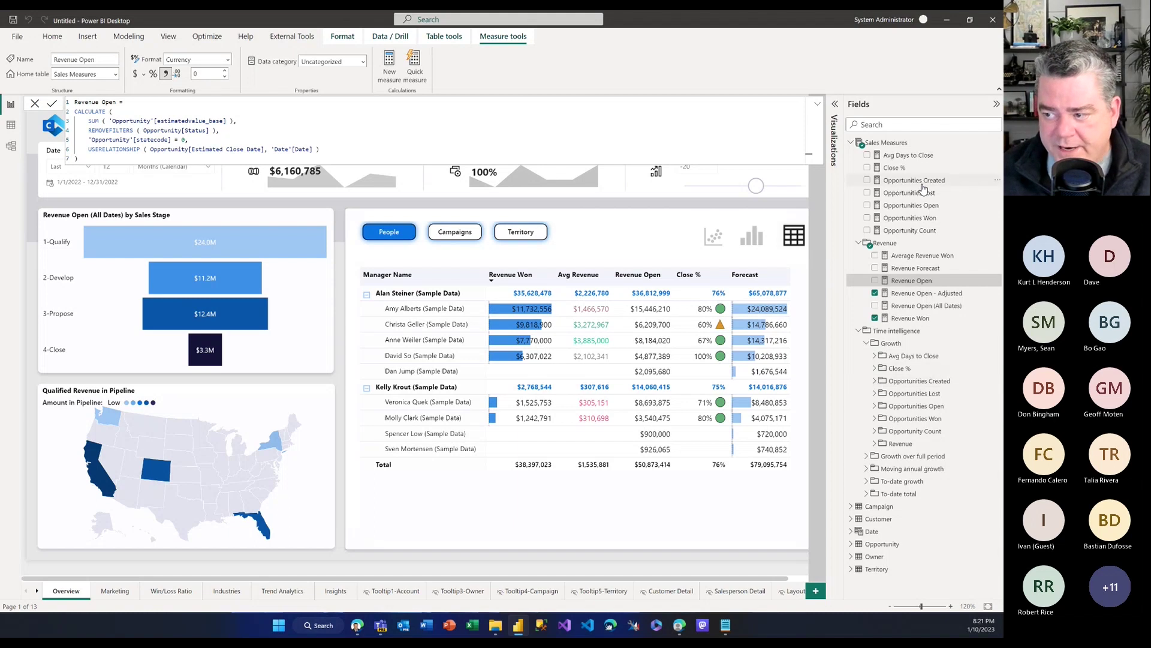
click(875, 382)
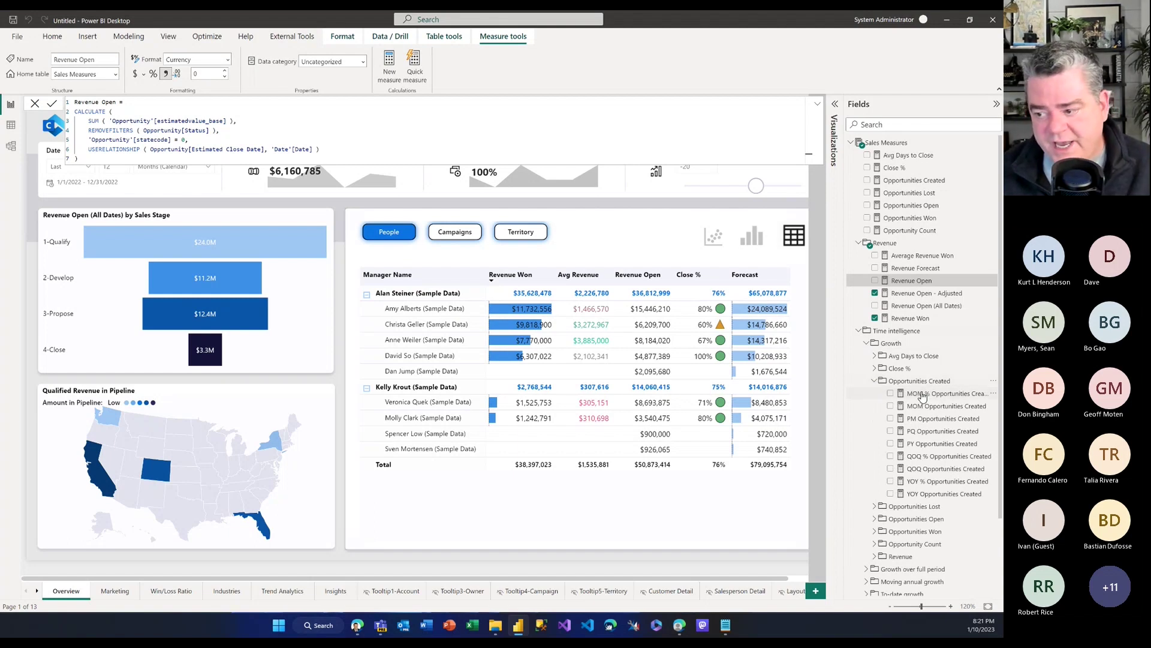
click(947, 397)
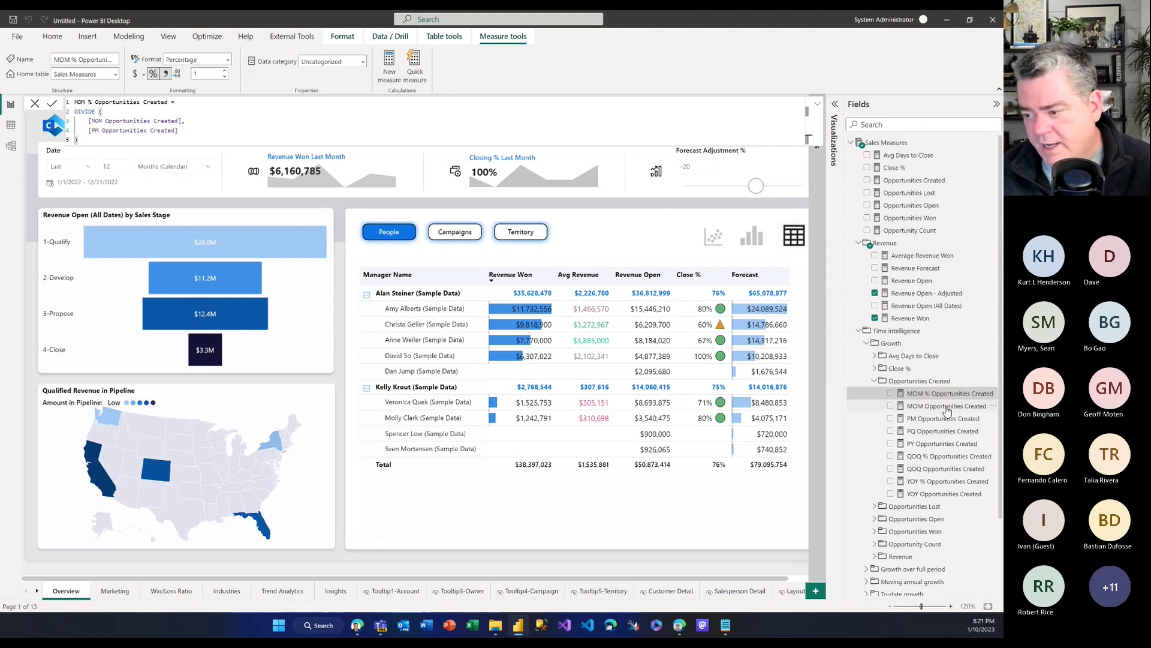
click(948, 408)
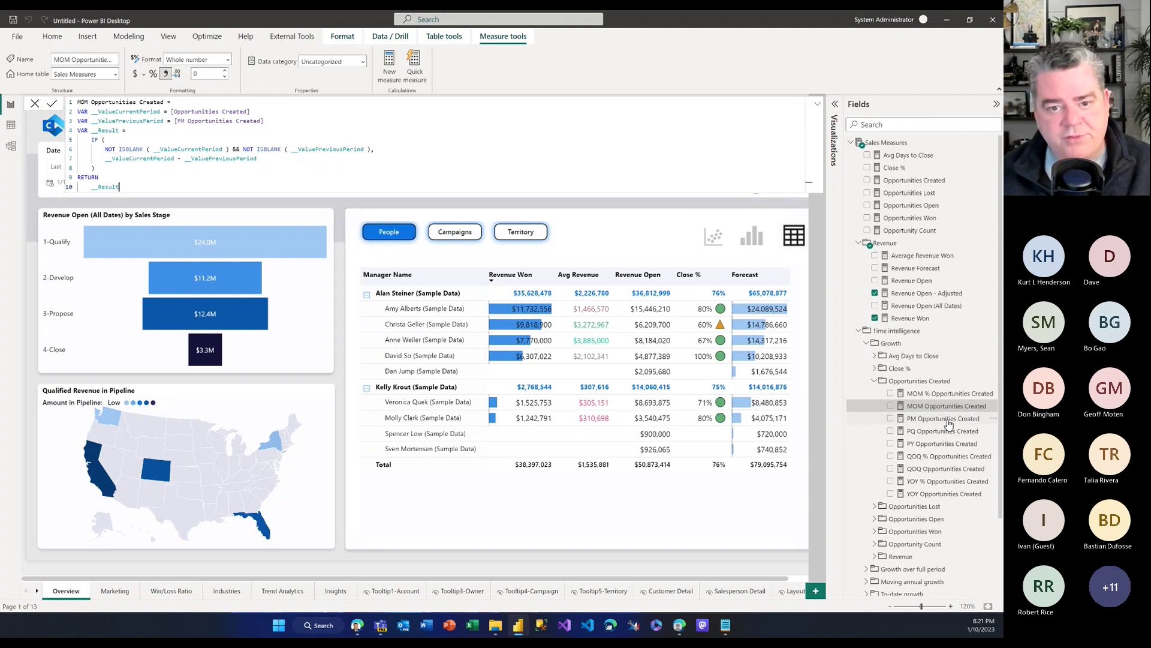
click(949, 423)
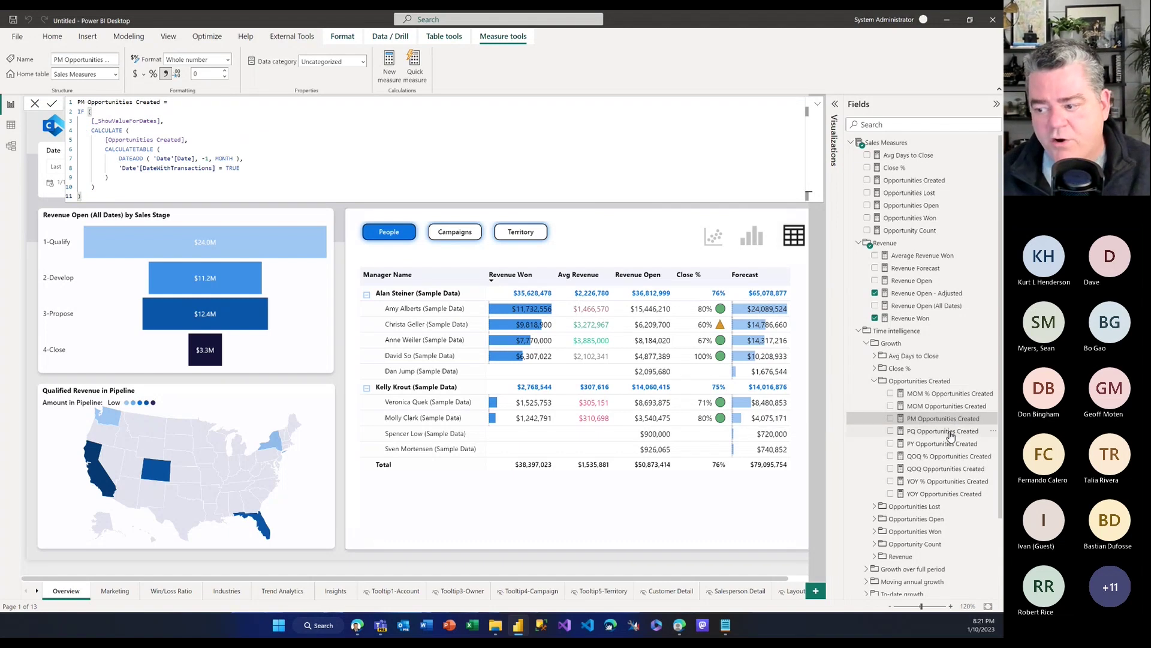
click(949, 431)
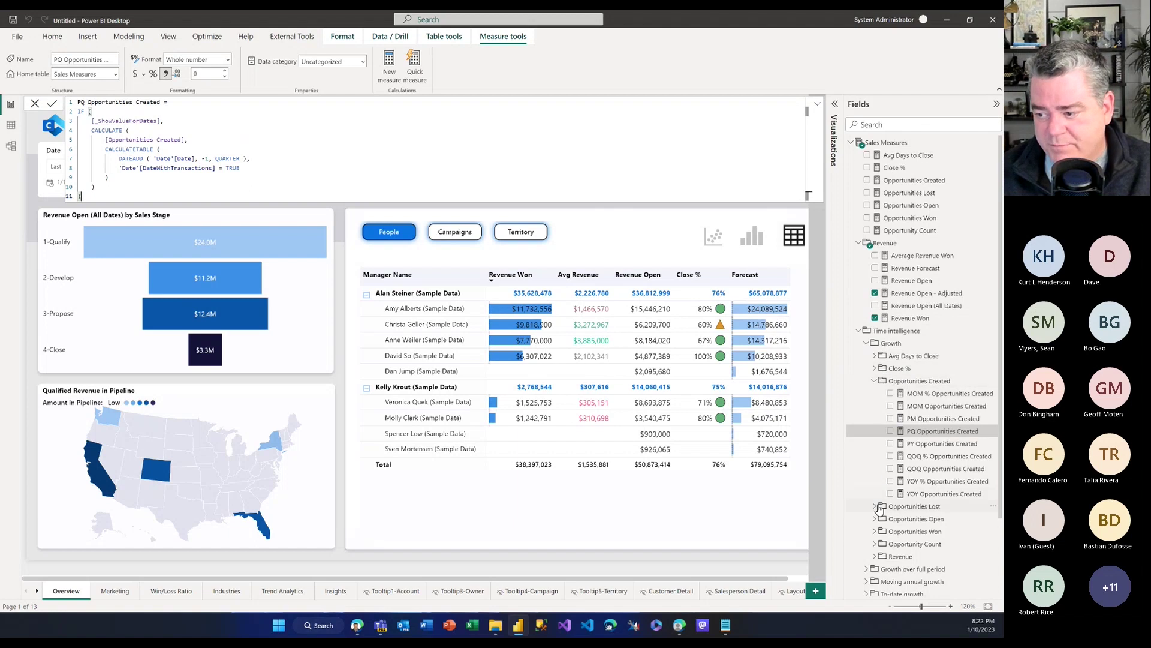
Expand the Close % and Avg Days to Close growth folders and look through their time intelligence measures.
click(875, 368)
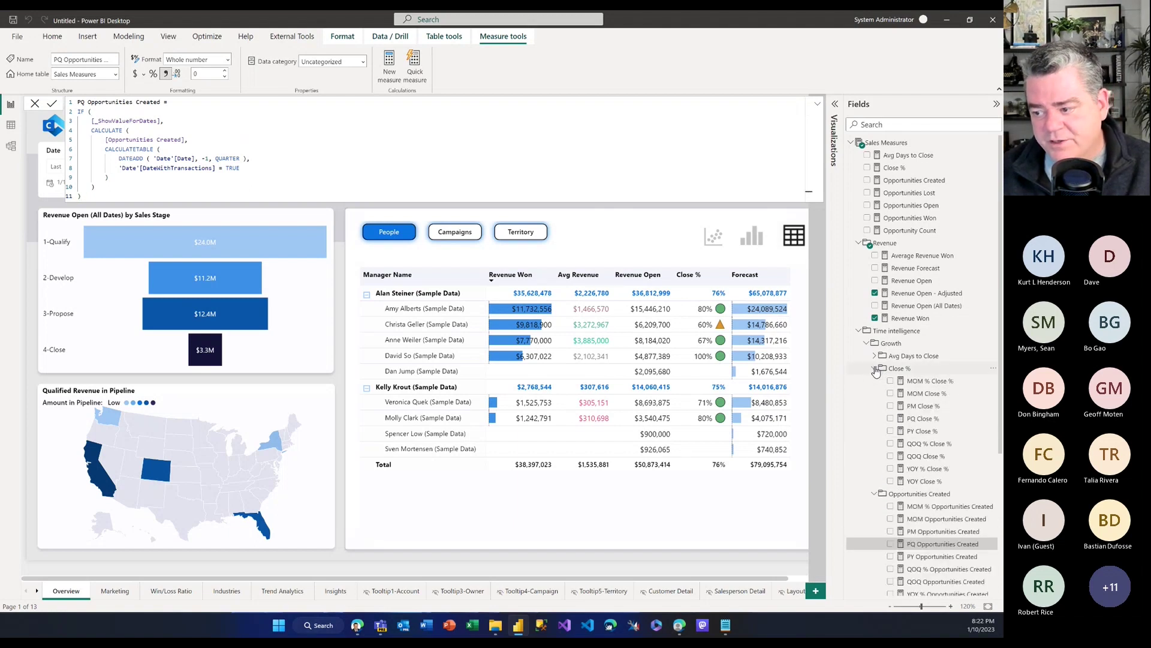
click(875, 357)
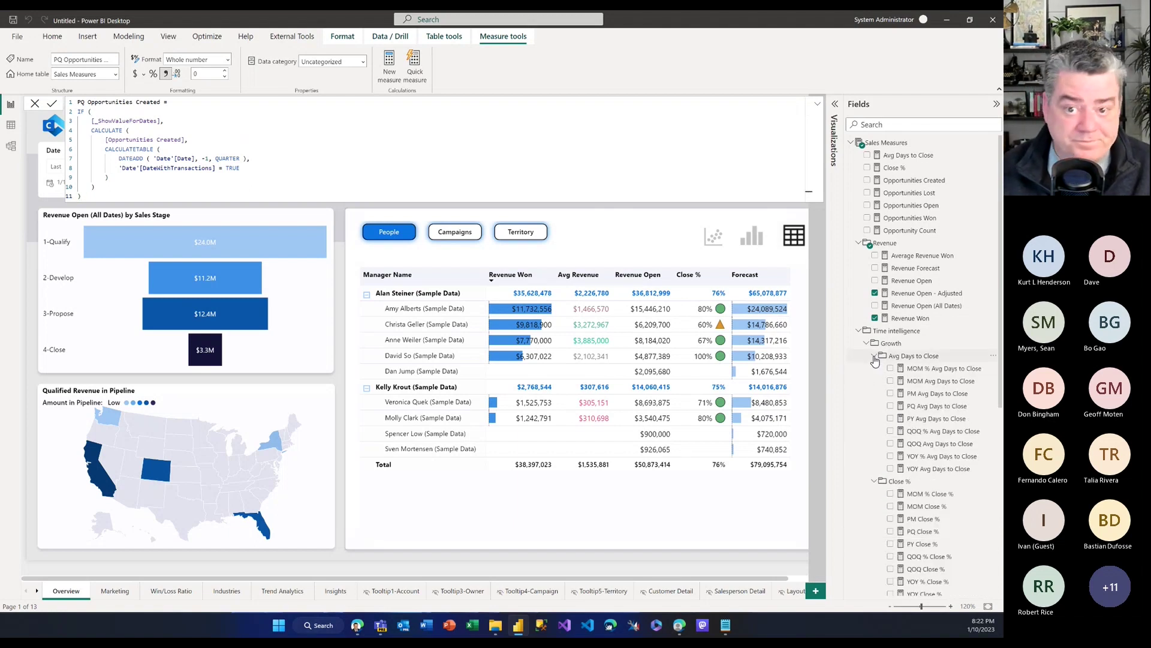
scroll(938, 478, down, 5)
scroll(938, 482, up, 5)
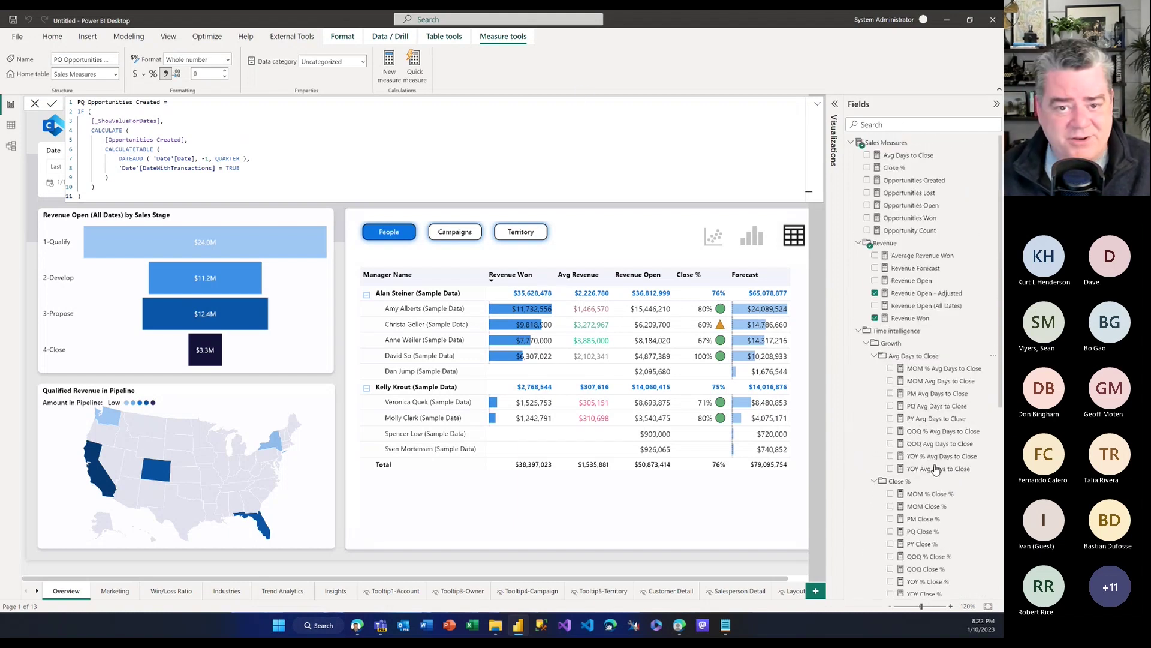
Launch the Bravo external tool on the current model and reposition its window over the report.
click(294, 36)
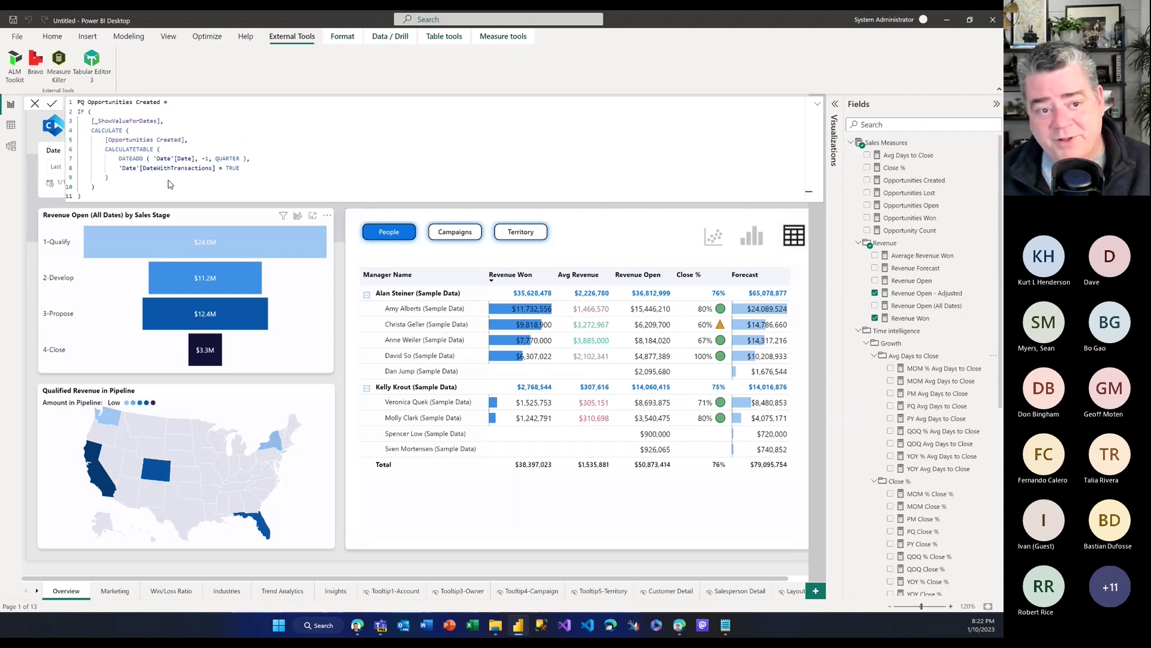
click(37, 67)
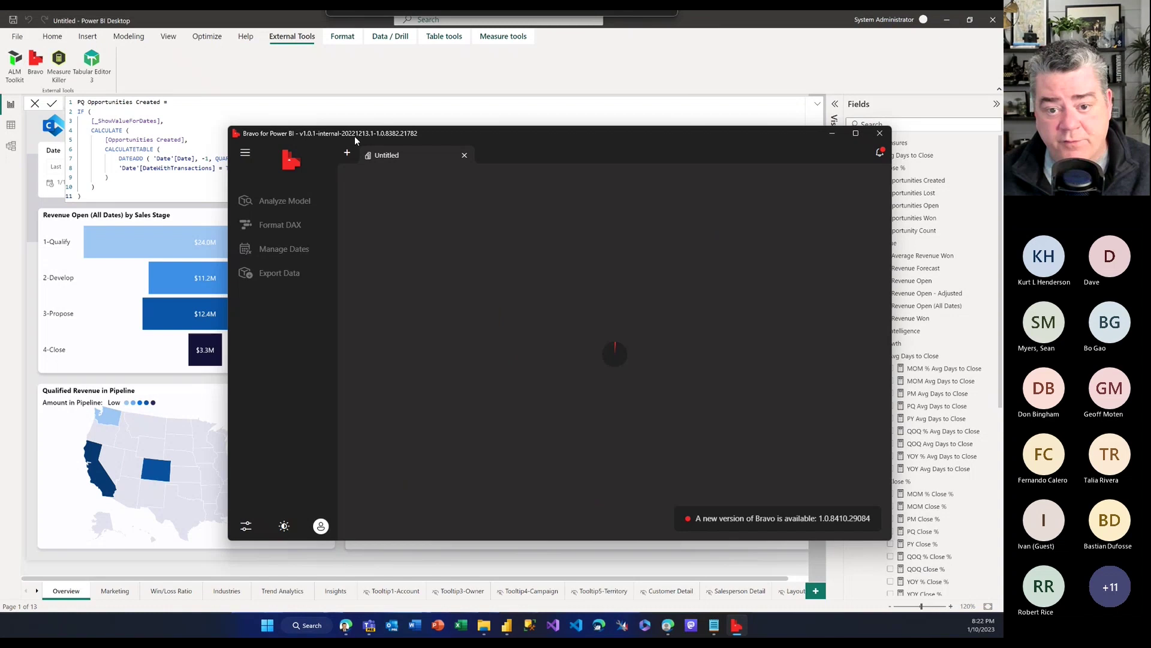
drag(354, 135, 313, 94)
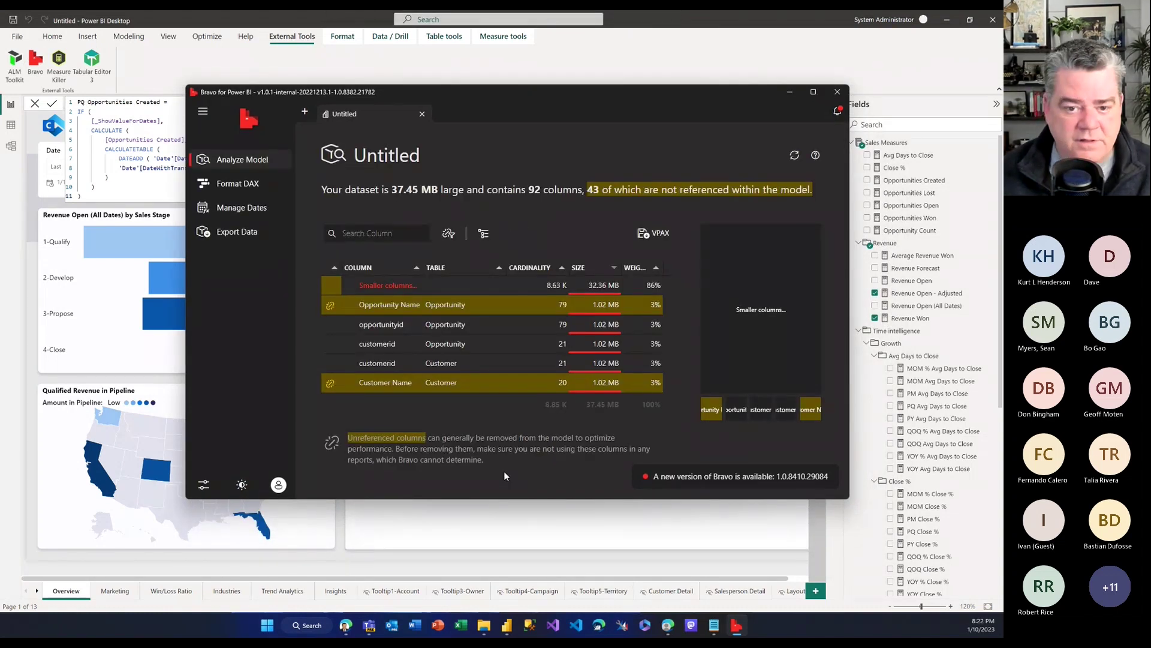
Open Bravo's time intelligence settings for managing dates and keep the target measures set to Choose Measures.
click(250, 186)
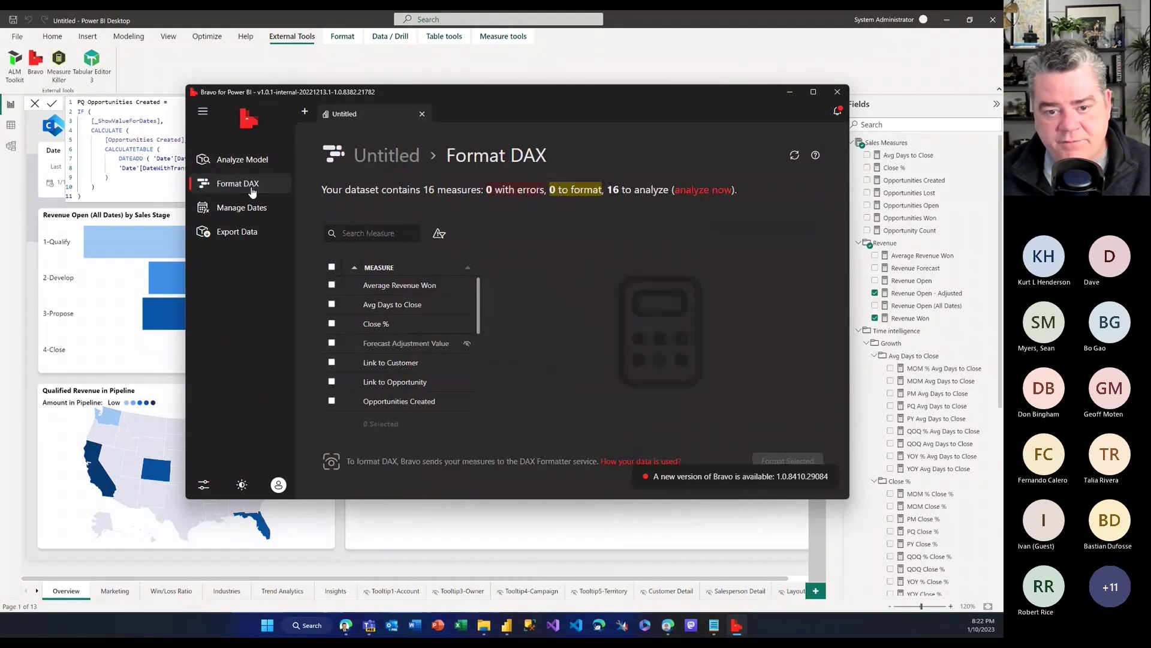
click(245, 219)
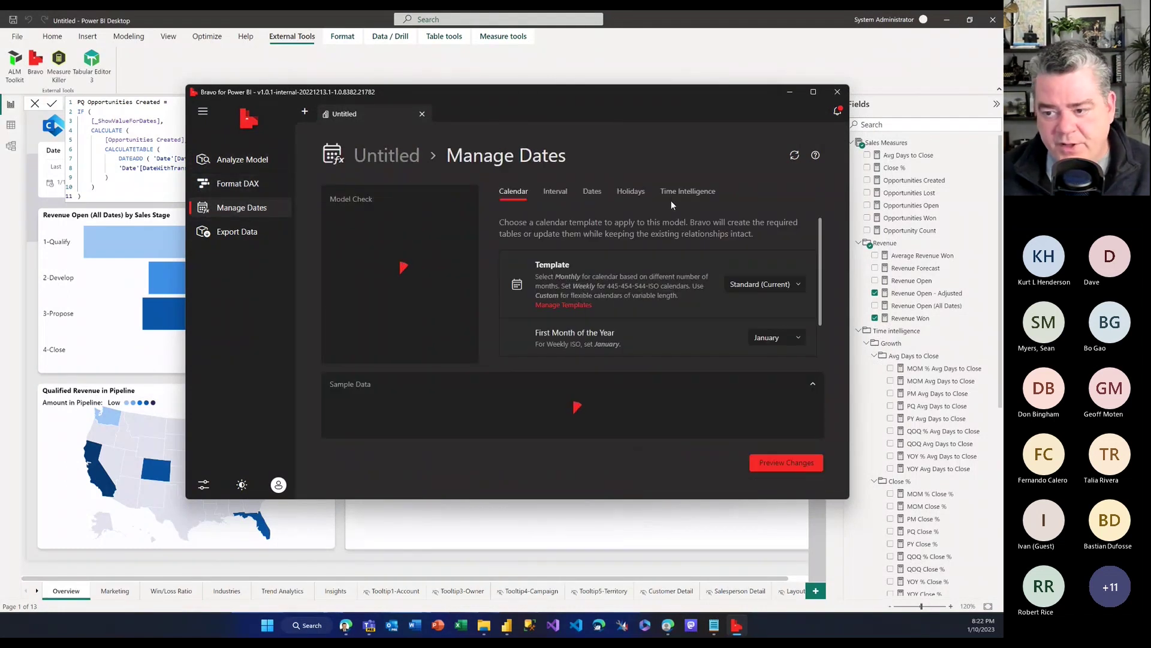
click(673, 195)
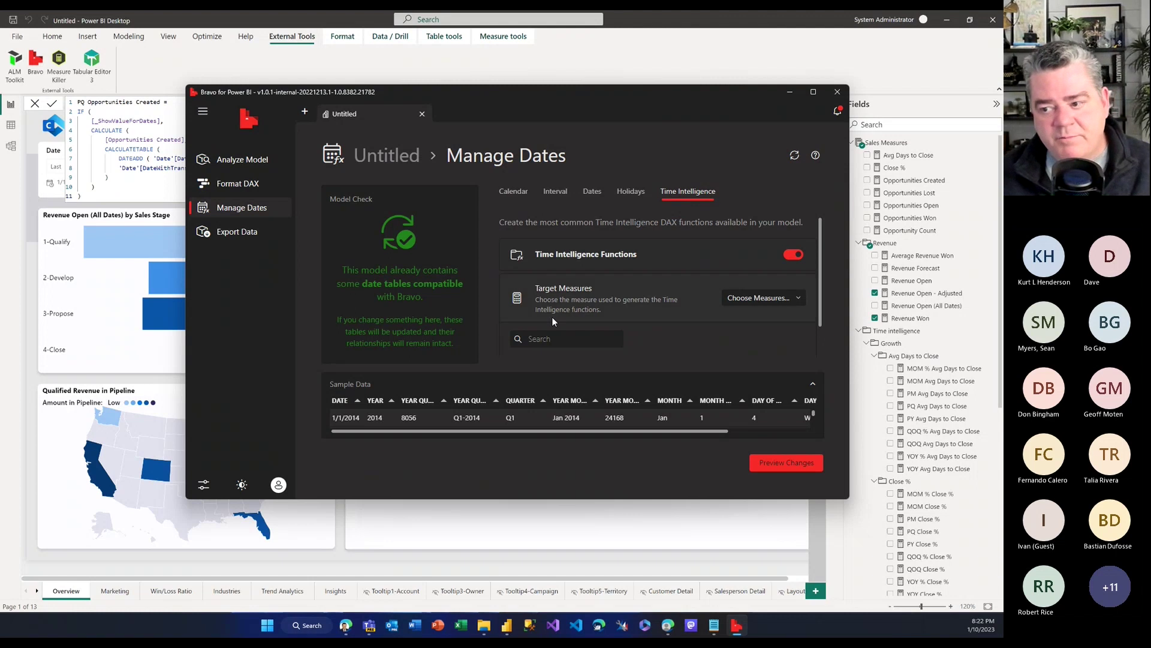
click(783, 297)
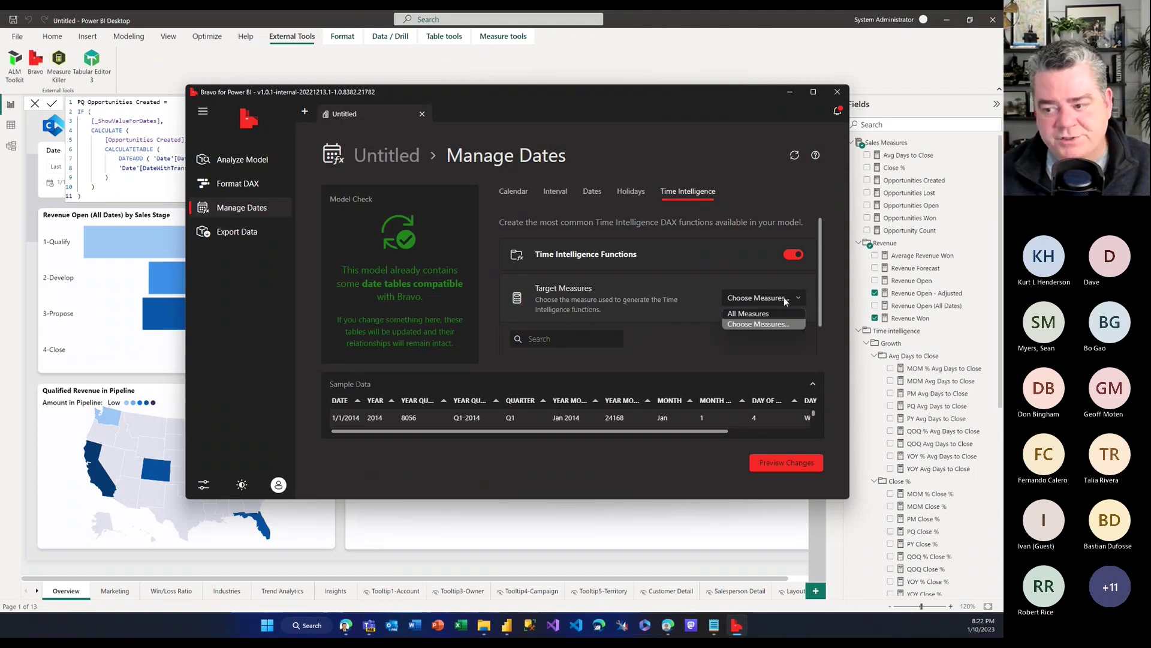
click(770, 326)
Examine the Opportunity and Sales Measures tables to see which measures are selected as time intelligence targets.
scroll(712, 335, down, 2)
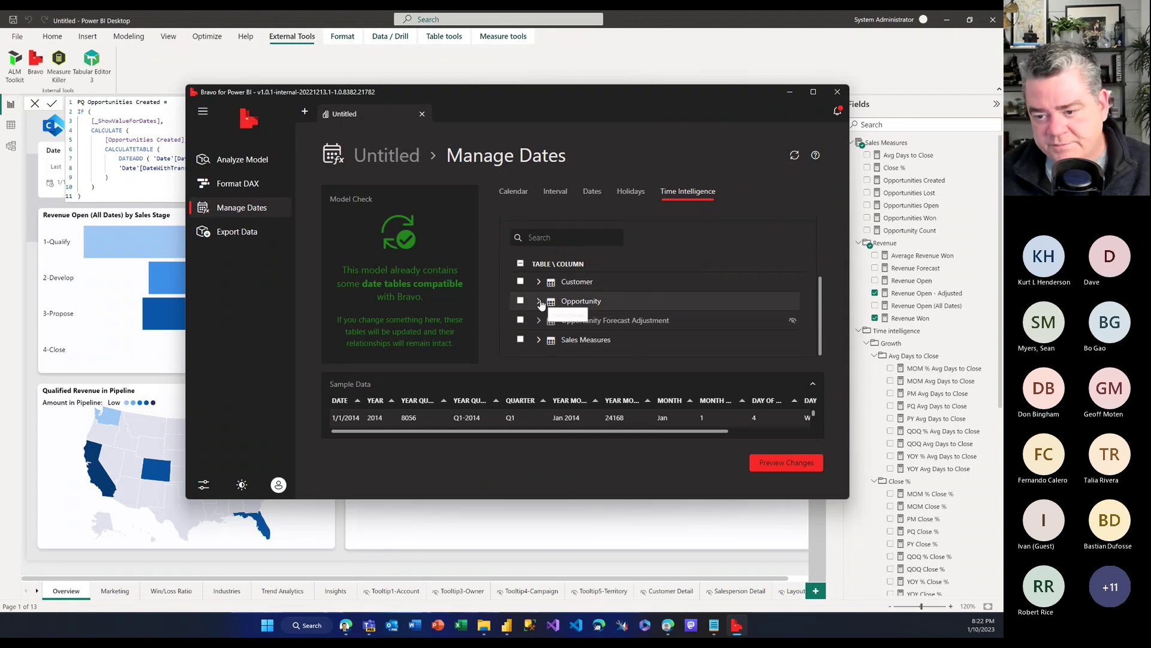
click(539, 301)
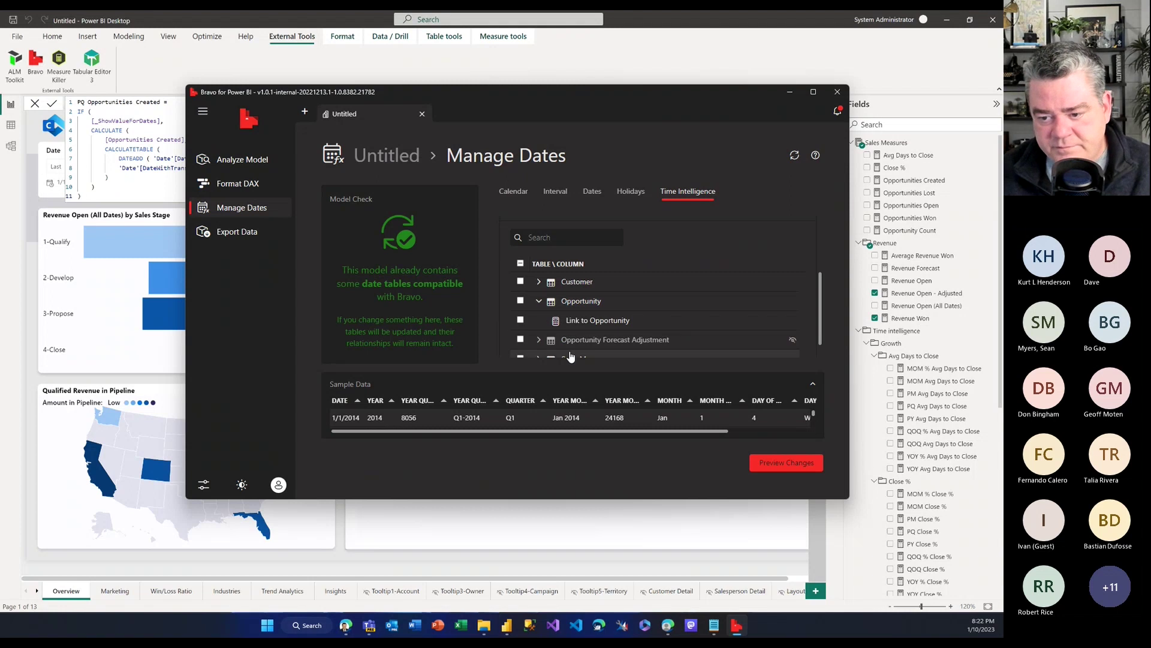
click(540, 302)
click(539, 339)
scroll(675, 274, down, 4)
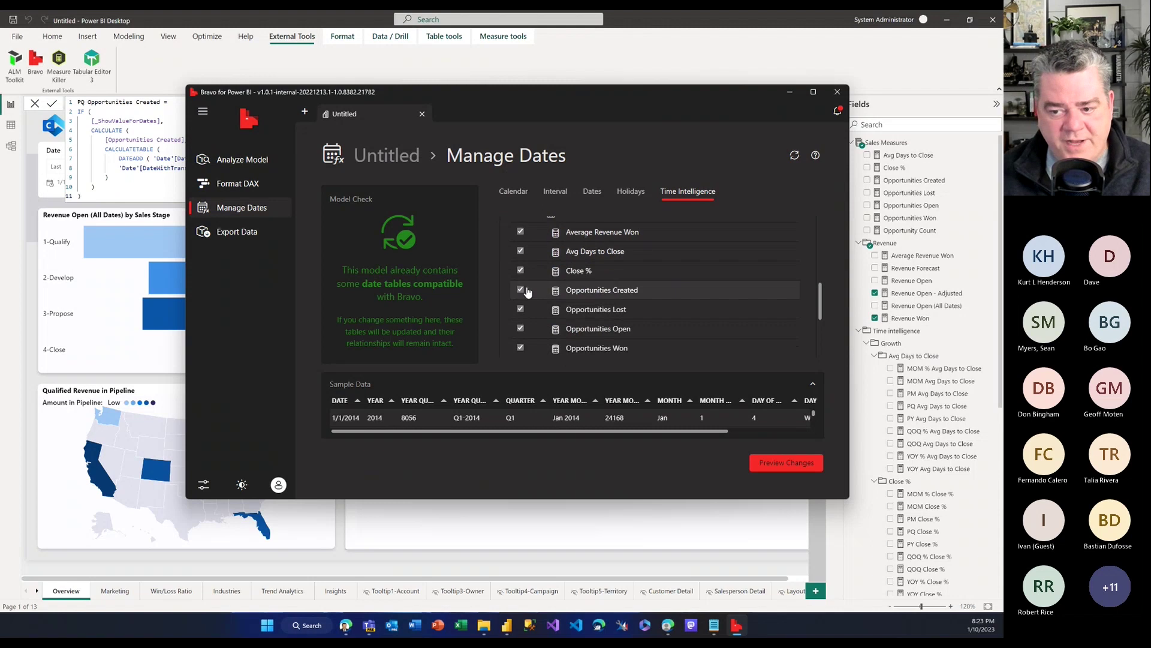
scroll(534, 324, down, 3)
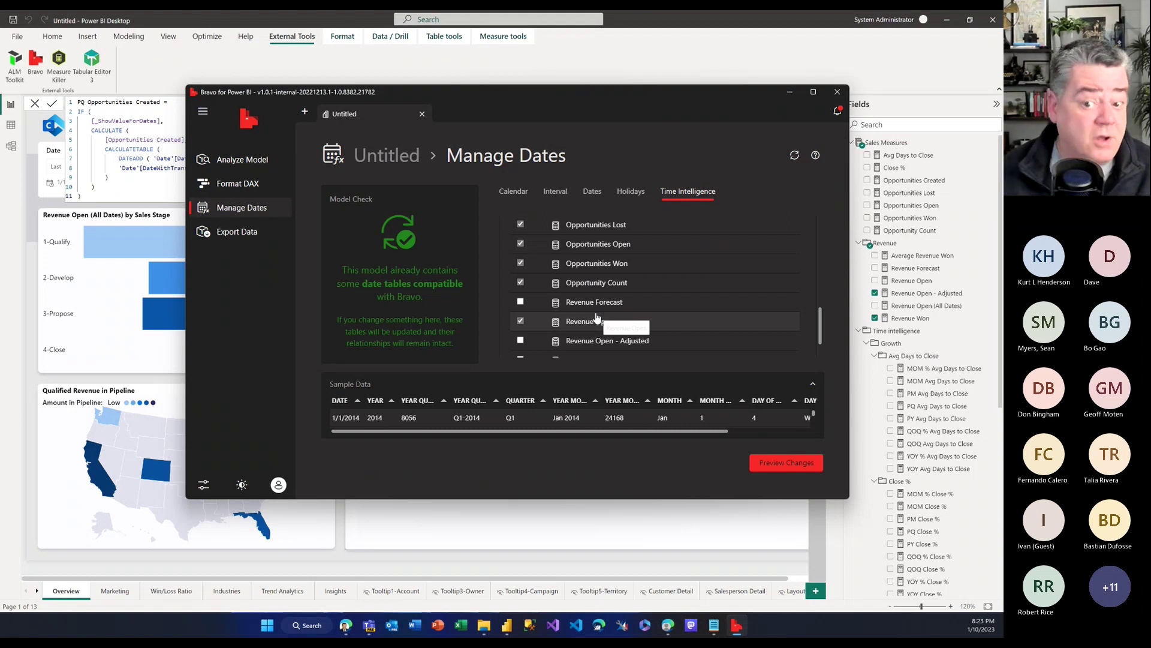
Review the calendar template choices, date interval and holidays settings for the model's date tables without changing them.
click(517, 194)
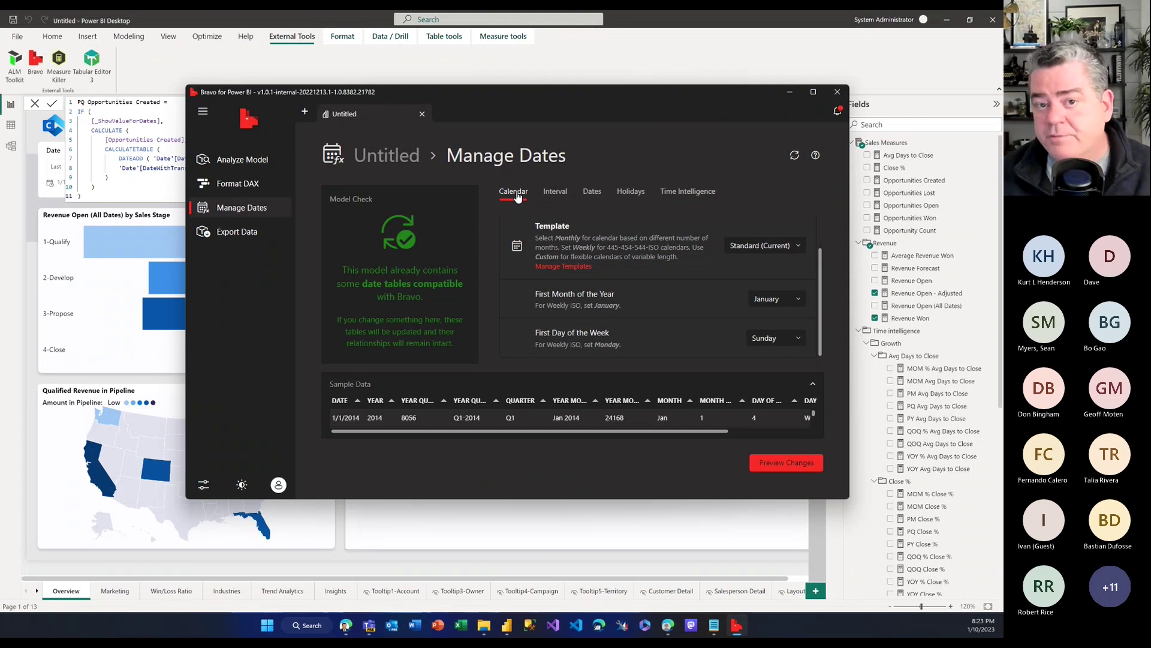
click(765, 246)
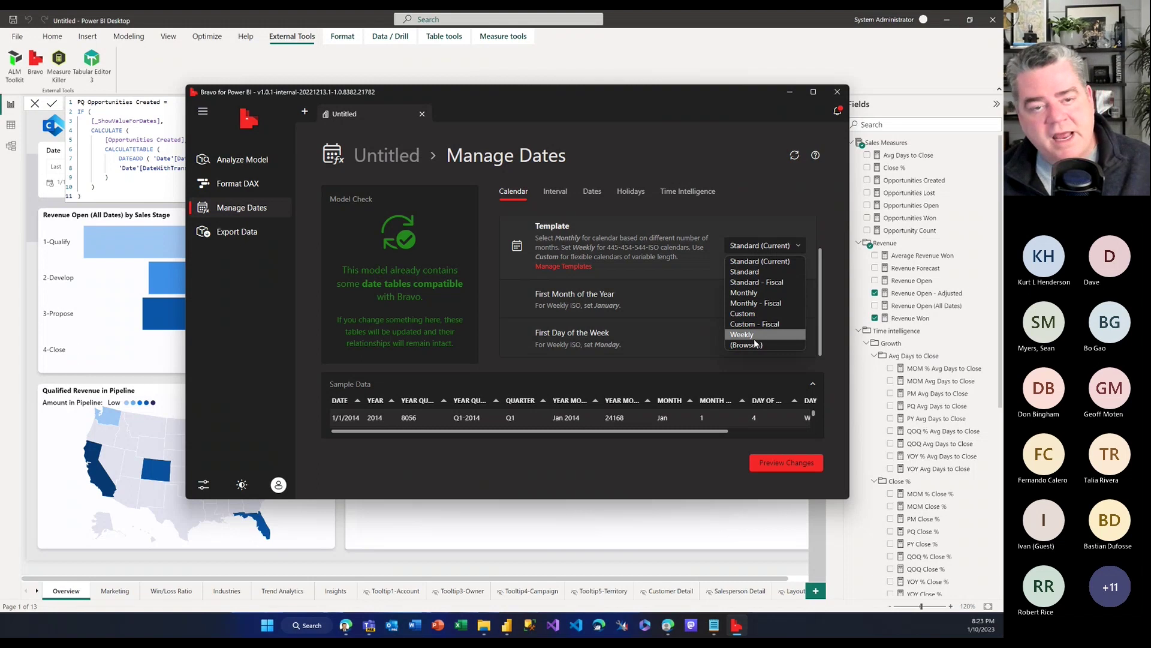
click(731, 221)
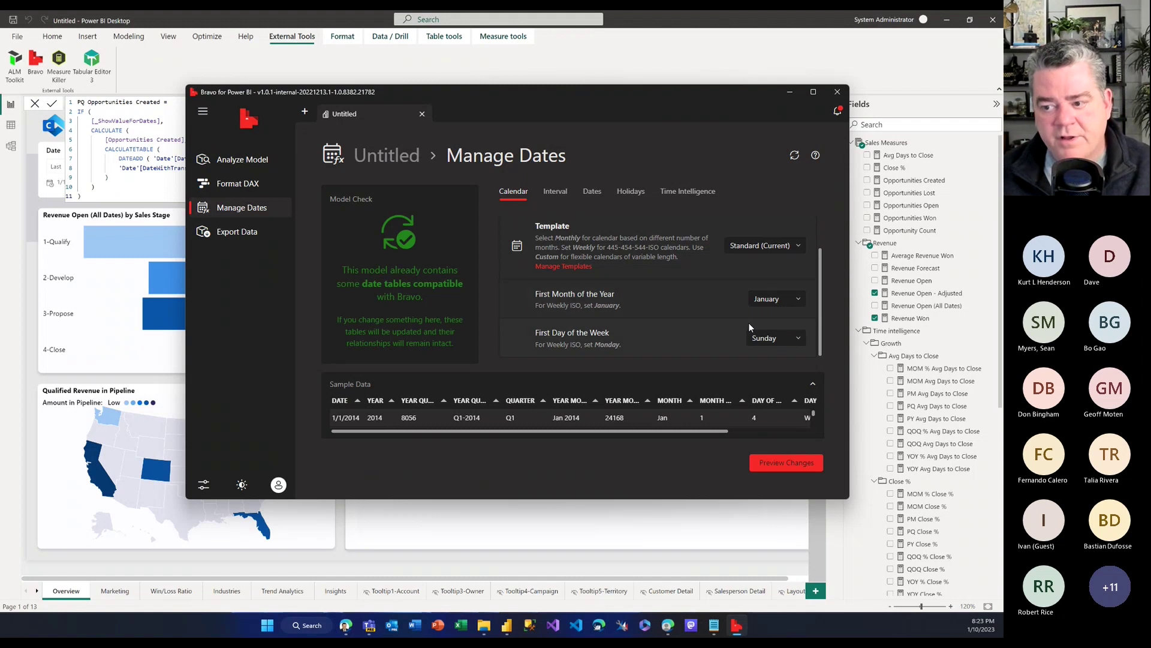
scroll(749, 322, up, 1)
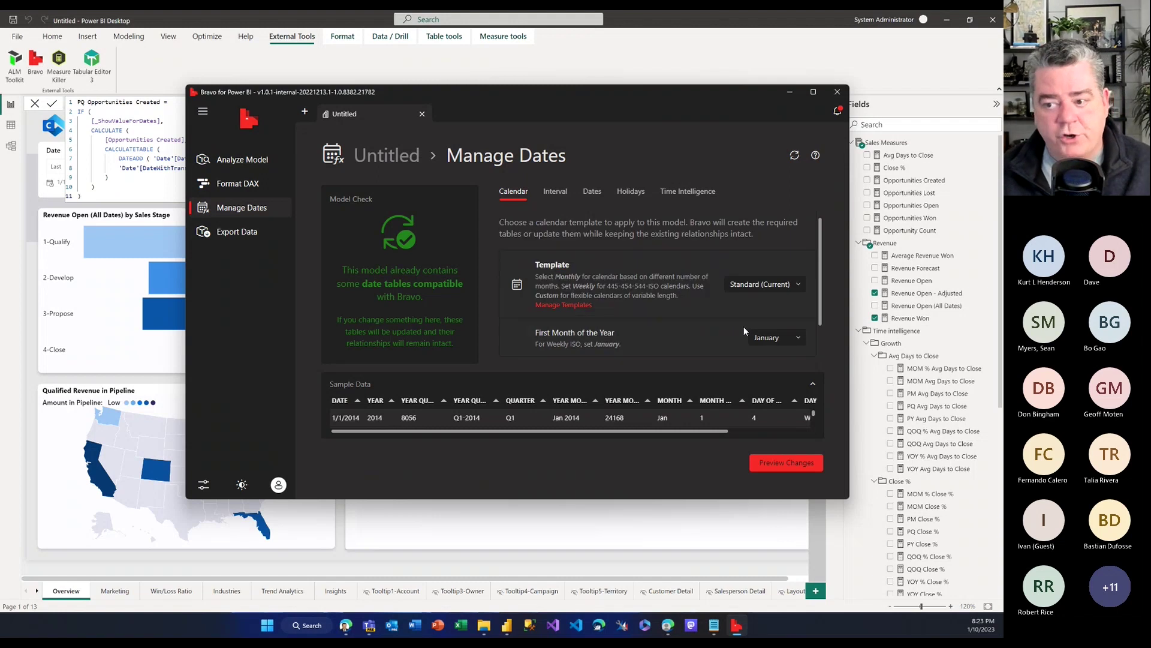
click(554, 193)
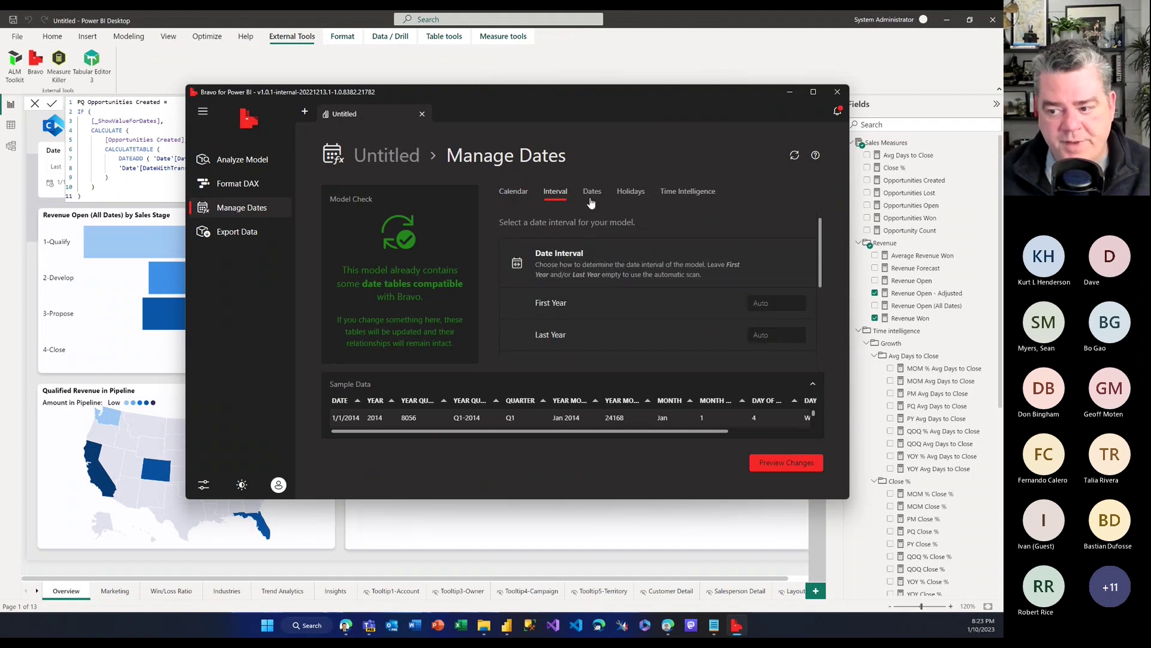
click(623, 192)
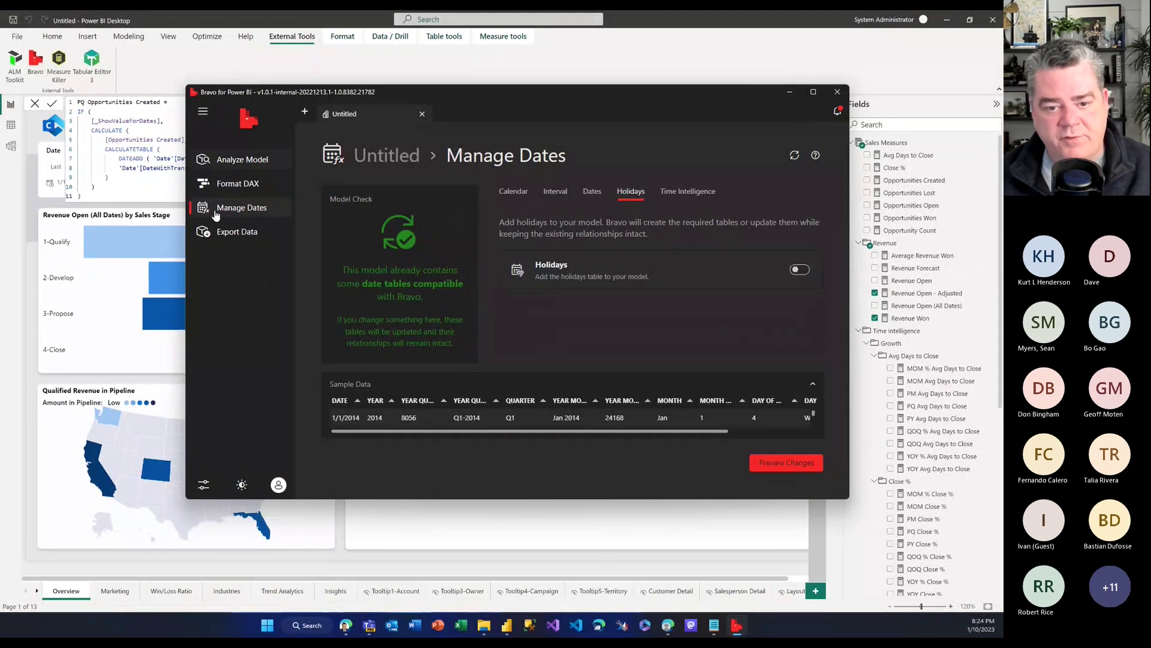
Analyze all measures with Format DAX and agree to send them to the DAX Formatter service.
click(238, 183)
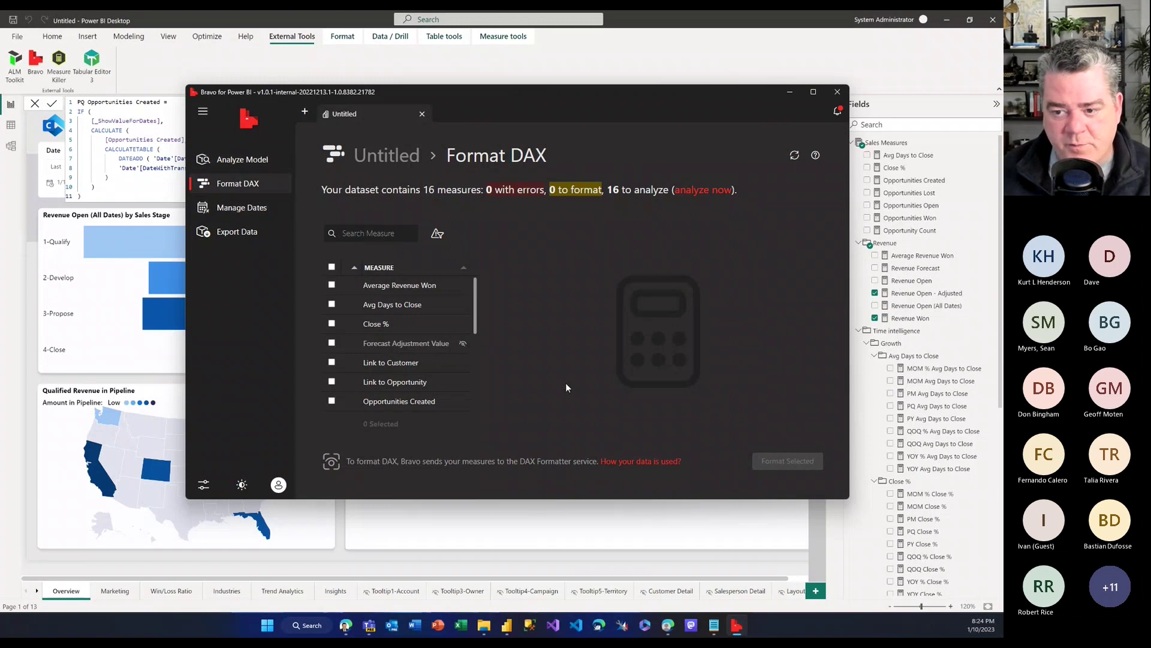
click(706, 191)
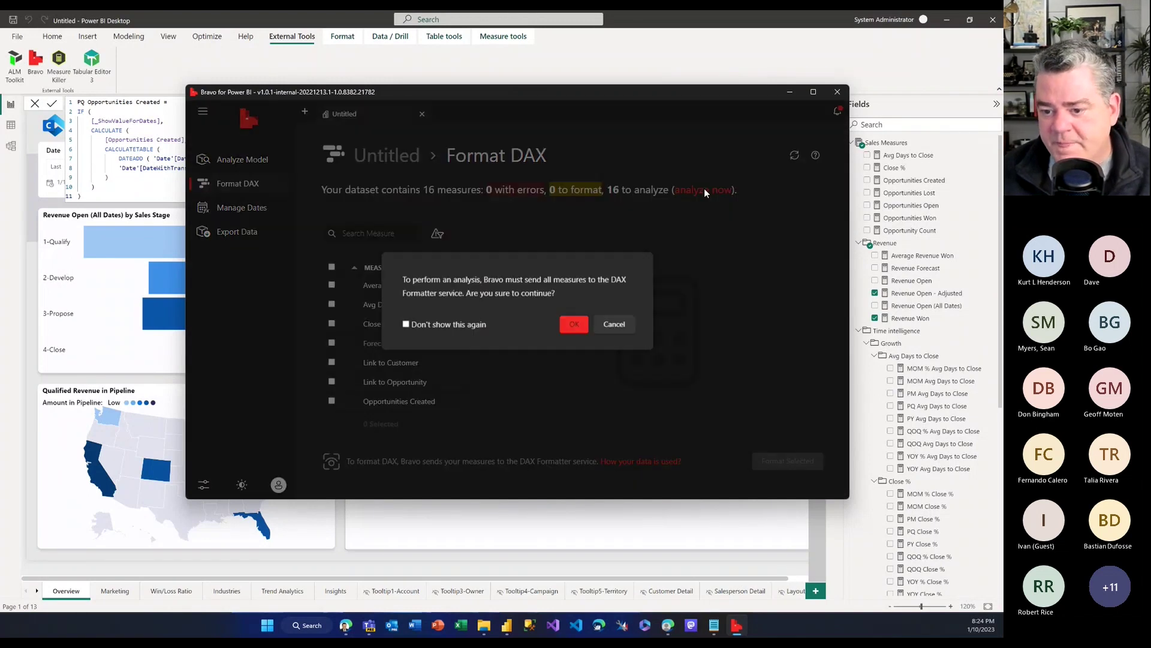
click(574, 326)
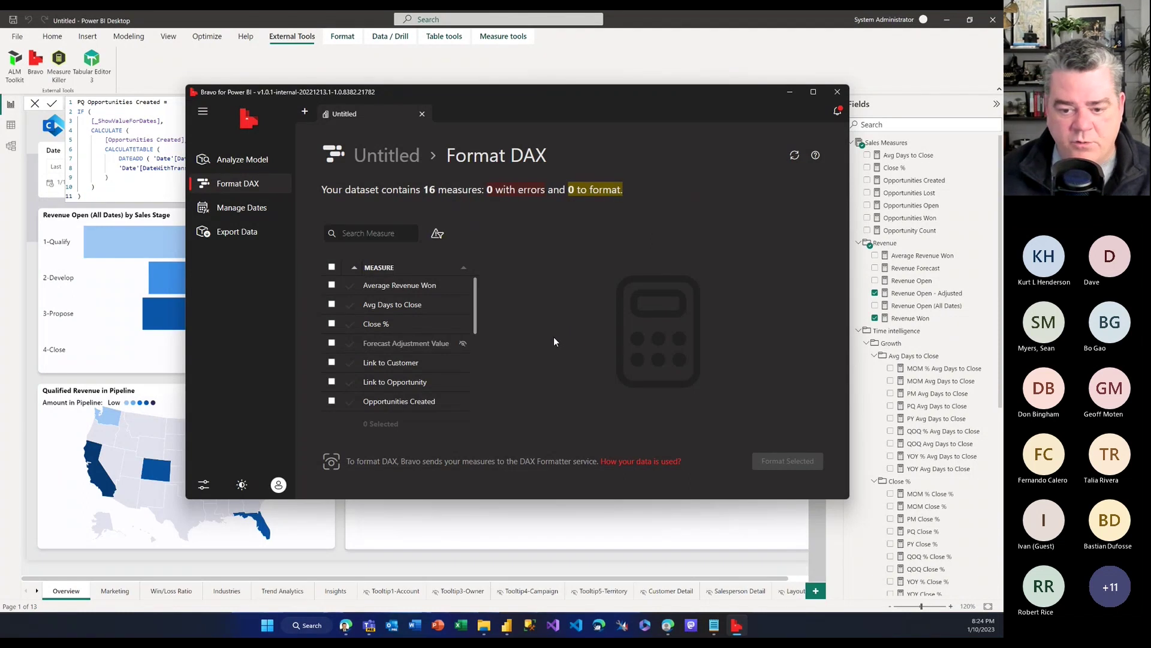
View the current DAX expressions of the Revenue Forecast and Opportunity Count measures in Bravo.
scroll(390, 366, down, 5)
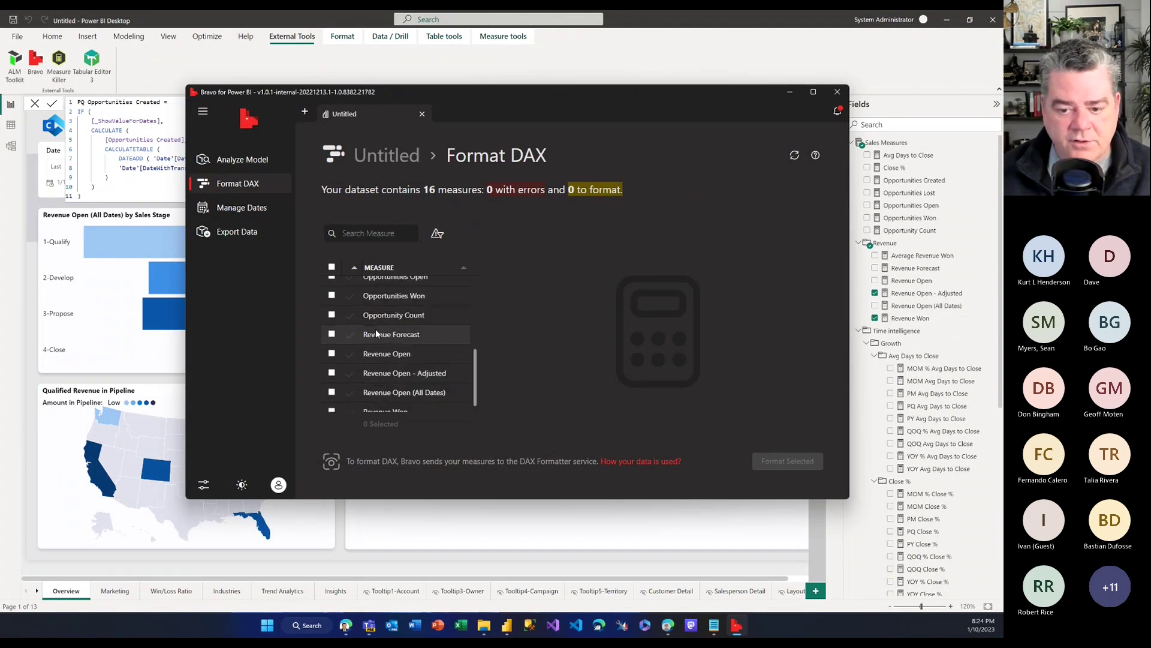
click(377, 334)
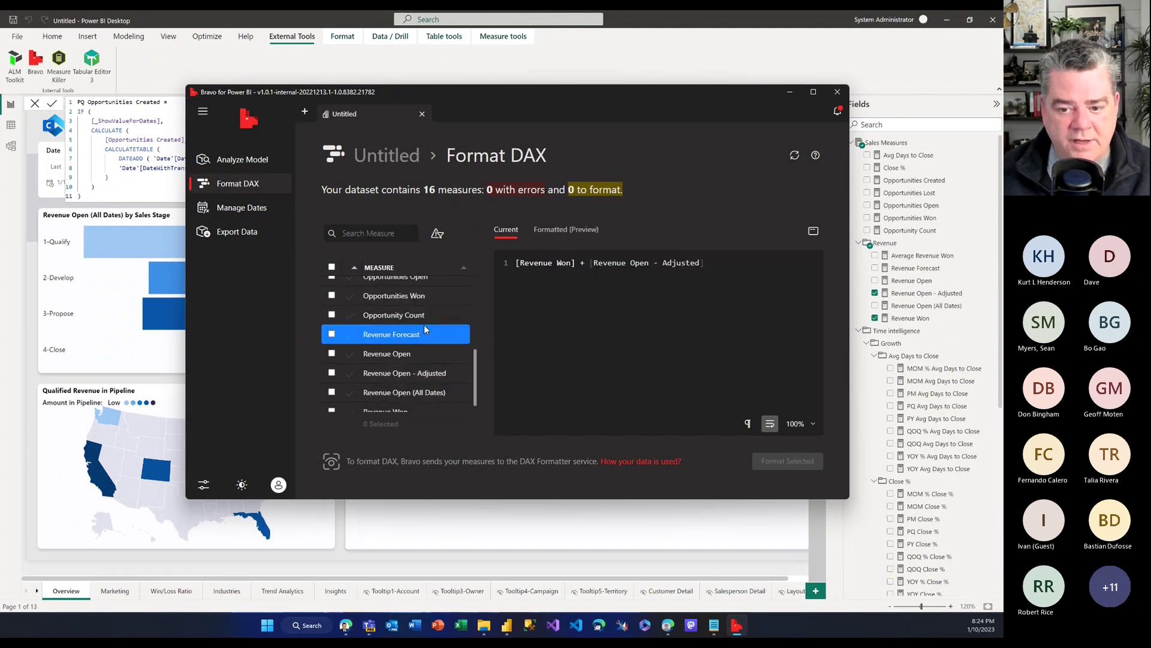
click(399, 322)
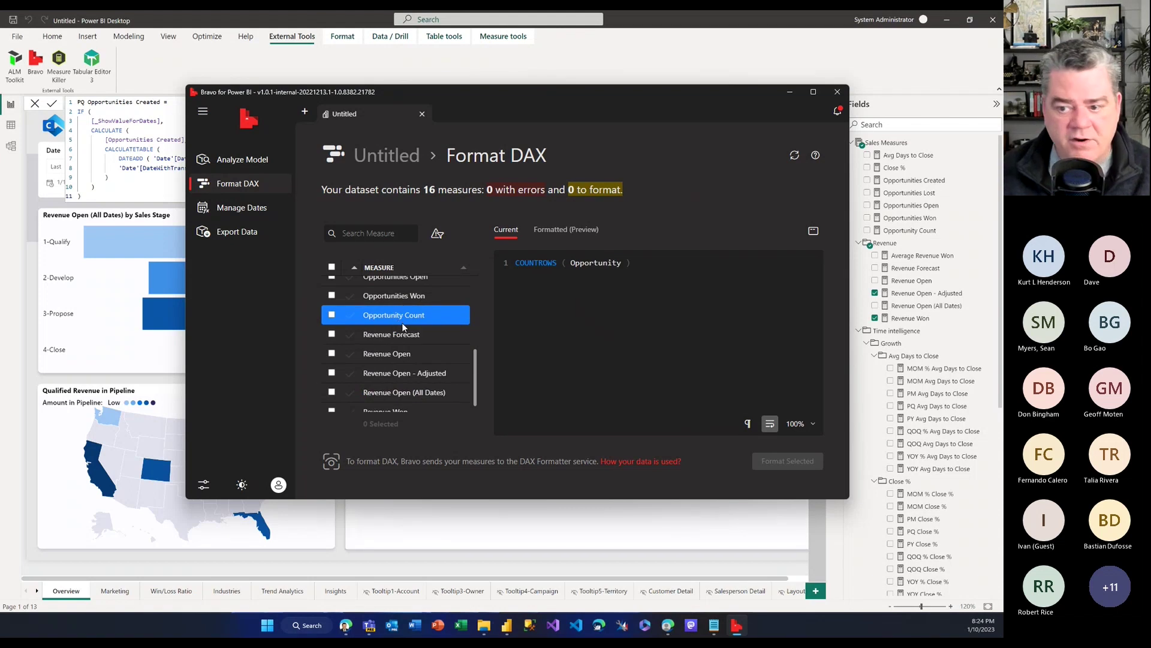
scroll(464, 333, up, 5)
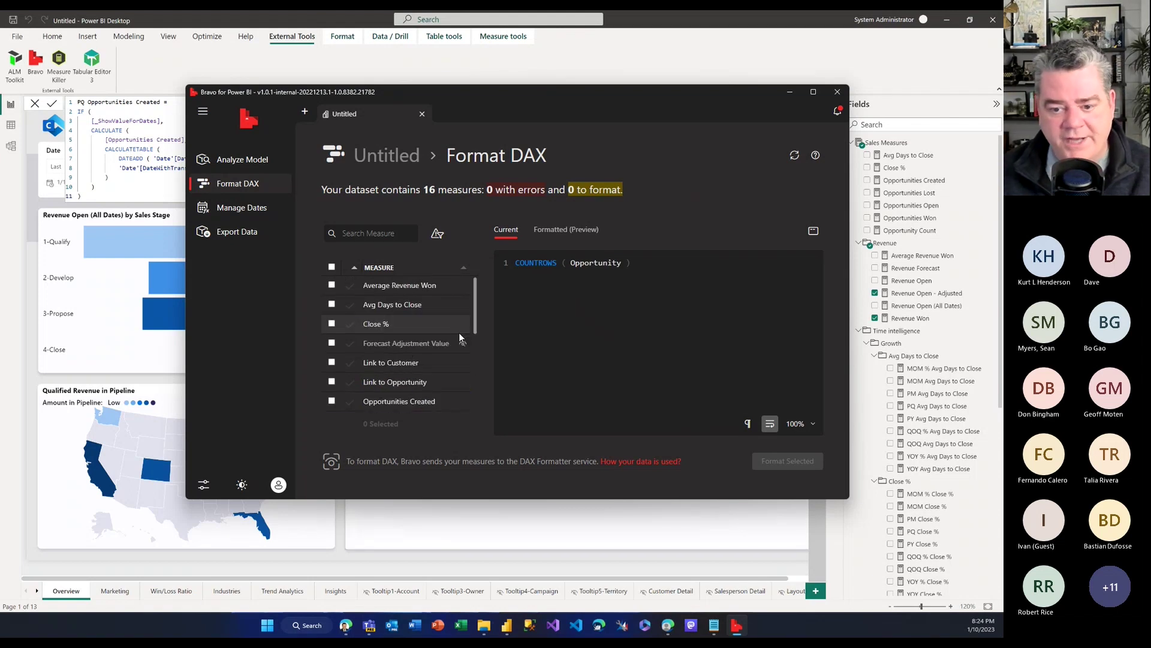
Check Bravo's Power BI Service sign-in dialog without signing in, and open the release details for its new version.
click(279, 486)
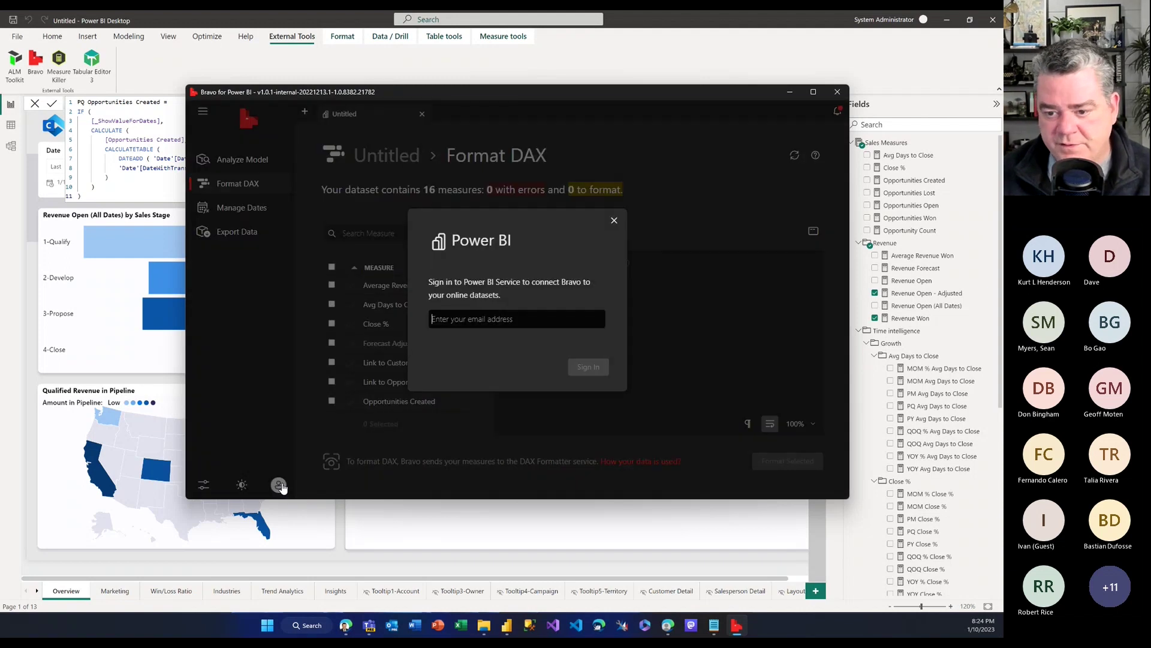
click(618, 220)
click(838, 111)
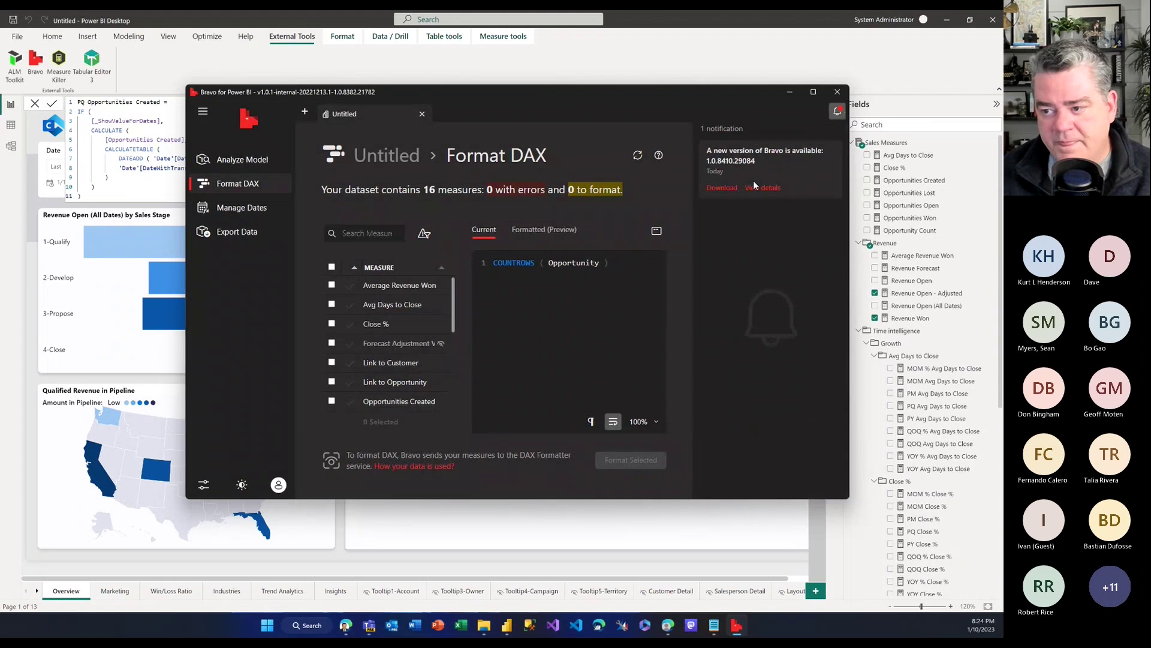
click(756, 191)
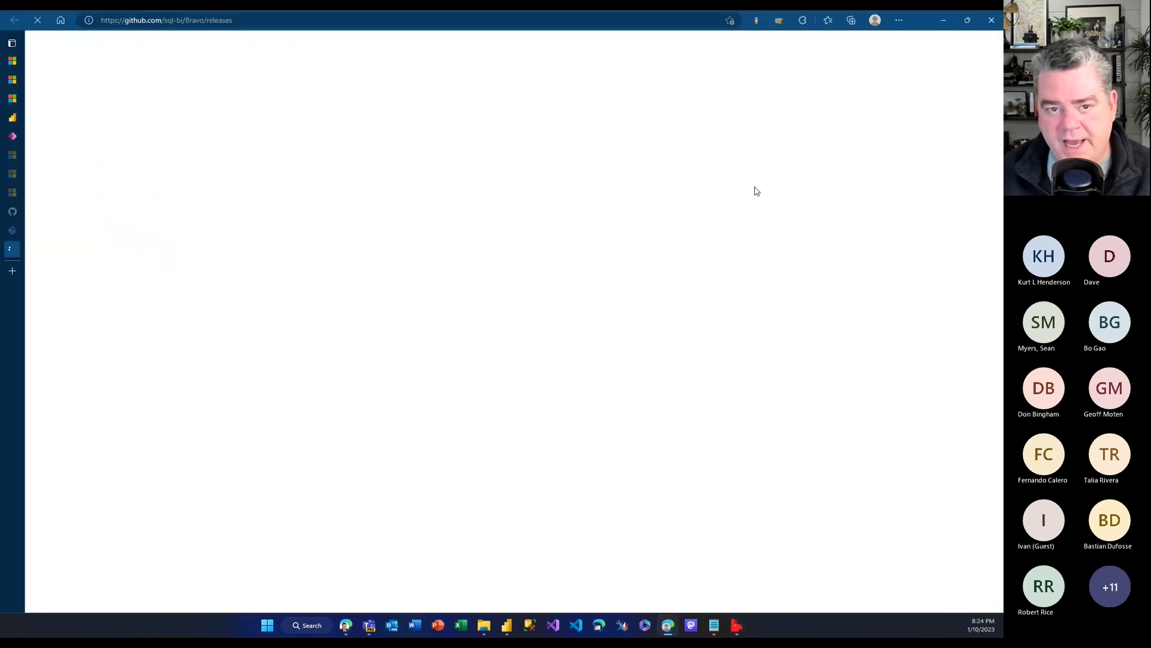
Select the full web address of the Bravo releases page on GitHub for sharing, and minimize the browser.
click(239, 20)
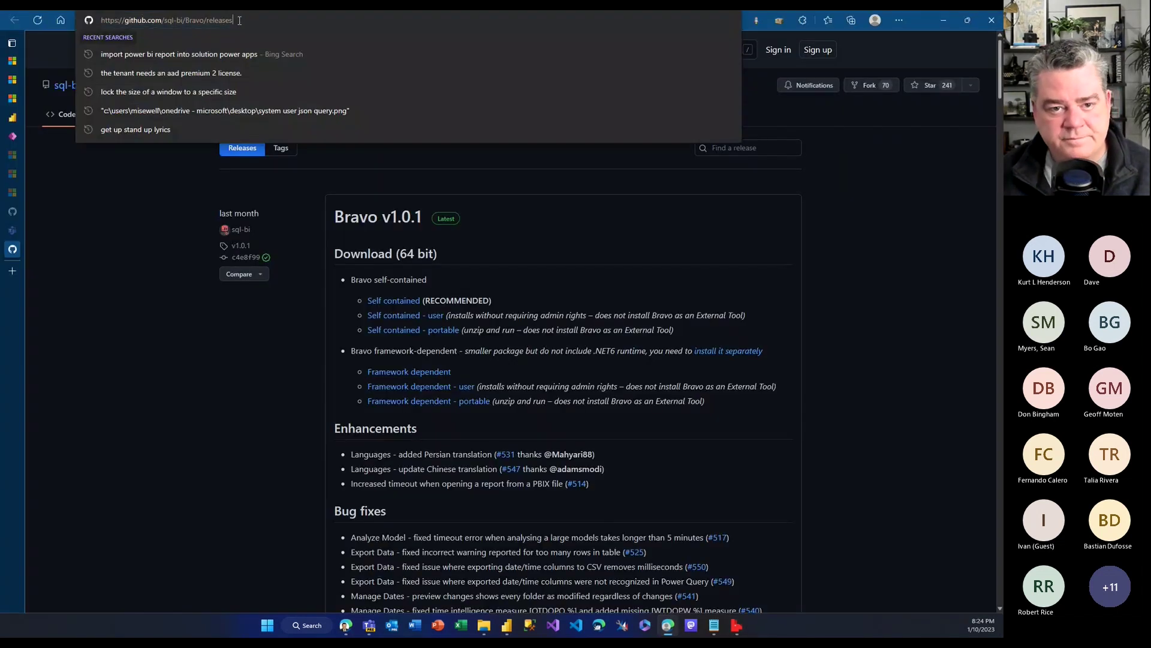
drag(233, 20, 79, 24)
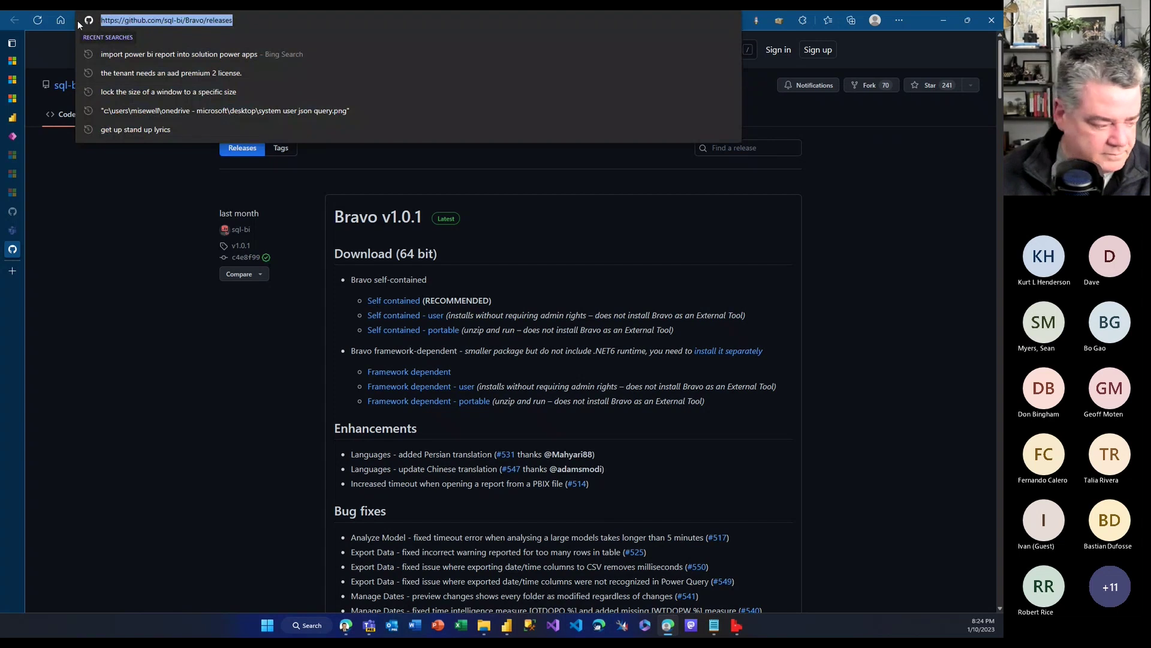
key(alt+Tab)
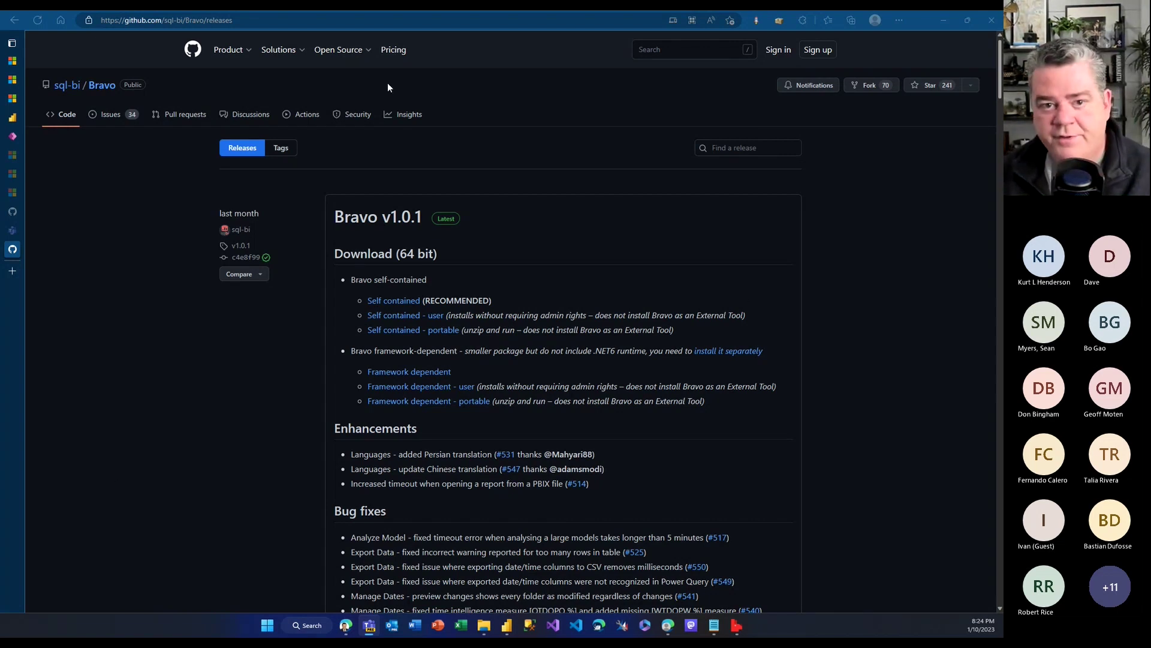
click(941, 20)
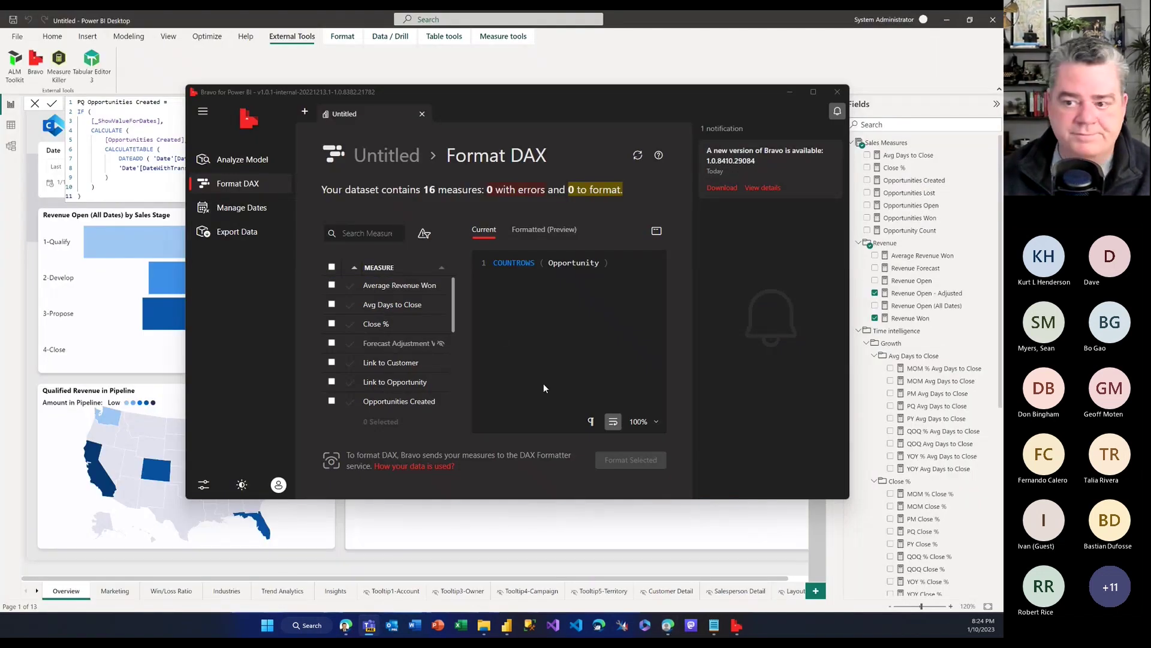
Close Bravo and collapse the Growth and Time intelligence folders under Sales Measures in Power BI Desktop.
click(838, 92)
click(867, 343)
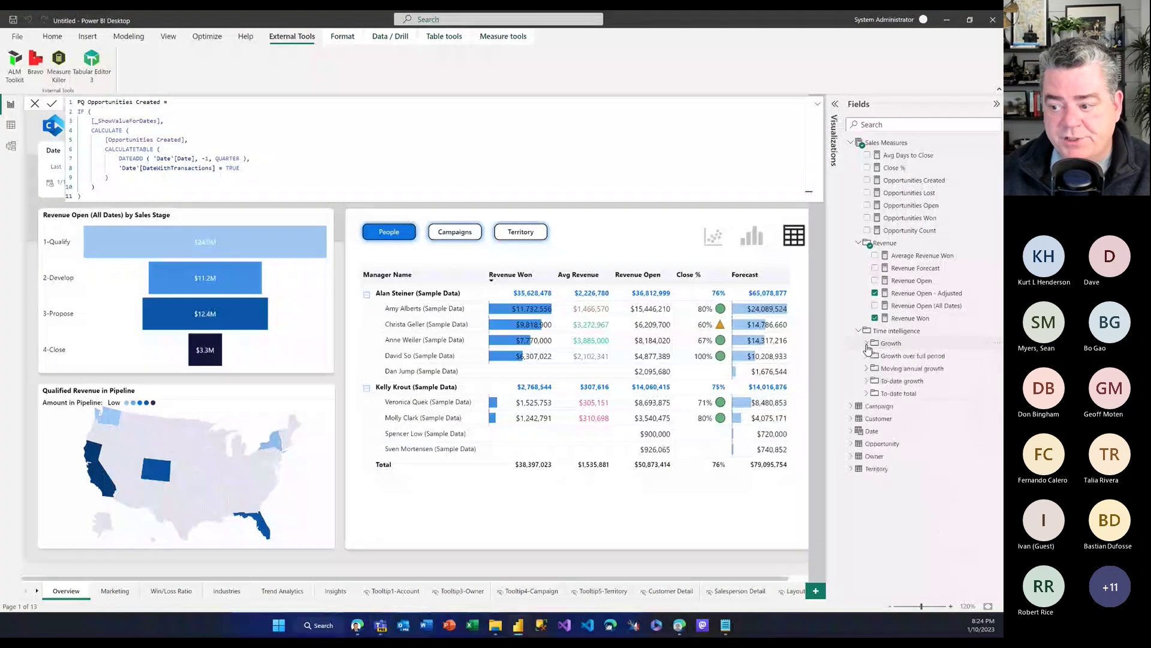
click(864, 334)
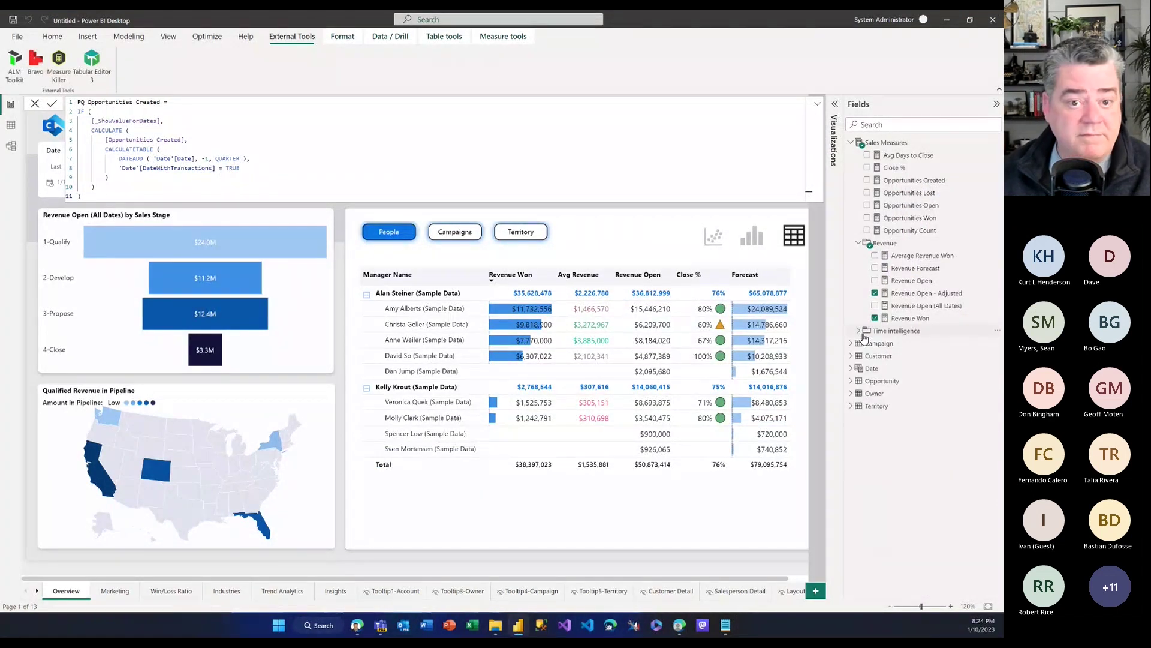
Expand the Date table to review its fields, and collapse the Sales Measures and Date tables.
click(872, 368)
click(851, 368)
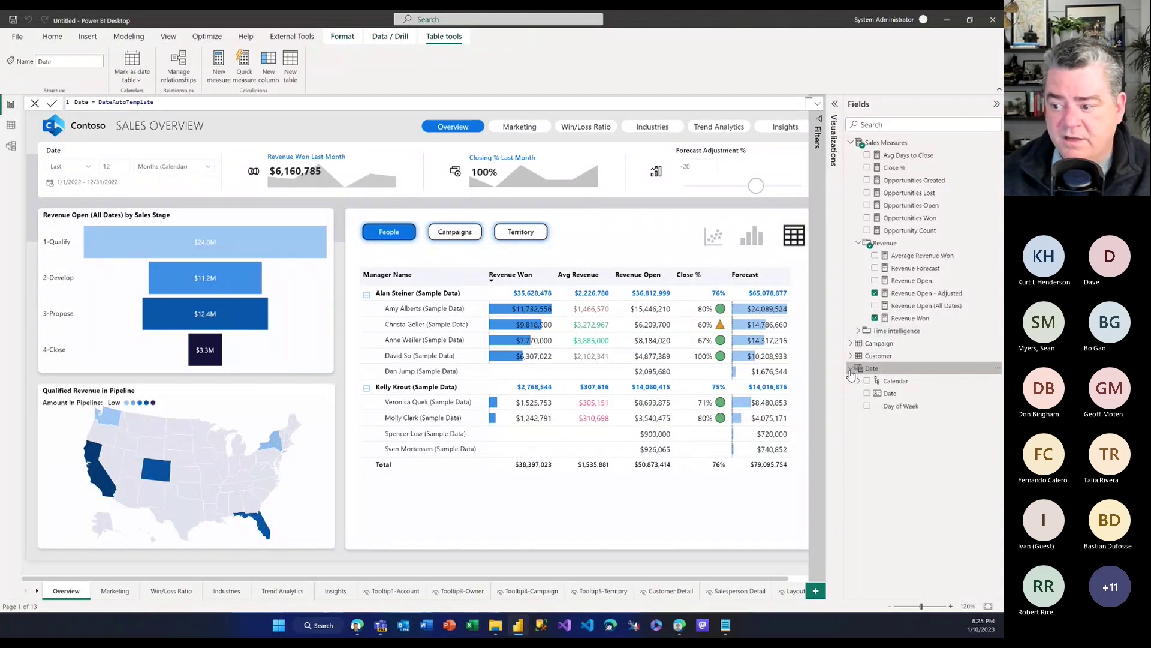
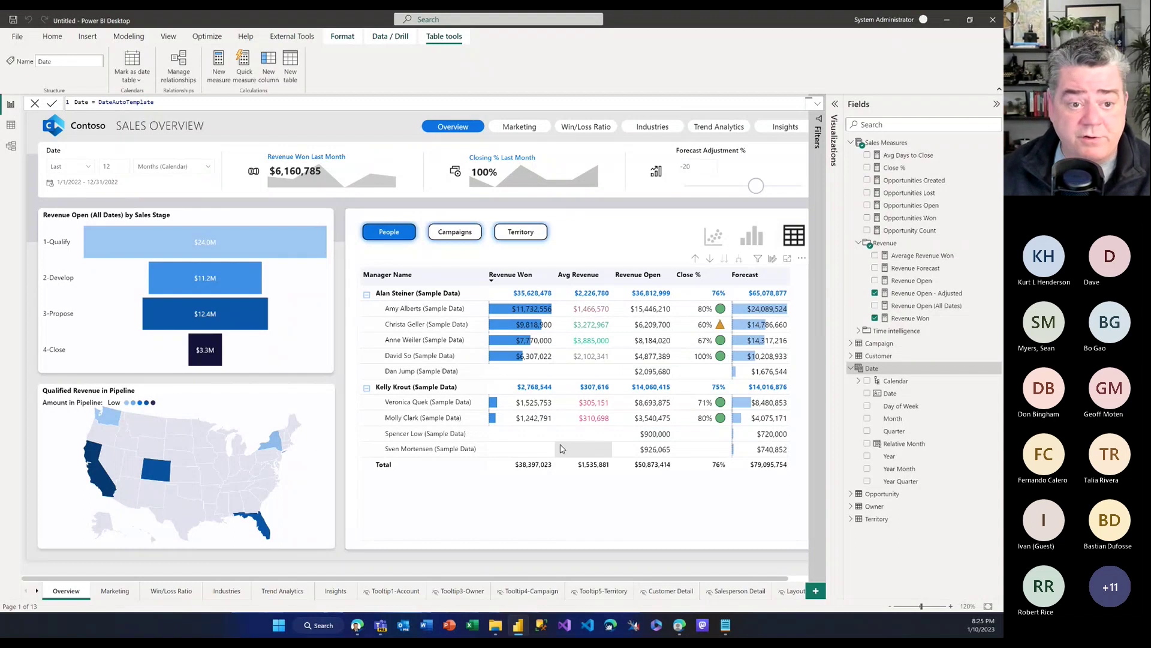
click(851, 143)
click(851, 180)
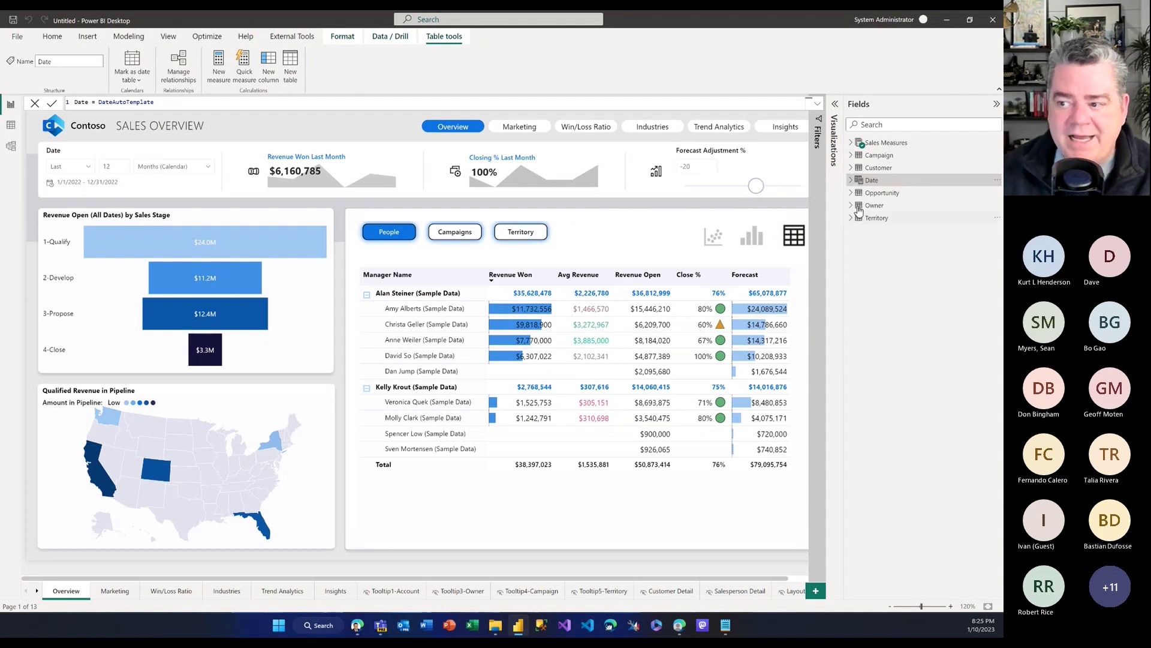
Expand the Campaign table, show the model's hidden tables and fields, and select the hidden campaignid field.
click(851, 155)
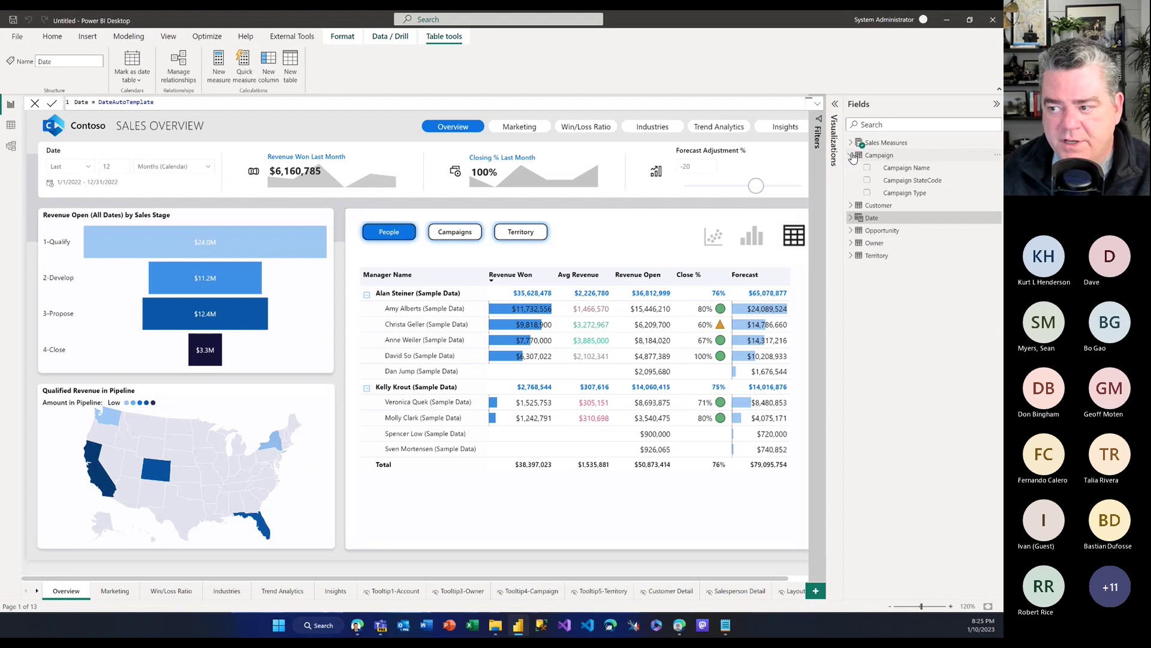
right_click(891, 160)
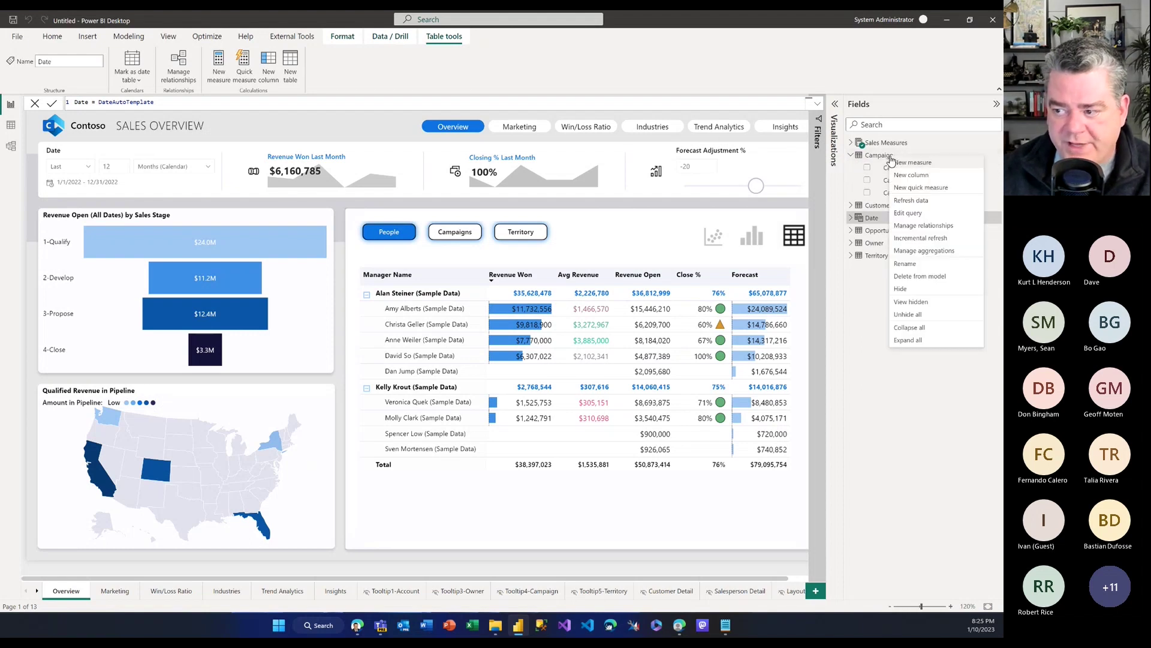
click(905, 303)
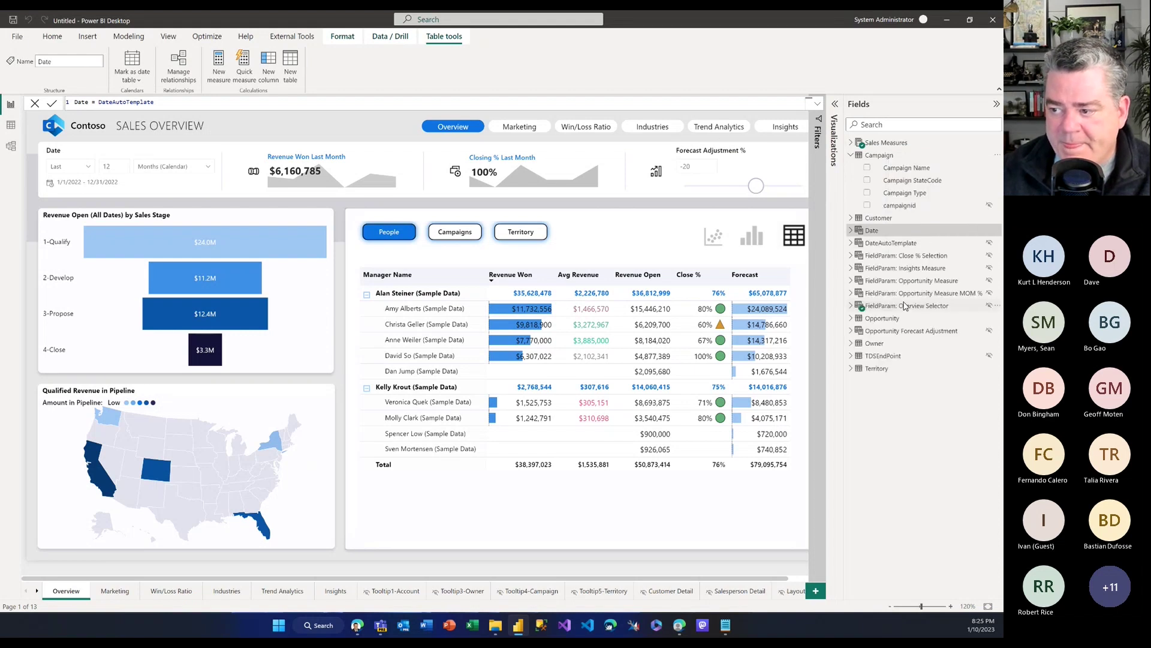
click(915, 209)
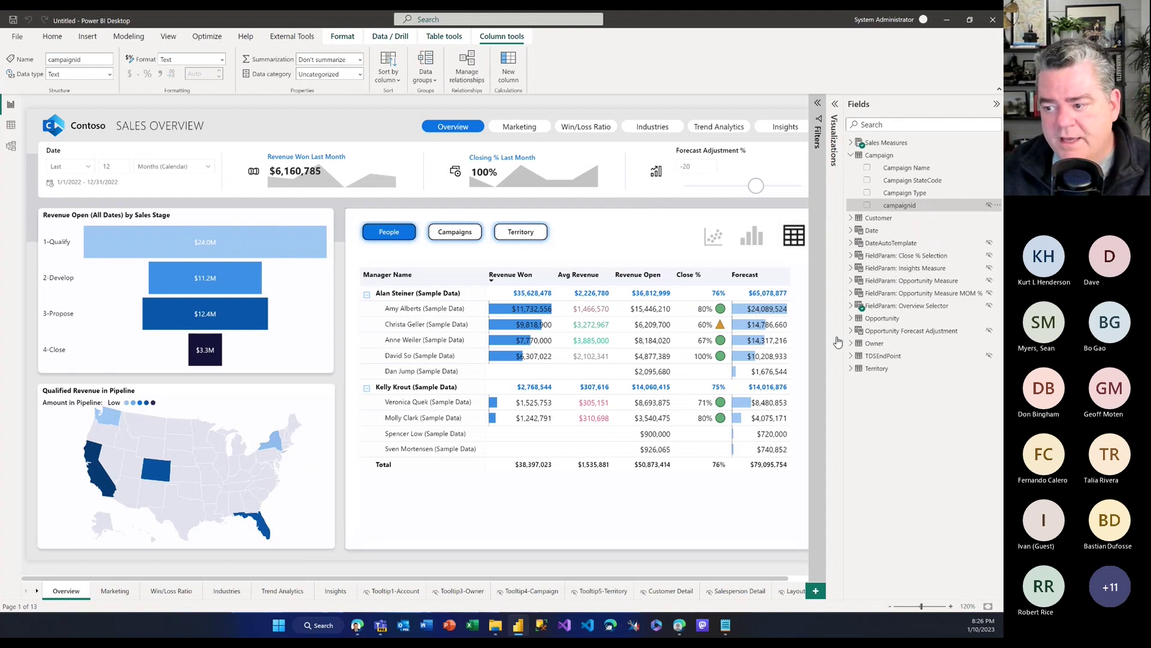
Expand the Opportunity table to review its visible and hidden fields, and turn off the display of hidden items.
click(851, 318)
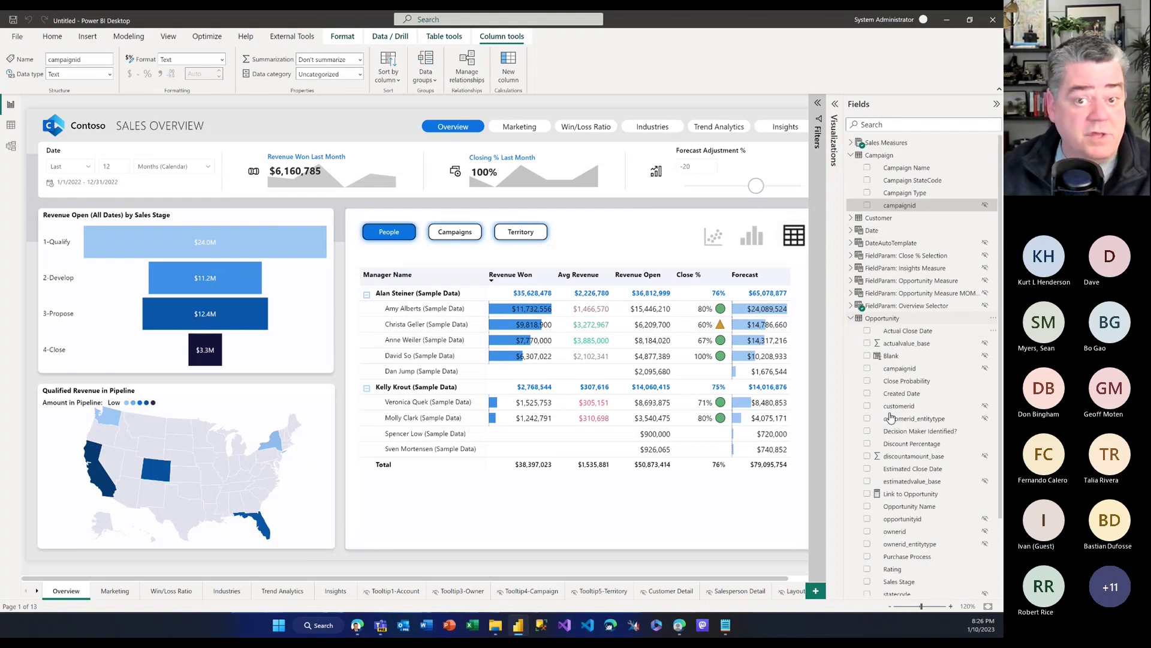
scroll(920, 390, down, 3)
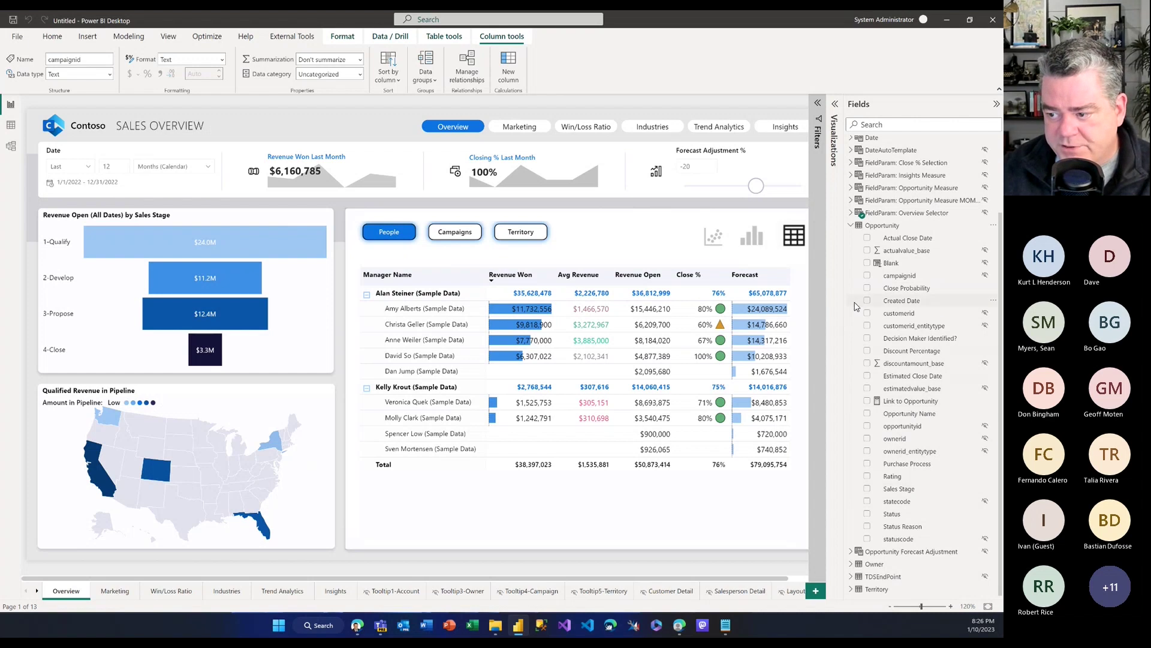
right_click(941, 281)
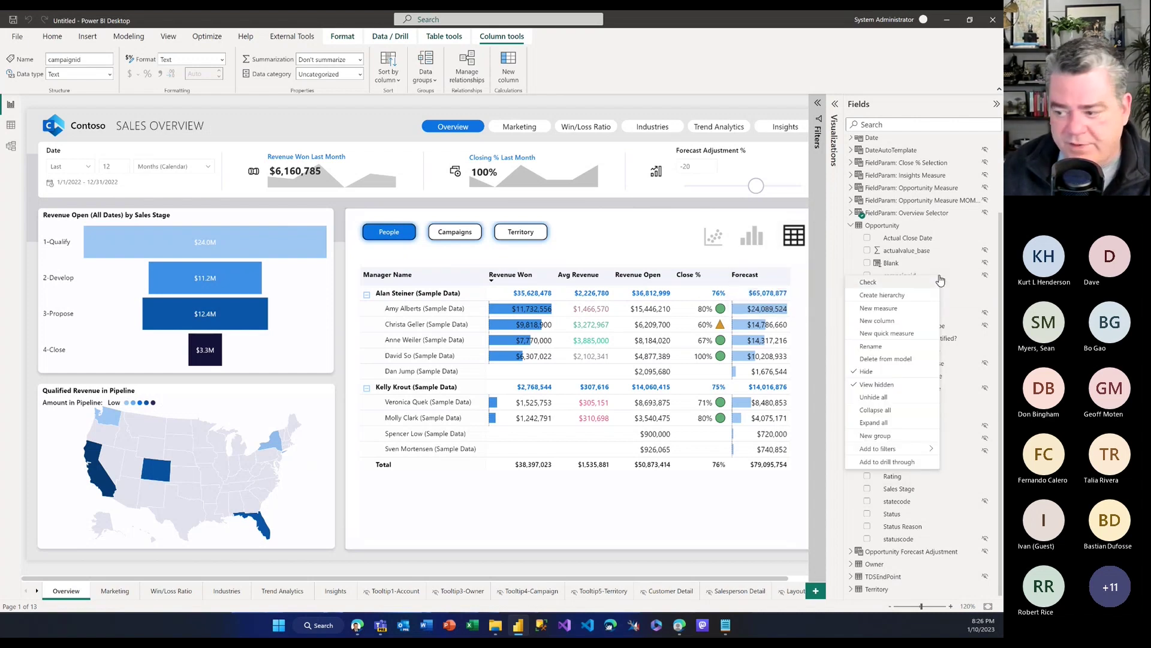
click(878, 387)
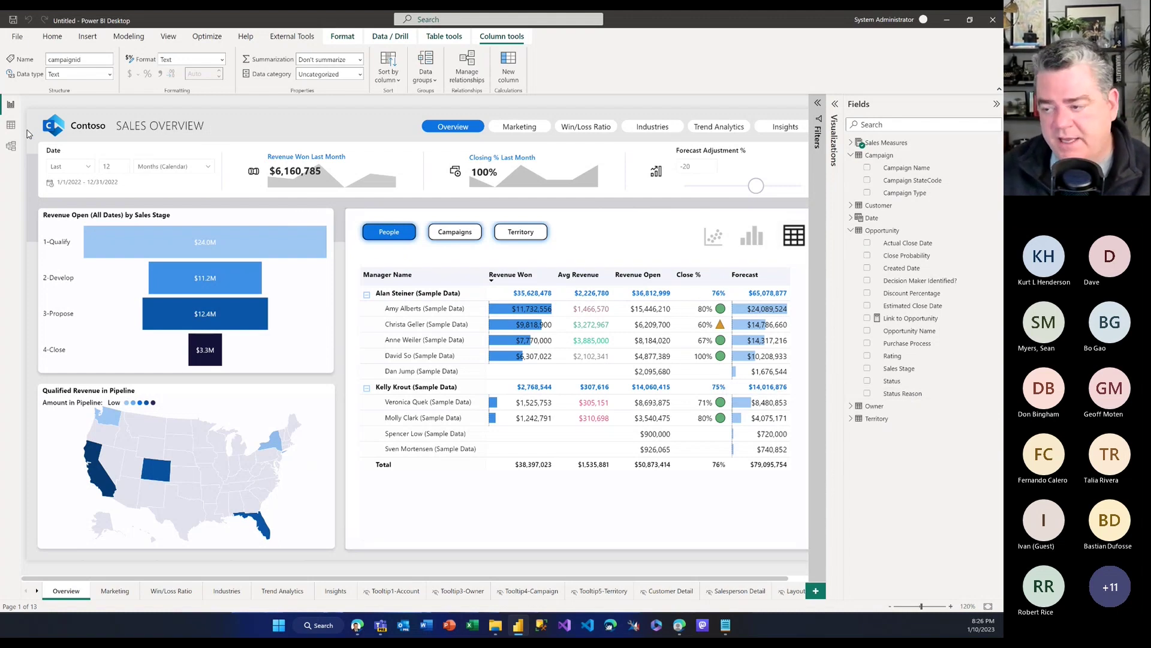
Review the DAX formulas of the Link to Opportunity and Link to Customer measures, and collapse the Customer, Opportunity and Campaign tables.
click(919, 324)
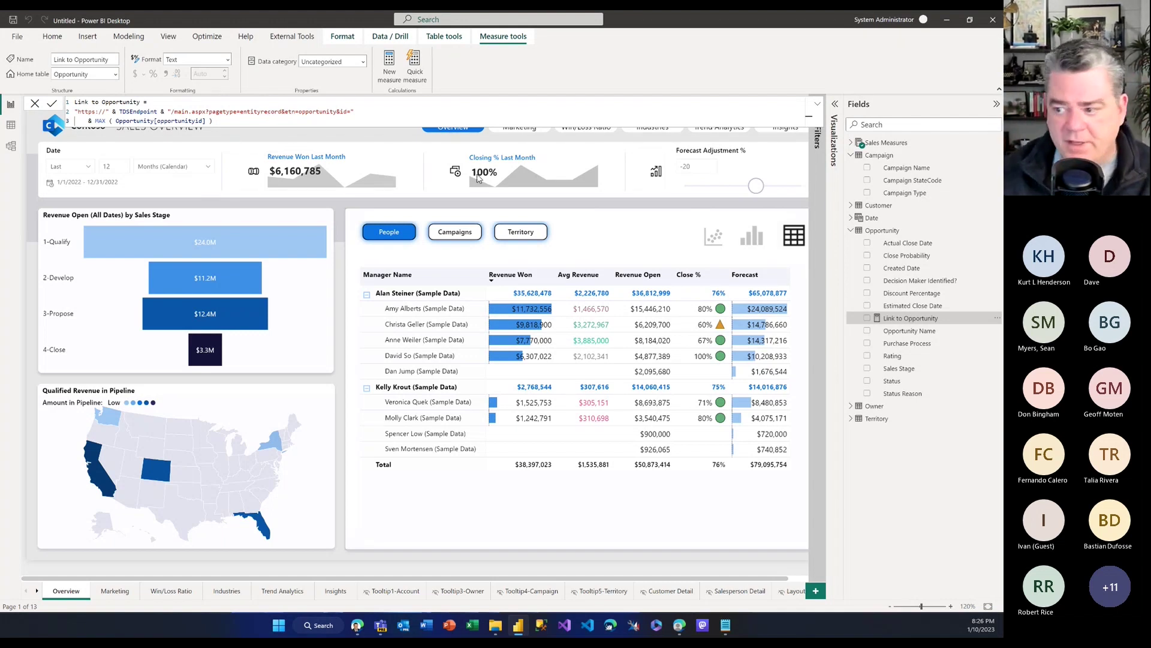
click(852, 205)
click(907, 285)
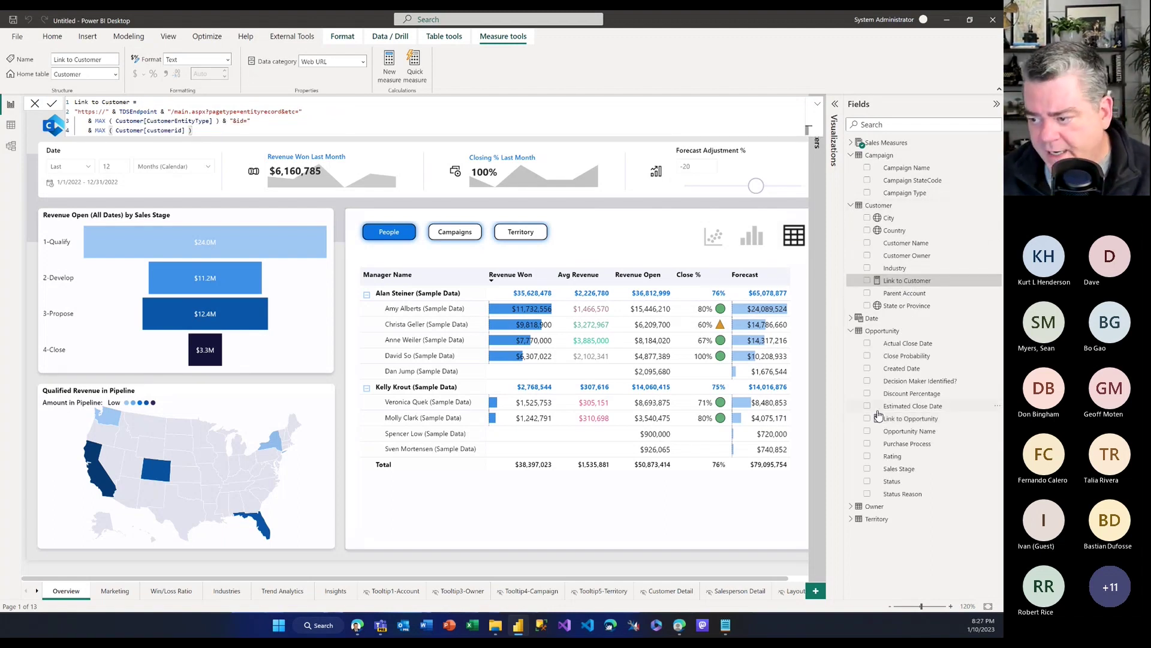
click(852, 206)
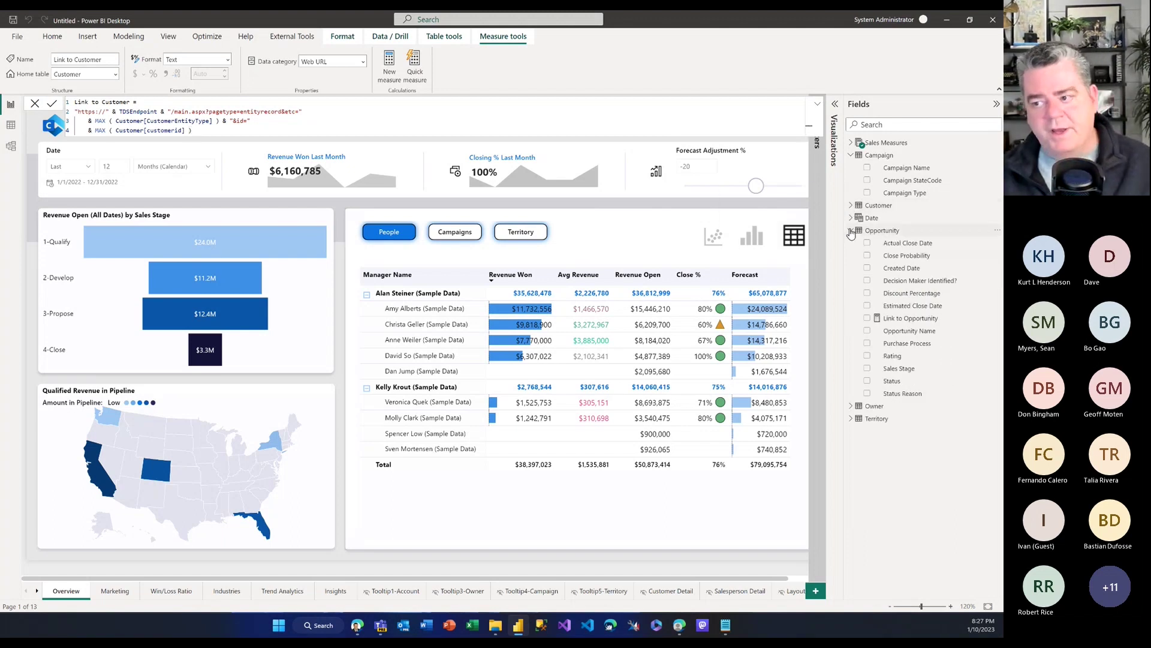
click(851, 231)
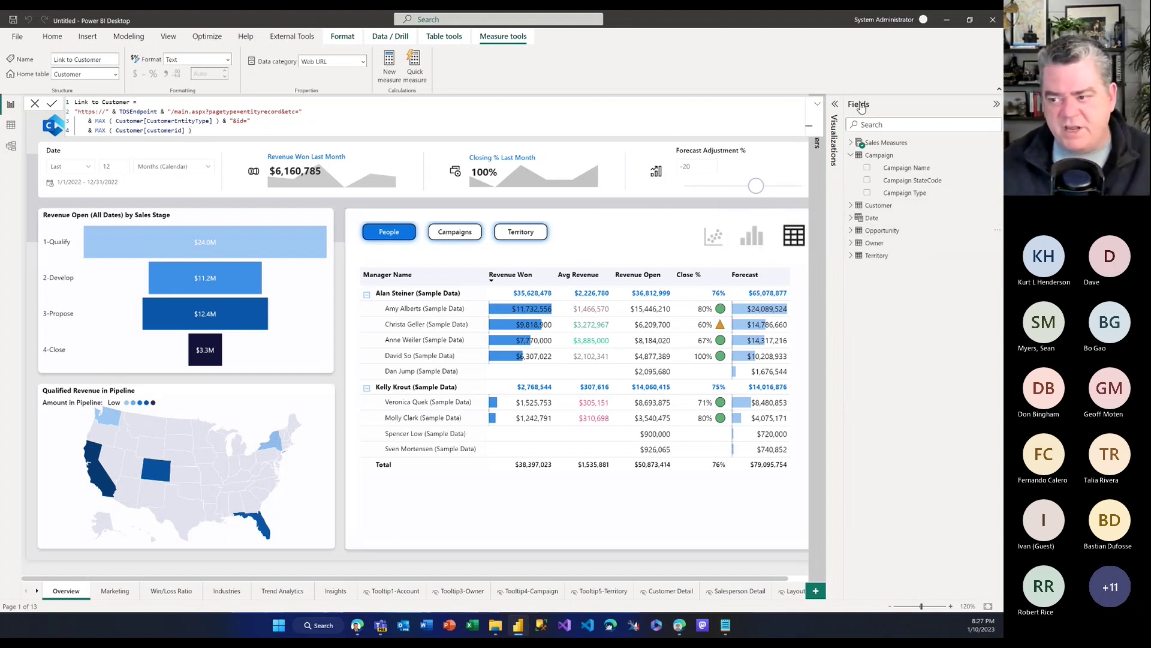
click(851, 155)
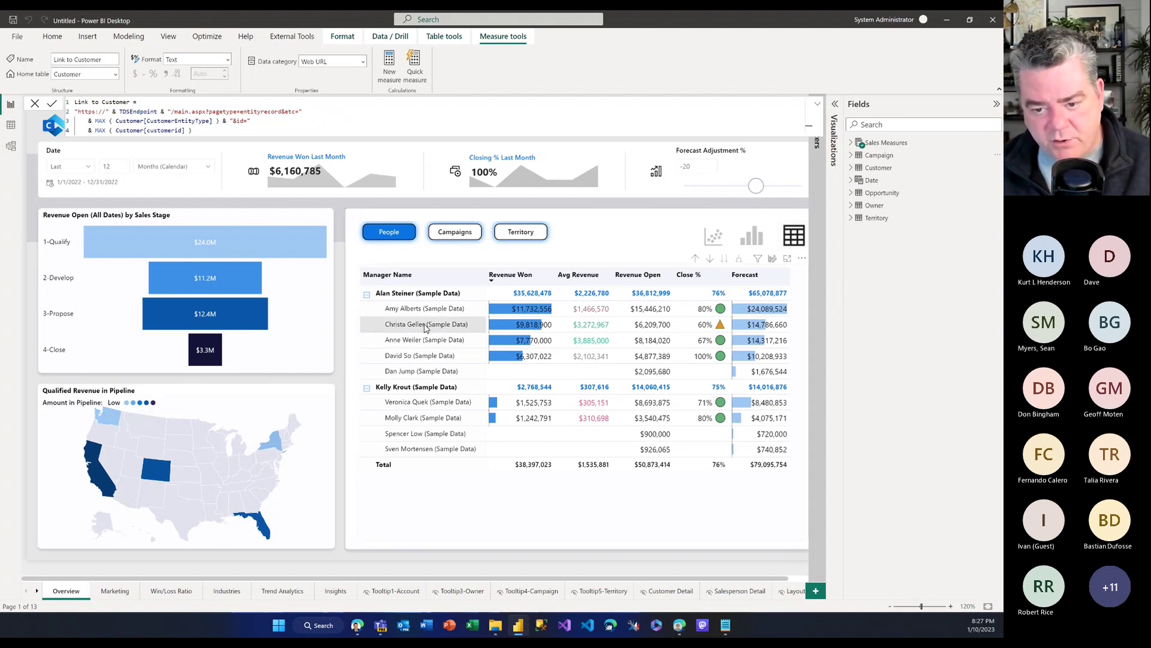
Preview a salesperson's tooltip in the Overview table, and inspect the Tooltip3-Owner page's tooltip field in the visual build settings.
mouse_move(427, 315)
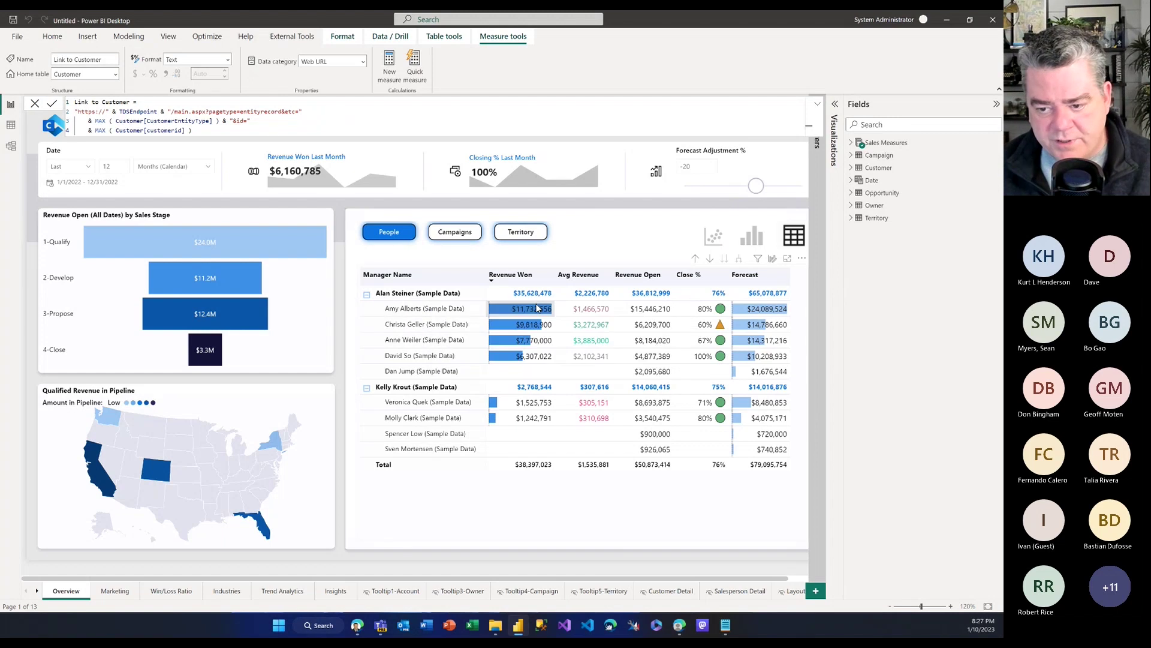
mouse_move(537, 311)
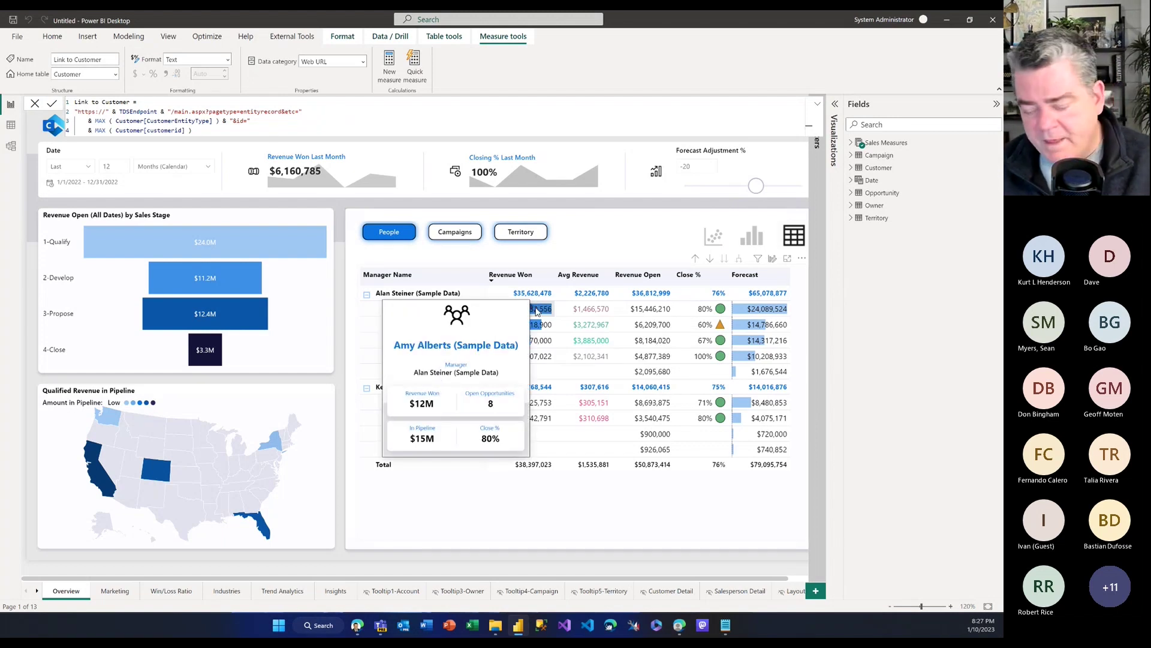
click(836, 104)
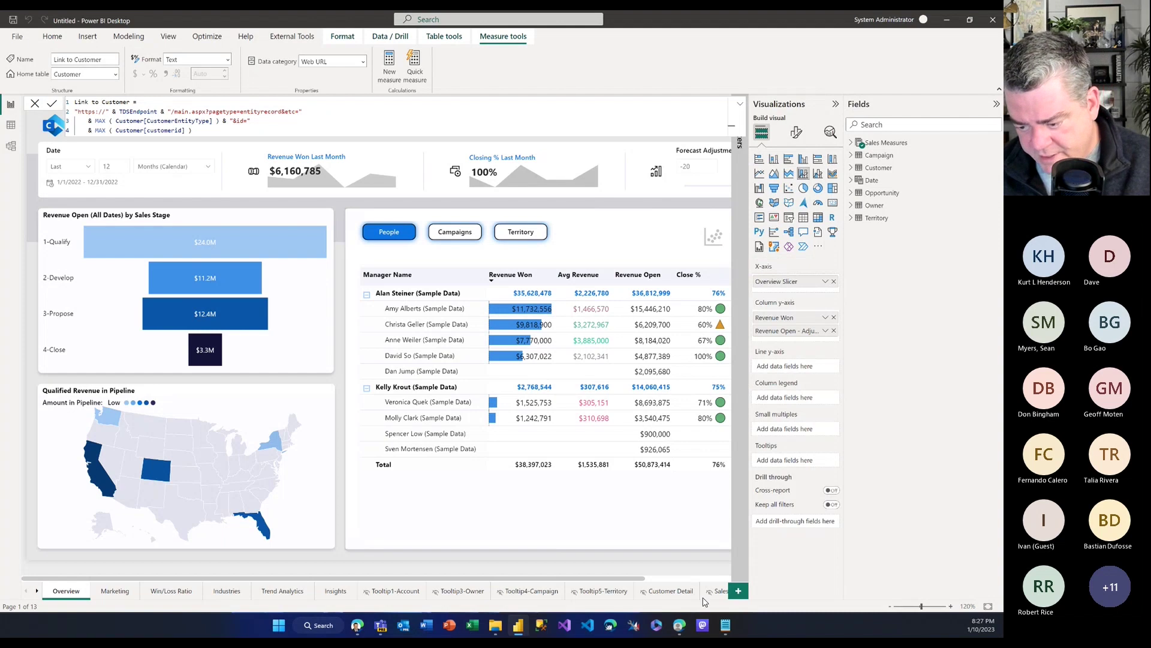
click(457, 592)
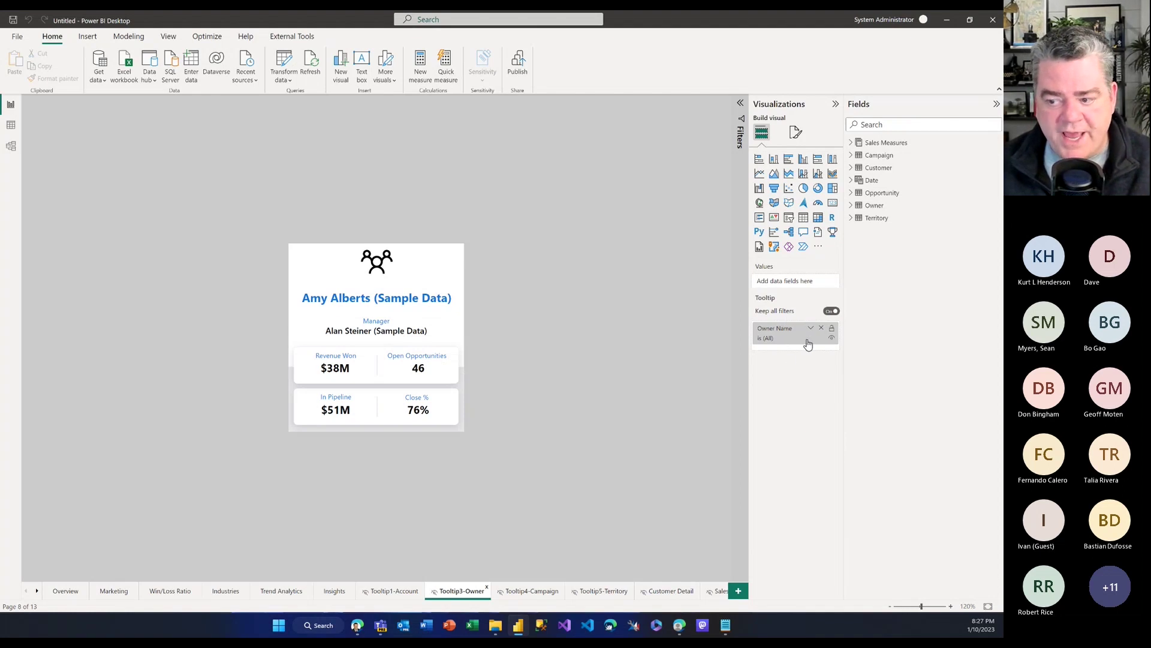
mouse_move(794, 339)
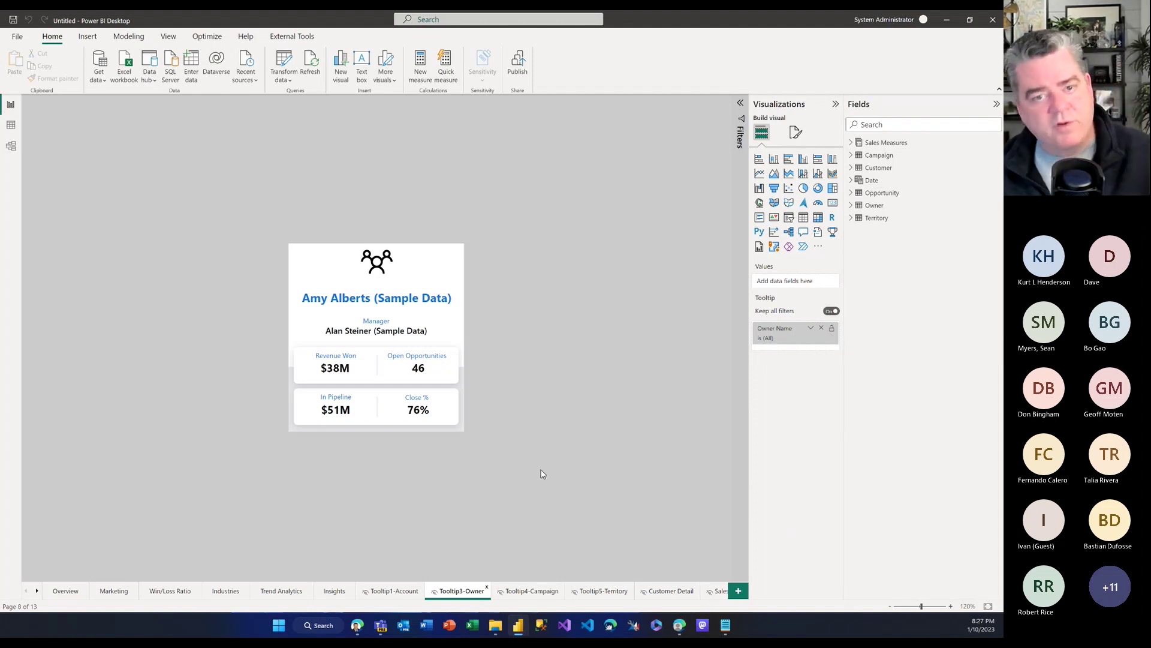
View the Tooltip1-Account page, select its background shape to inspect it, and clear the selection.
click(391, 593)
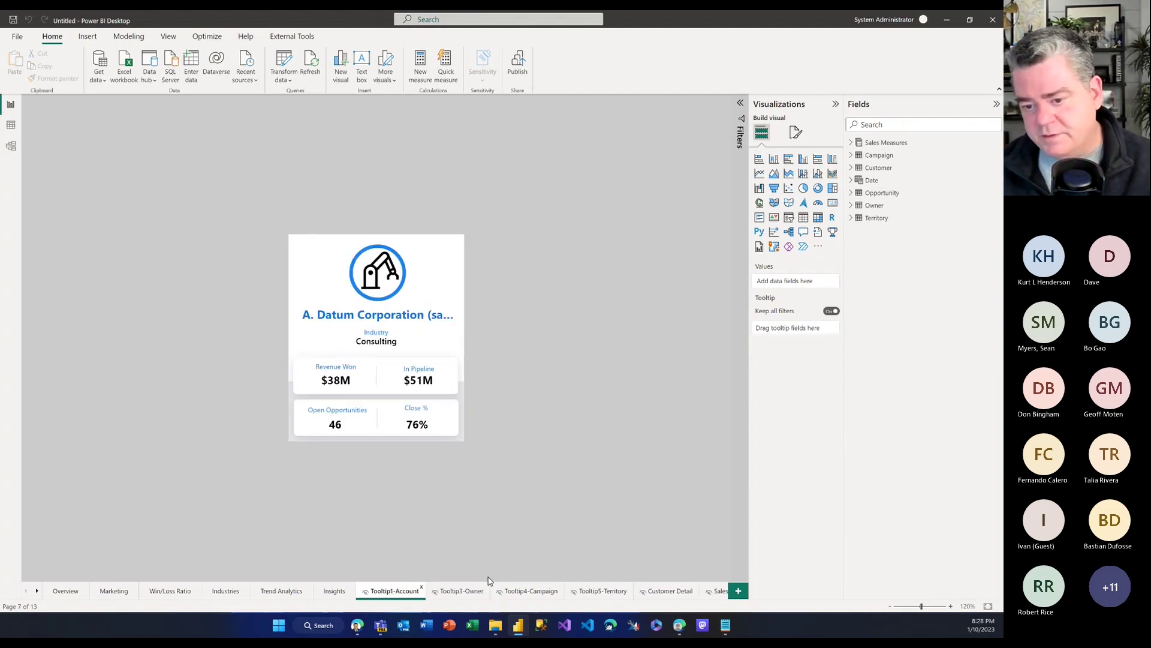
click(454, 254)
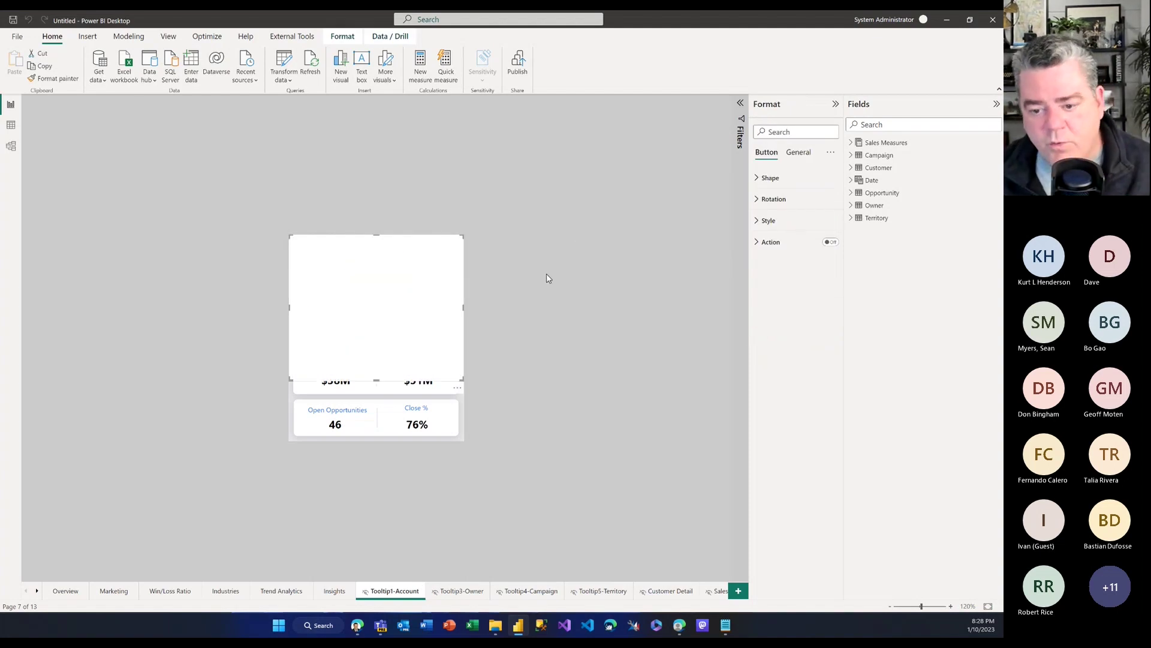
click(530, 398)
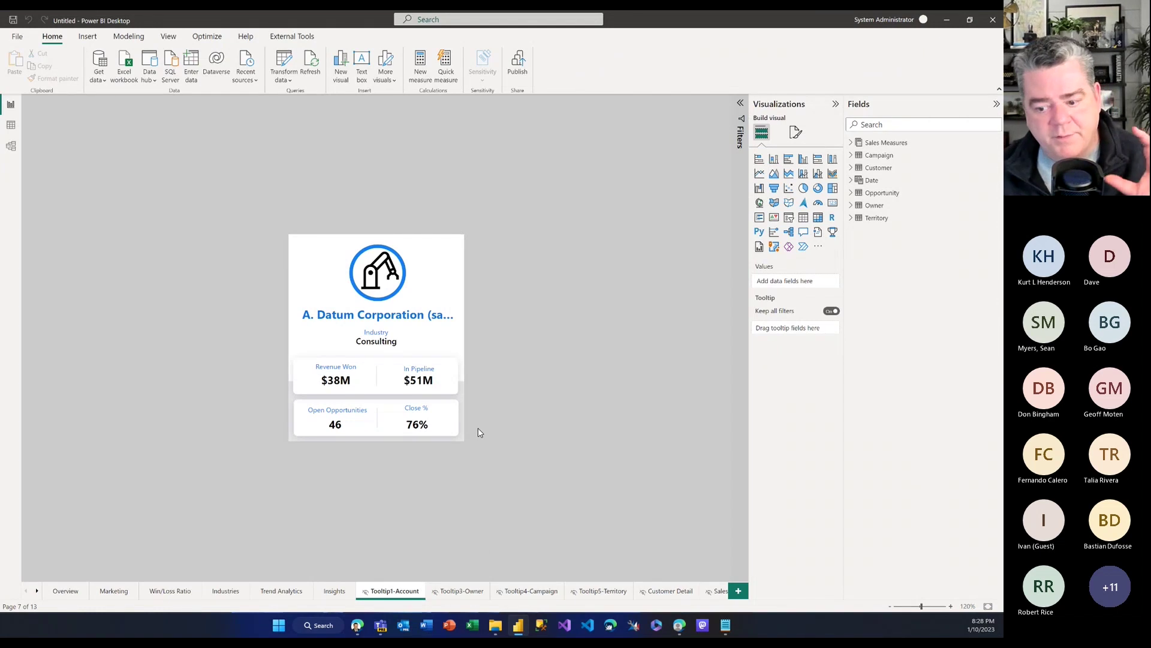
Review the Customer Detail drill-through page, and return to the Overview page with a narrower Fields pane.
click(666, 594)
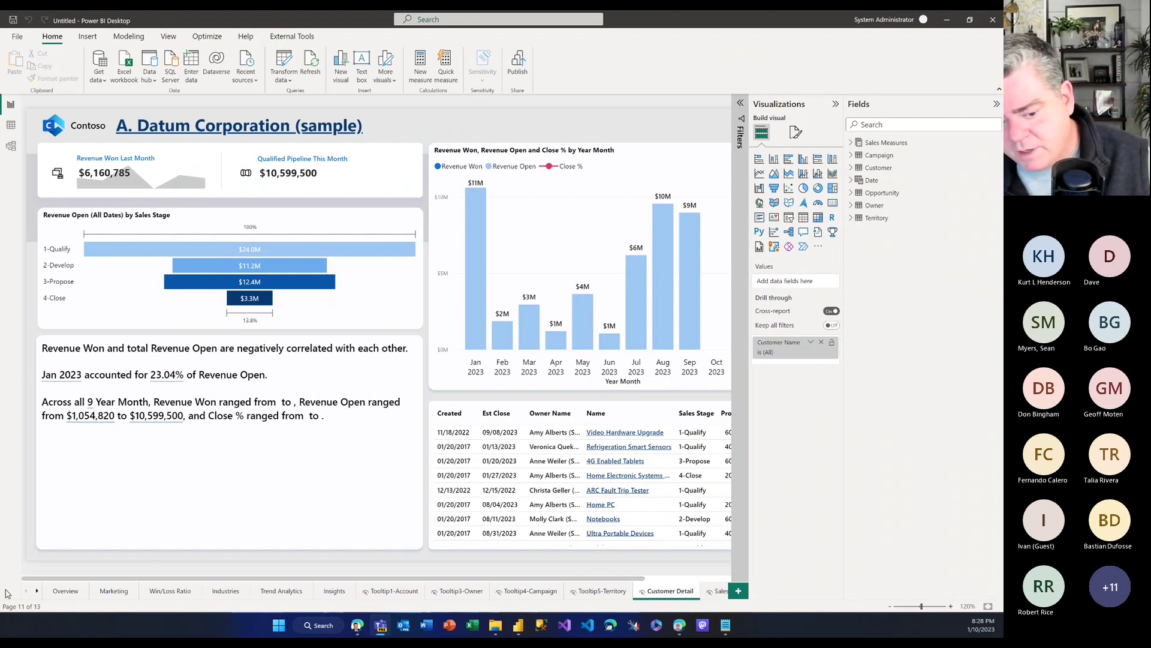
click(66, 592)
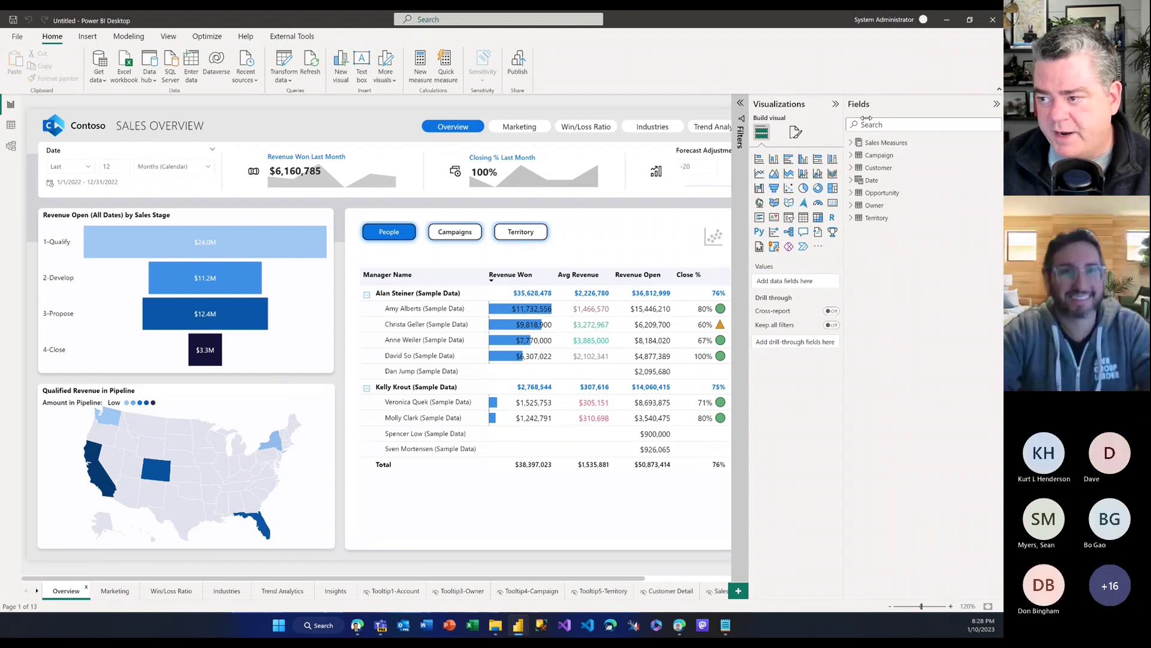
drag(846, 121, 948, 116)
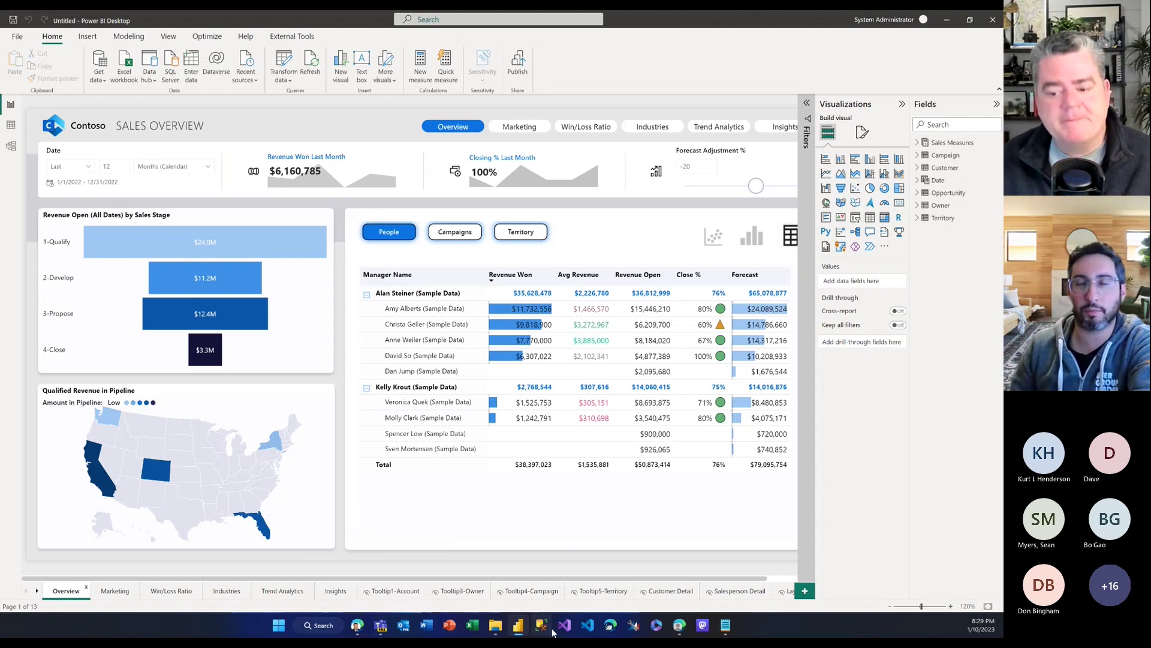
Switch to the browser and open the Solutions list in Power Apps.
click(677, 626)
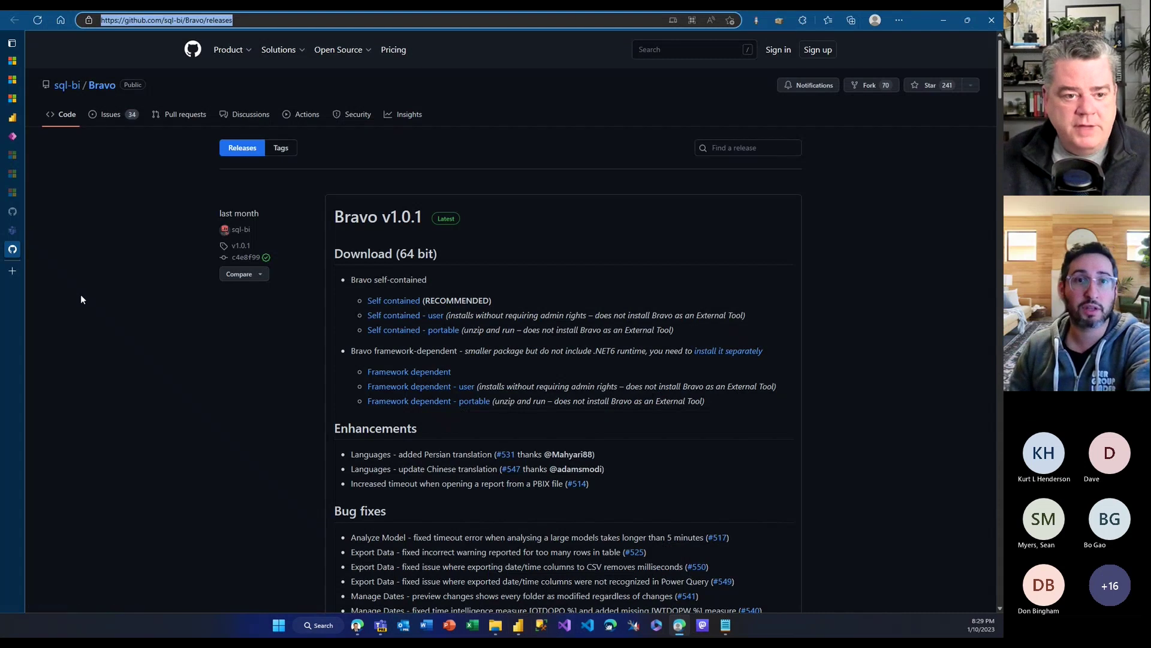
click(12, 137)
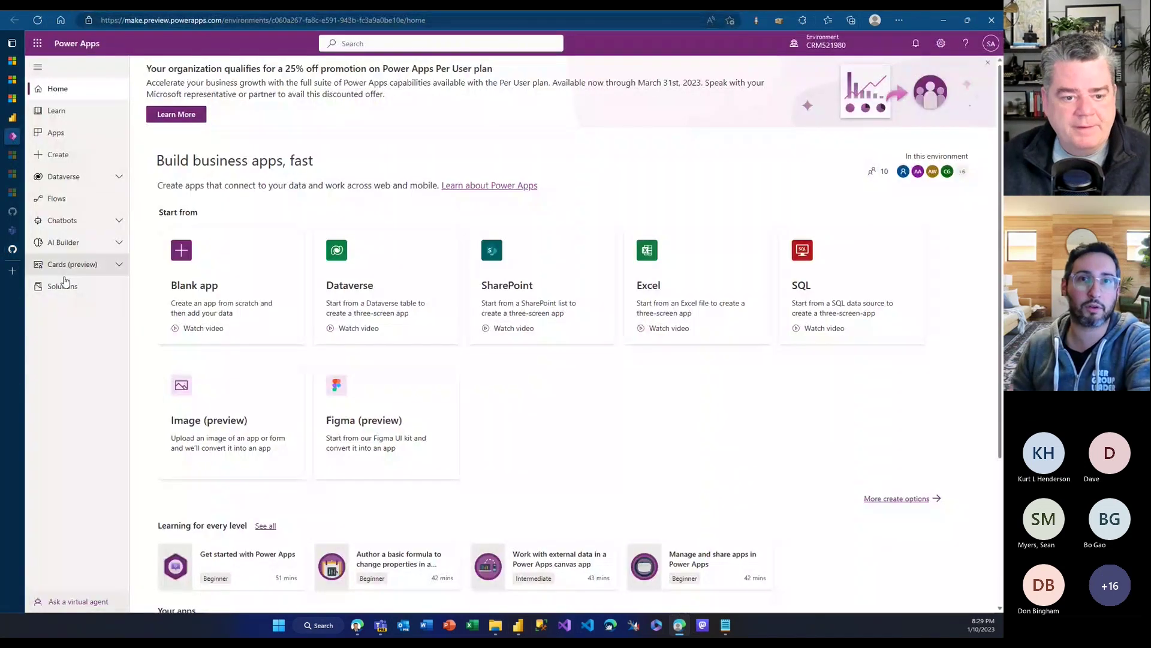
click(84, 292)
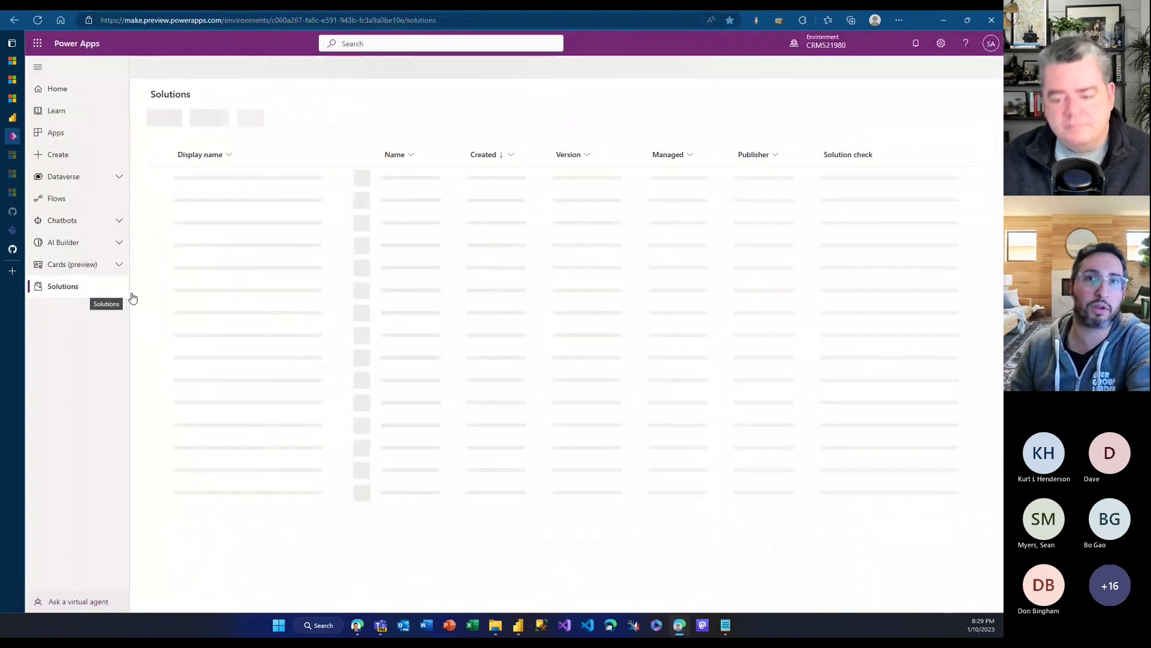
Locate both ContosoSalesDemo_1_0_0_6 zip packages in File Explorer's TDS - Based folder, and open the Contoso Sales Demo solution in Power Apps.
click(495, 630)
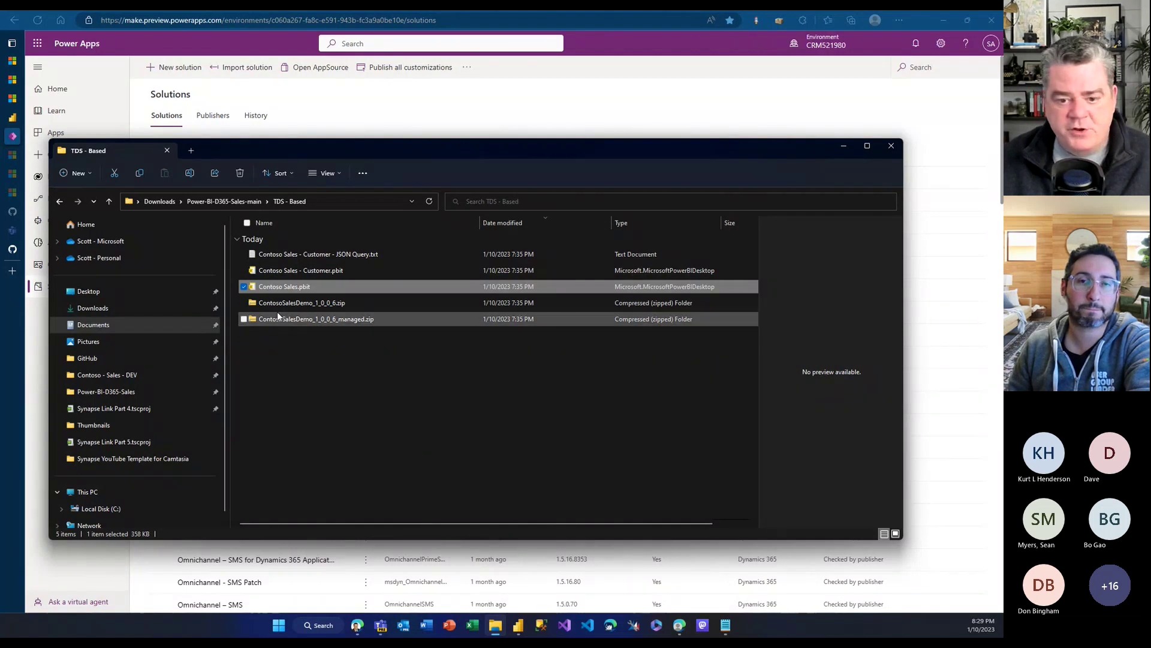
drag(322, 336, 281, 304)
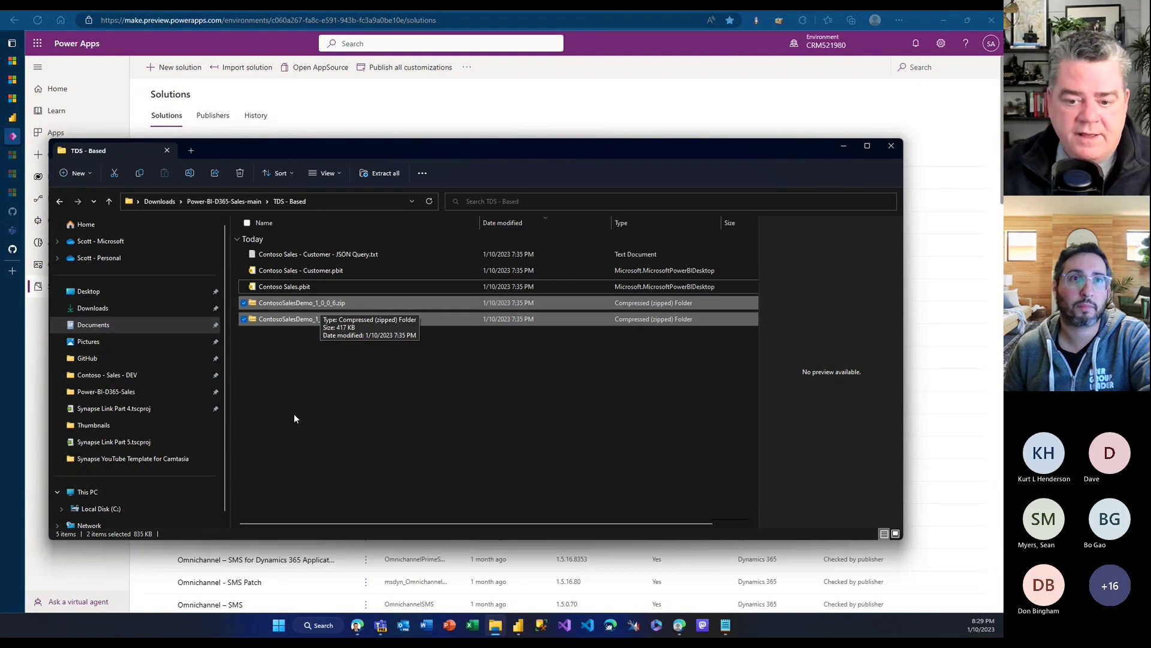
click(330, 347)
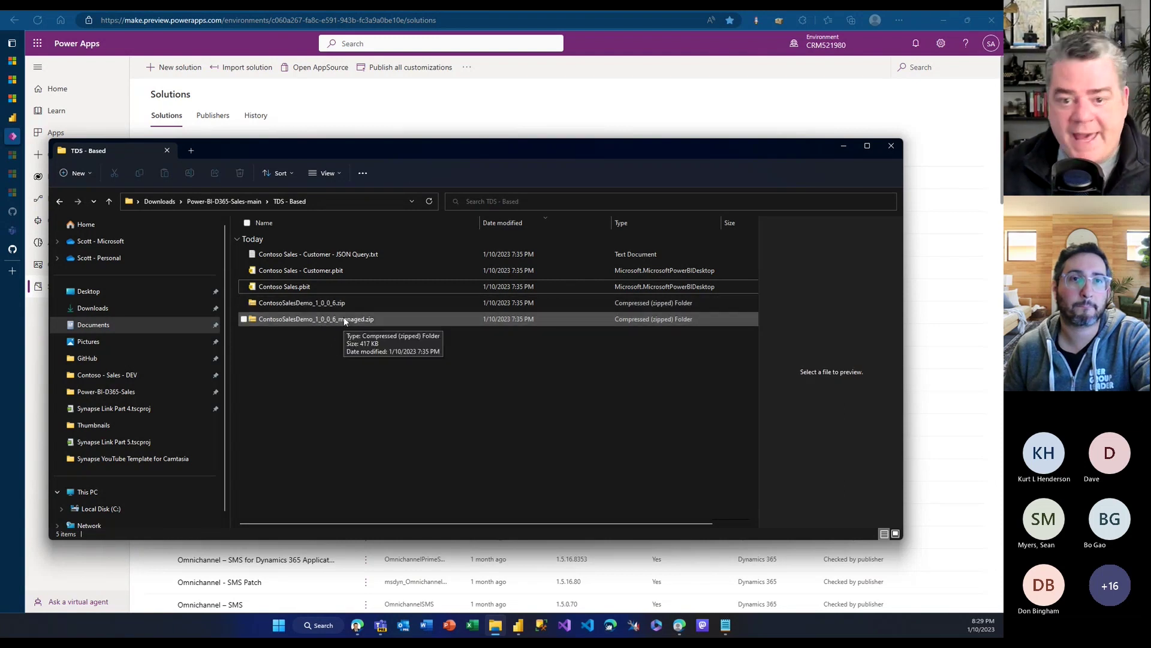
click(255, 38)
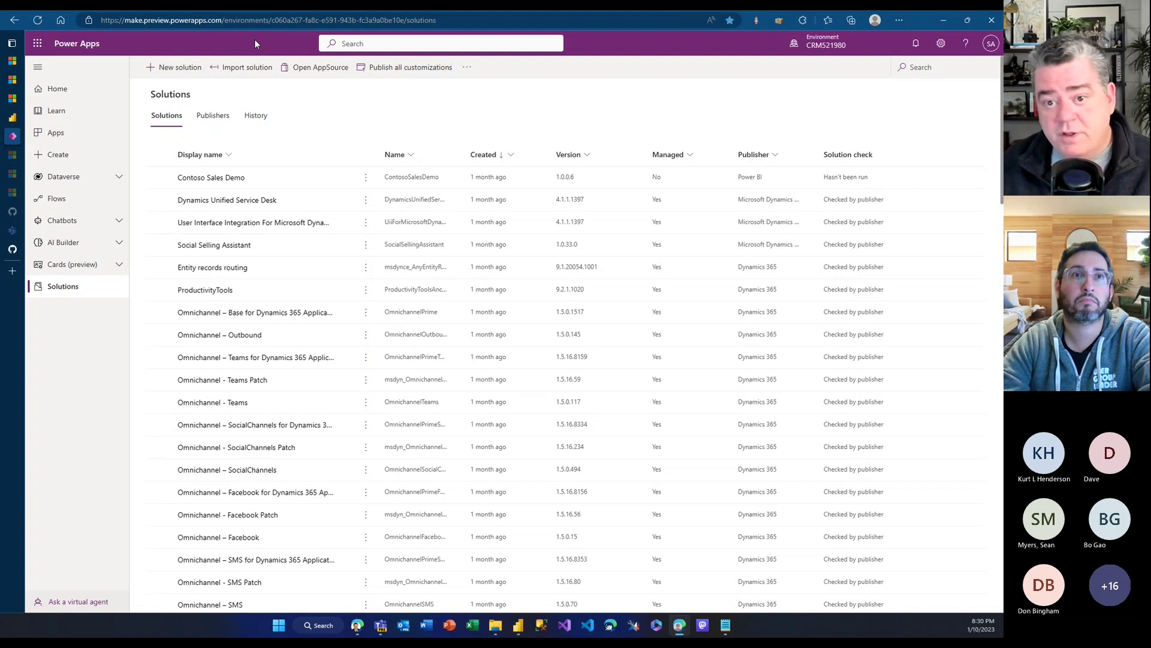
click(222, 177)
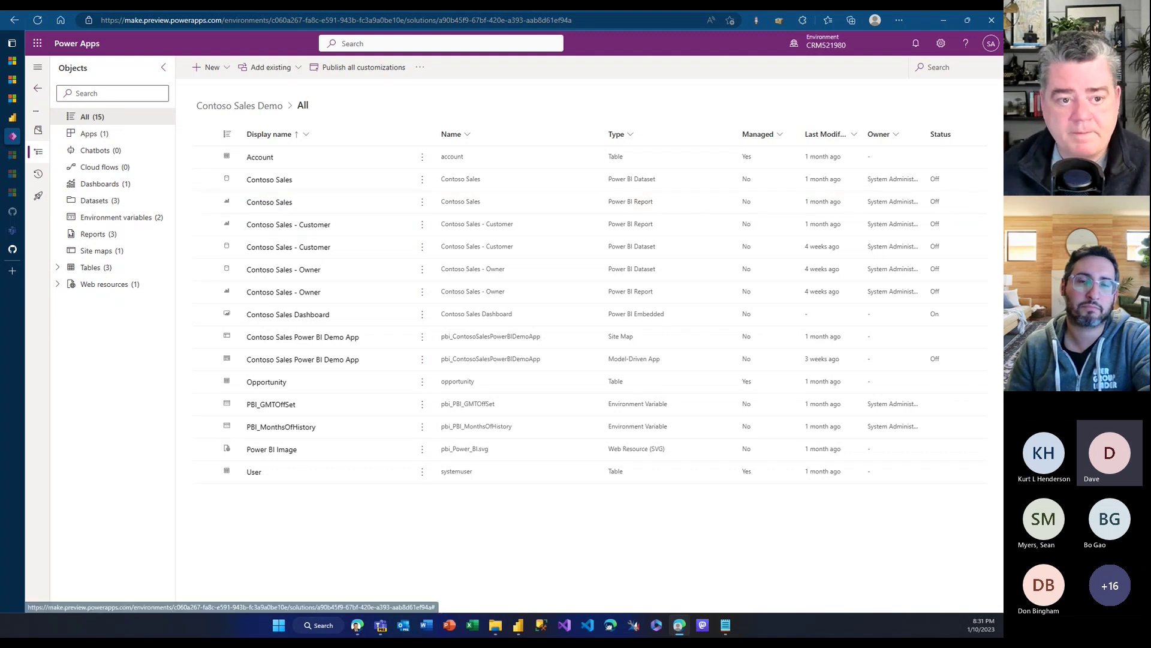
Switch to the Solutions workspace in the Power BI service and check the available options for the Contoso Sales dataset.
click(17, 119)
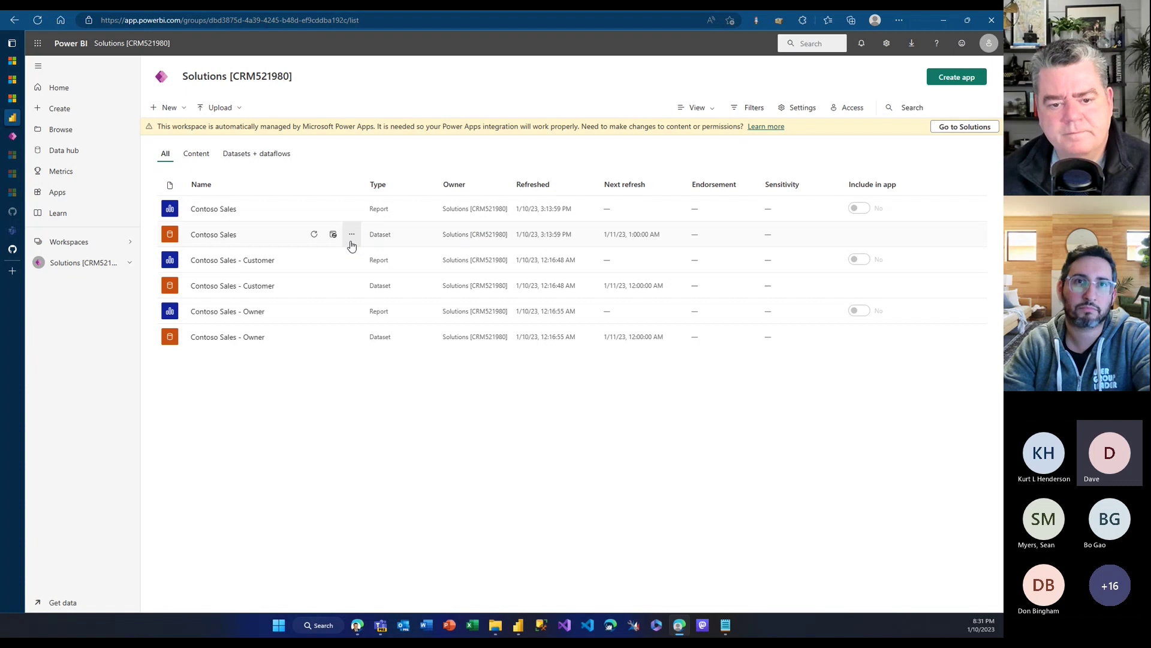
click(353, 235)
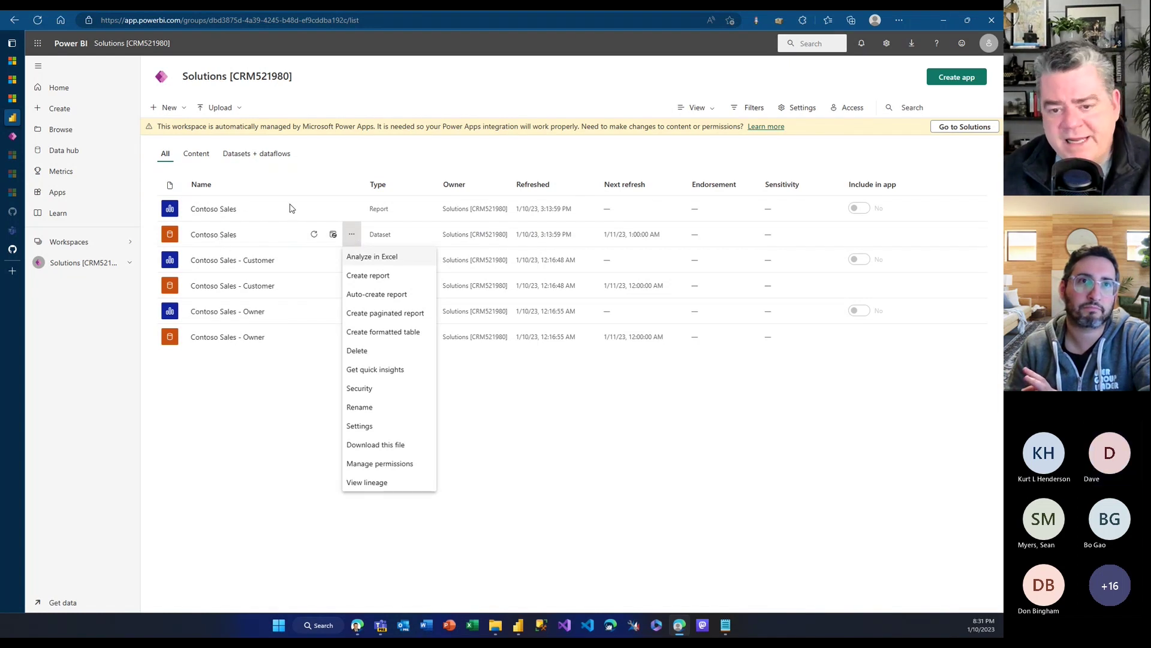
click(329, 181)
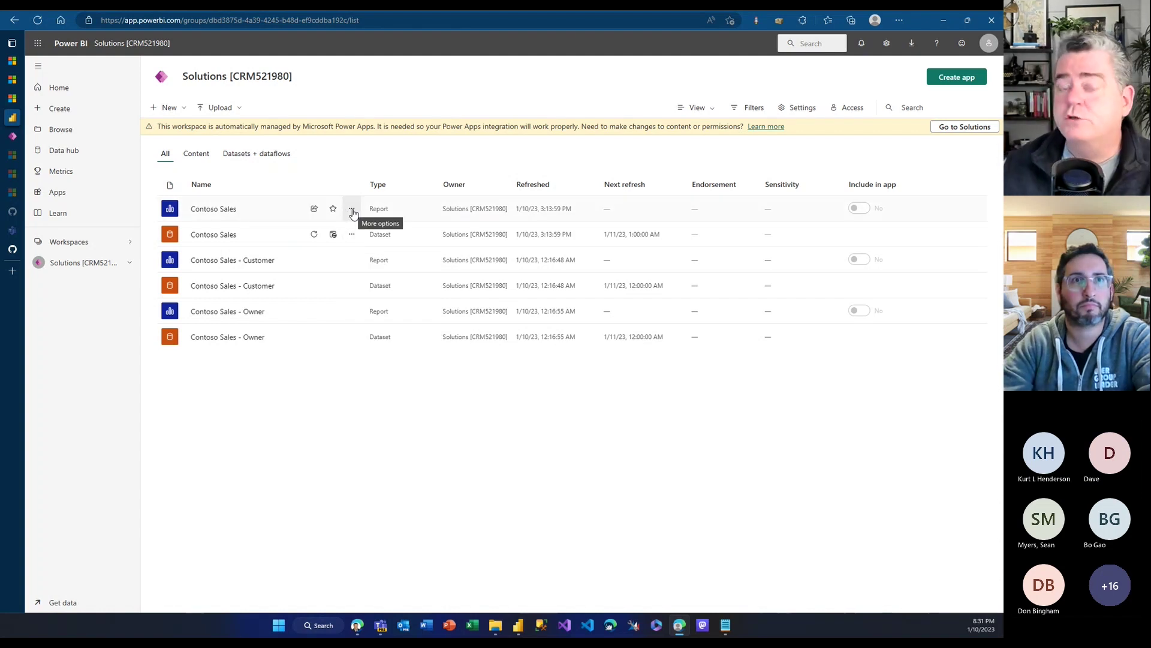
Open the usage metrics of the Contoso Sales report and switch to the new usage report.
click(352, 211)
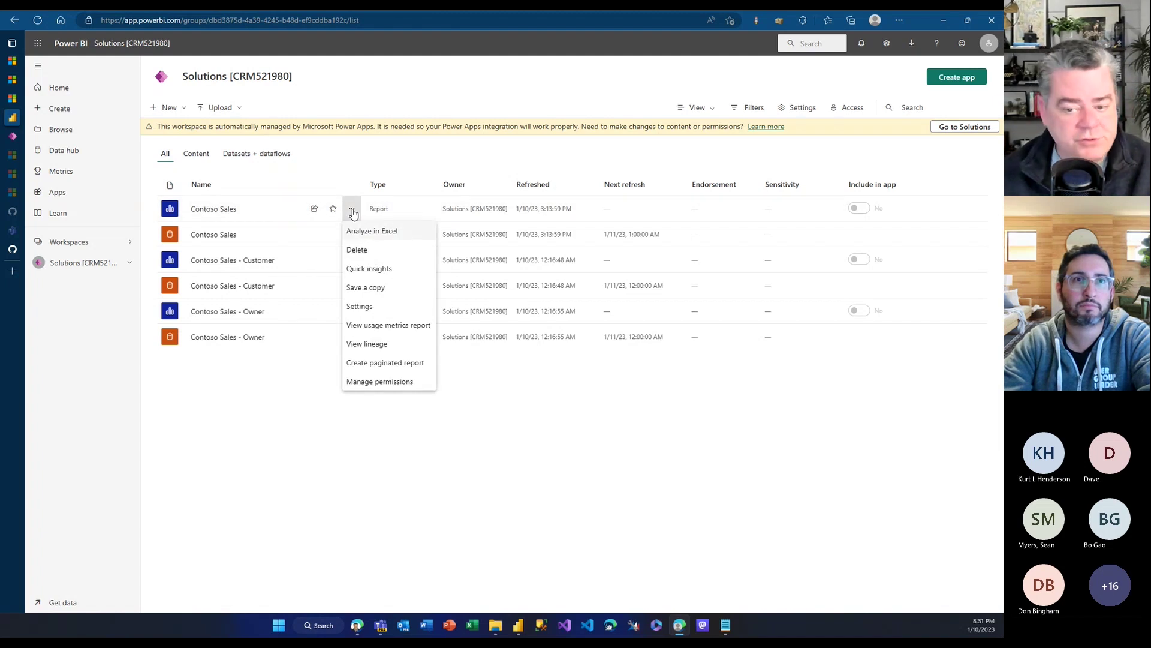
click(361, 332)
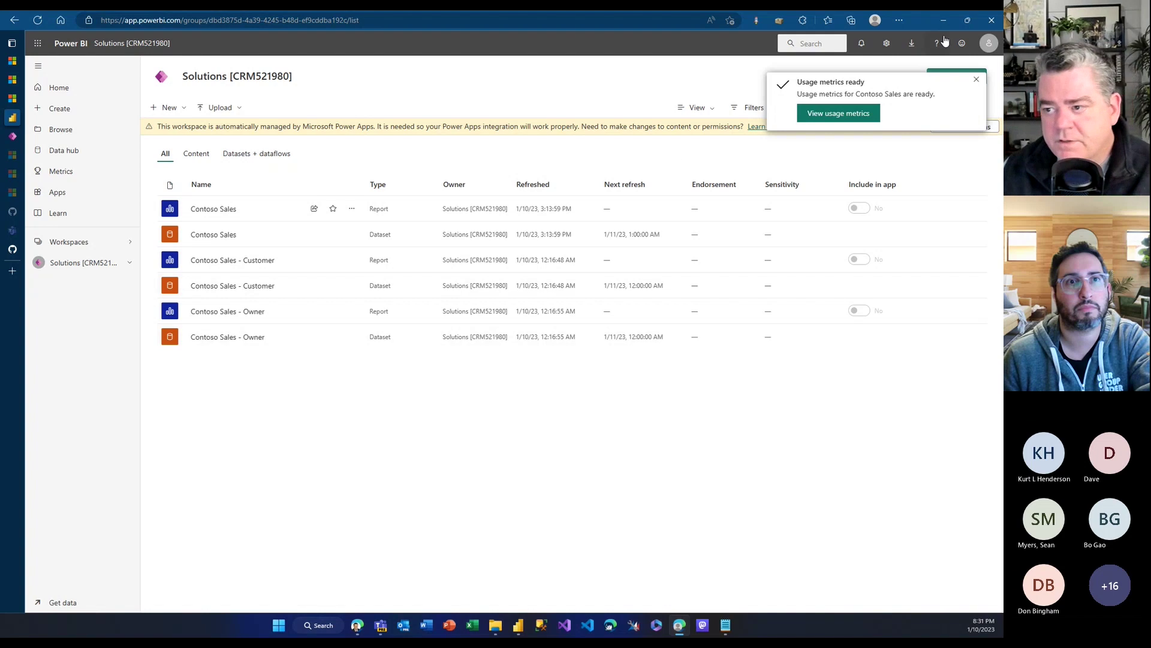
click(854, 116)
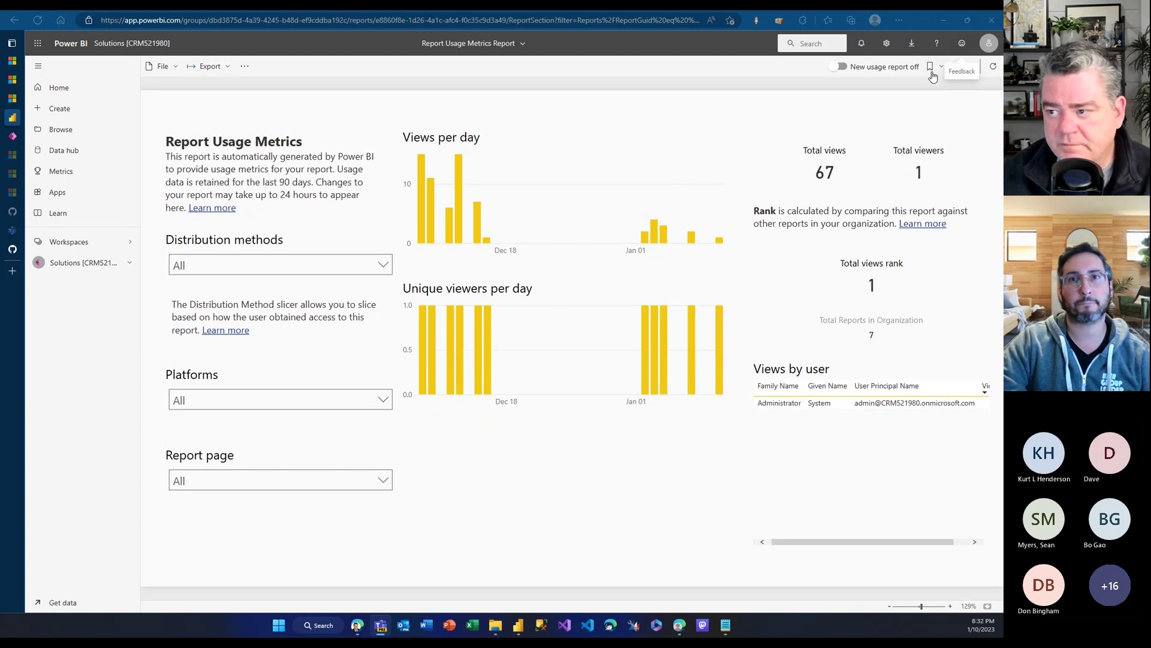
click(842, 67)
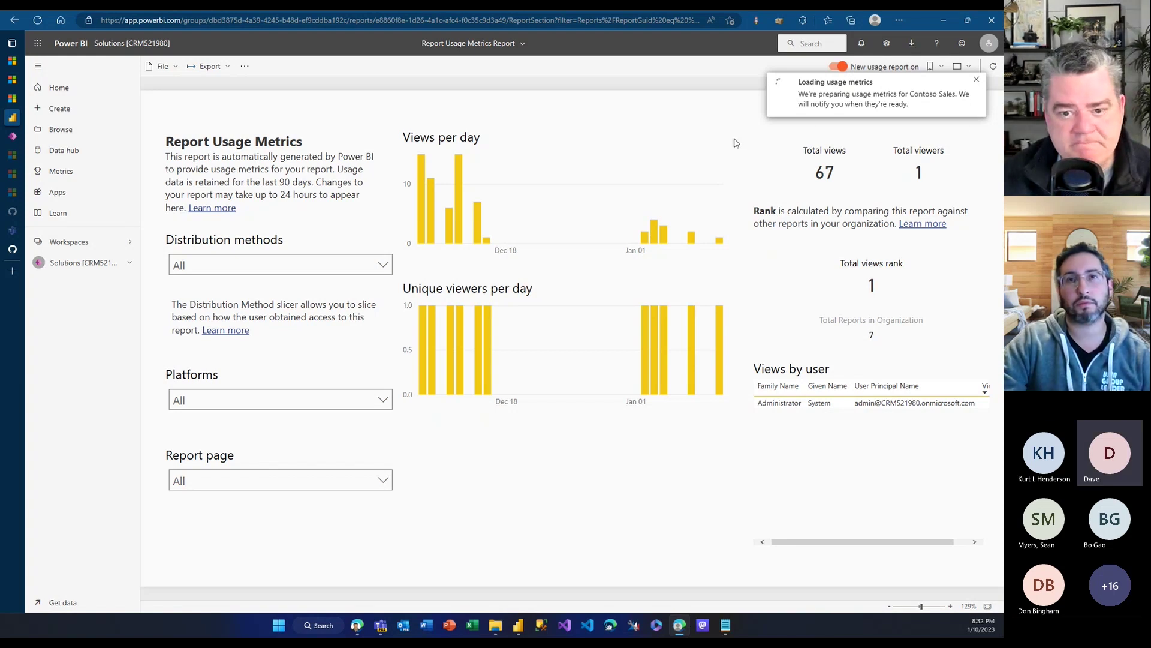
click(863, 116)
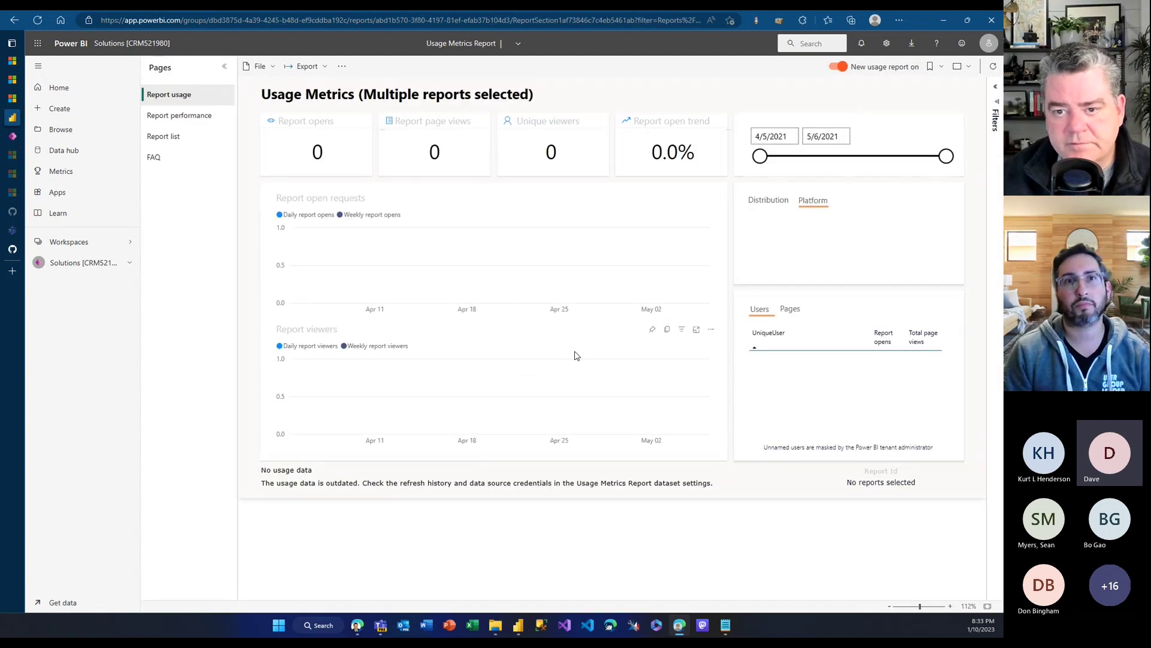
Review the Report performance and Report list pages, and return to the Solutions workspace to check the Contoso Sales report's available options.
click(215, 124)
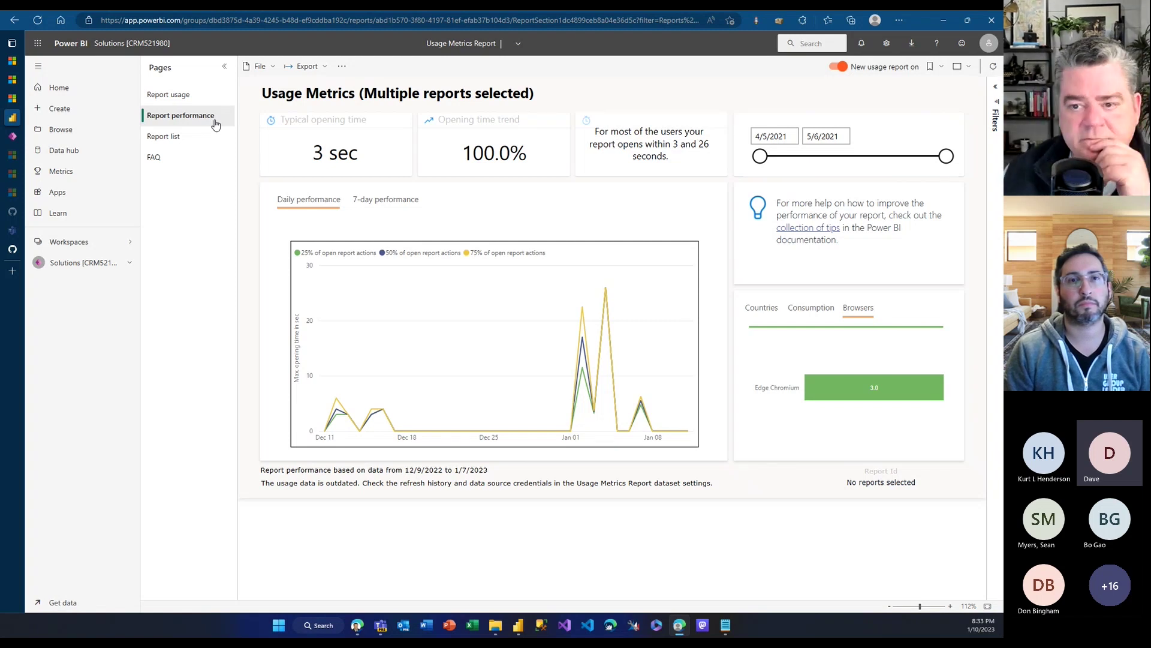
click(192, 148)
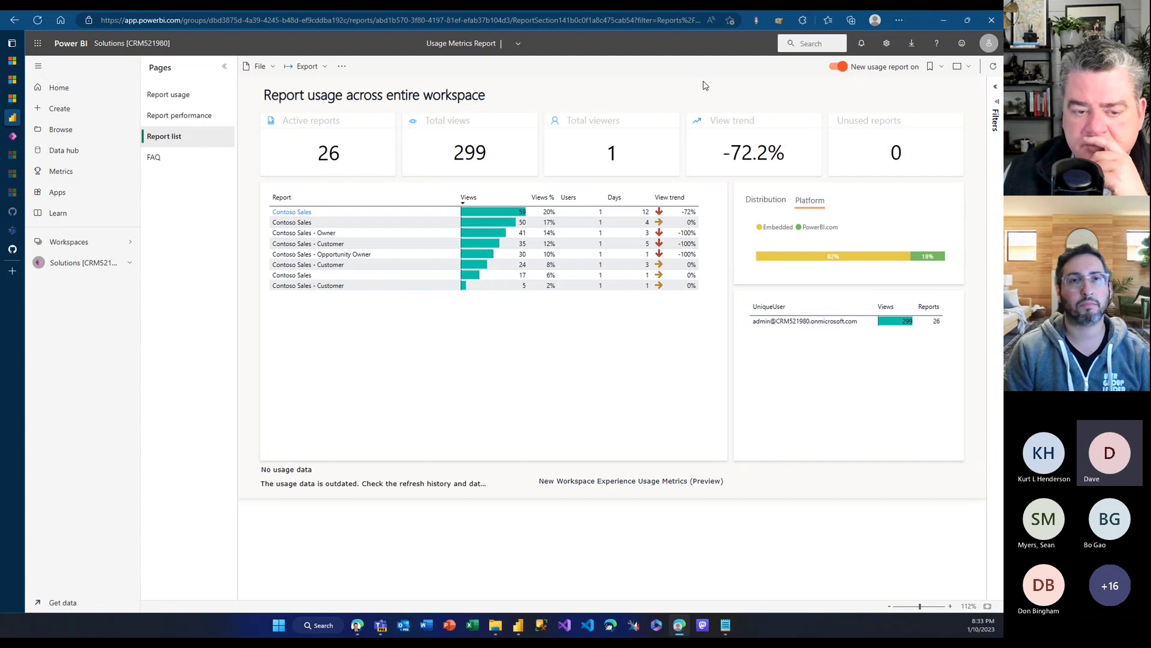
mouse_move(12, 120)
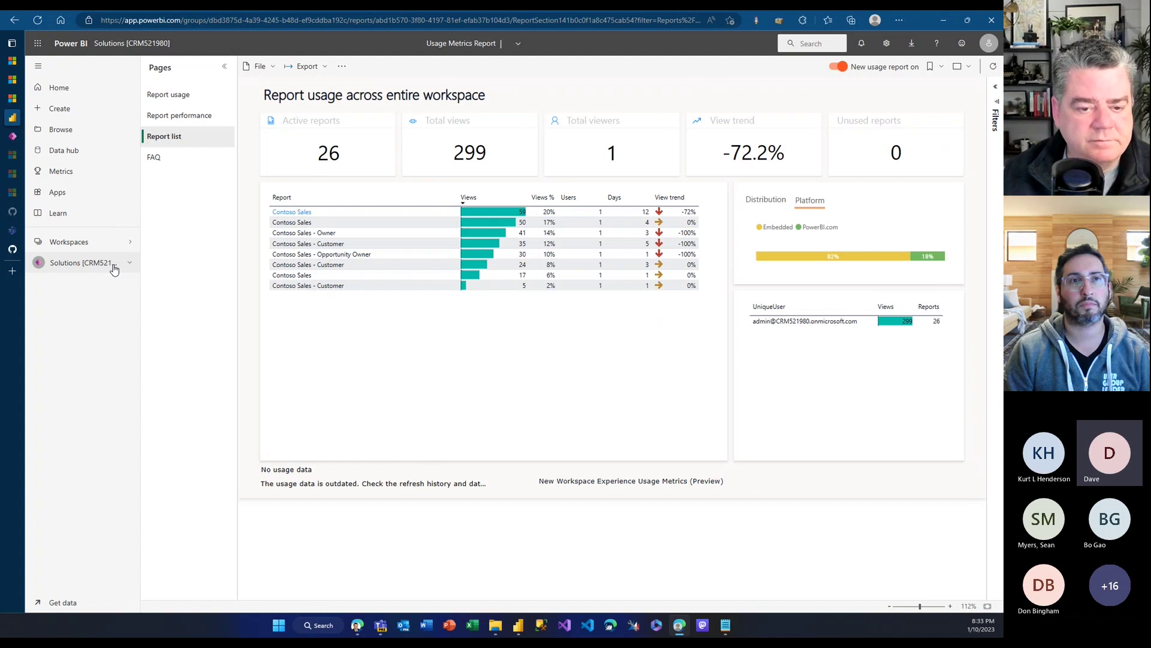
click(114, 268)
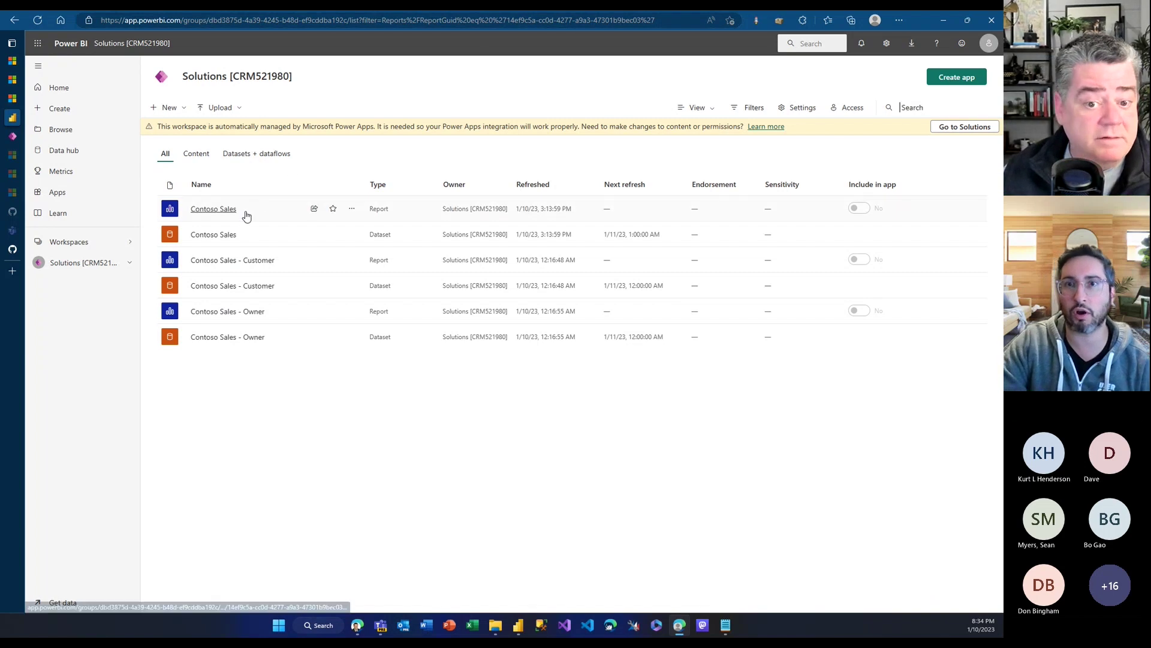
click(351, 210)
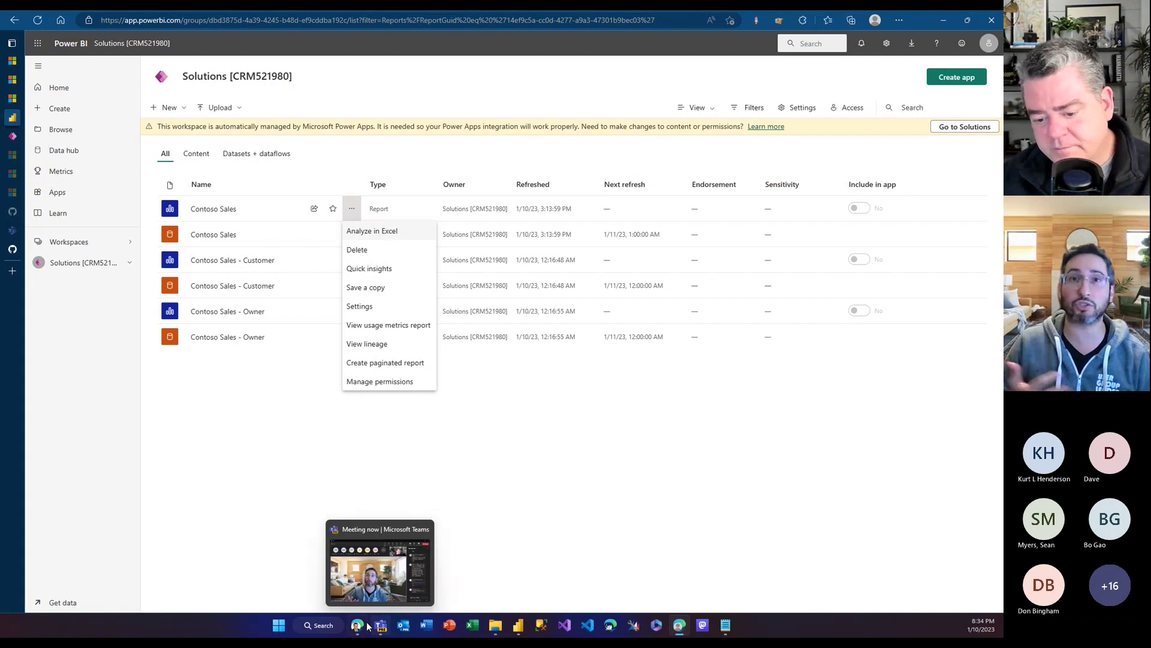
Switch to the other browser window and review the quick demo and software requirements in the Power-BI-D365-Sales README on GitHub.
mouse_move(356, 627)
click(357, 560)
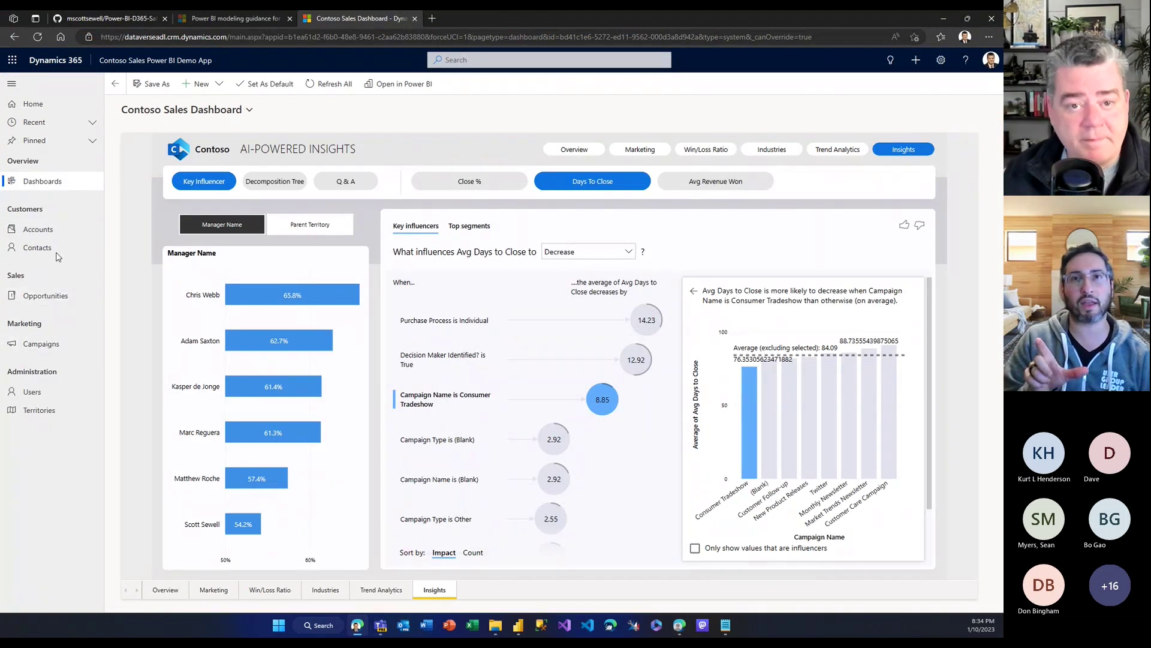
click(120, 23)
scroll(438, 253, down, 5)
scroll(438, 257, up, 10)
scroll(441, 257, down, 2)
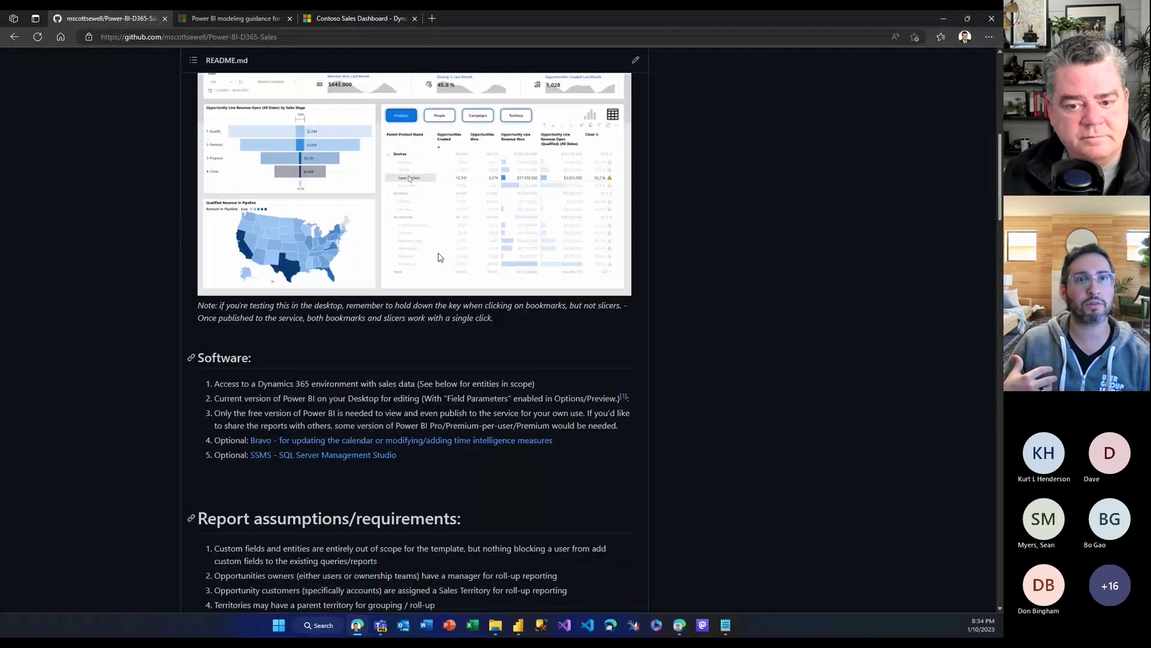
scroll(441, 257, up, 3)
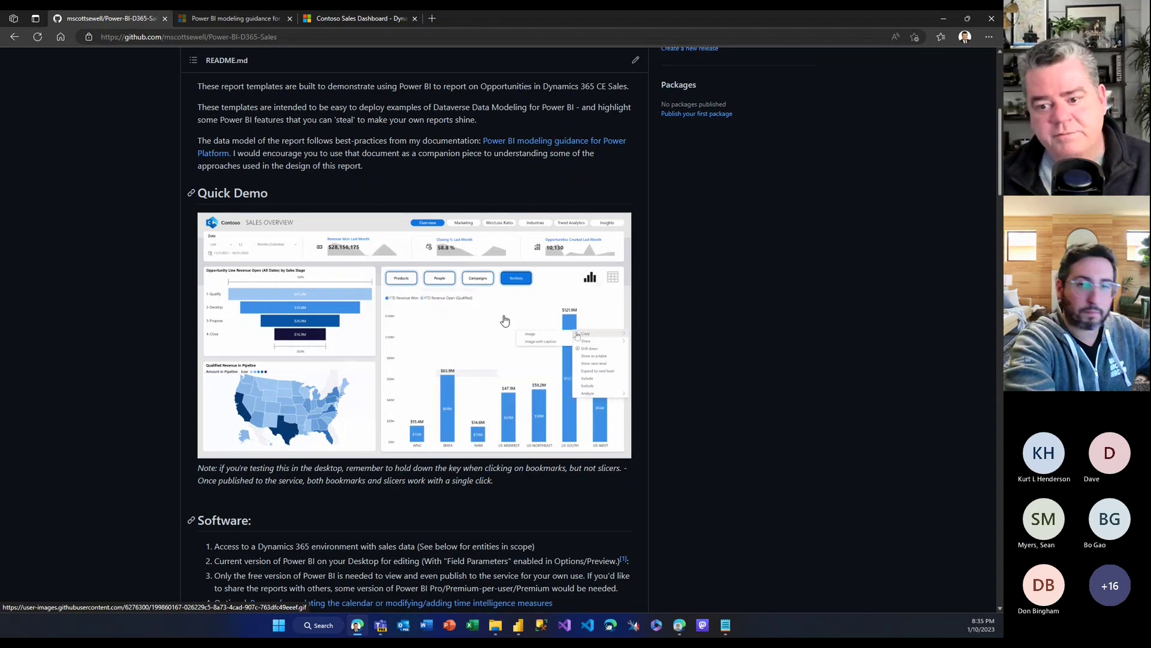
scroll(300, 287, down, 3)
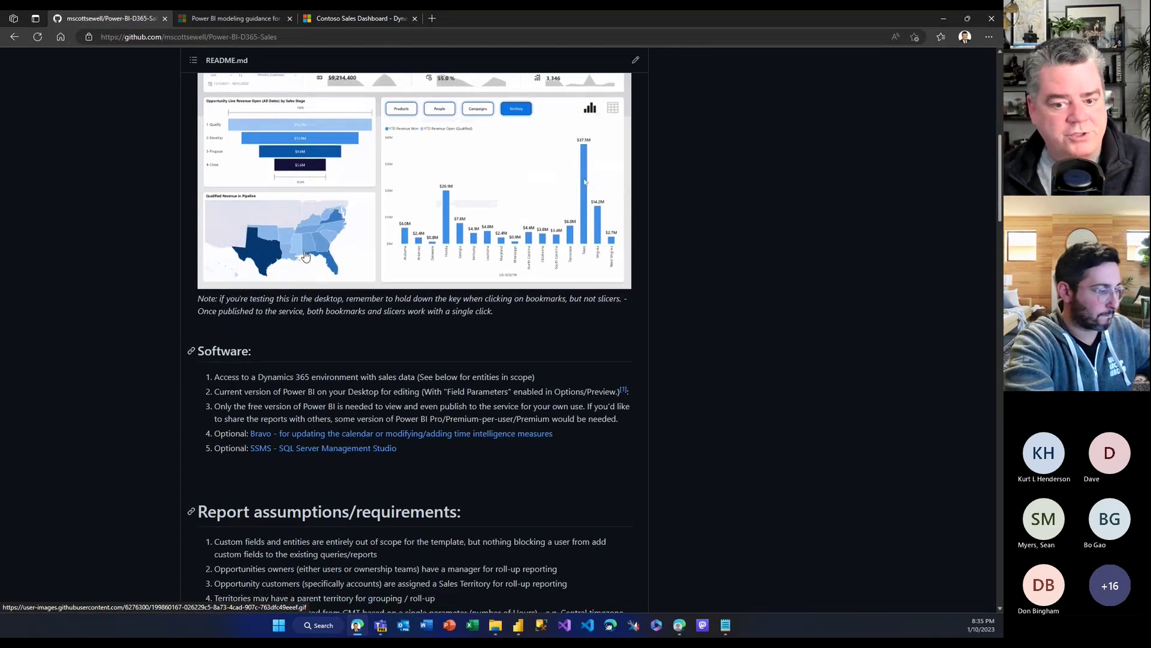
scroll(306, 256, up, 3)
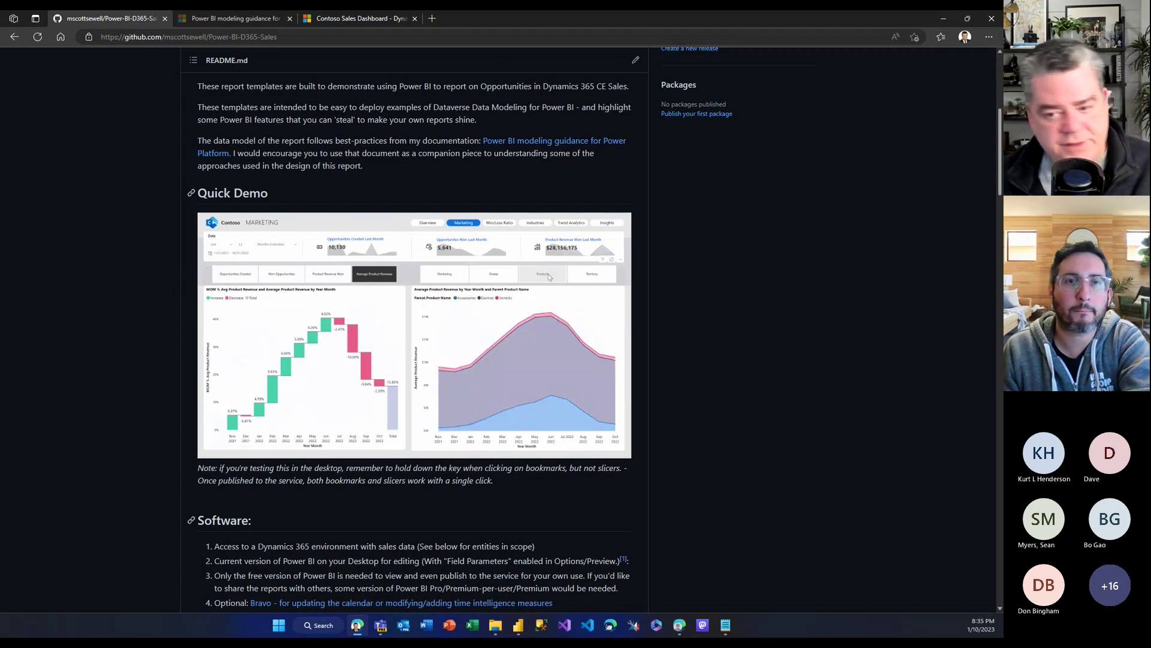
Return to the Contoso Sales Dashboard page and open the bookmarked Contoso Power BI workspace in a new browser tab.
click(372, 17)
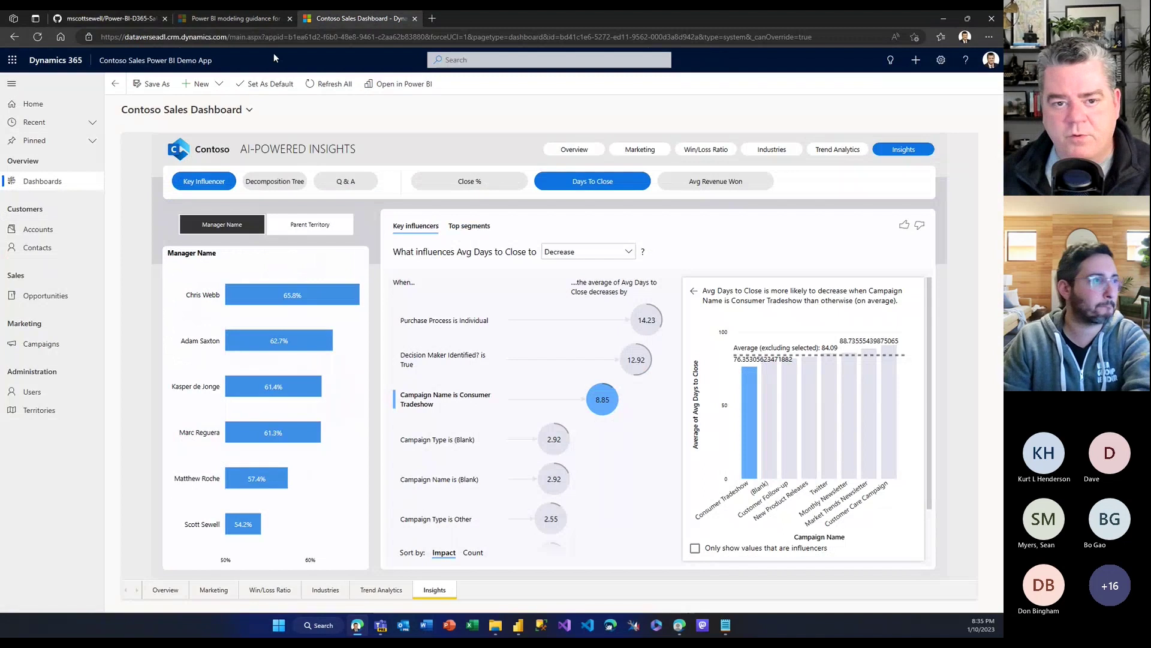
click(430, 18)
click(175, 55)
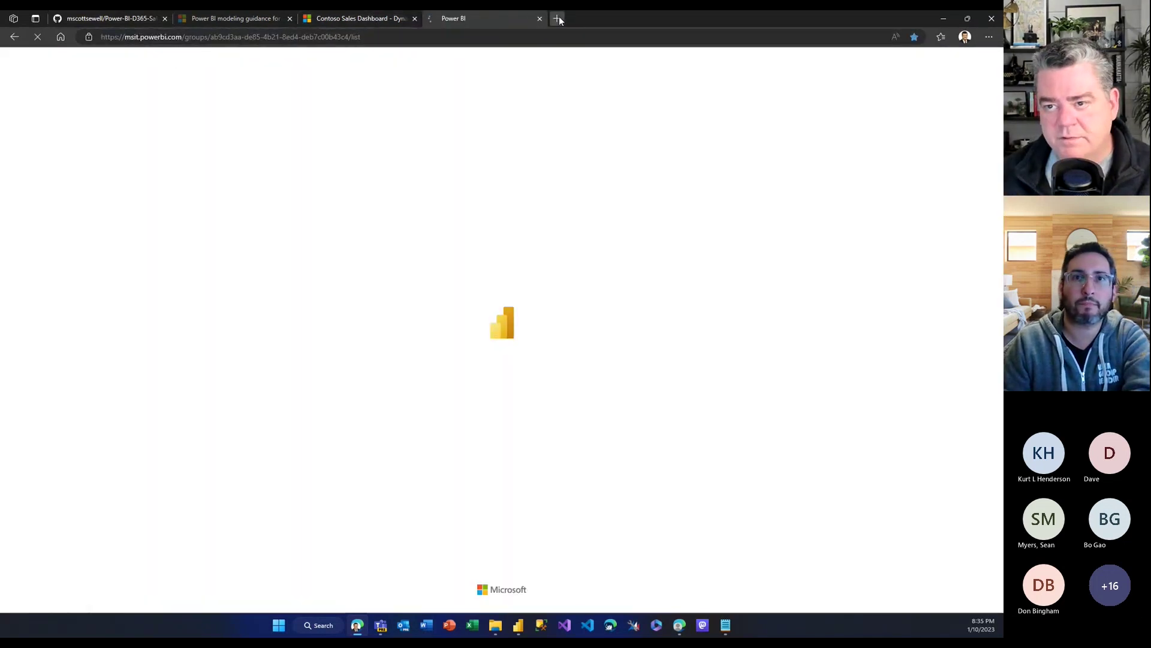
Open the bookmarked "Power BI content management in Power Apps solutions (preview)" article in a new browser tab, and select its web address.
click(558, 17)
click(331, 55)
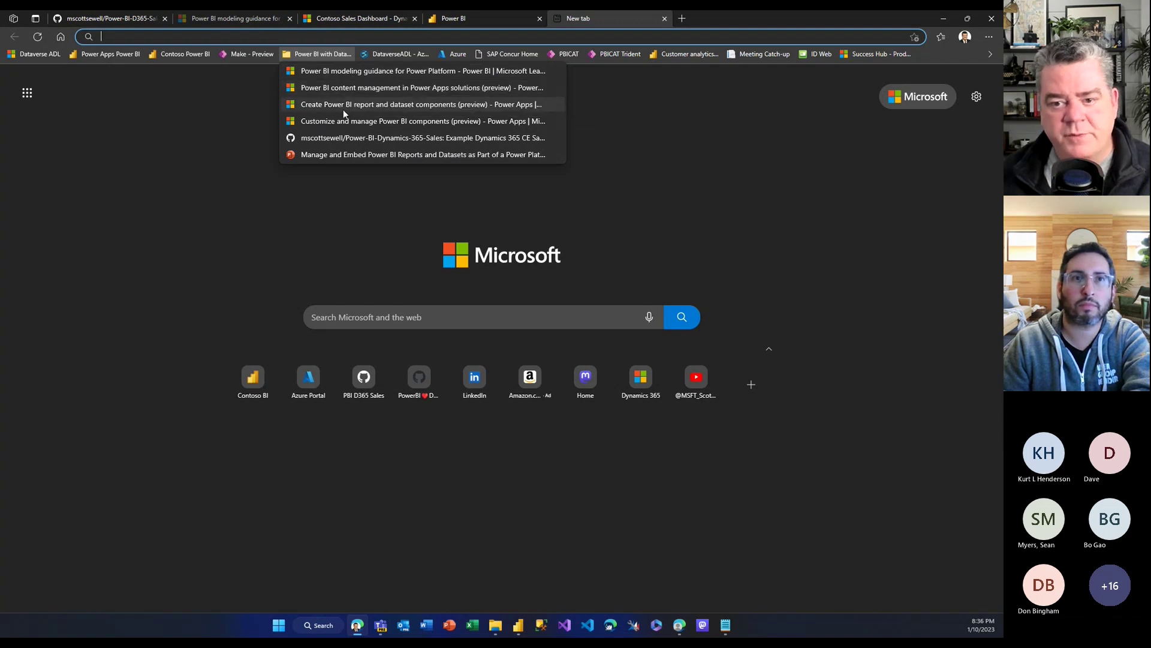
click(347, 88)
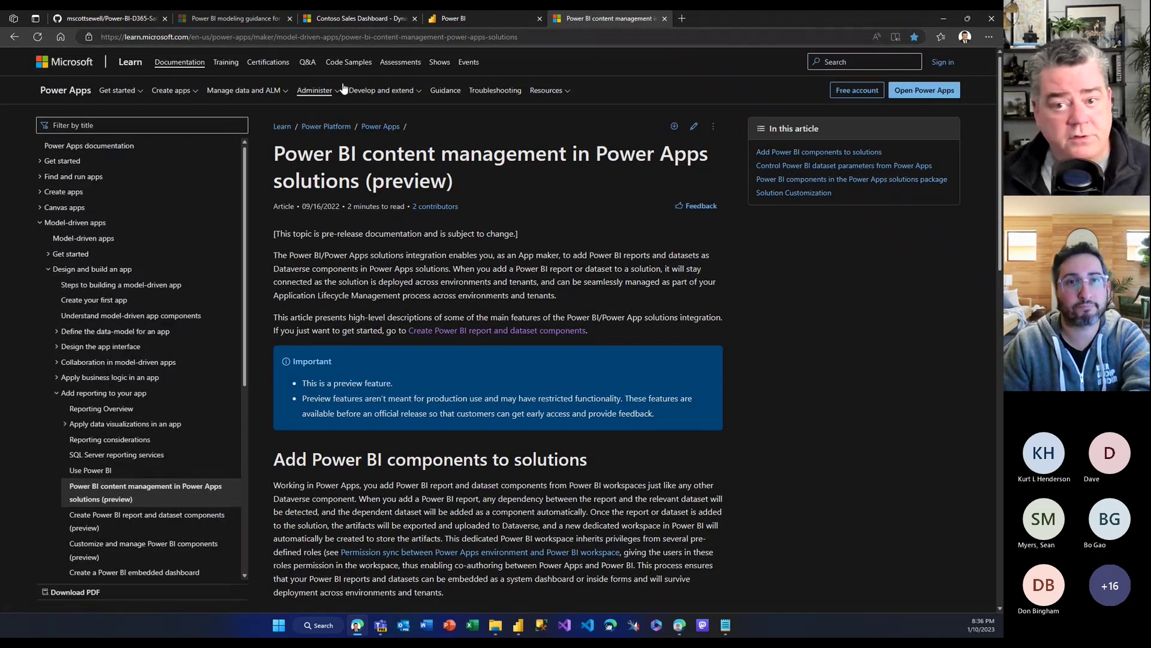
click(343, 37)
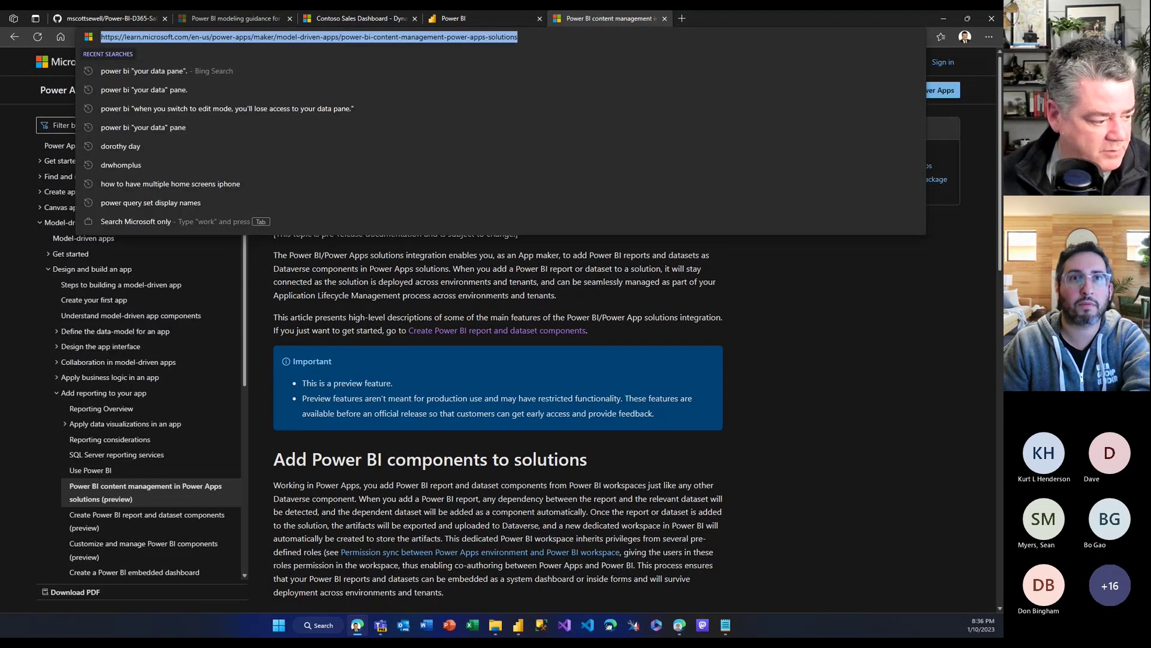
key(alt+Tab)
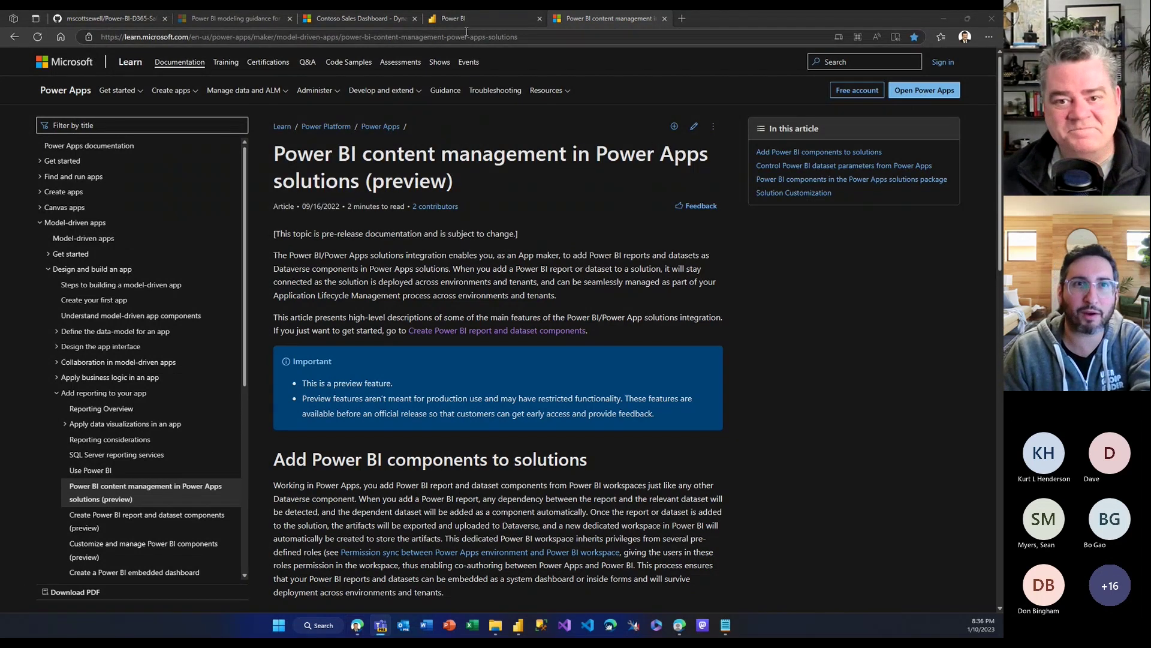
Look over the Power BI modeling guidance article and the Contoso Sales Dashboard, and return to the Solutions workspace in the Power BI service.
click(204, 19)
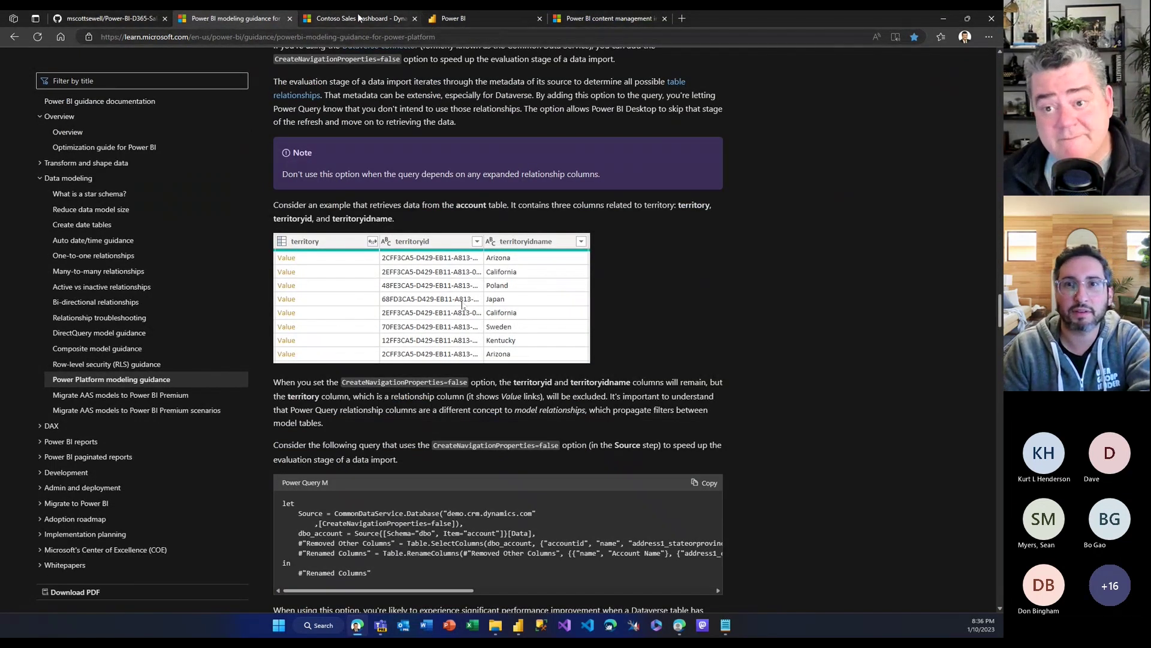
click(359, 18)
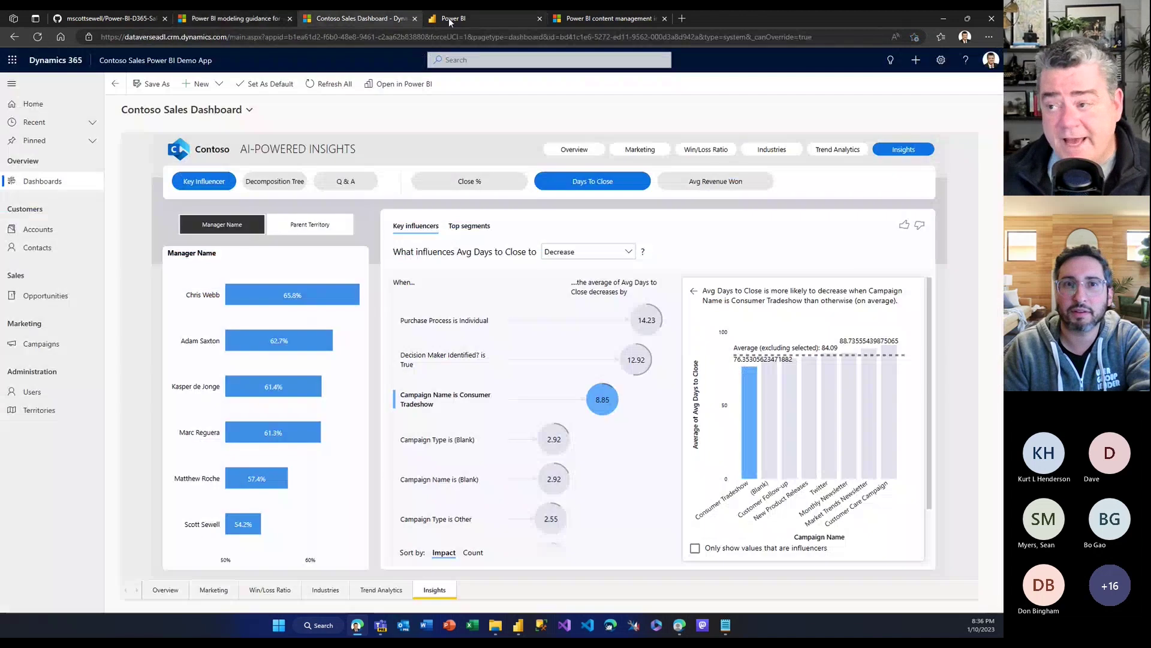
click(946, 19)
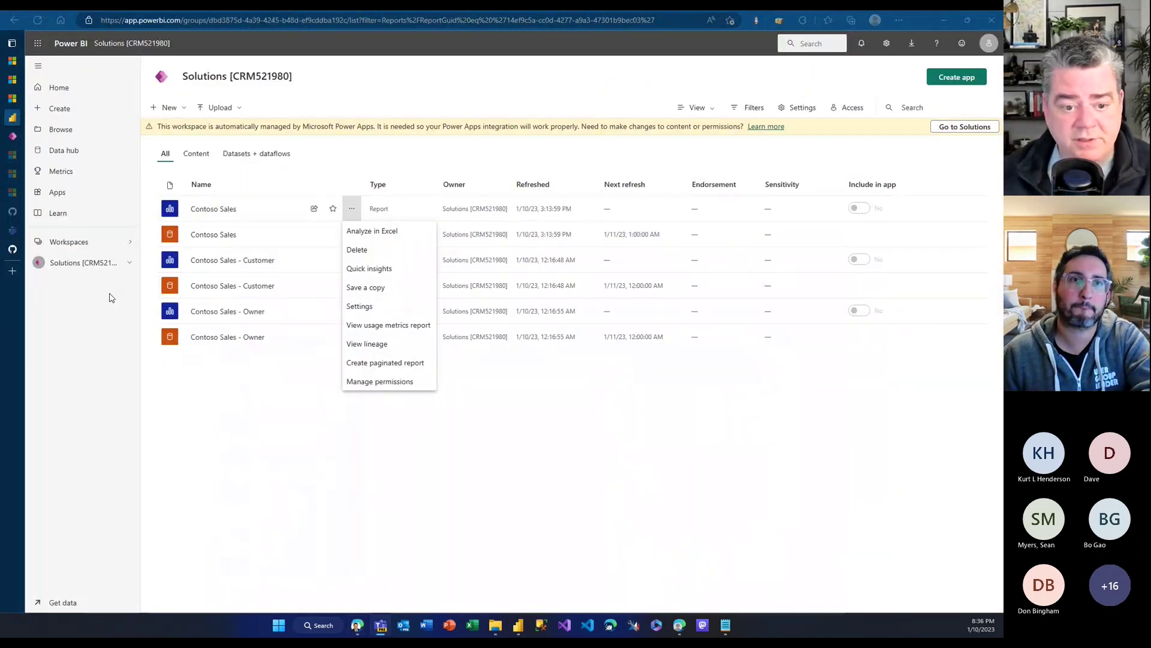
click(52, 270)
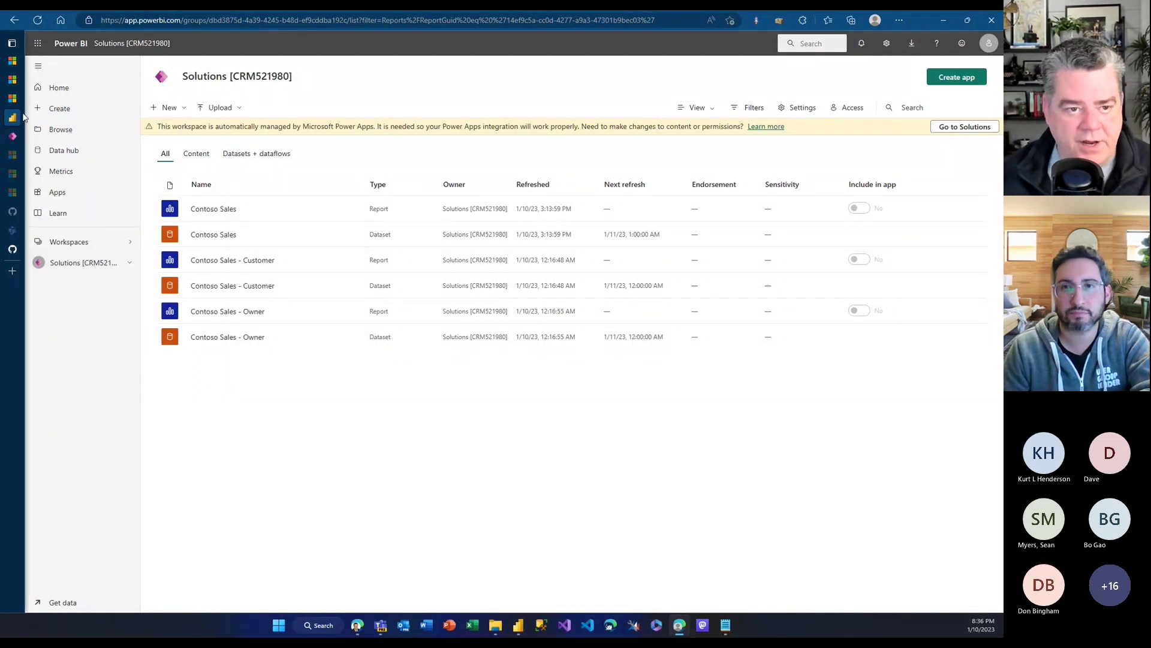
Switch to Dynamics 365, reopen the Contoso Sales Power BI Demo App from the published apps, and check its available dashboards.
click(12, 61)
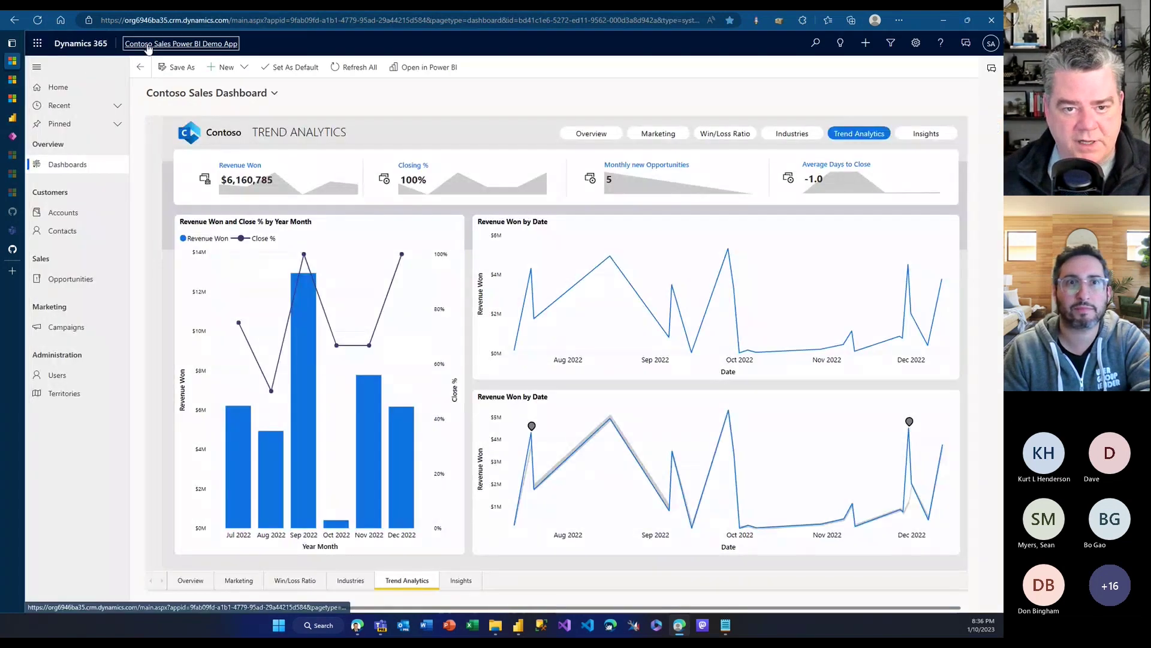
click(146, 46)
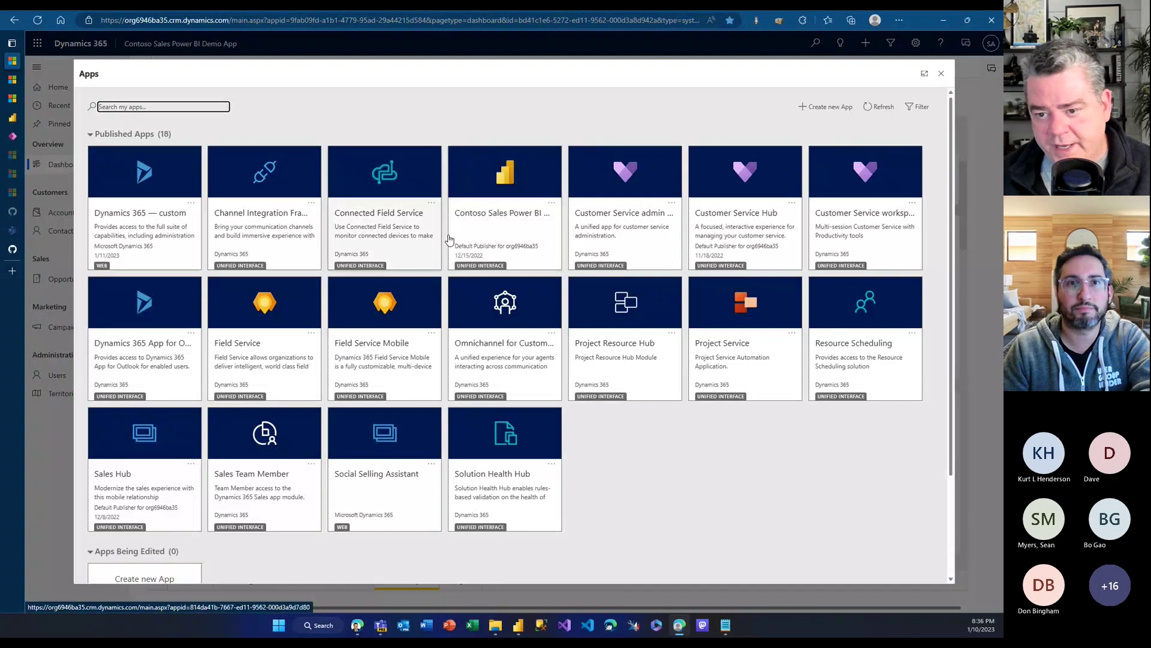
click(511, 191)
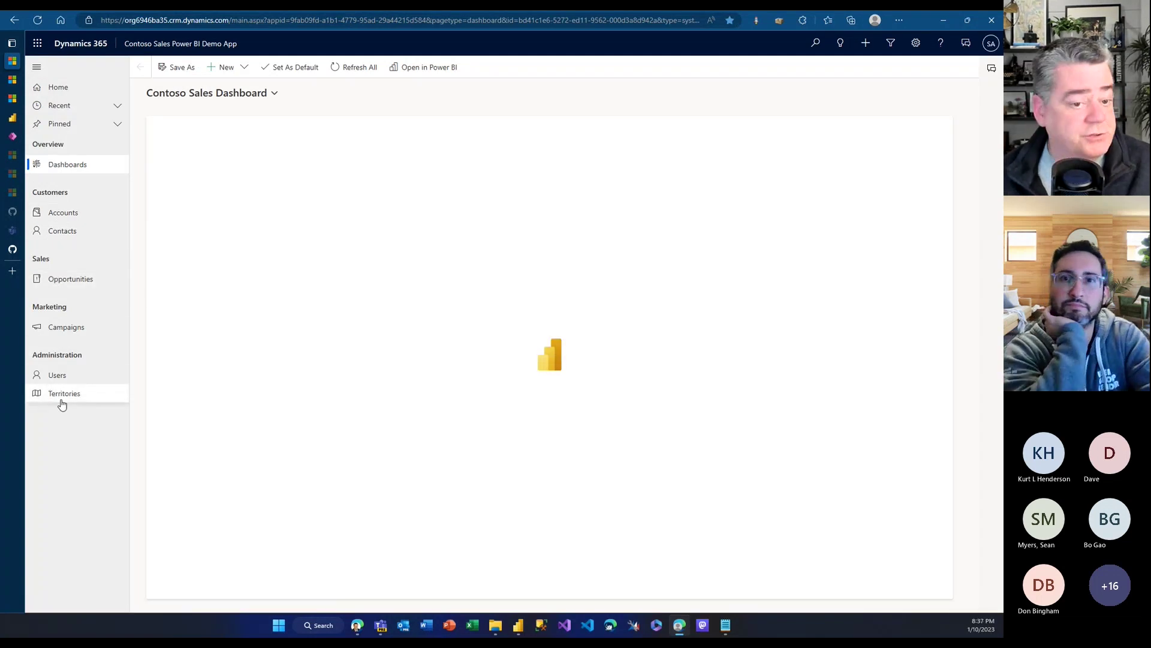
click(221, 95)
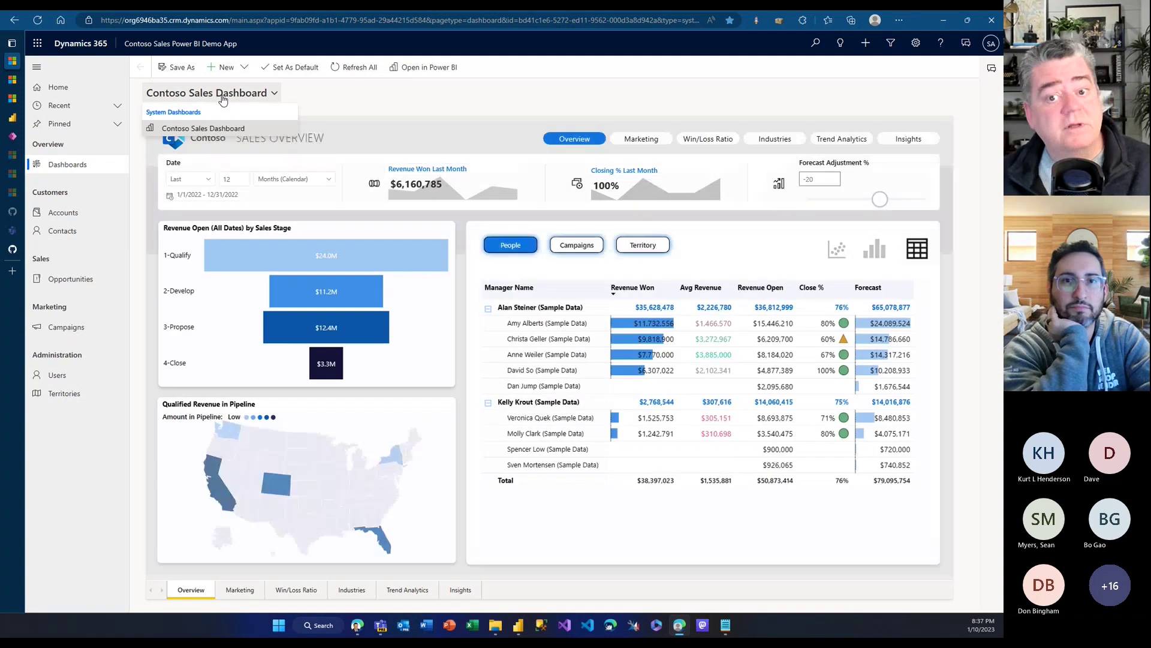
Open the A. Datum Corporation (sample) record from the Accounts with Opportunities view and display its Power BI content.
click(61, 215)
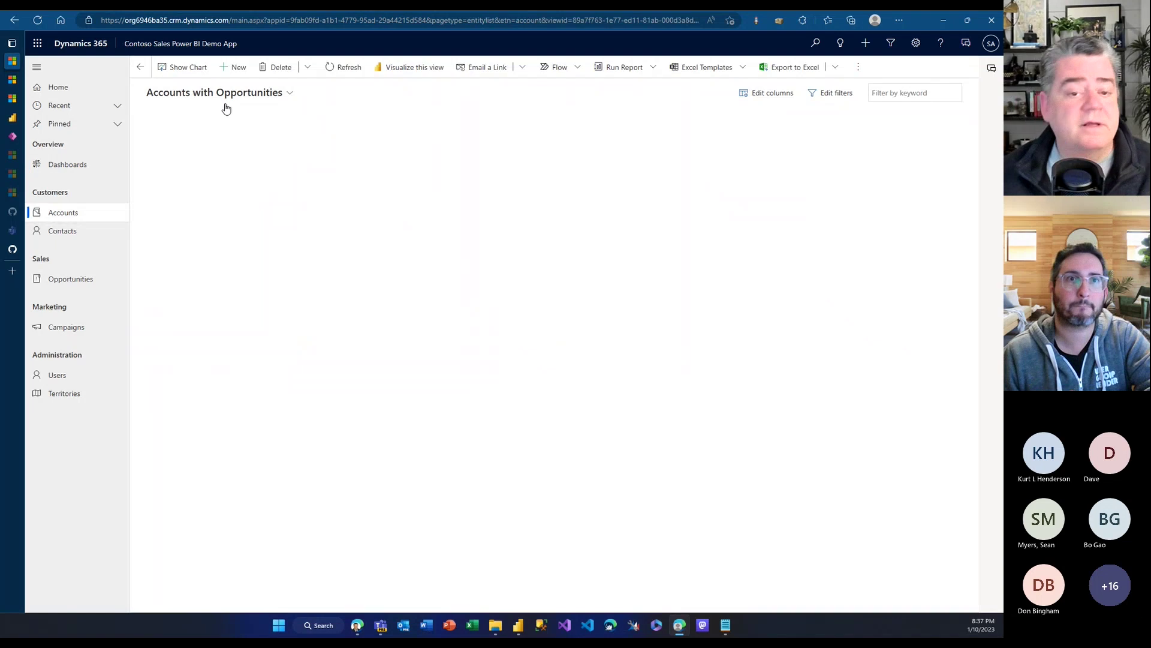
click(310, 144)
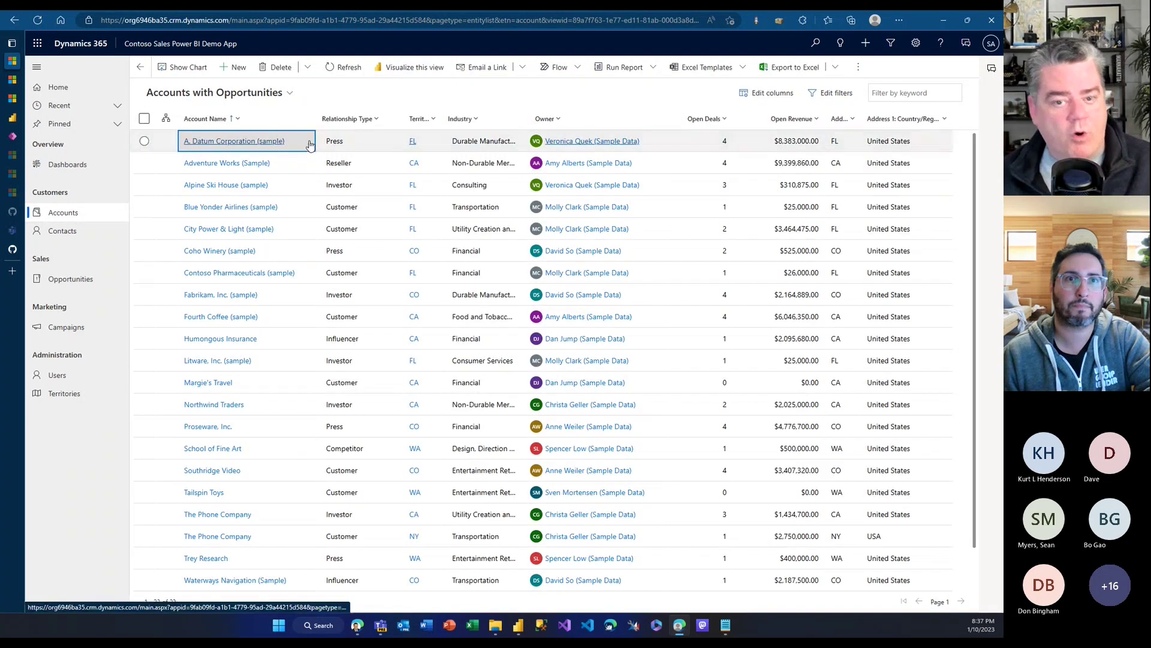
click(310, 145)
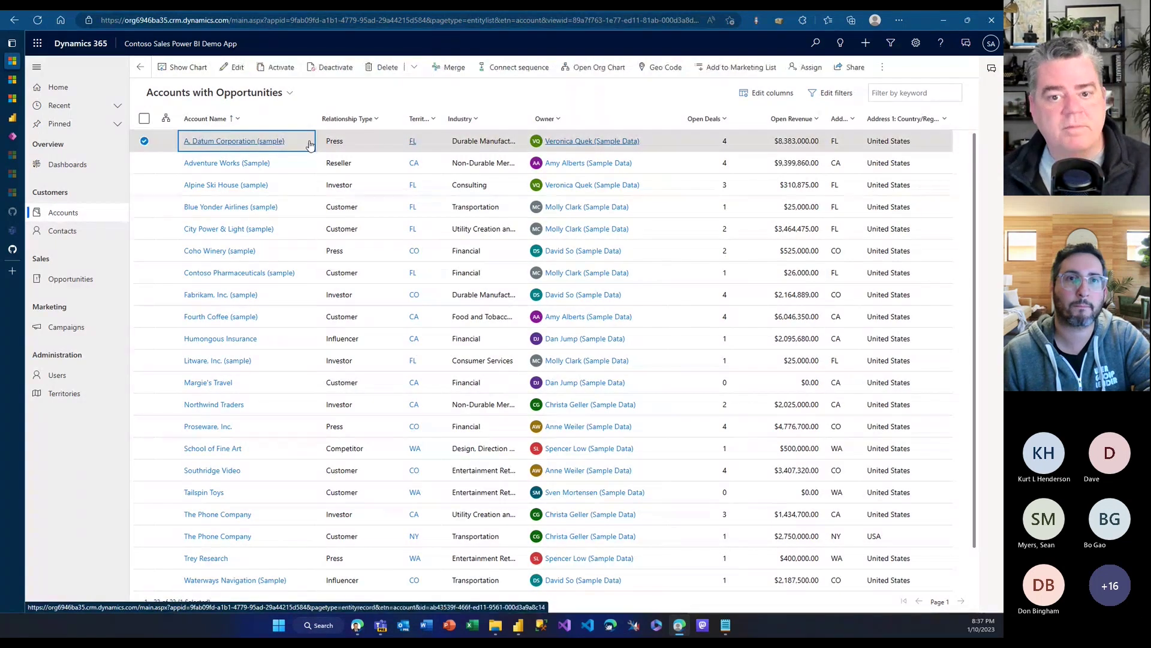
click(200, 141)
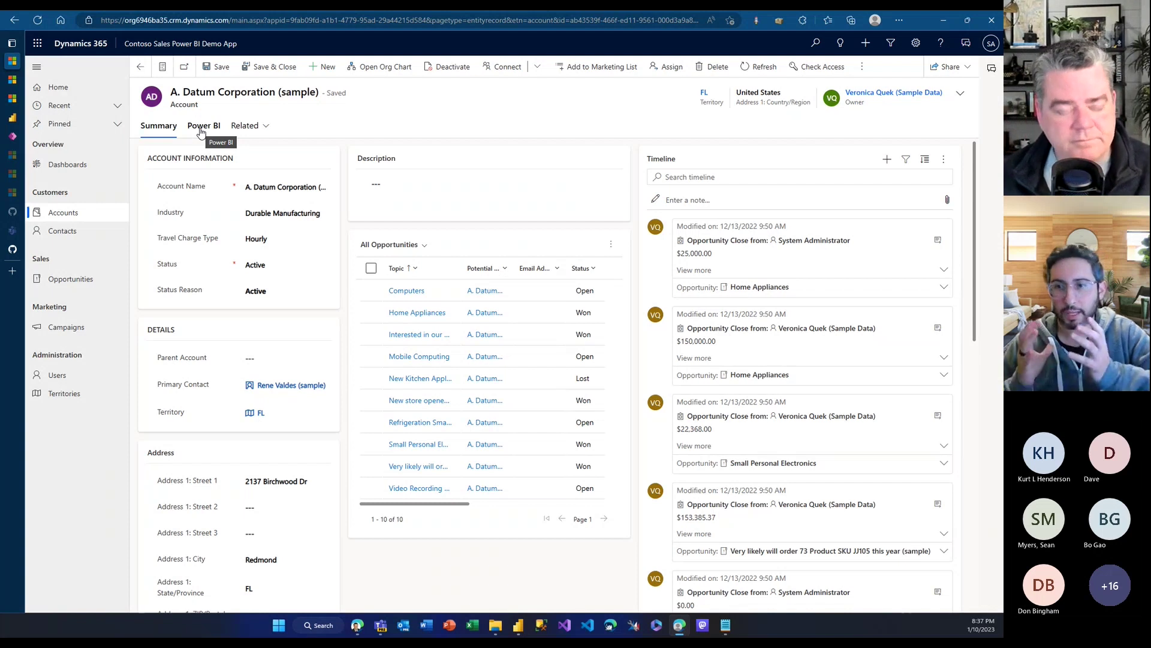
click(201, 132)
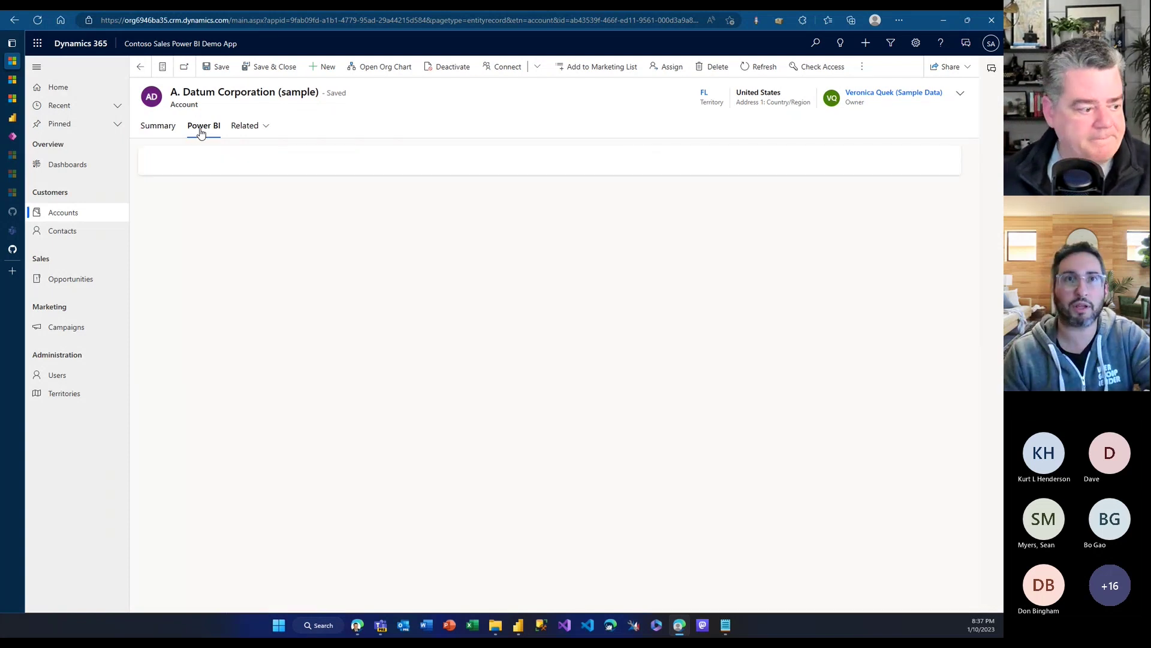